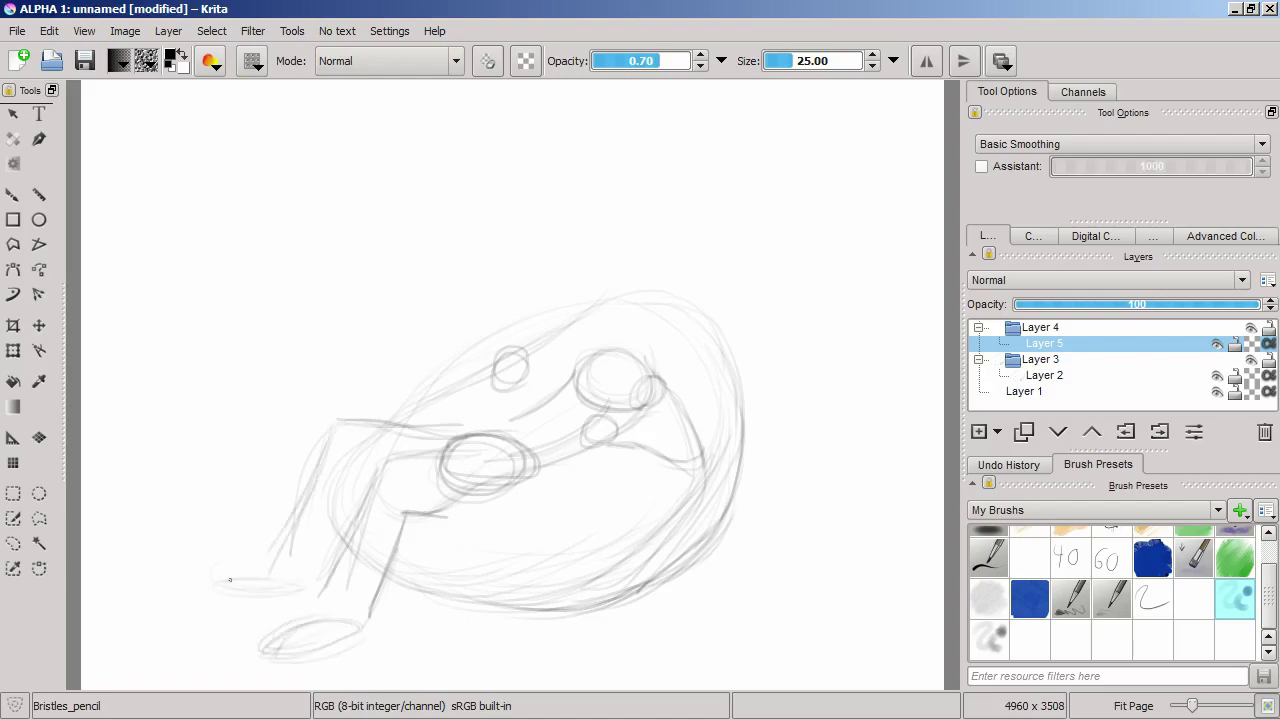
Step: Sketch the head circle above the torso and join it to the body with neck and shoulder lines
scroll(692, 398, "up", 3)
mouse_move(631, 383)
left_mouse_down()
mouse_move(600, 374)
mouse_move(571, 262)
left_mouse_up()
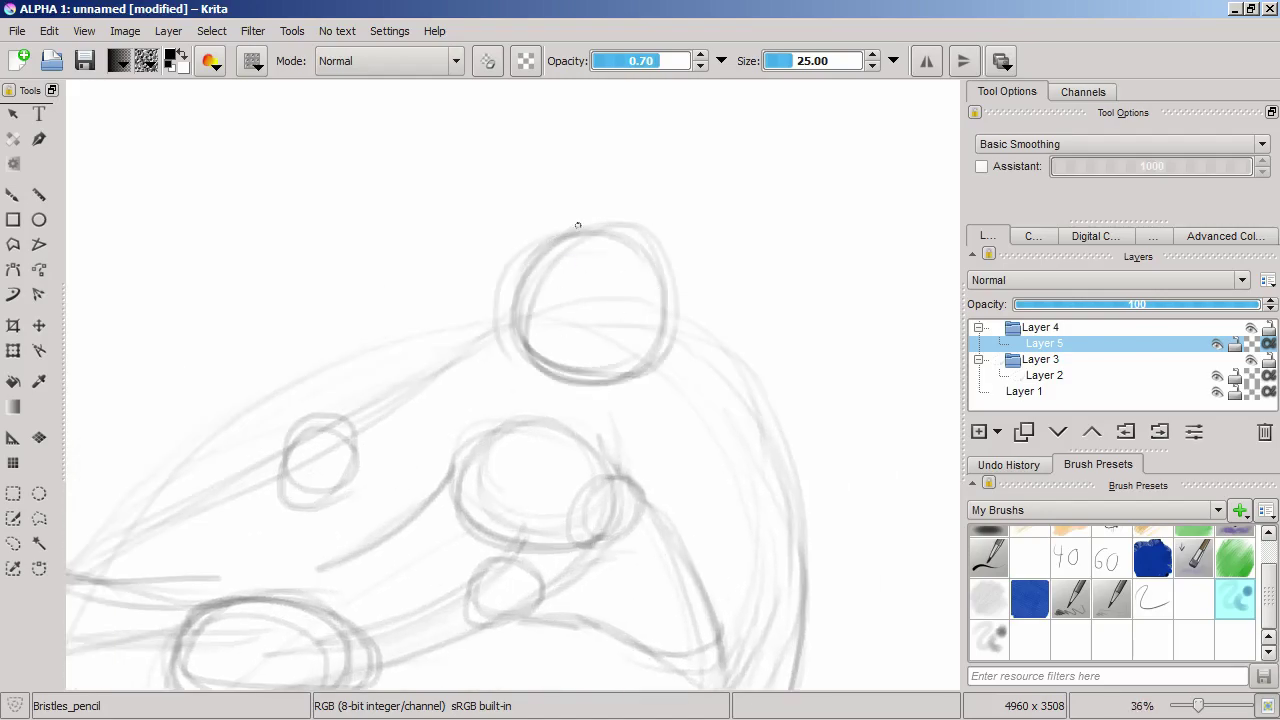
left_click_drag(413, 455, 523, 400)
left_click_drag(462, 476, 556, 386)
left_click_drag(606, 496, 724, 476)
Step: Rough in a carton-like box with a pointed top above the figure's raised hand circle
left_click_drag(430, 385, 428, 420)
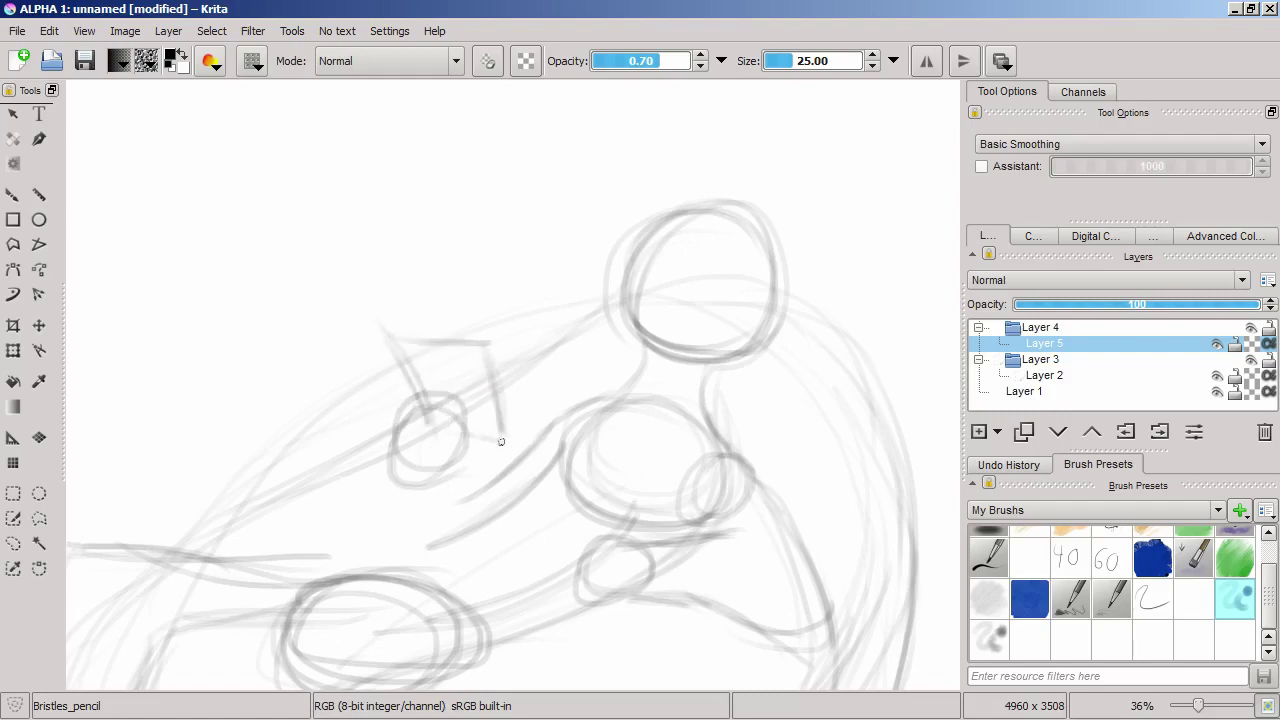
scroll(447, 470, "up", 5)
left_click_drag(350, 210, 323, 306)
mouse_move(290, 350)
left_mouse_down()
mouse_move(439, 353)
mouse_move(530, 385)
left_mouse_up()
left_click_drag(288, 348, 502, 346)
Step: Reduce the brush size to 8.32 and firm up the edges of the carton's pointed top, sides and base
key("bracketleft")
key("bracketleft")
key("bracketleft")
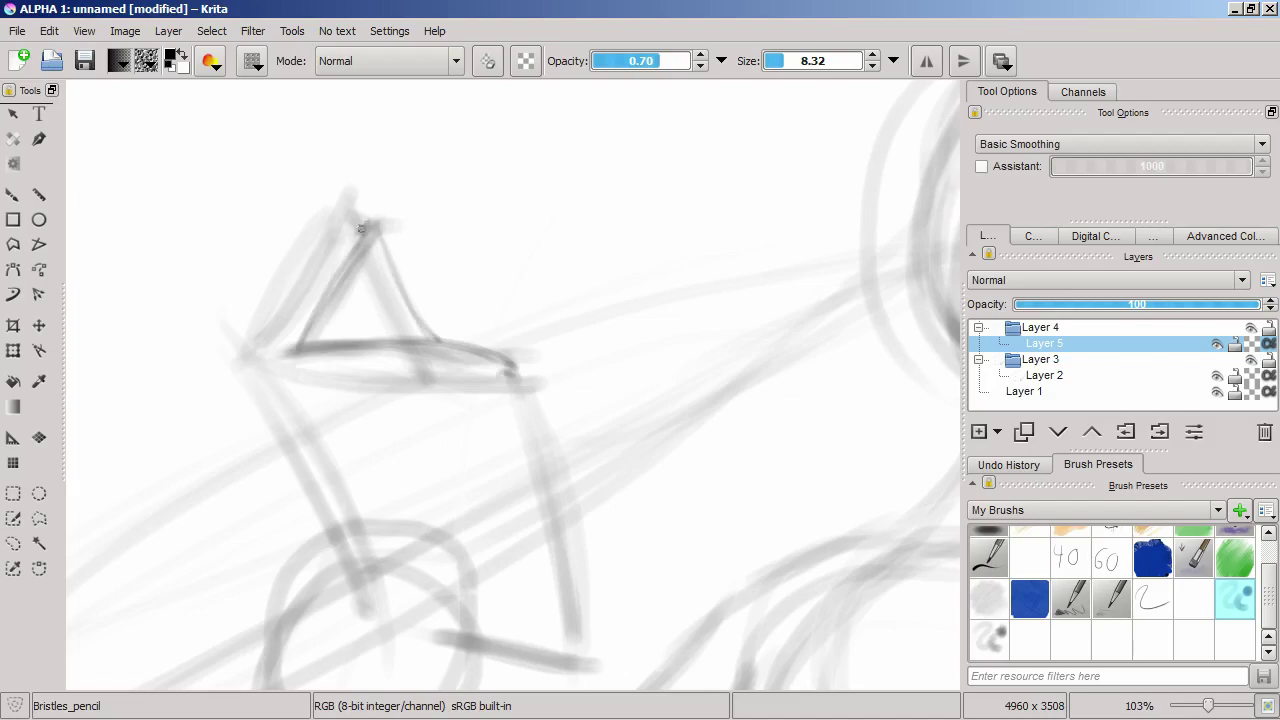
mouse_move(255, 385)
left_mouse_down()
mouse_move(298, 426)
mouse_move(314, 529)
mouse_move(365, 615)
left_mouse_up()
left_click_drag(285, 470, 365, 615)
left_click_drag(376, 380, 336, 372)
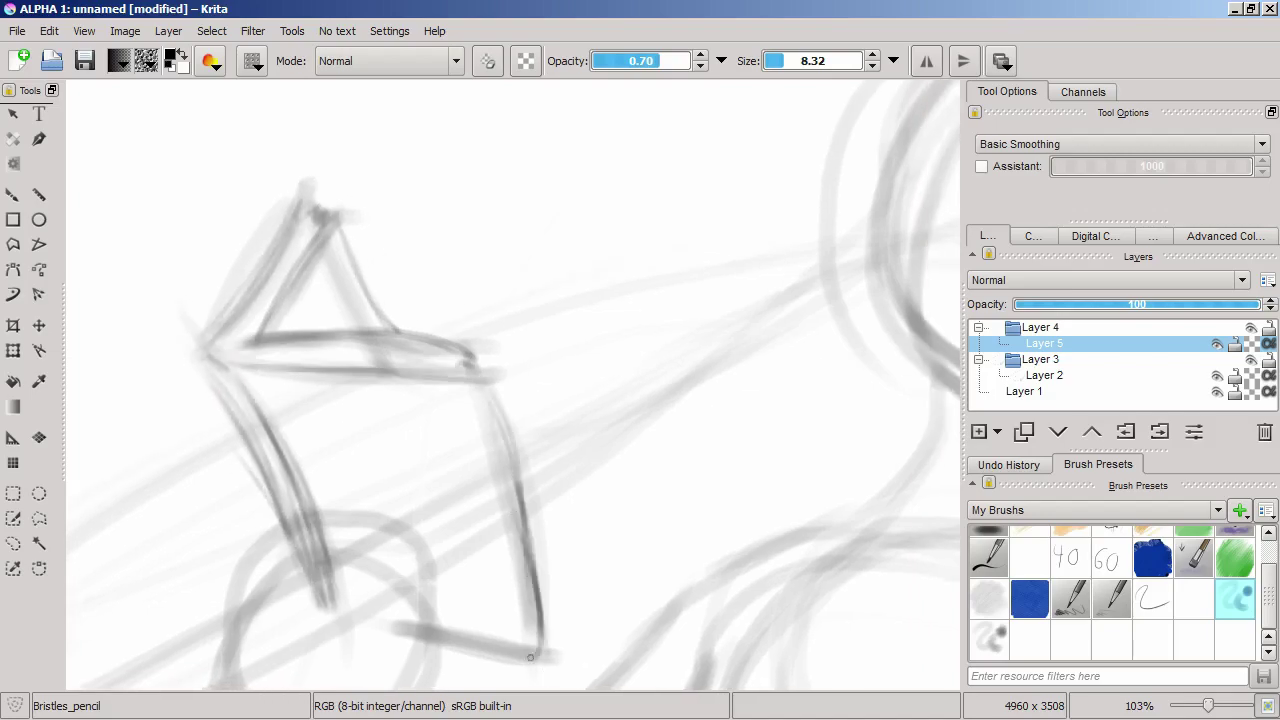
left_click_drag(486, 388, 540, 650)
scroll(540, 640, "down", 3)
left_click_drag(302, 510, 505, 562)
Step: Set the brush size back to 25 and sketch the two wrist lines below the raised hand circle
scroll(505, 562, "down", 3)
scroll(500, 400, "up", 2)
key("bracketright")
key("bracketright")
key("bracketright")
key("bracketright")
key("bracketright")
key("bracketright")
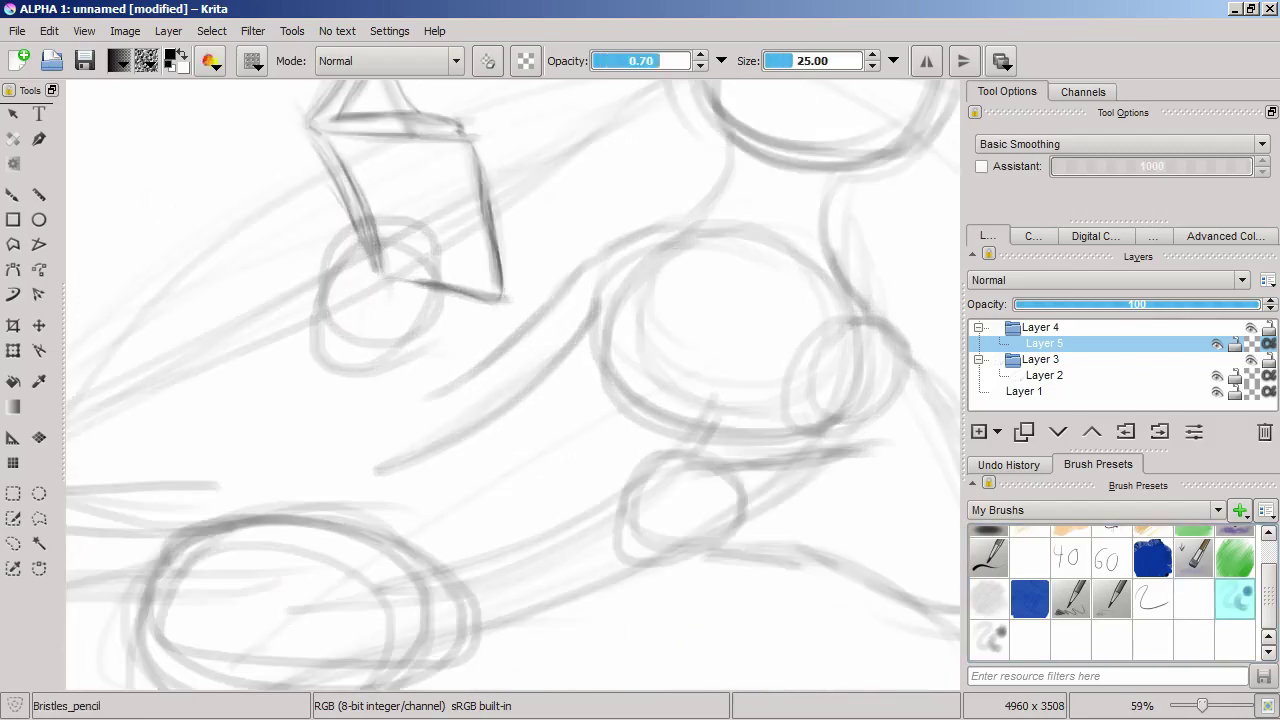
left_click_drag(434, 339, 425, 425)
scroll(440, 300, "down", 3)
scroll(560, 420, "up", 4)
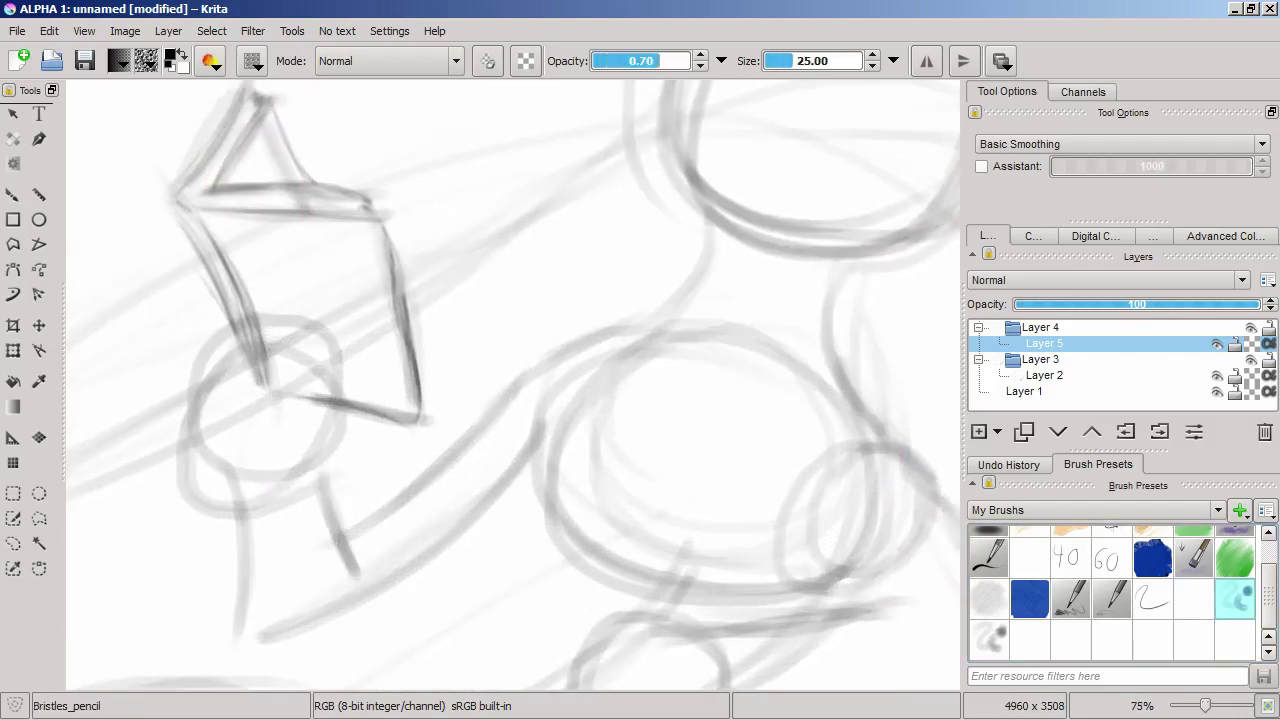
Step: Darken the neck, shoulder and arm contours around the torso, and add a new layer above the sketch
left_click_drag(571, 266, 545, 374)
mouse_move(712, 312)
left_mouse_down()
mouse_move(704, 378)
mouse_move(724, 460)
left_mouse_up()
mouse_move(558, 324)
left_mouse_down()
mouse_move(500, 396)
mouse_move(349, 443)
mouse_move(606, 383)
mouse_move(720, 569)
mouse_move(465, 296)
mouse_move(429, 397)
mouse_move(349, 346)
mouse_move(809, 480)
left_mouse_up()
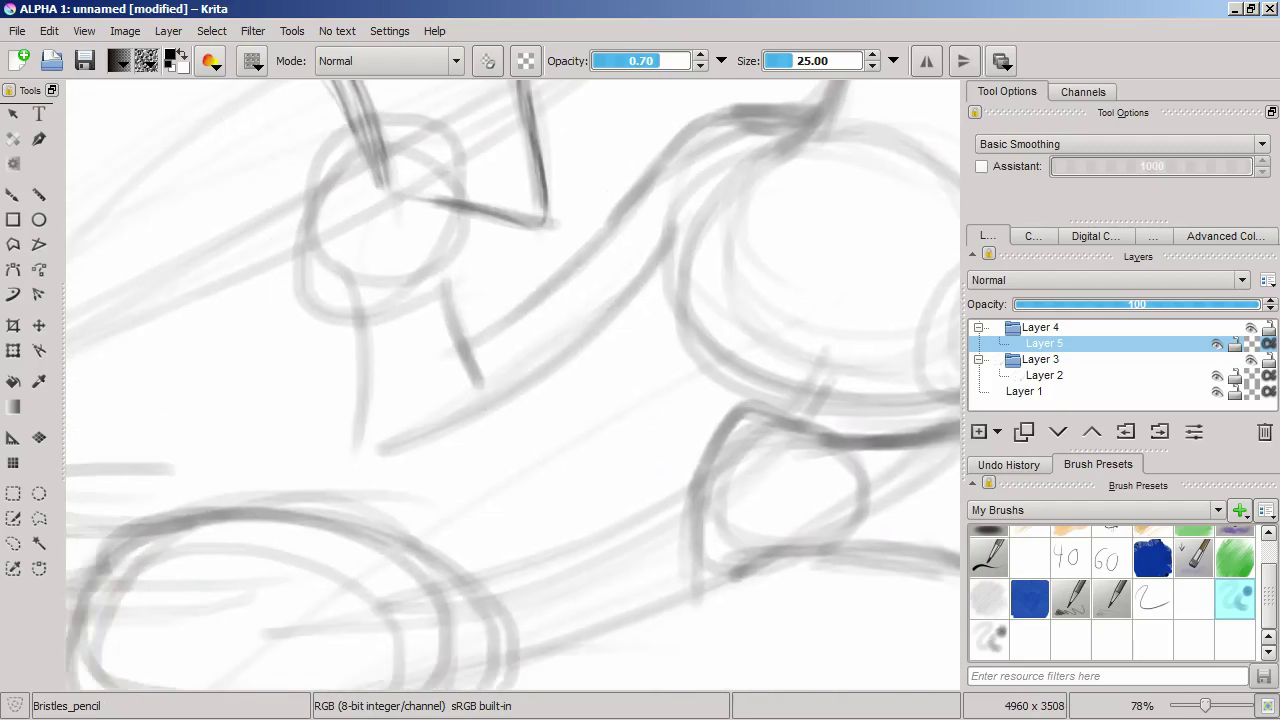
key("2")
key("Insert")
scroll(514, 437, "up", 2)
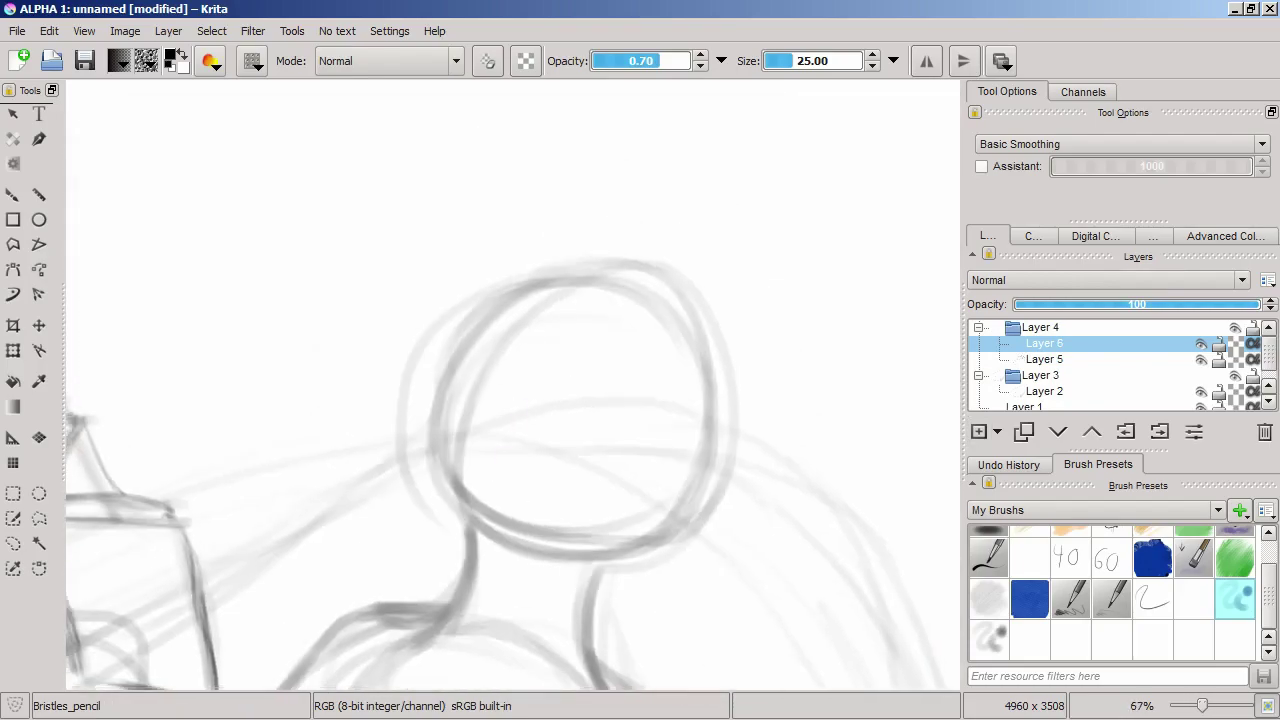
scroll(614, 230, "up", 1)
left_click_drag(398, 285, 524, 152)
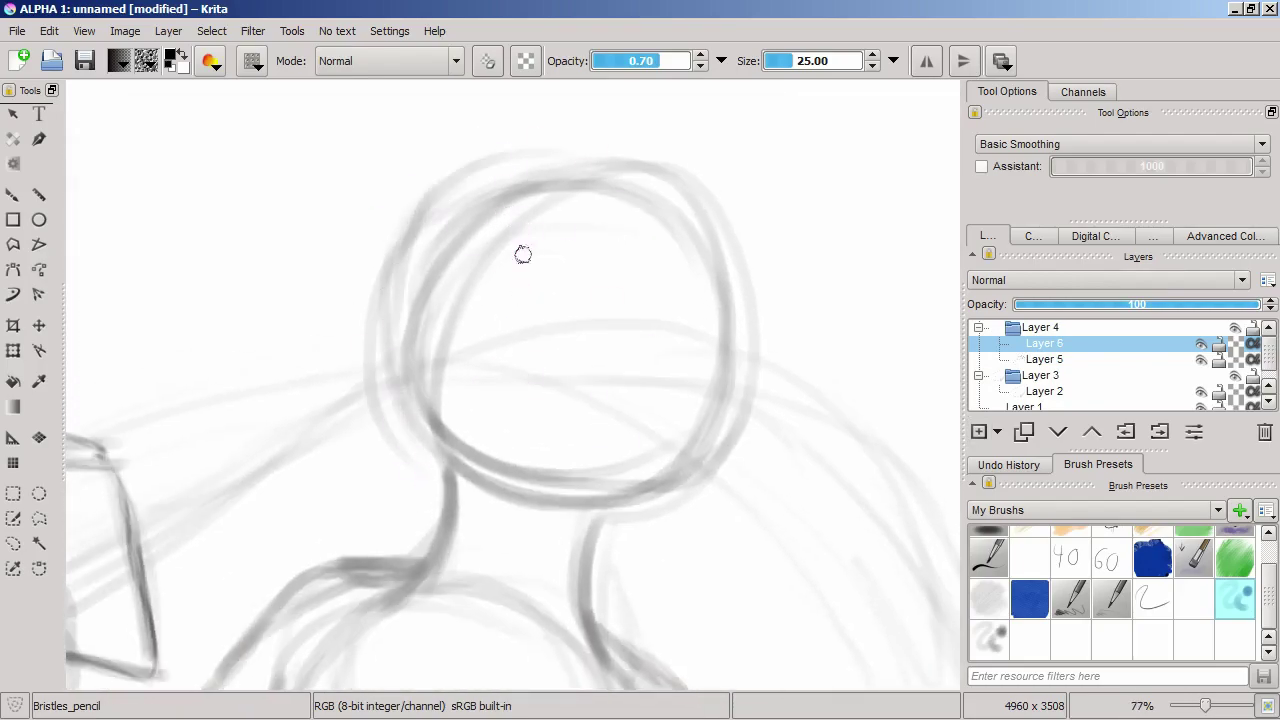
key("ctrl+z")
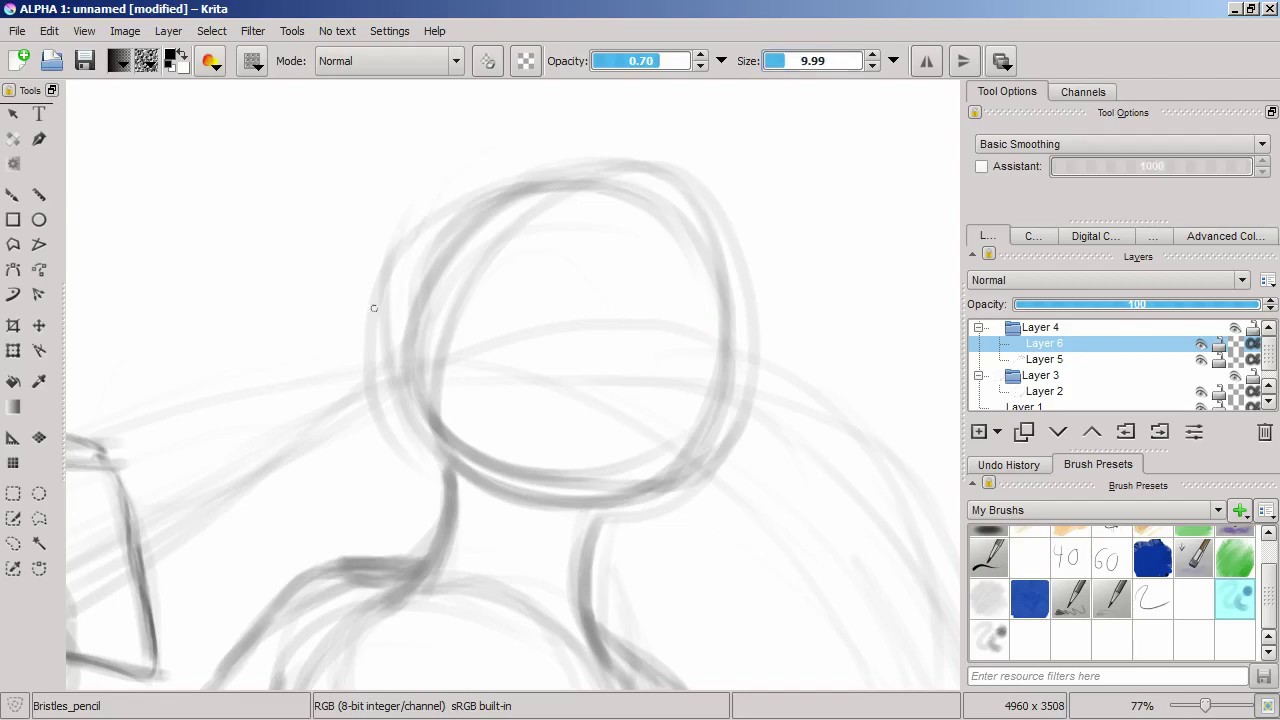
left_click_drag(684, 220, 598, 538)
mouse_move(436, 518)
left_mouse_down()
mouse_move(409, 244)
mouse_move(420, 540)
left_mouse_up()
left_click_drag(730, 280, 720, 550)
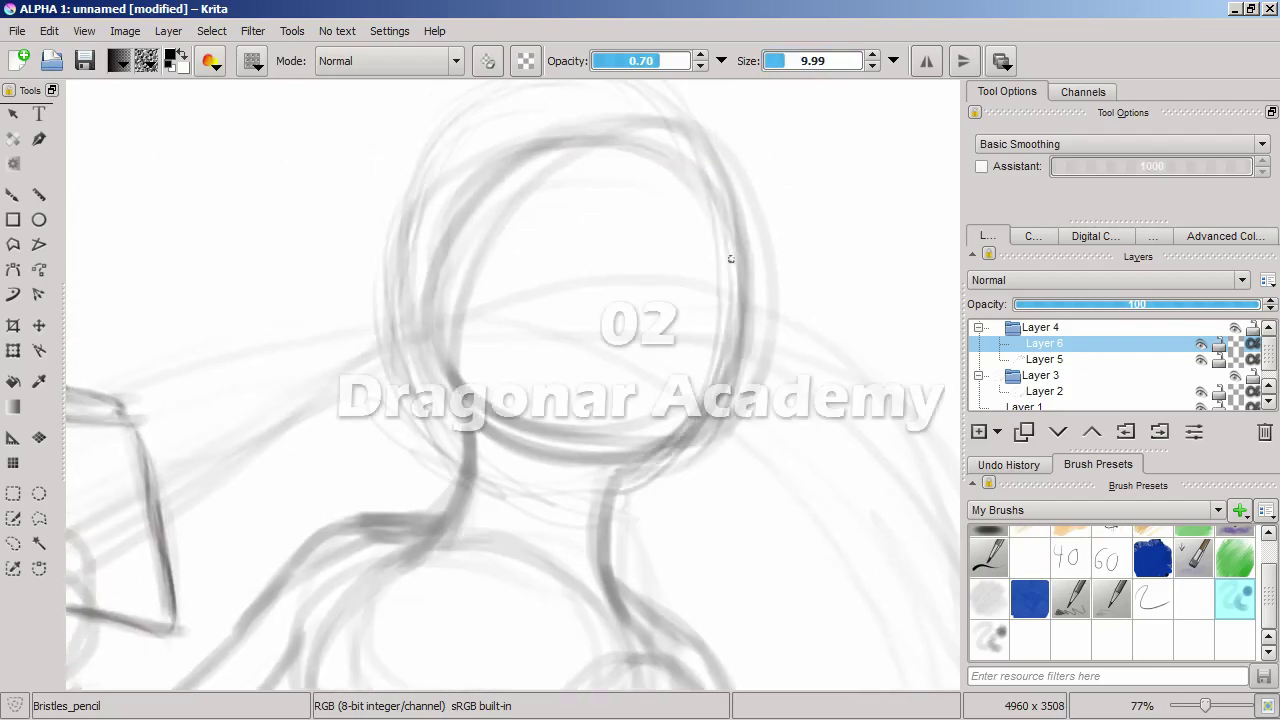
mouse_move(440, 370)
left_mouse_down()
mouse_move(560, 160)
mouse_move(705, 280)
mouse_move(454, 315)
left_mouse_up()
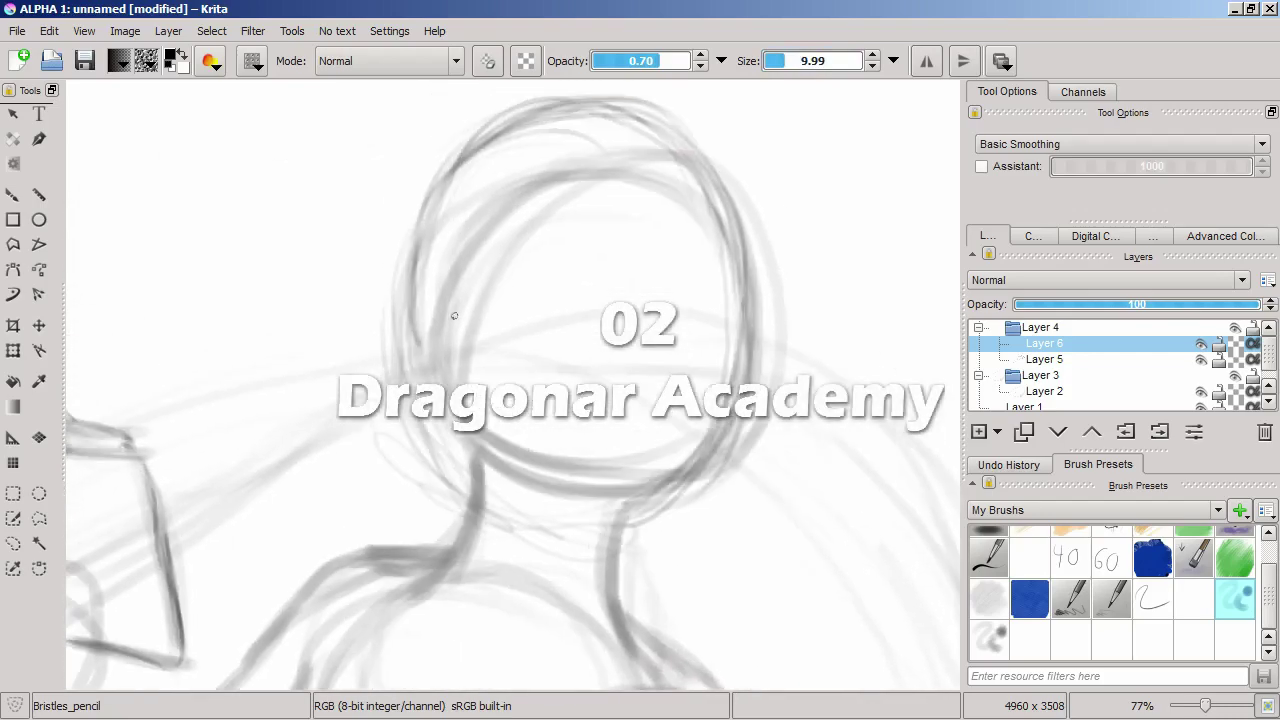
mouse_move(638, 347)
left_mouse_down()
mouse_move(740, 334)
mouse_move(357, 400)
left_mouse_up()
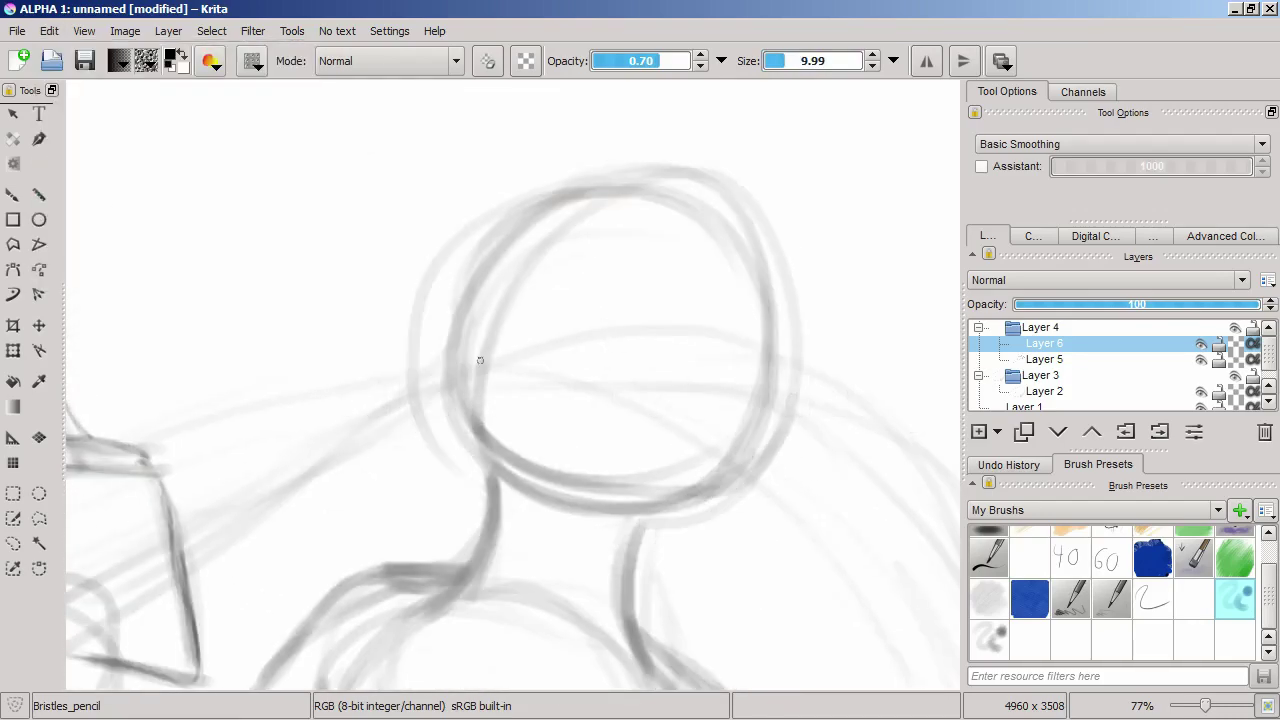
Step: Outline the sides, cheek and jaw of the head with the 9.99 brush, raising the brush opacity to 0.80
left_click_drag(440, 300, 503, 470)
scroll(384, 413, "up", 2)
mouse_move(405, 440)
left_mouse_down()
mouse_move(532, 165)
mouse_move(700, 110)
mouse_move(800, 565)
left_mouse_up()
key("o")
scroll(727, 362, "down", 3)
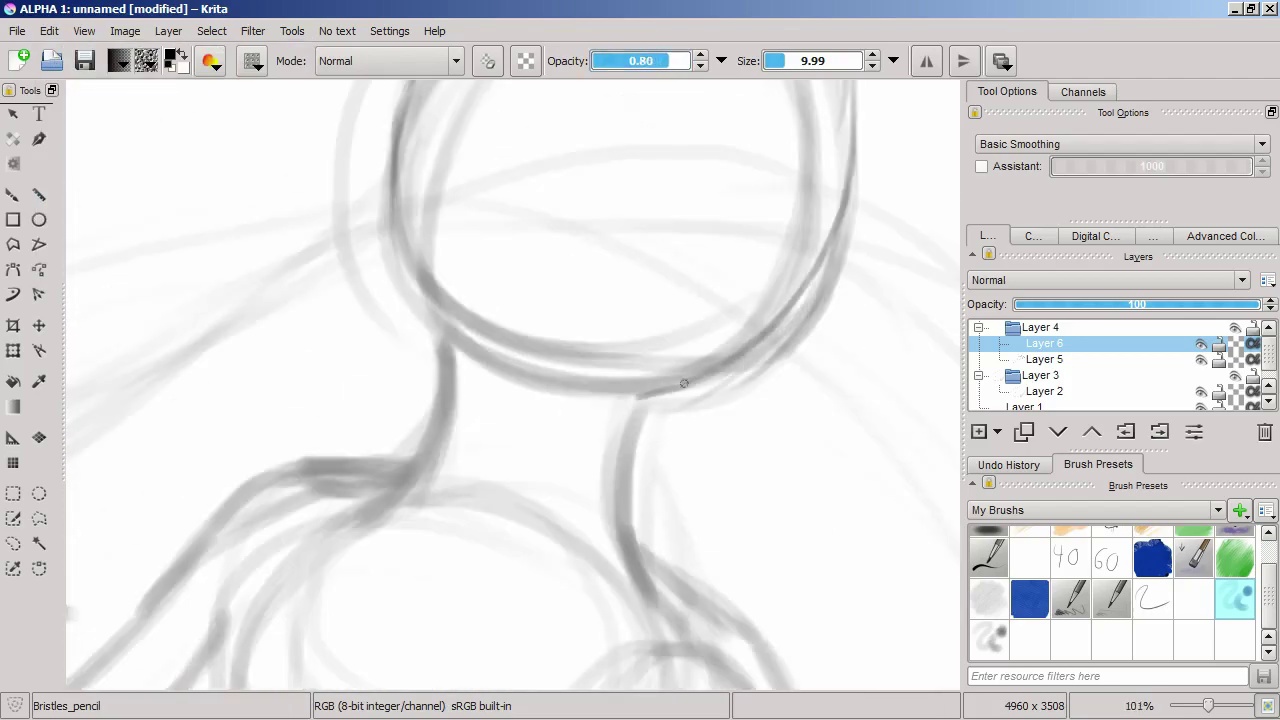
left_click_drag(705, 372, 628, 555)
scroll(462, 275, "up", 2)
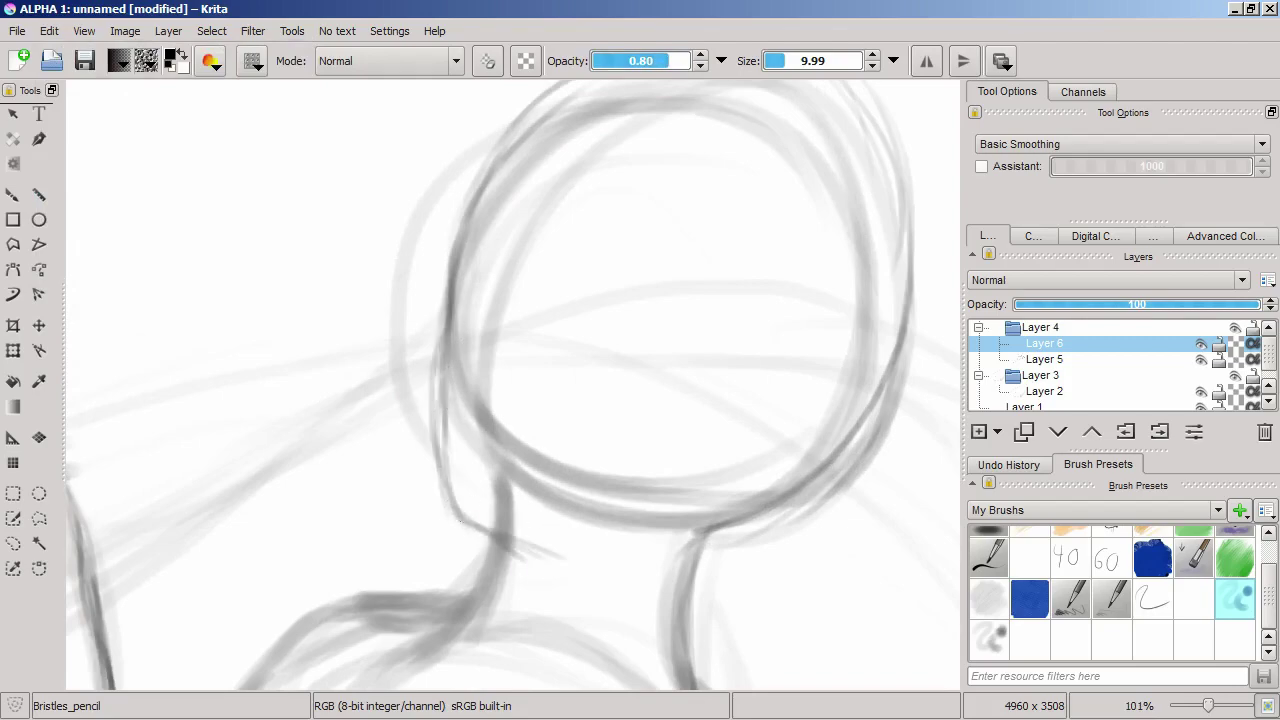
left_click_drag(475, 517, 560, 545)
Step: Draw the crown curve of the head and erase the stray lines above it
scroll(577, 434, "right", 2)
scroll(577, 434, "up", 2)
mouse_move(509, 263)
left_mouse_down()
mouse_move(559, 214)
mouse_move(718, 349)
mouse_move(739, 311)
mouse_move(779, 483)
left_mouse_up()
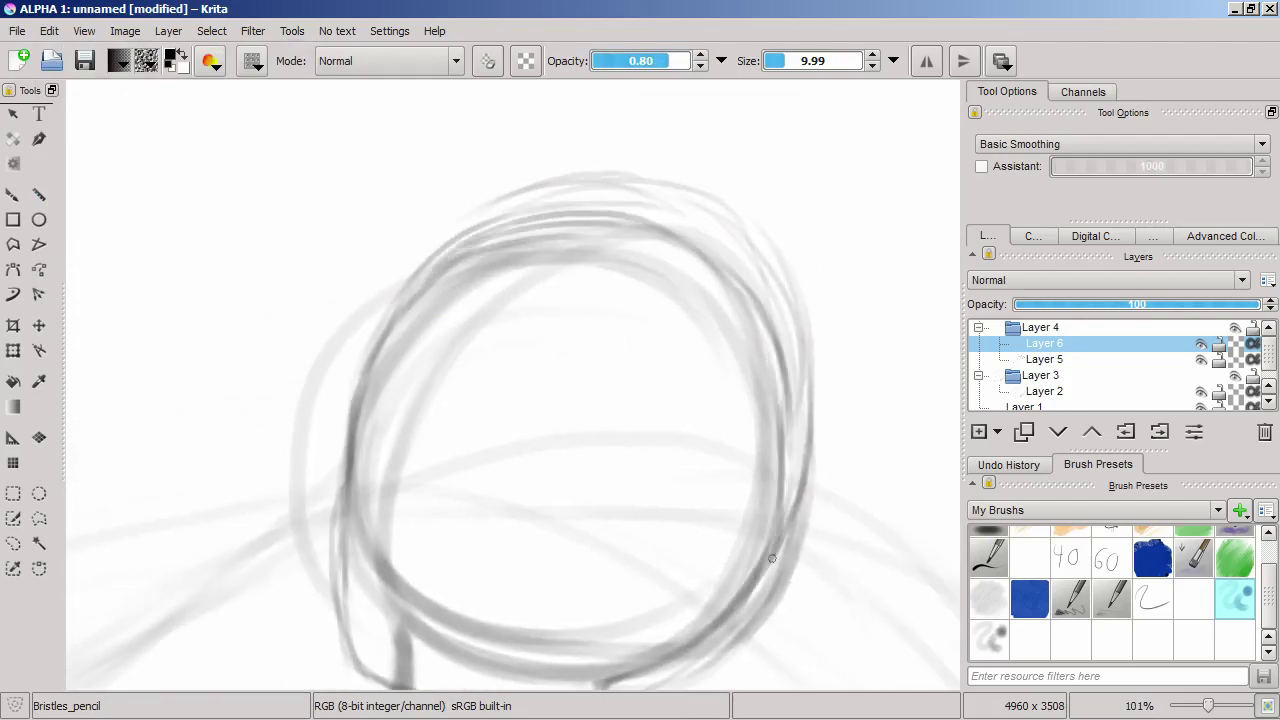
scroll(779, 483, "down", 3)
scroll(779, 483, "up", 3)
key("/")
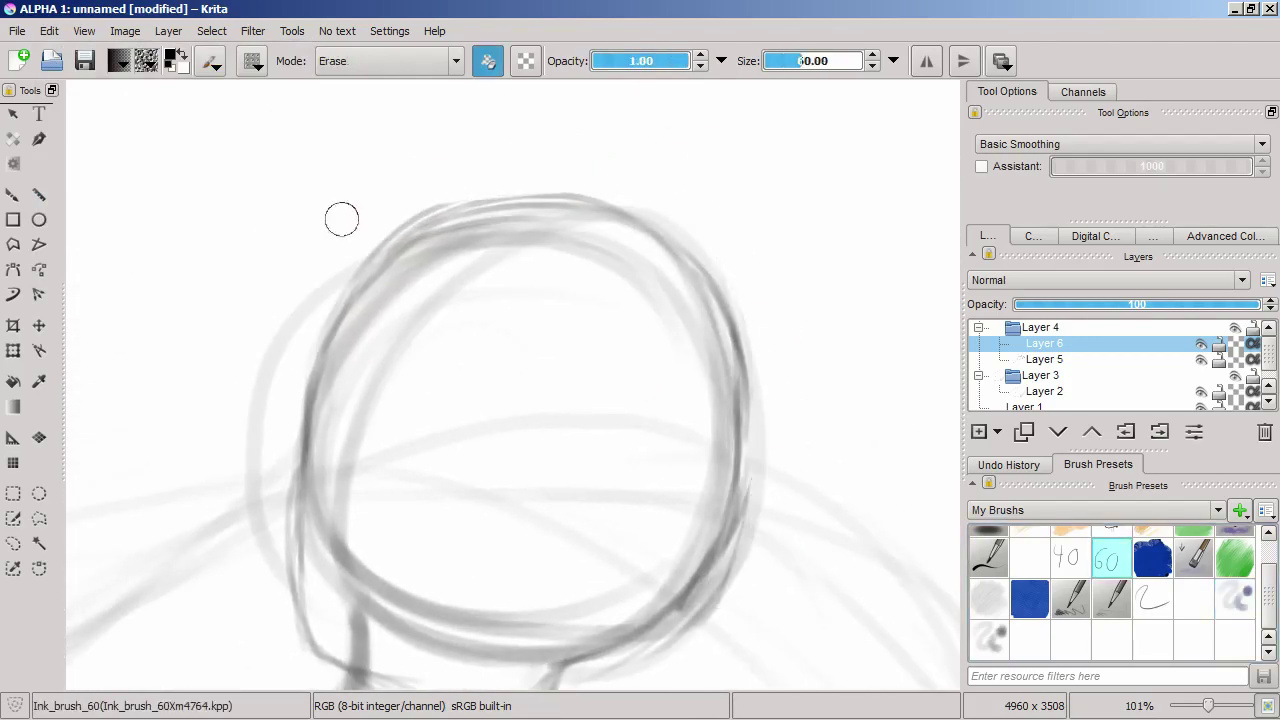
key("/")
Step: Darken the back of the head down to the jaw and strengthen both neck lines
mouse_move(345, 545)
left_mouse_down()
mouse_move(552, 180)
mouse_move(700, 535)
left_mouse_up()
scroll(729, 323, "down", 2)
left_click_drag(695, 345, 570, 530)
scroll(529, 420, "down", 3)
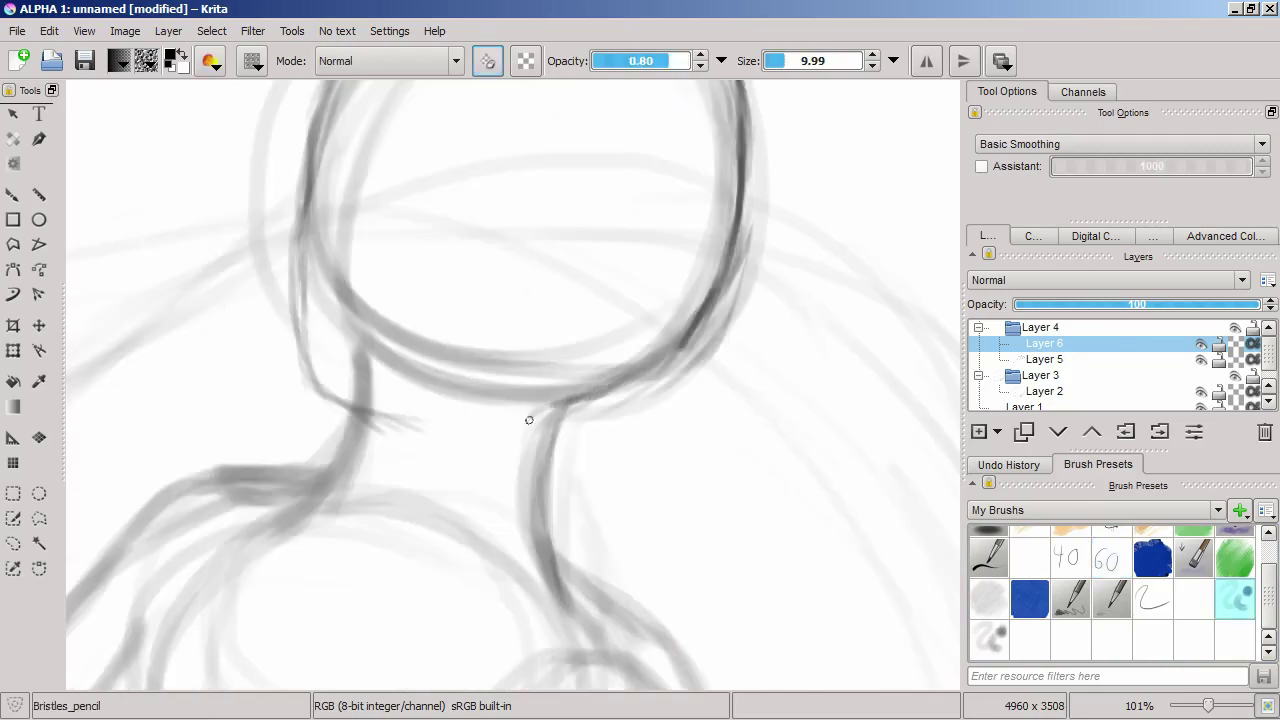
left_click_drag(529, 420, 585, 605)
scroll(585, 605, "up", 2)
scroll(585, 605, "left", 2)
left_click_drag(418, 364, 455, 490)
Step: Erase stray lines outside the crown and darken the front outline from the forehead down to the cheek
scroll(455, 490, "up", 3)
key("/")
mouse_move(330, 260)
left_mouse_down()
mouse_move(371, 437)
mouse_move(471, 114)
left_mouse_up()
key("/")
left_click_drag(430, 260, 345, 516)
scroll(345, 516, "down", 8)
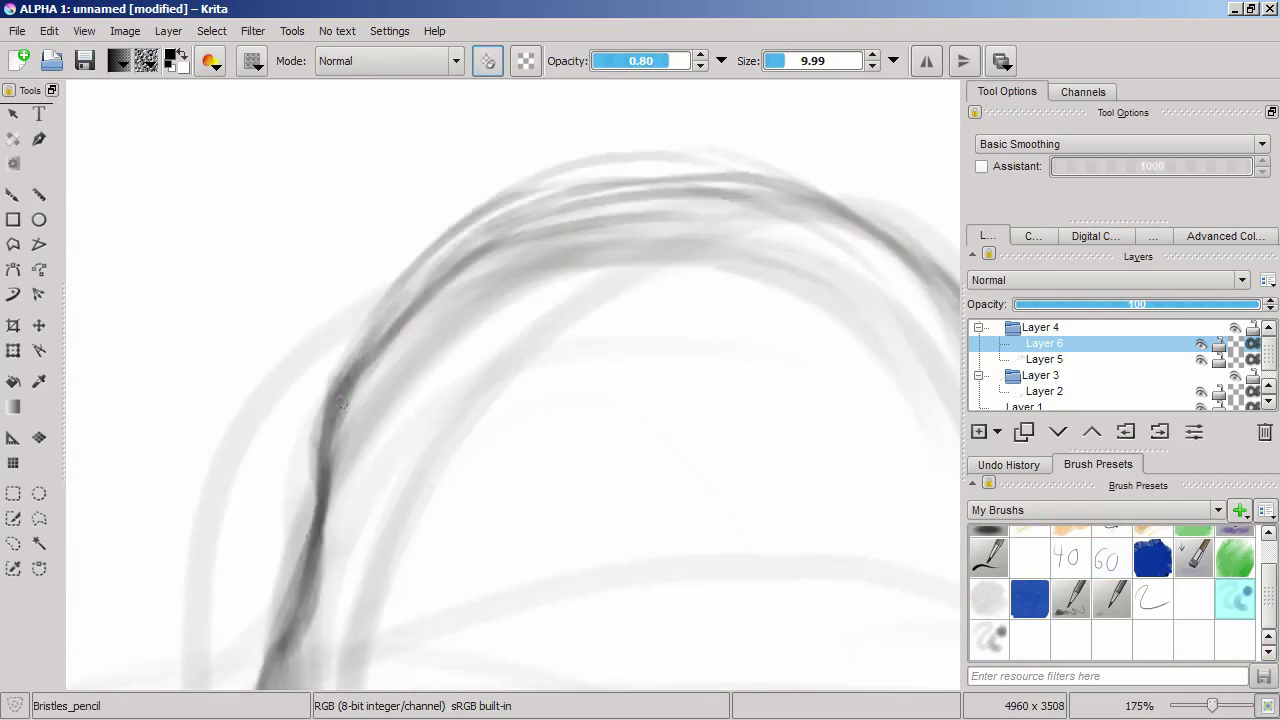
scroll(498, 556, "up", 4)
scroll(498, 556, "up", 2)
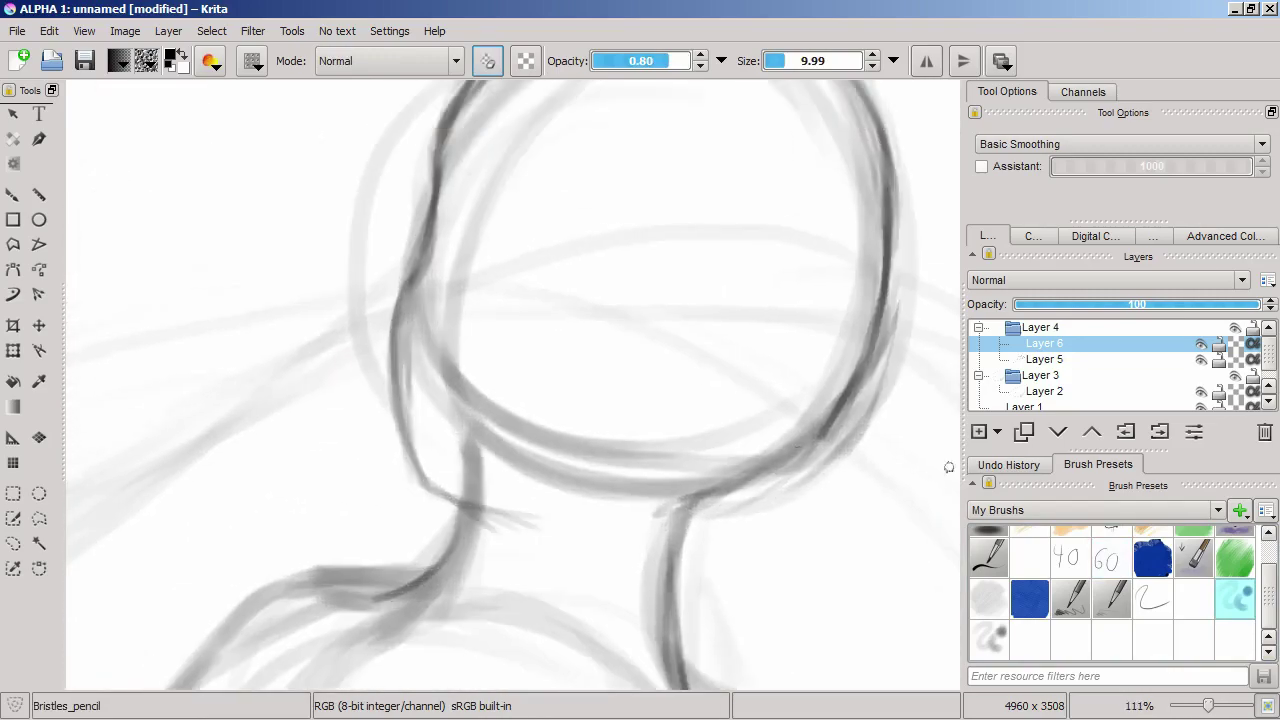
Step: On a new layer, sketch the upper and lower lids of both eyes and the nose line below the far eye
key("Insert")
scroll(551, 349, "up", 2)
left_click_drag(530, 357, 691, 418)
left_click_drag(533, 480, 596, 495)
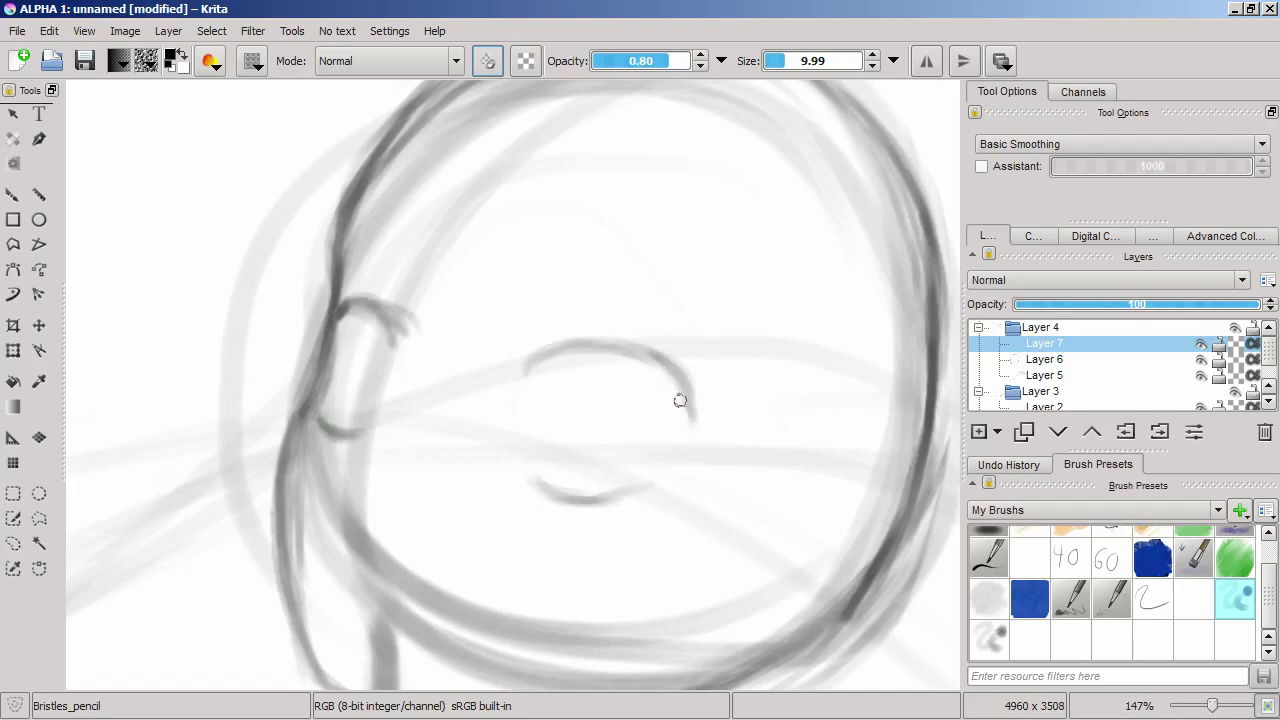
scroll(498, 397, "up", 1)
left_click_drag(402, 430, 394, 371)
scroll(394, 371, "up", 2)
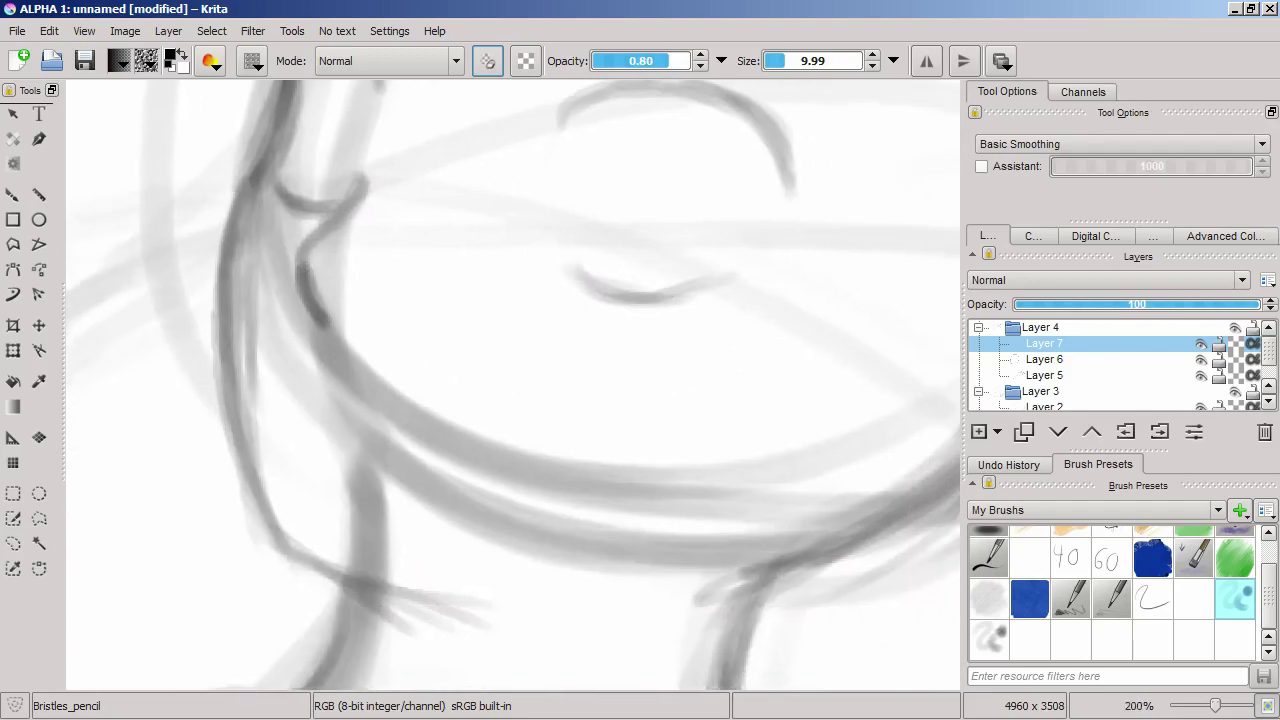
Step: Sketch a short mouth line below the nose, undoing the misplaced attempts
left_click_drag(232, 432, 397, 468)
left_click_drag(231, 420, 497, 409)
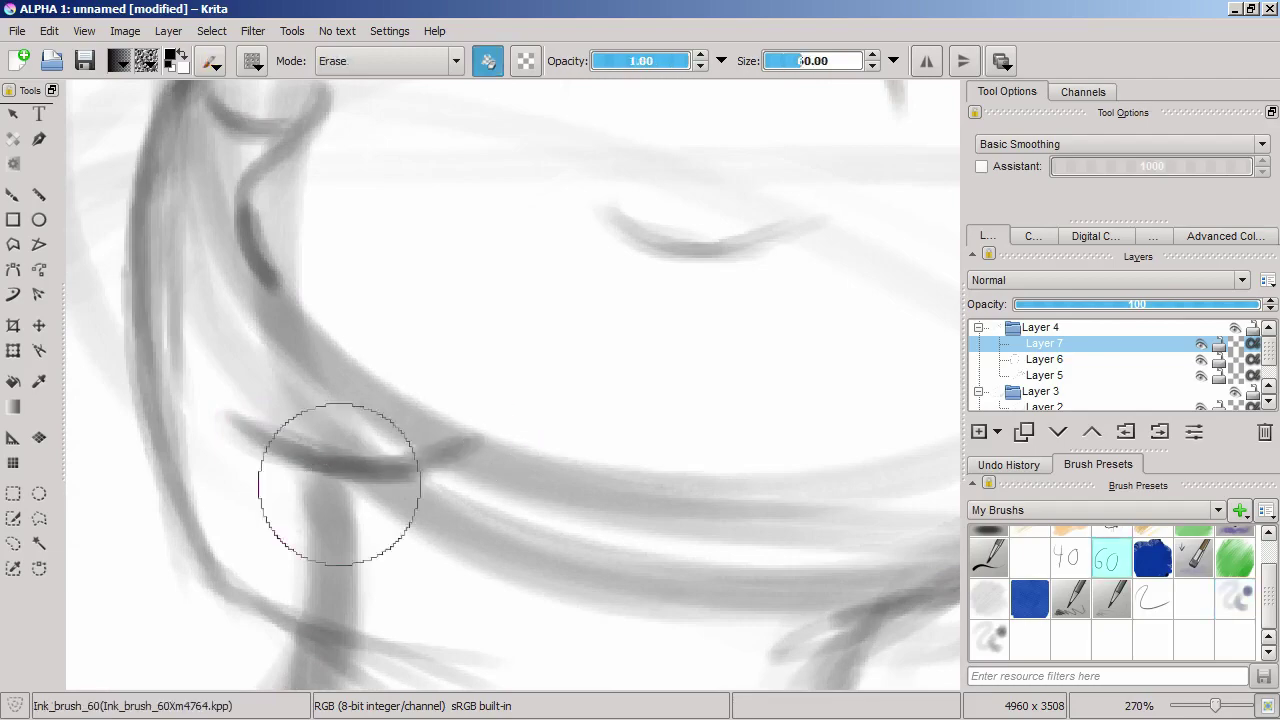
key("ctrl+z")
key("ctrl+z")
mouse_move(285, 404)
left_mouse_down()
mouse_move(226, 377)
mouse_move(280, 374)
left_mouse_up()
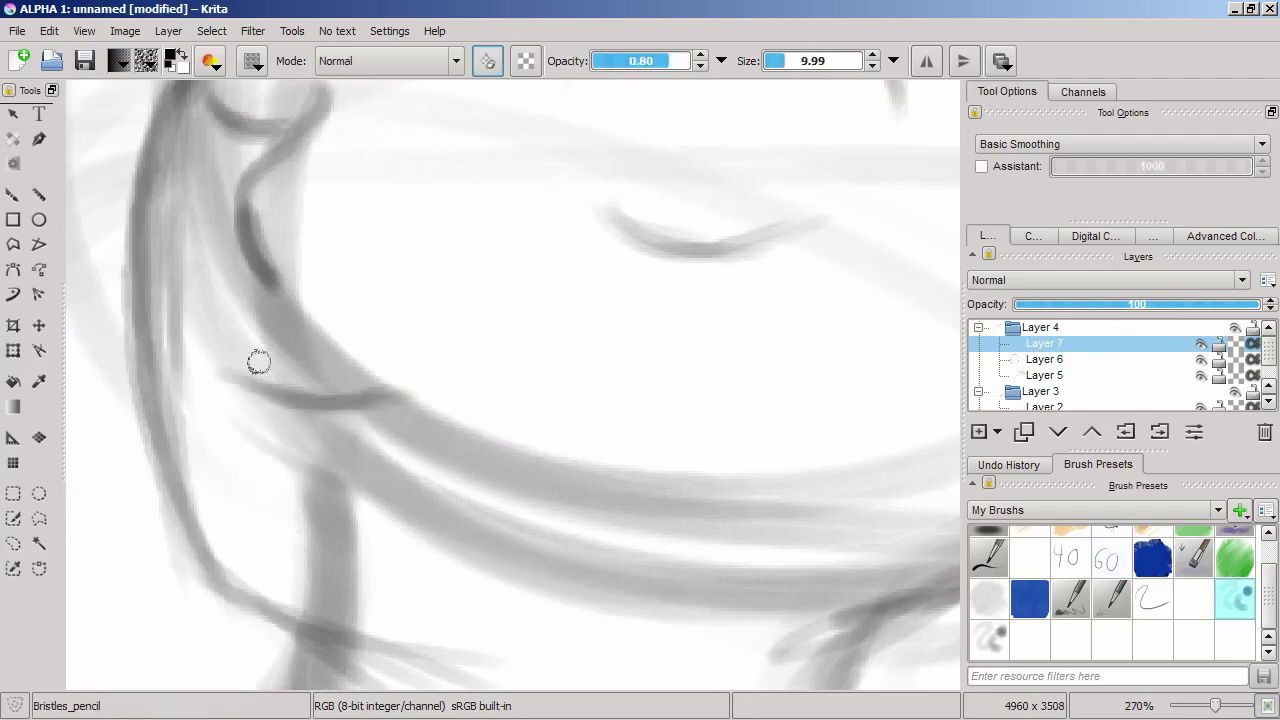
key("ctrl+z")
key("ctrl+z")
key("slash")
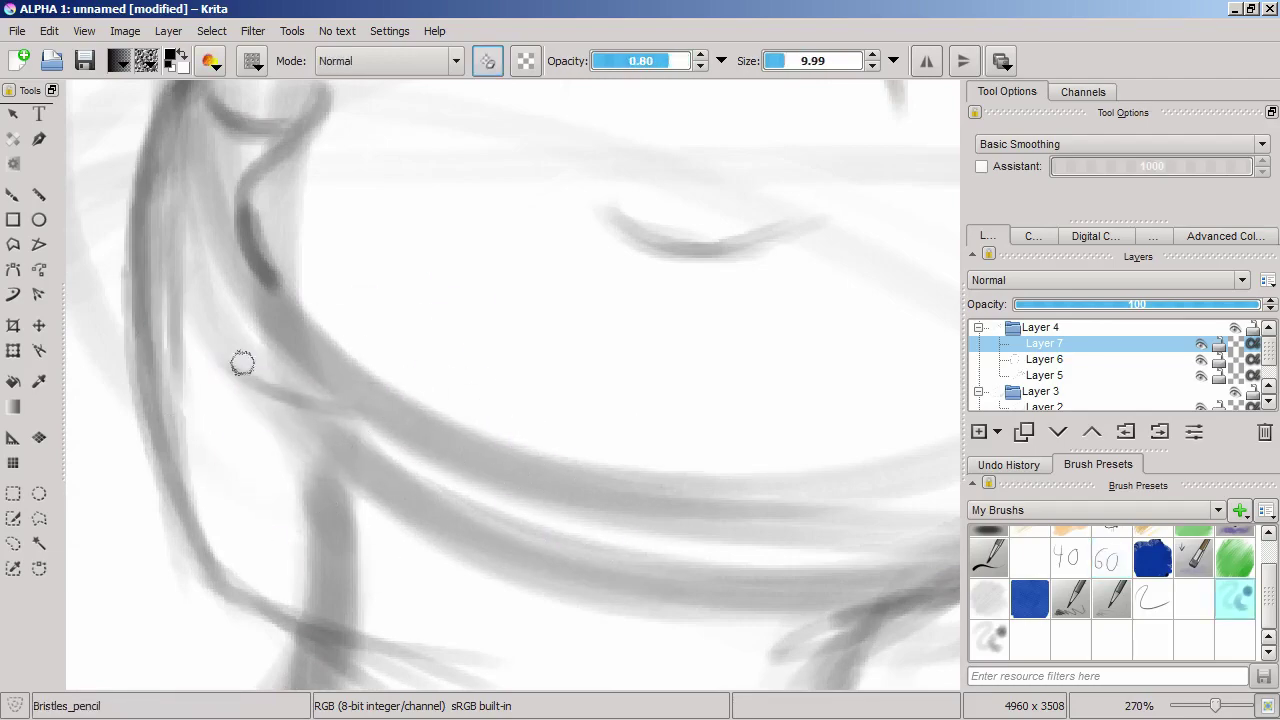
scroll(267, 375, "down", 5)
Step: Add two new layers above the layer with the facial features
key("Insert")
scroll(513, 385, "up", 4)
scroll(638, 494, "down", 5)
scroll(638, 494, "up", 4)
key("Insert")
scroll(638, 494, "up", 4)
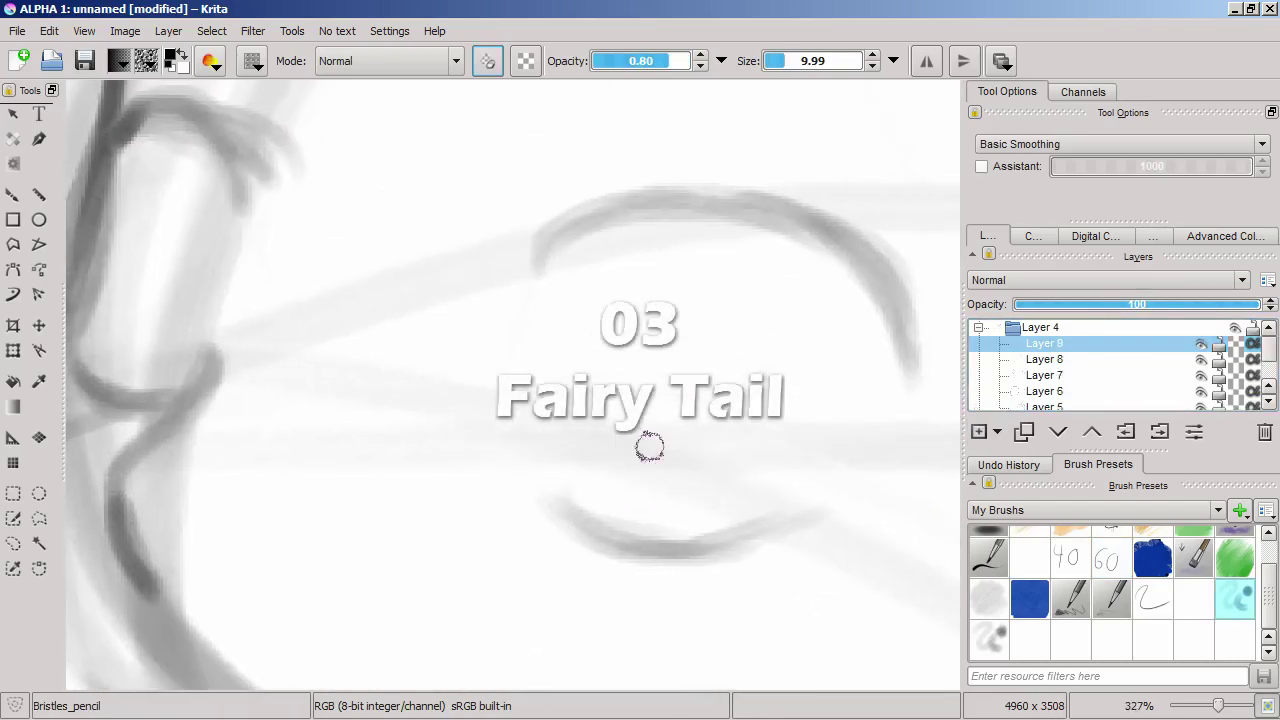
scroll(638, 494, "down", 2)
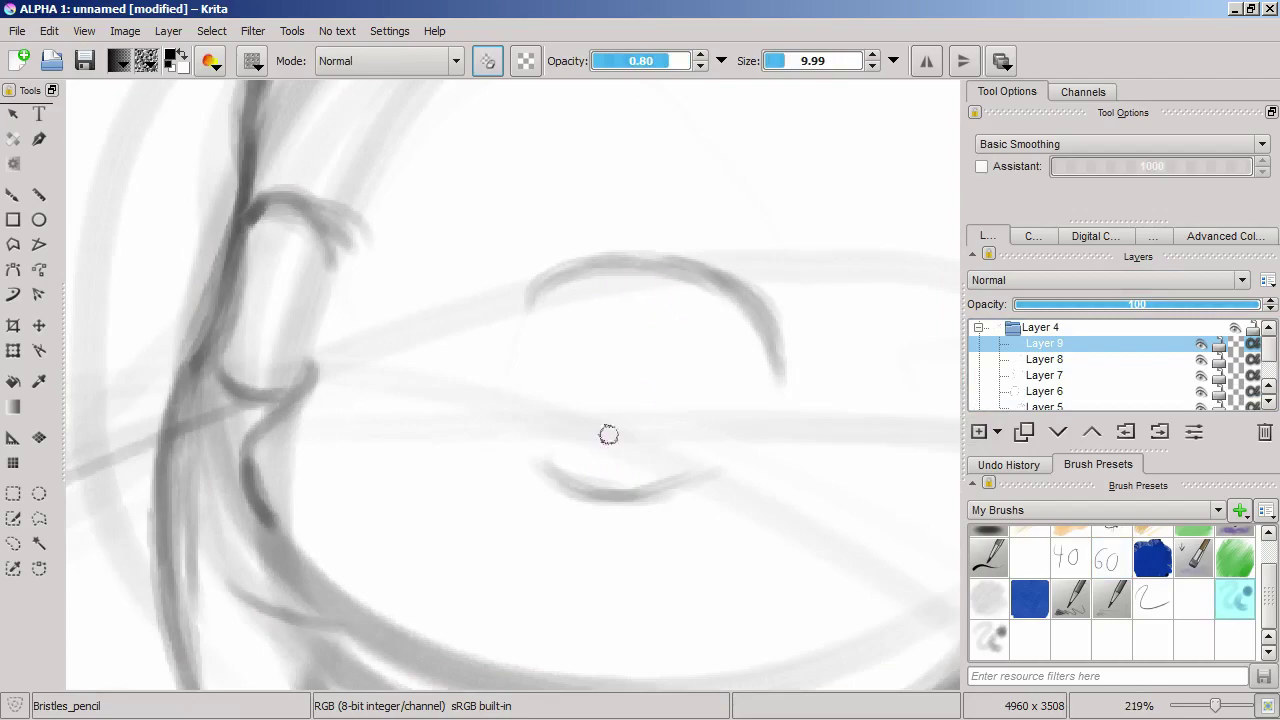
mouse_move(668, 429)
left_mouse_down()
mouse_move(654, 481)
mouse_move(661, 299)
mouse_move(675, 451)
mouse_move(625, 492)
left_mouse_up()
mouse_move(565, 285)
left_mouse_down()
mouse_move(549, 423)
mouse_move(620, 370)
mouse_move(629, 506)
mouse_move(657, 349)
mouse_move(590, 360)
left_mouse_up()
scroll(460, 300, "up", 2)
key("ctrl+z")
key("ctrl+z")
scroll(590, 360, "down", 7)
scroll(514, 383, "up", 7)
mouse_move(574, 449)
left_mouse_down()
mouse_move(562, 411)
mouse_move(597, 419)
mouse_move(588, 350)
mouse_move(608, 402)
mouse_move(600, 440)
left_mouse_up()
scroll(600, 440, "down", 7)
scroll(560, 375, "up", 10)
mouse_move(680, 286)
left_mouse_down()
mouse_move(742, 553)
mouse_move(631, 522)
mouse_move(604, 404)
mouse_move(638, 296)
mouse_move(715, 338)
mouse_move(742, 495)
mouse_move(654, 569)
mouse_move(559, 478)
mouse_move(579, 527)
mouse_move(758, 440)
left_mouse_up()
left_click_drag(613, 441, 543, 403)
scroll(543, 403, "down", 8)
scroll(430, 370, "up", 4)
key("e")
left_click_drag(700, 400, 640, 440)
key("e")
Step: Select the near eye's lid lines on Layer 7, adjust them with the Transform tool and clear the selection
key("Page_Down")
key("Page_Down")
left_click_drag(743, 491, 598, 491)
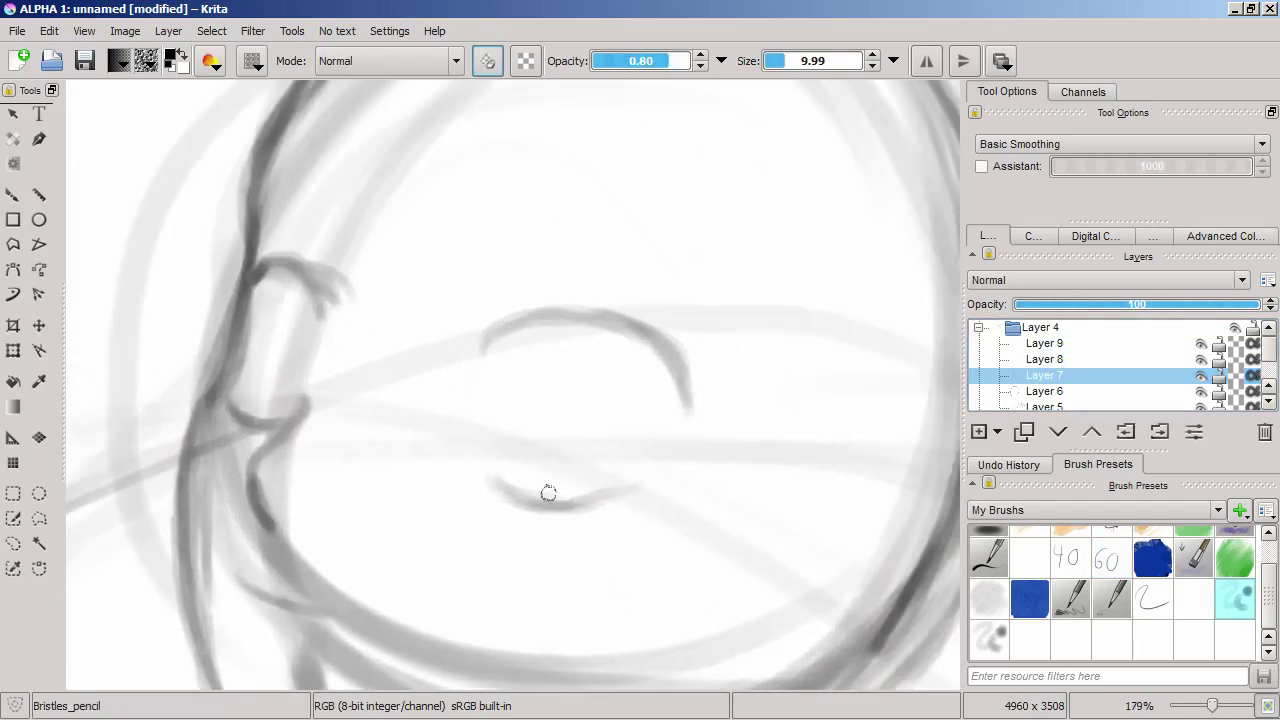
key("ctrl+r")
left_click_drag(643, 214, 686, 271)
key("ctrl+t")
key("Return")
key("ctrl+shift+a")
Step: Draw oval irises in both eyes on Layer 9 with the brush
key("Page_Up")
key("Page_Up")
key("b")
scroll(554, 471, "down", 4)
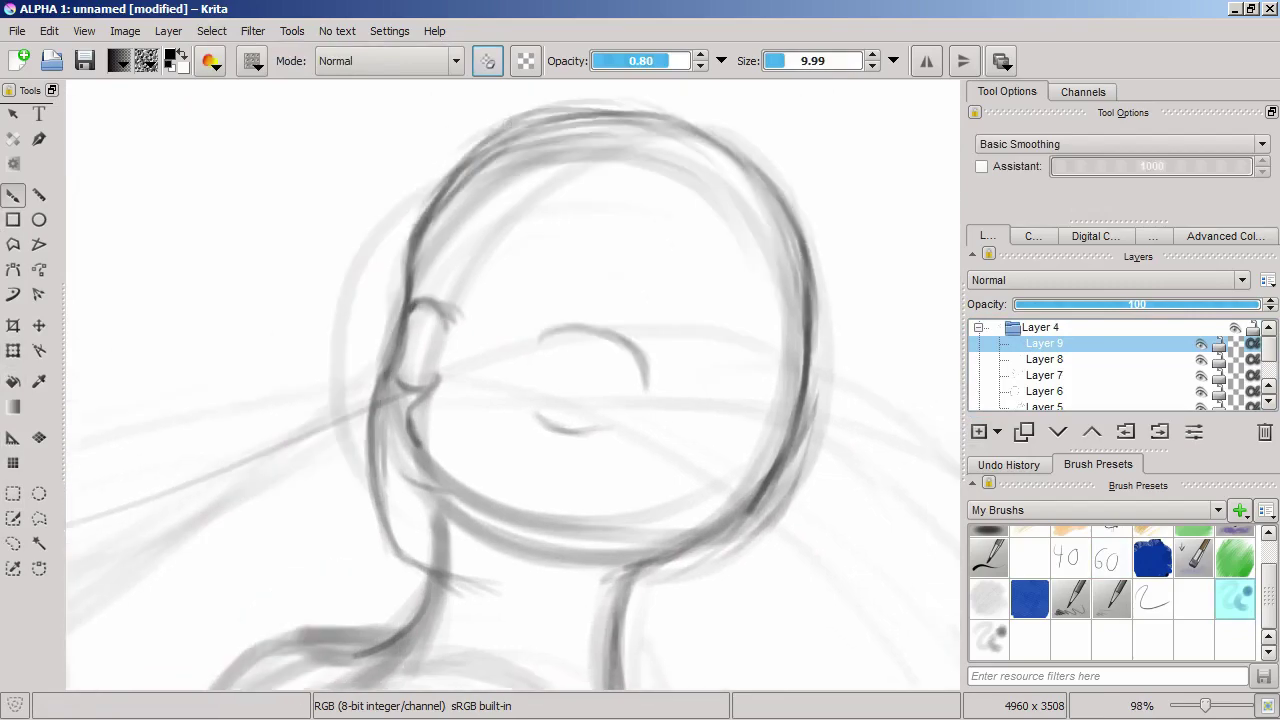
scroll(566, 350, "up", 5)
left_click_drag(657, 507, 526, 470)
left_click_drag(535, 385, 668, 505)
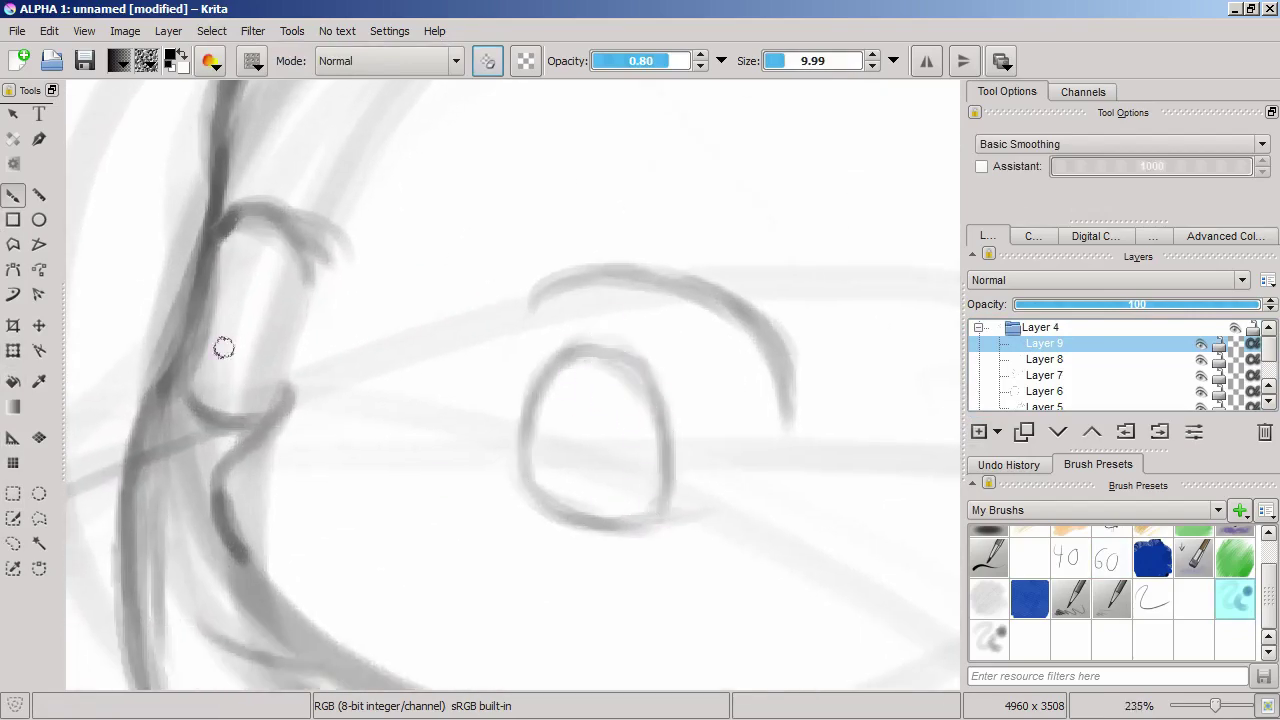
left_click_drag(236, 334, 266, 369)
left_click_drag(250, 290, 200, 405)
Step: Draw an arched pupil inside the near eye's iris
scroll(508, 385, "down", 3)
scroll(508, 385, "up", 3)
left_click_drag(540, 460, 488, 404)
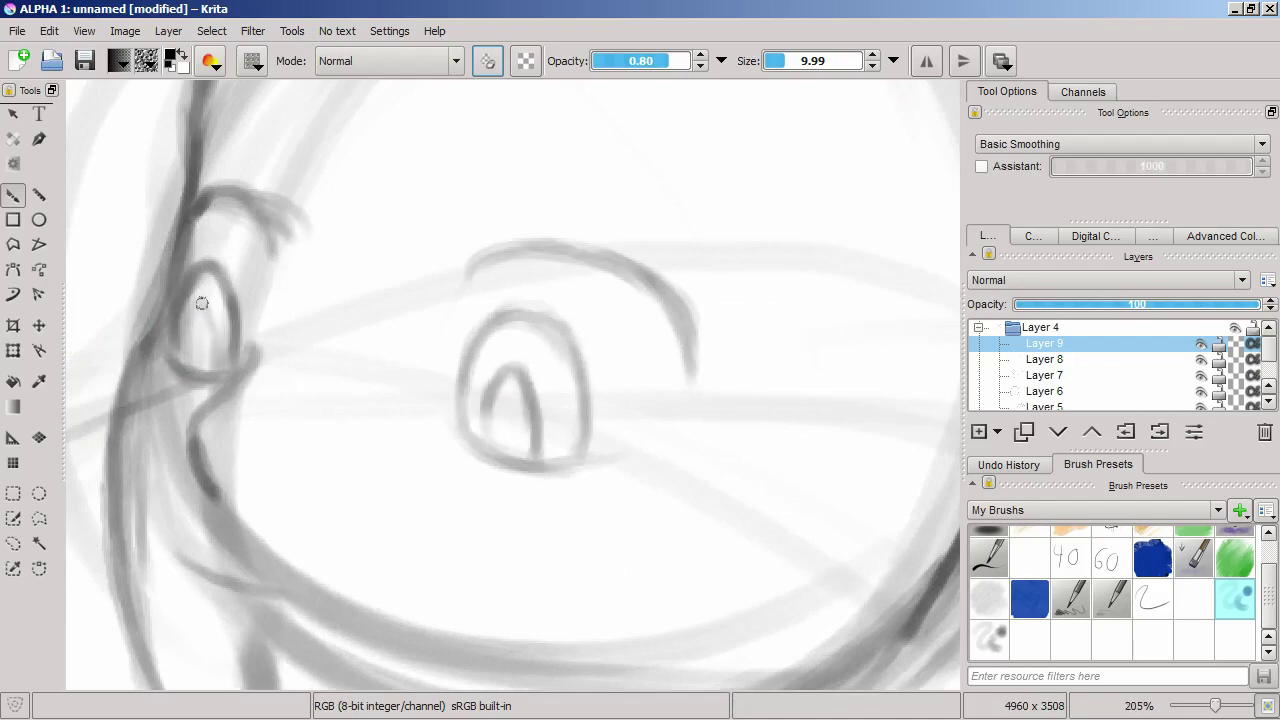
Step: On a new layer, sketch highlight outlines inside both irises, erasing the misplaced strokes
key("Insert")
scroll(211, 374, "down", 4)
scroll(491, 409, "up", 3)
scroll(491, 409, "up", 1)
left_click_drag(470, 380, 485, 400)
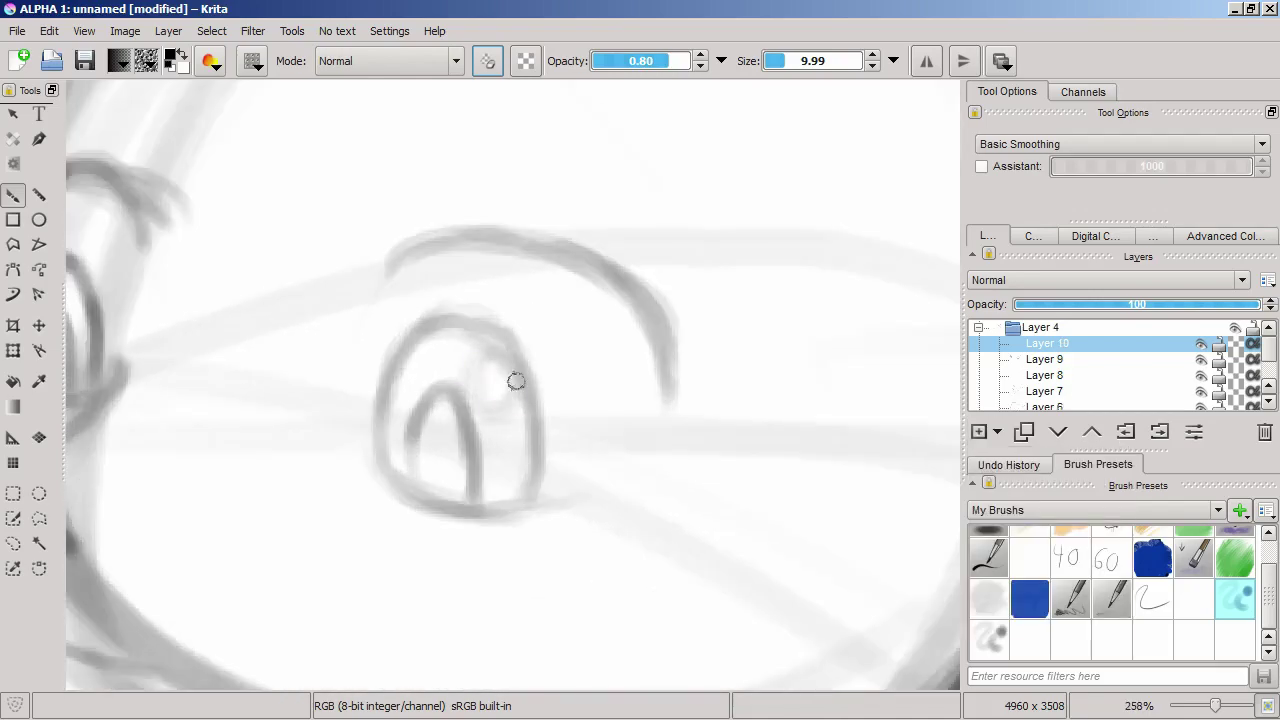
scroll(491, 409, "up", 1)
left_click_drag(240, 333, 285, 300)
scroll(480, 410, "down", 1)
key("slash")
mouse_move(610, 385)
left_mouse_down()
mouse_move(645, 415)
mouse_move(674, 377)
mouse_move(586, 423)
left_mouse_up()
key("slash")
key("slash")
key("slash")
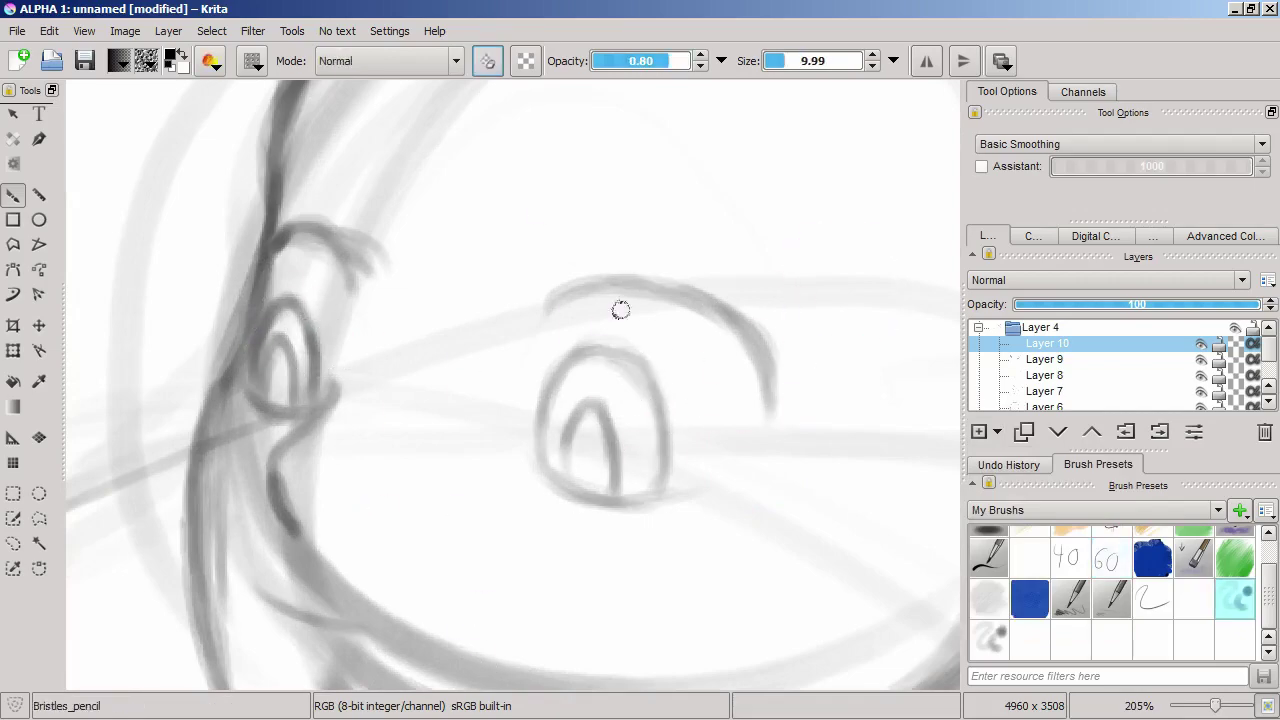
scroll(292, 360, "down", 3)
scroll(648, 254, "up", 4)
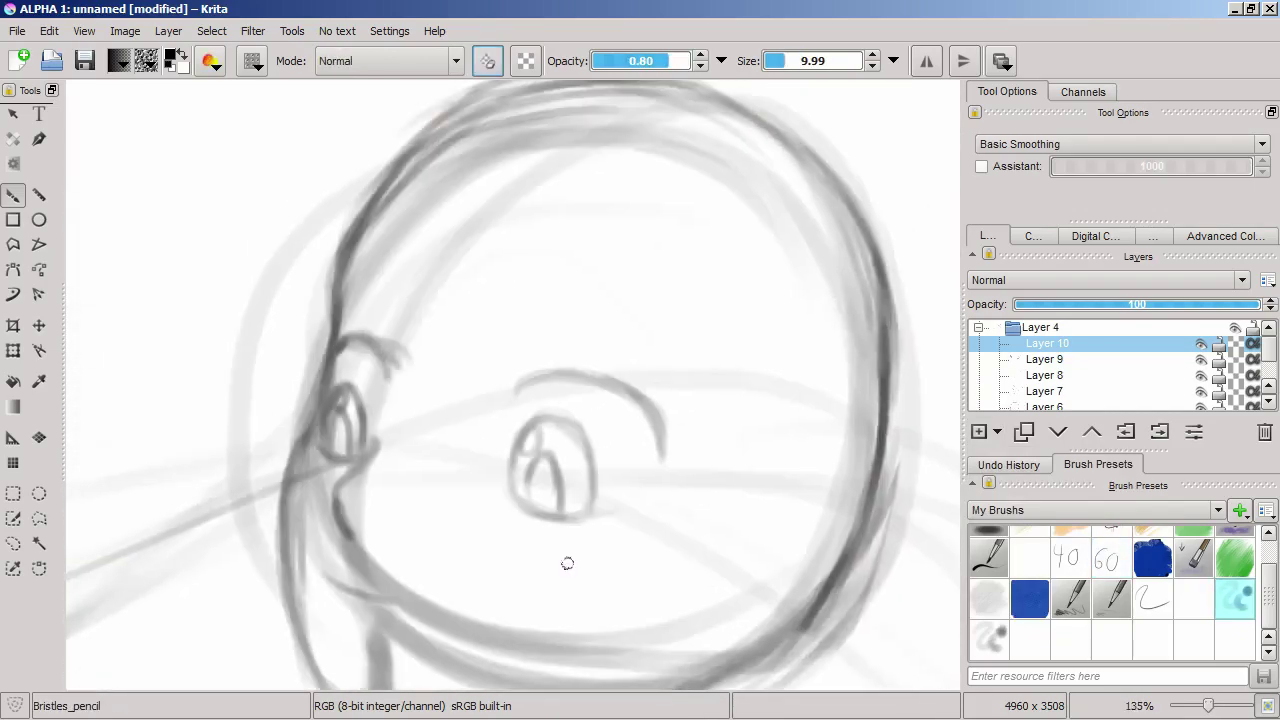
scroll(579, 346, "down", 2)
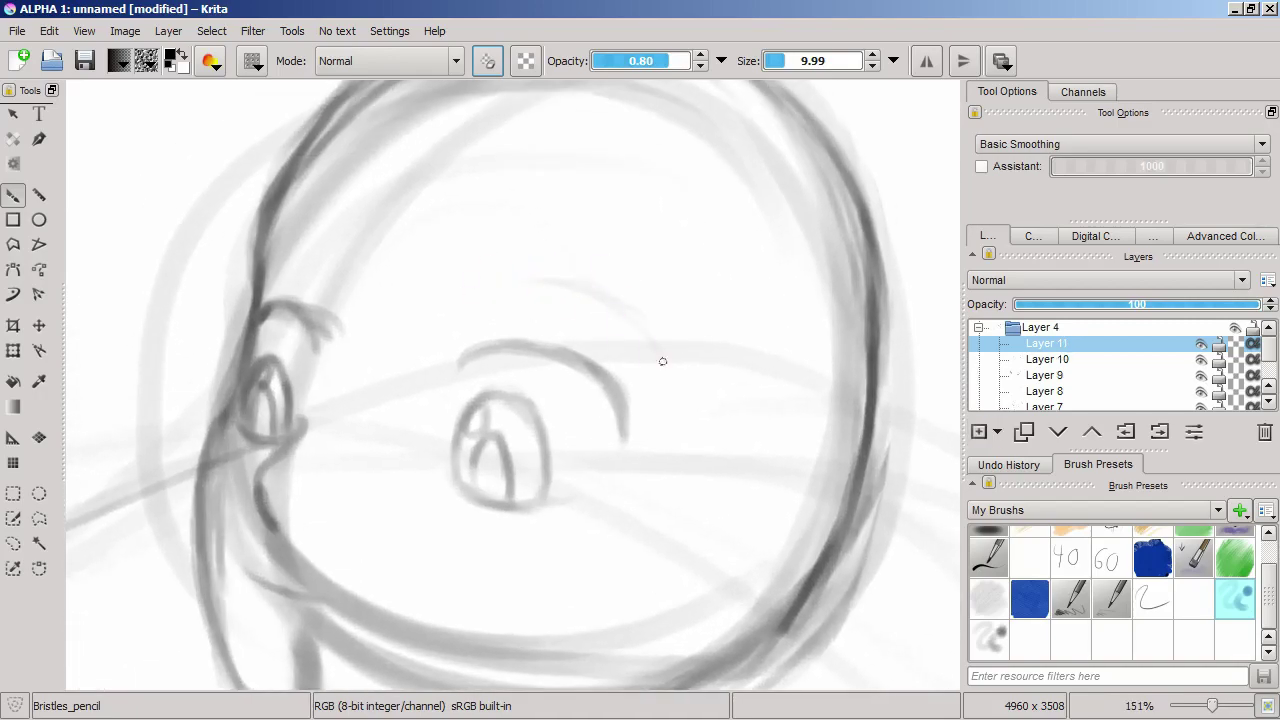
Step: Sketch an arched eyebrow above each eye, and sketch the ear's outer contour on a new layer
scroll(523, 272, "down", 4)
scroll(576, 401, "up", 3)
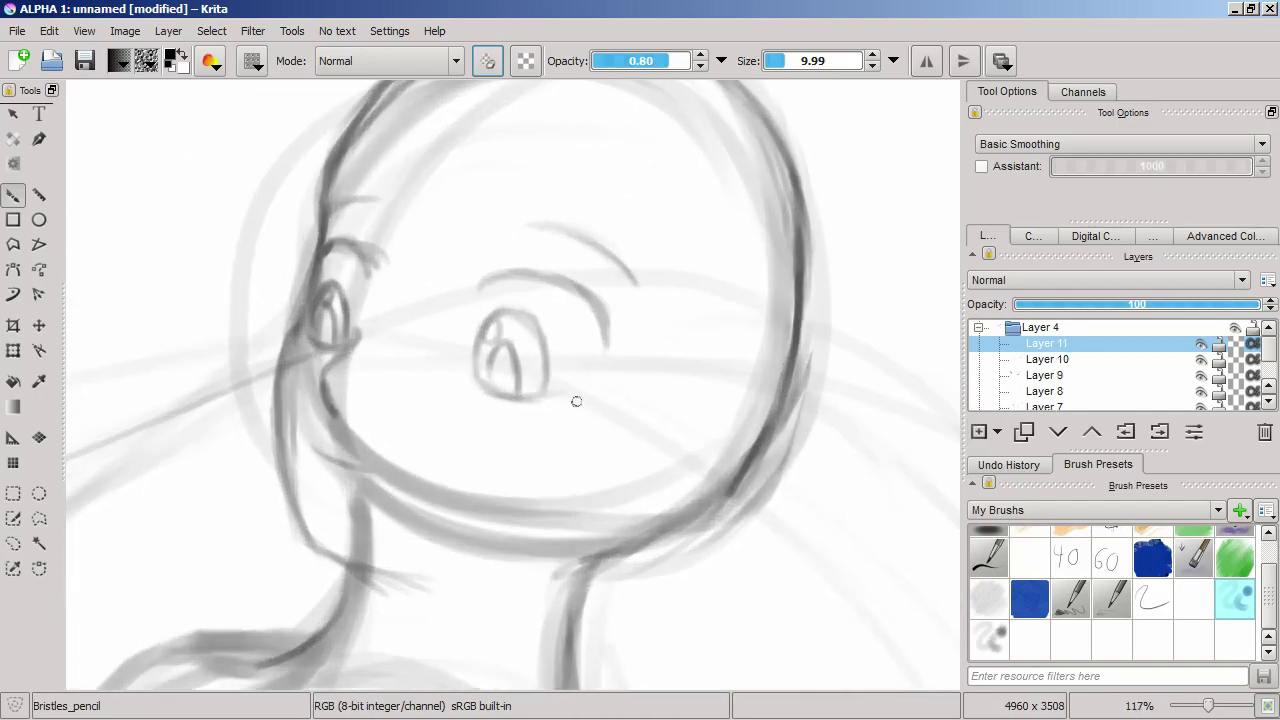
scroll(663, 474, "down", 1)
scroll(583, 405, "up", 2)
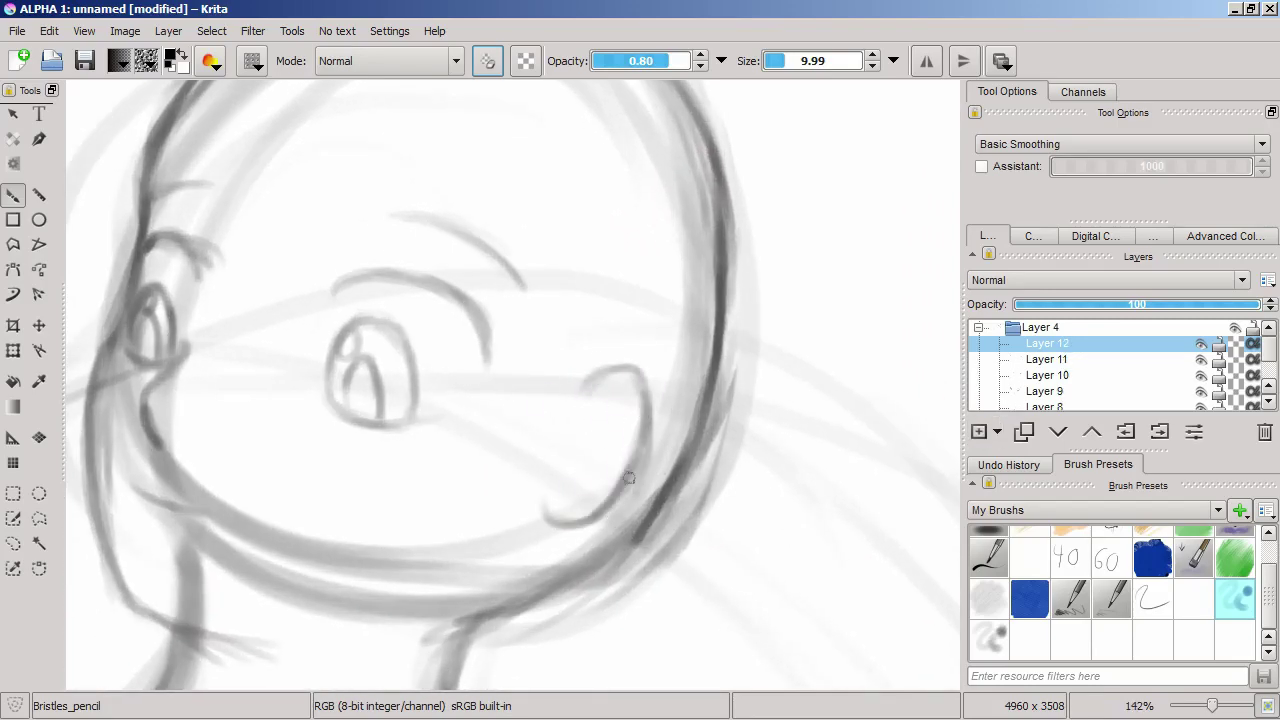
scroll(647, 495, "up", 2)
Step: Create a new layer for the hair, raise the brush opacity to 0.90 and sketch the first fringe strands on the forehead
key("Insert")
scroll(645, 465, "down", 4)
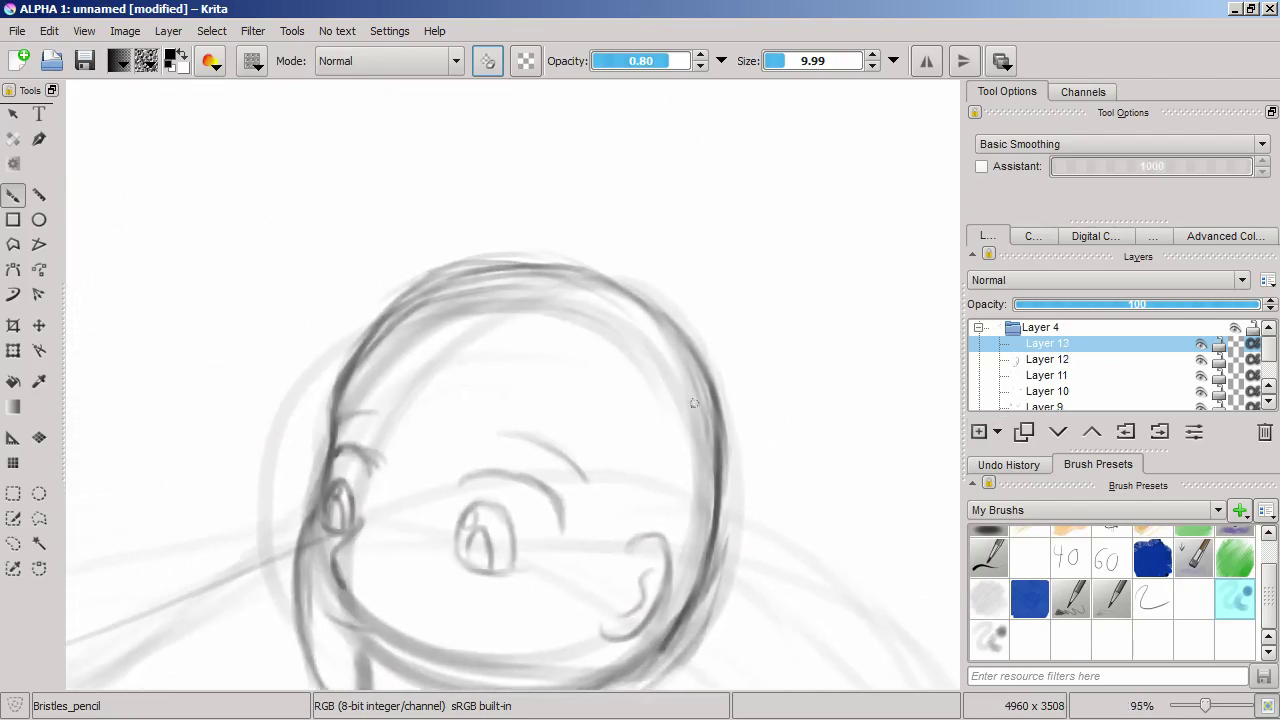
left_click(1112, 598)
scroll(509, 470, "right", 1)
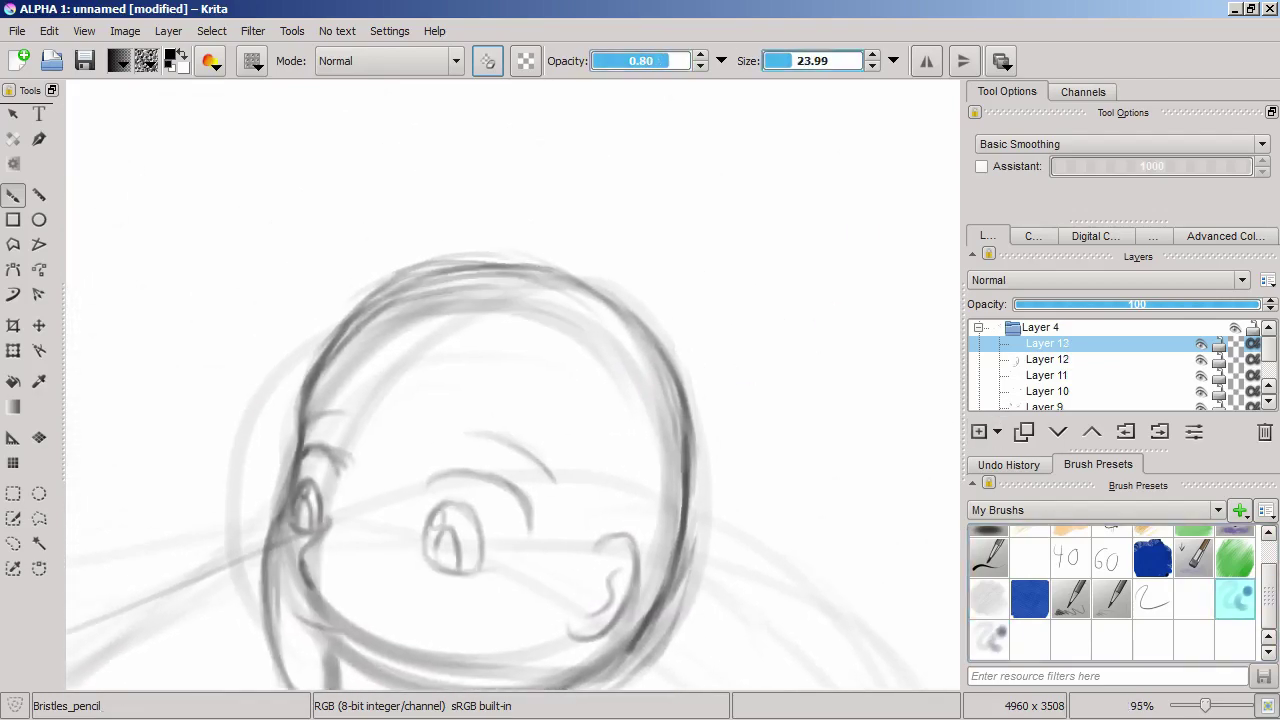
key("o")
scroll(630, 329, "down", 3)
scroll(630, 329, "left", 1)
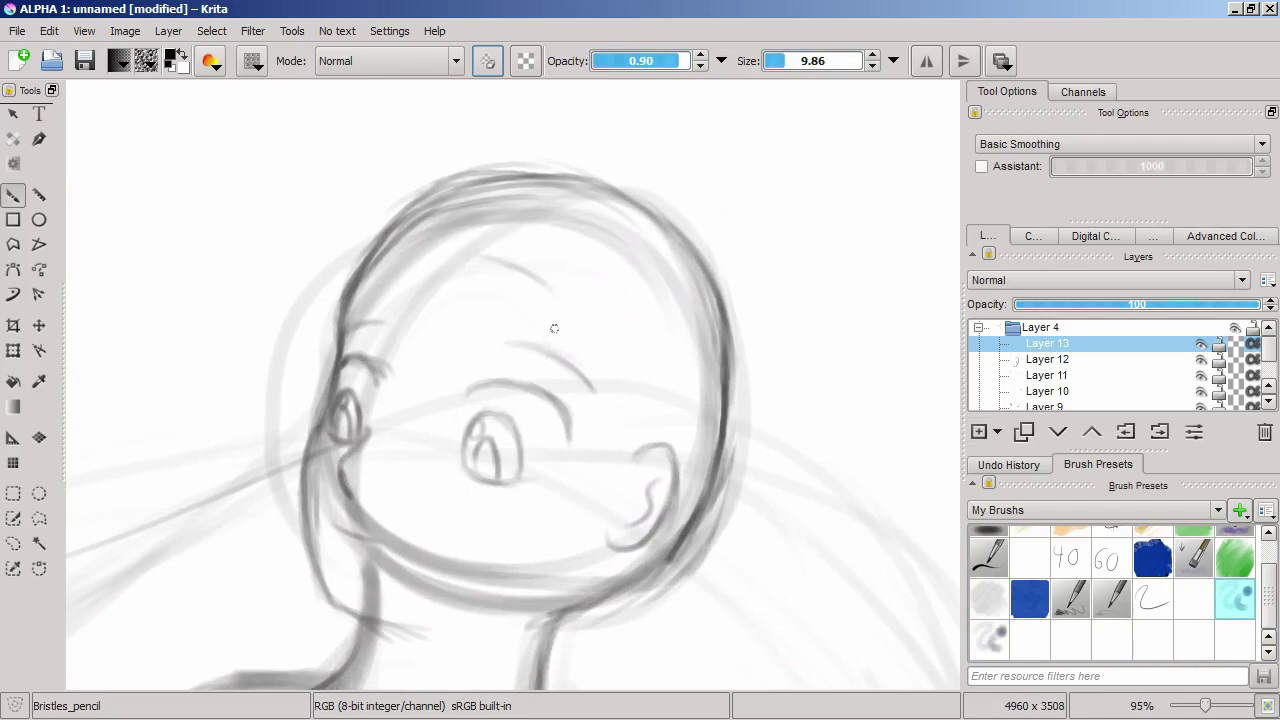
scroll(545, 307, "up", 1)
scroll(545, 307, "left", 1)
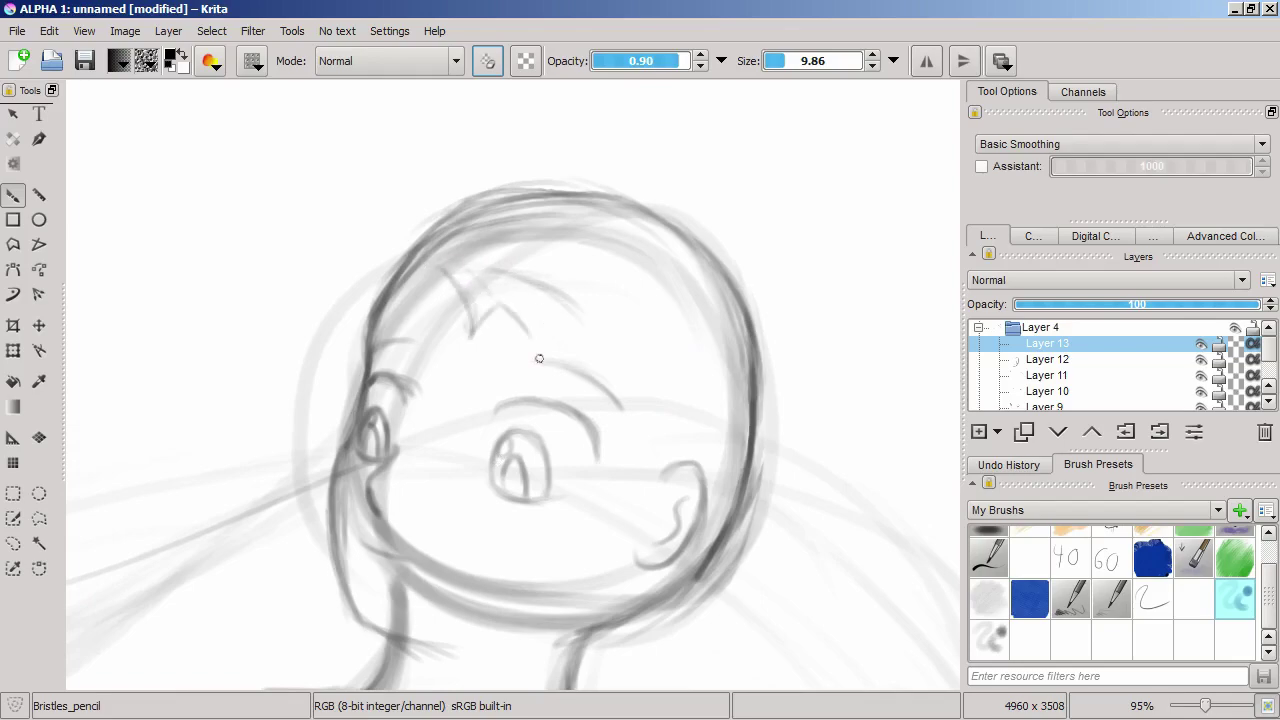
Step: Sketch the side hair in front of the ear and the gathered hair with its tie at the nape
scroll(538, 305, "up", 3)
scroll(538, 305, "left", 3)
scroll(629, 246, "down", 10)
scroll(629, 246, "right", 4)
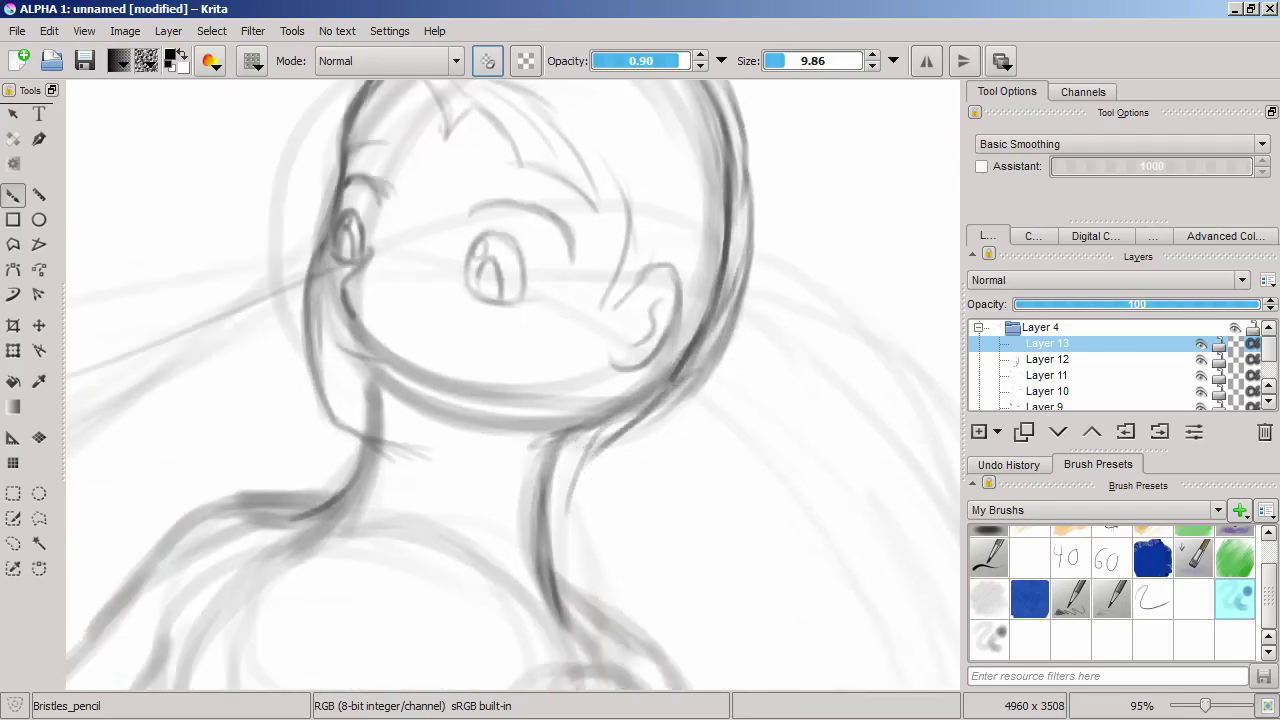
scroll(600, 470, "down", 3)
scroll(600, 470, "left", 1)
scroll(615, 432, "up", 5)
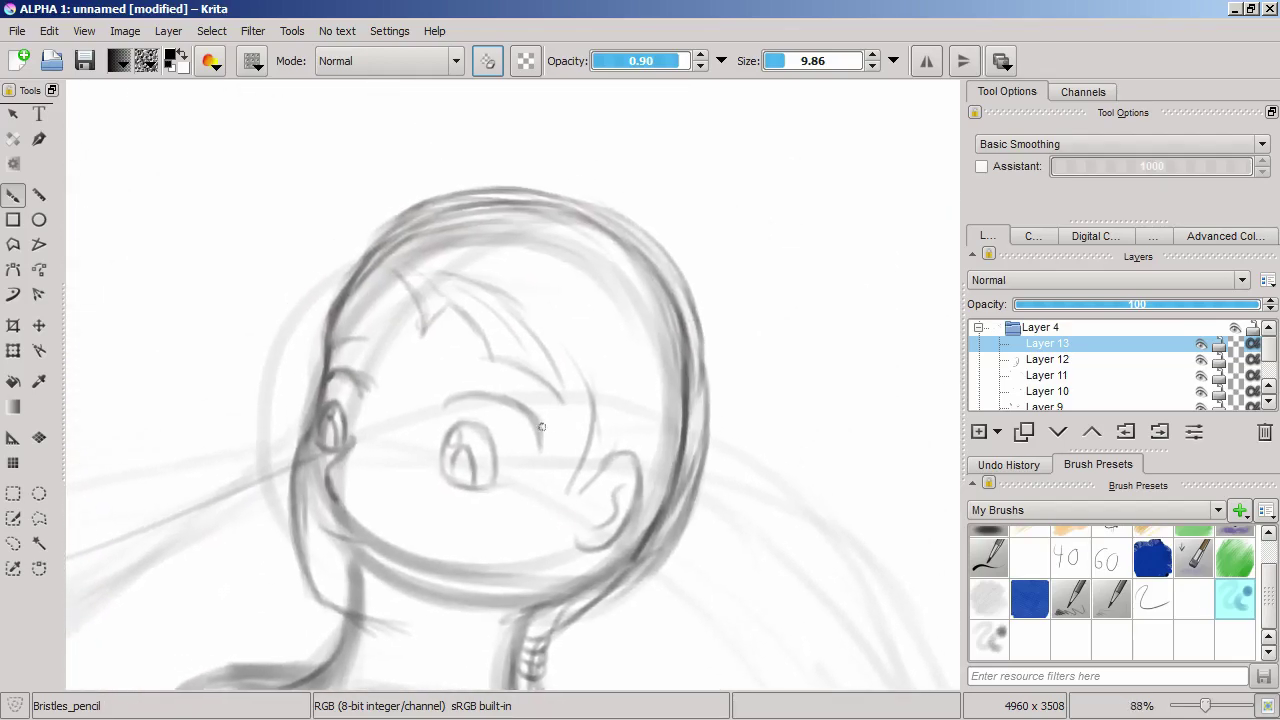
Step: Sketch the hair's outer contour around the crown and above the far temple
mouse_move(572, 223)
left_mouse_down()
mouse_move(426, 491)
mouse_move(429, 449)
mouse_move(517, 251)
left_mouse_up()
scroll(766, 329, "down", 5)
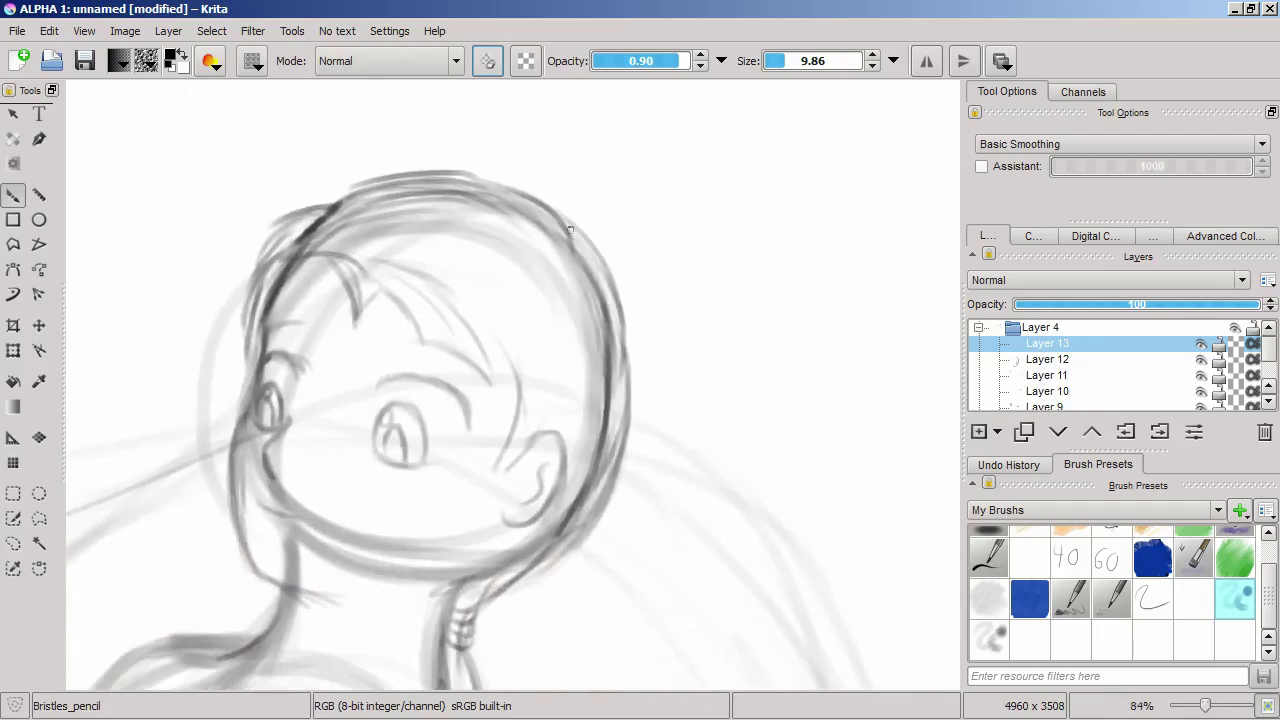
scroll(620, 351, "up", 4)
Step: Sketch jagged tips along the fringe and a pointed ponytail draping over the near shoulder
left_click_drag(590, 372, 488, 440)
left_click_drag(538, 406, 589, 260)
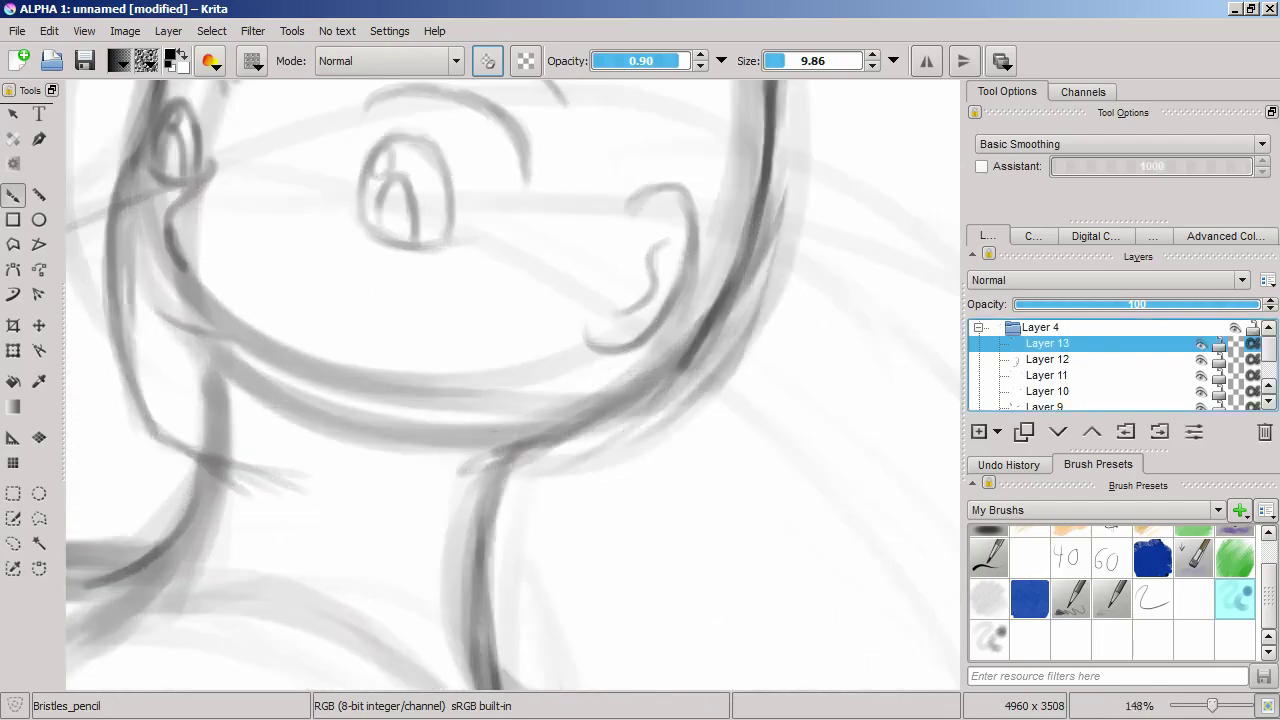
mouse_move(700, 290)
left_mouse_down()
mouse_move(690, 340)
mouse_move(720, 410)
mouse_move(700, 449)
mouse_move(531, 266)
mouse_move(432, 368)
mouse_move(540, 350)
mouse_move(730, 500)
mouse_move(360, 230)
mouse_move(280, 345)
mouse_move(262, 430)
left_mouse_up()
scroll(280, 345, "down", 8)
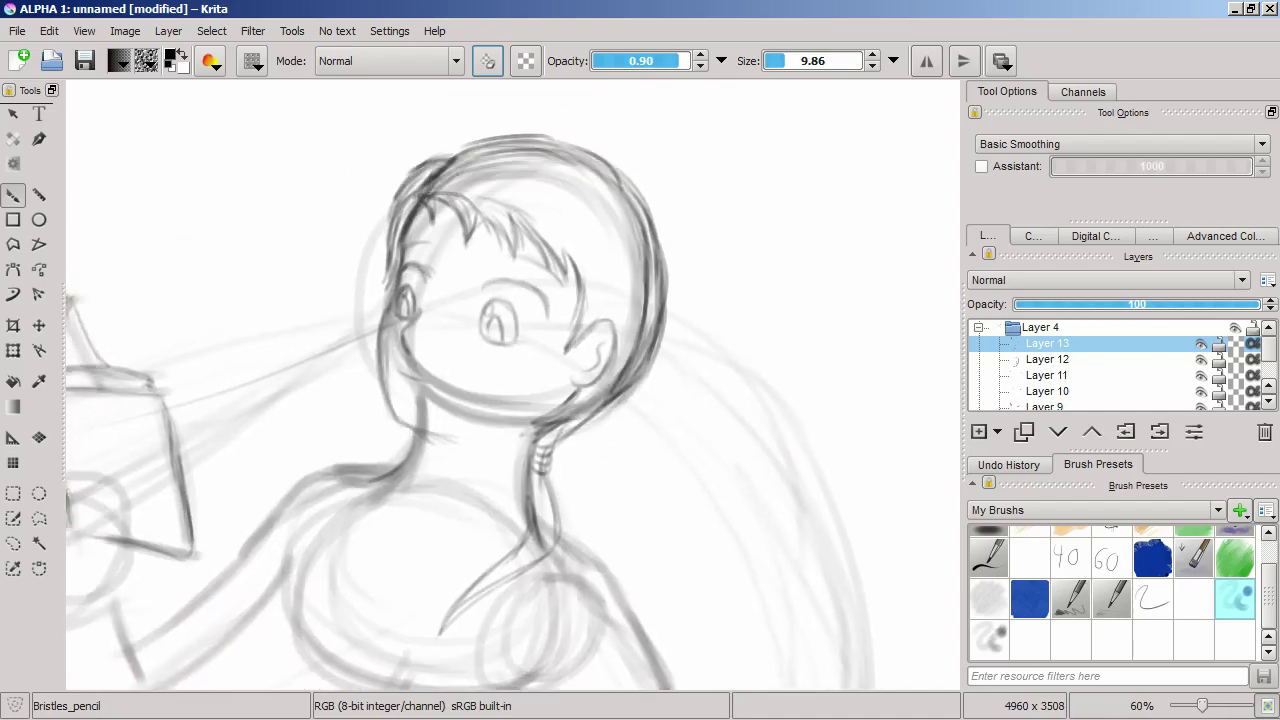
left_click_drag(688, 389, 668, 407)
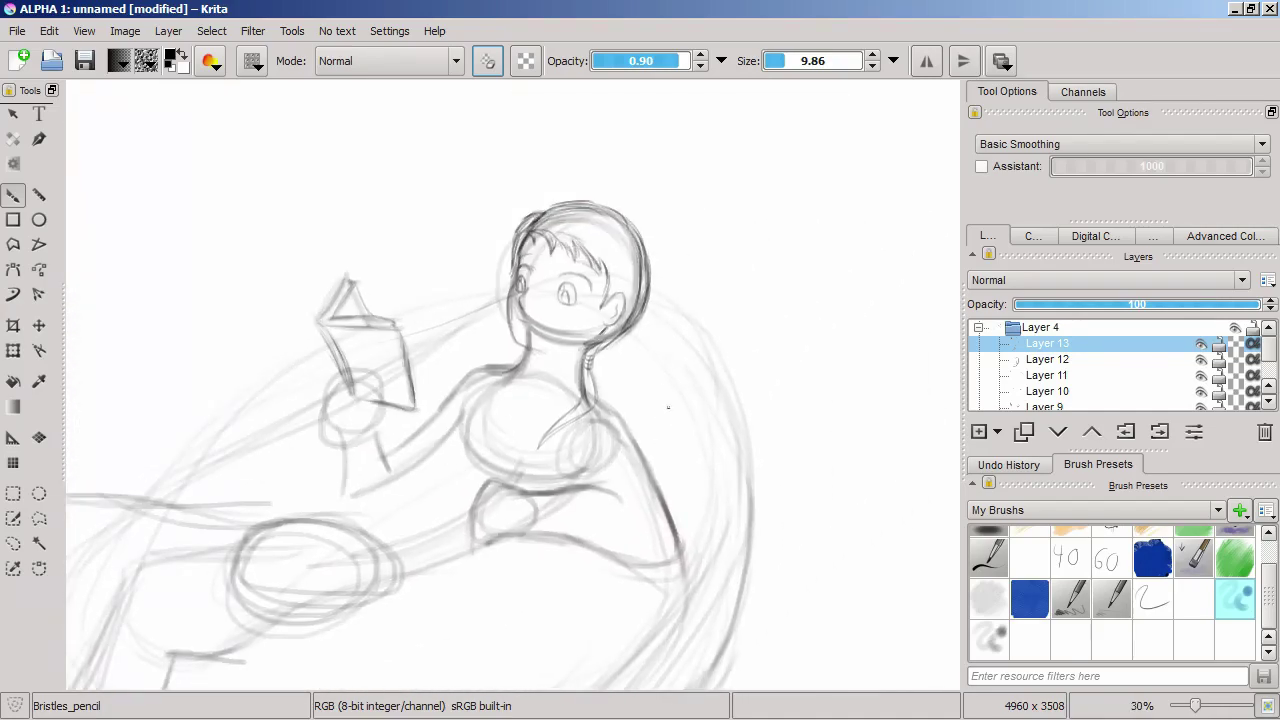
Step: Collapse the Layer 4 group, create a new layer group above it and add a paint layer inside the new group
left_click(978, 327)
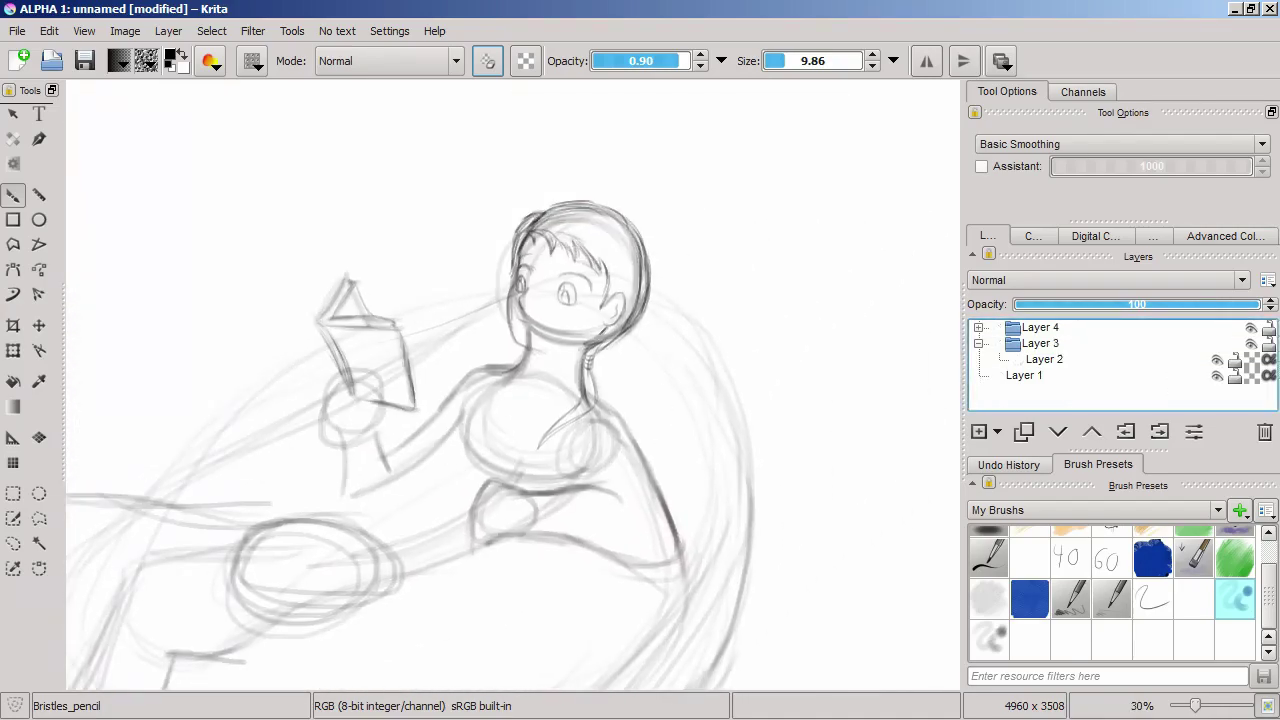
left_click(1024, 375)
key("ctrl+g")
left_click(1092, 431)
left_click(1092, 431)
left_click(979, 431)
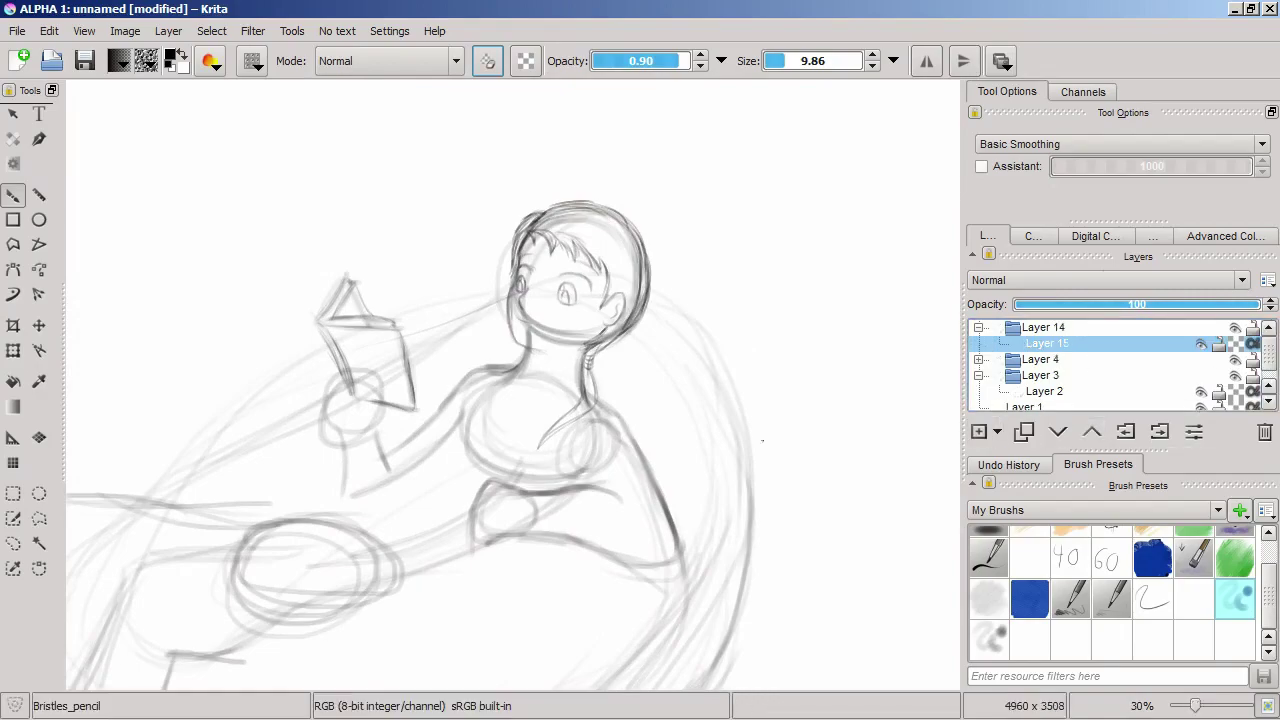
Step: Sketch the shirt's pointed collar and open neckline across the upper chest on Layer 15
scroll(589, 460, "up", 9)
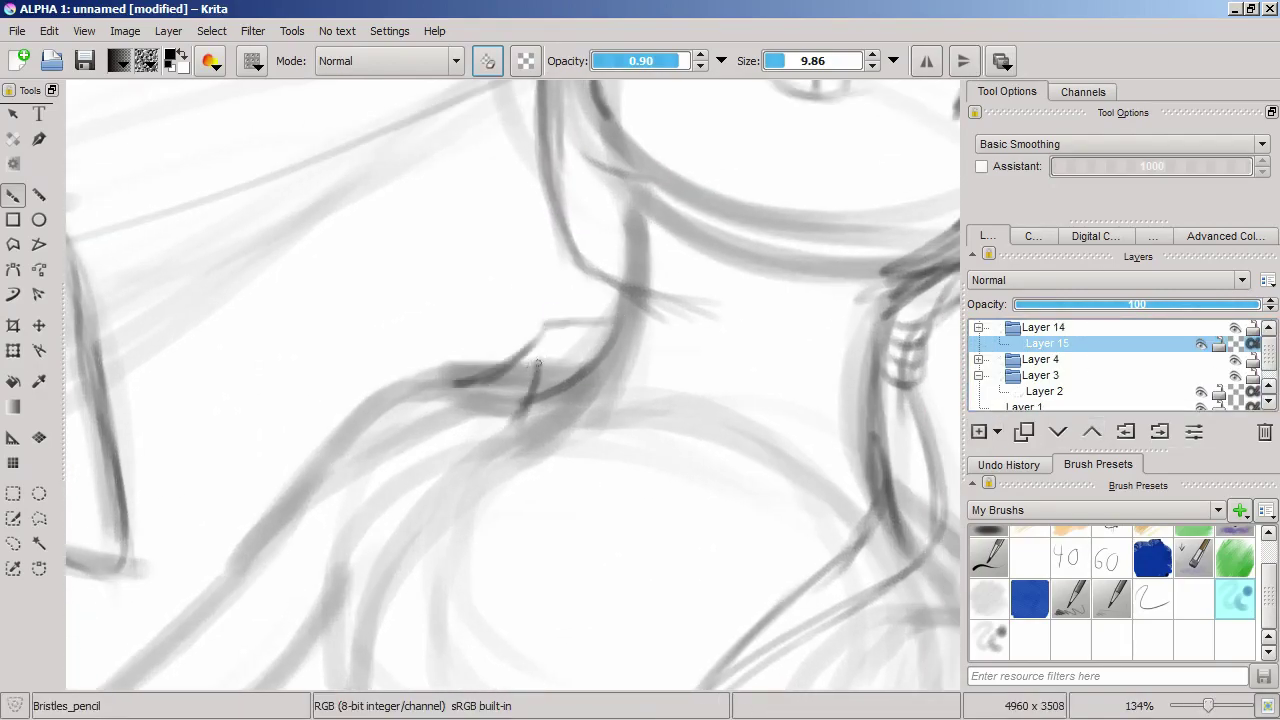
scroll(572, 390, "right", 3)
left_click_drag(810, 440, 615, 655)
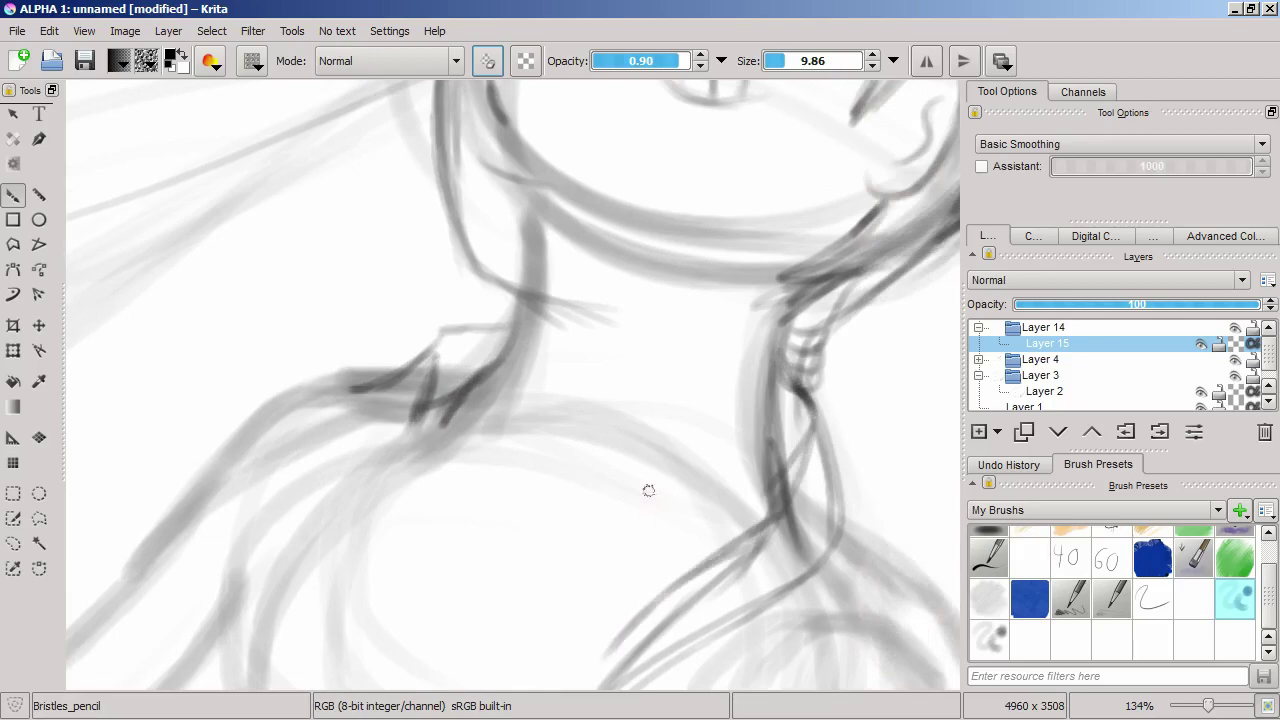
left_click_drag(649, 491, 622, 645)
left_click_drag(652, 482, 790, 412)
left_click_drag(597, 511, 405, 575)
left_click_drag(429, 457, 405, 575)
left_click_drag(432, 362, 405, 575)
mouse_move(405, 575)
left_mouse_down()
mouse_move(600, 500)
mouse_move(790, 398)
mouse_move(700, 590)
left_mouse_up()
left_click_drag(735, 536, 622, 646)
scroll(538, 482, "down", 4)
scroll(538, 482, "left", 6)
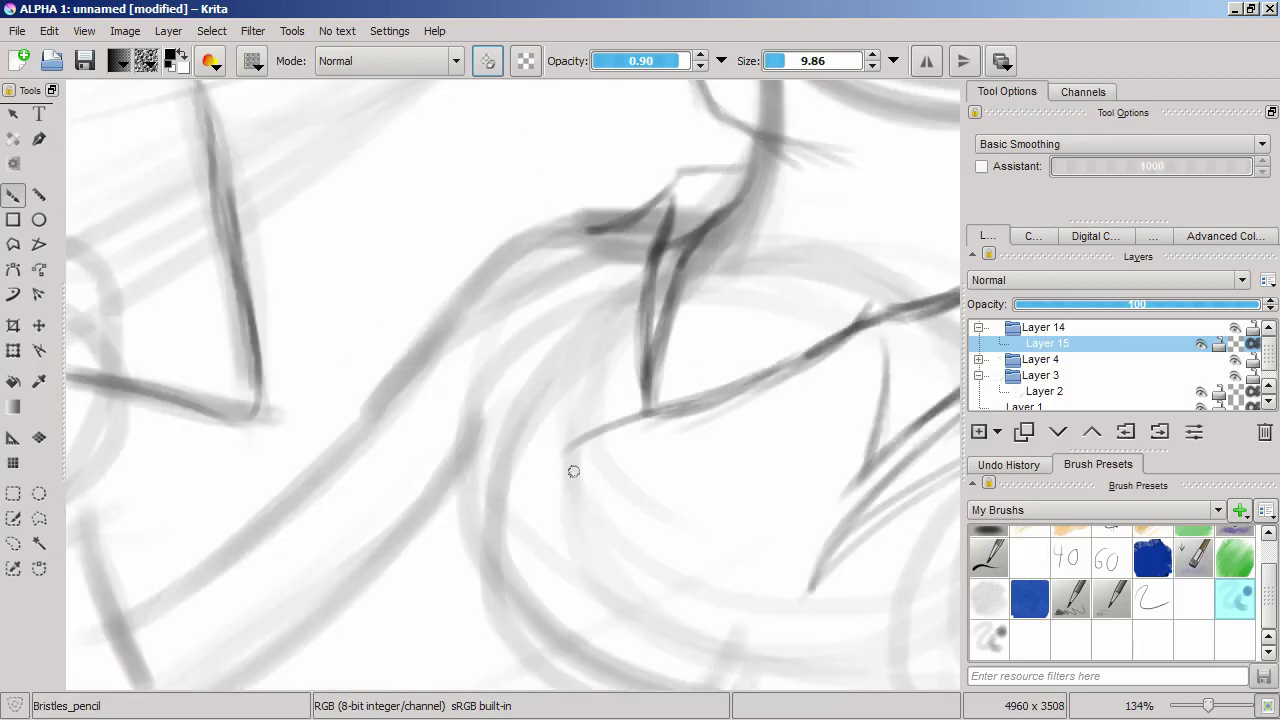
Step: Sketch the torso's side line and the raised arm's sleeve outline with folds at the armpit
left_click_drag(672, 452, 782, 450)
scroll(529, 451, "down", 5)
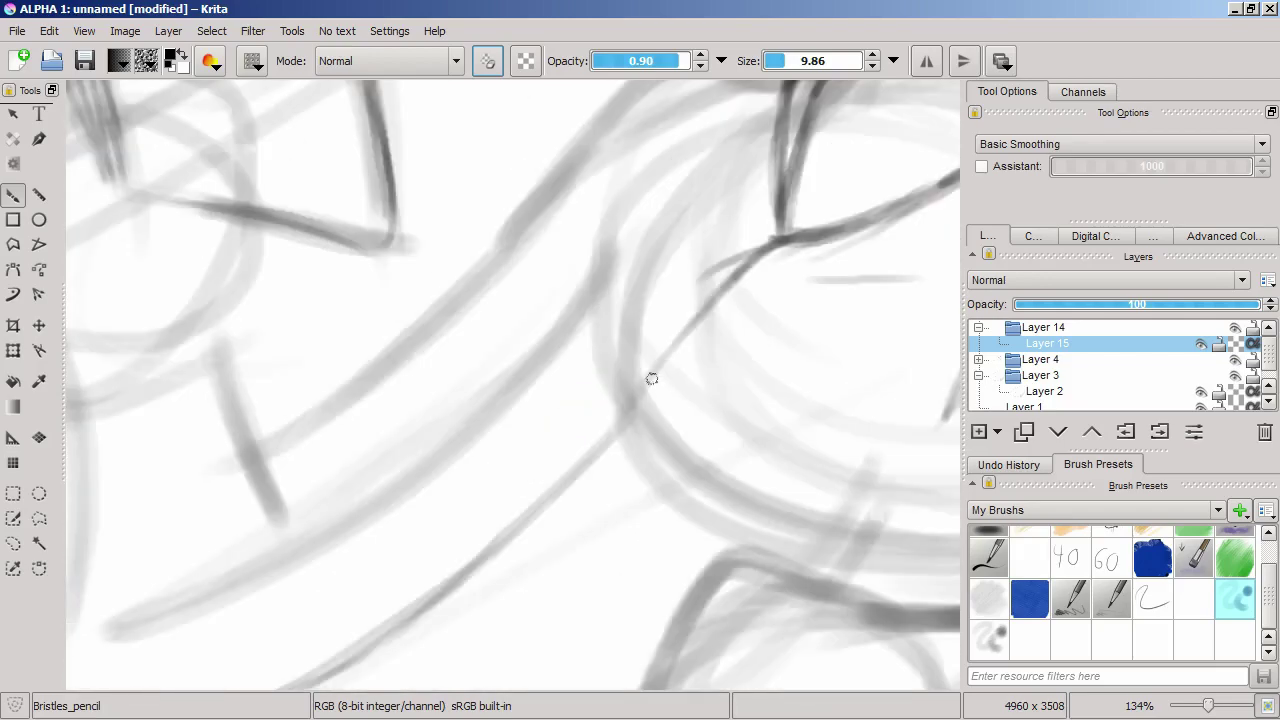
scroll(505, 499, "up", 4)
scroll(446, 506, "down", 5)
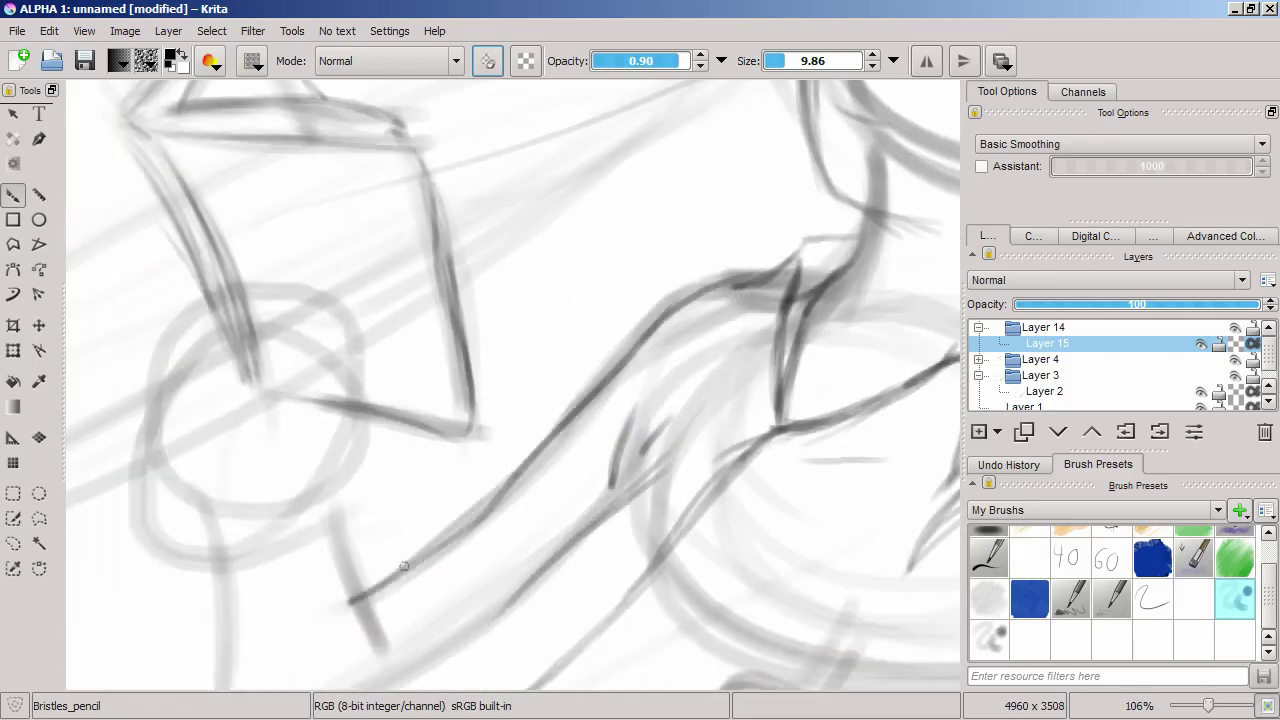
scroll(446, 506, "left", 6)
scroll(334, 489, "down", 5)
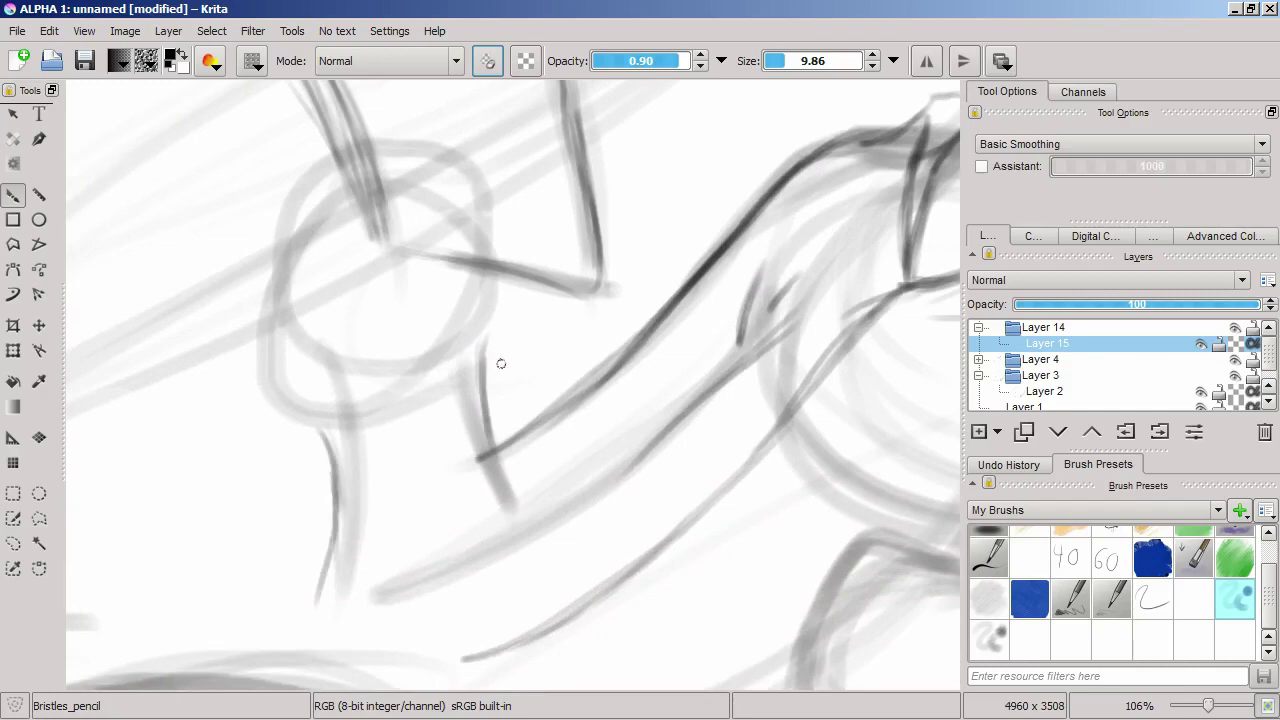
Step: Sketch the sleeve edge around the raised forearm and undo the last two strokes
left_click_drag(492, 368, 336, 436)
scroll(483, 443, "up", 4)
mouse_move(321, 343)
left_mouse_down()
mouse_move(286, 457)
mouse_move(350, 544)
left_mouse_up()
scroll(402, 488, "right", 3)
key("ctrl+z")
key("ctrl+z")
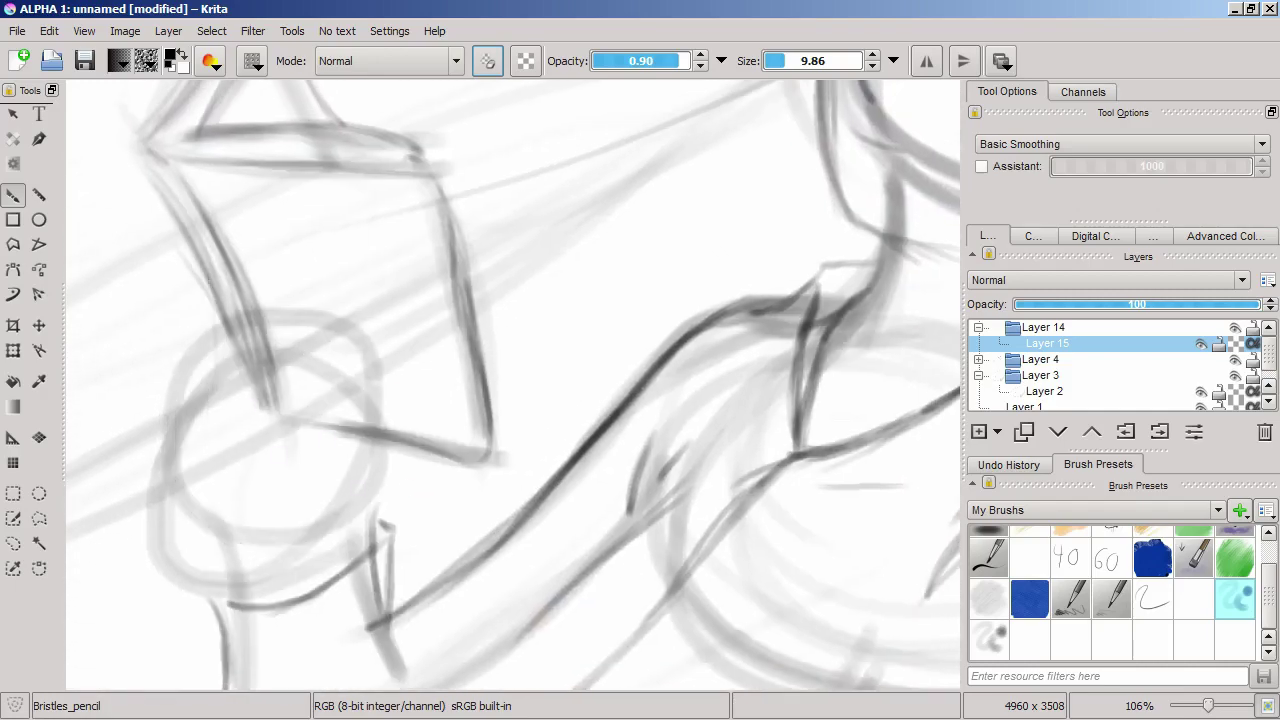
Step: Select the carton on Layer 5 with a freehand outline and paste a copy of it onto a new layer
scroll(300, 477, "up", 1)
key("Page_Down")
key("Page_Down")
key("Page_Down")
key("Page_Down")
key("Page_Down")
key("Page_Down")
key("Page_Down")
key("Page_Down")
key("Page_Down")
key("Page_Down")
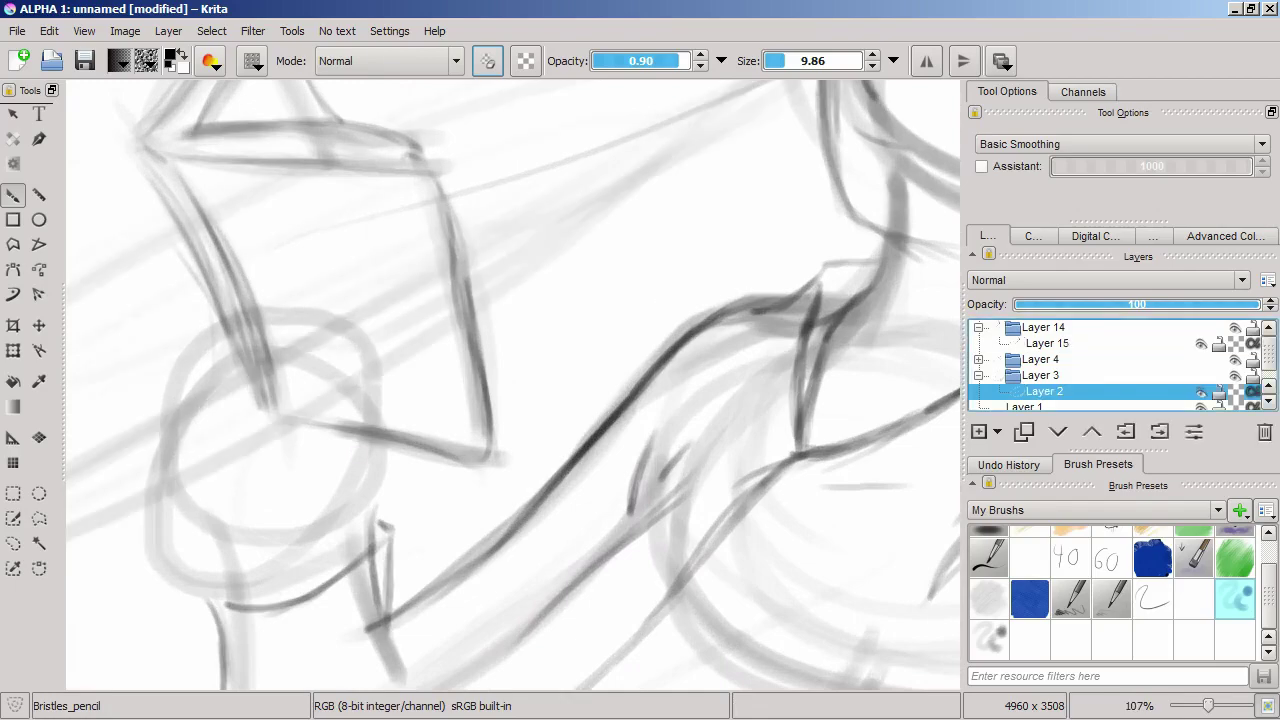
left_click(13, 543)
scroll(400, 380, "down", 3)
mouse_move(391, 130)
left_mouse_down()
mouse_move(440, 565)
mouse_move(395, 135)
left_mouse_up()
key("ctrl+c")
key("ctrl+v")
key("Page_Down")
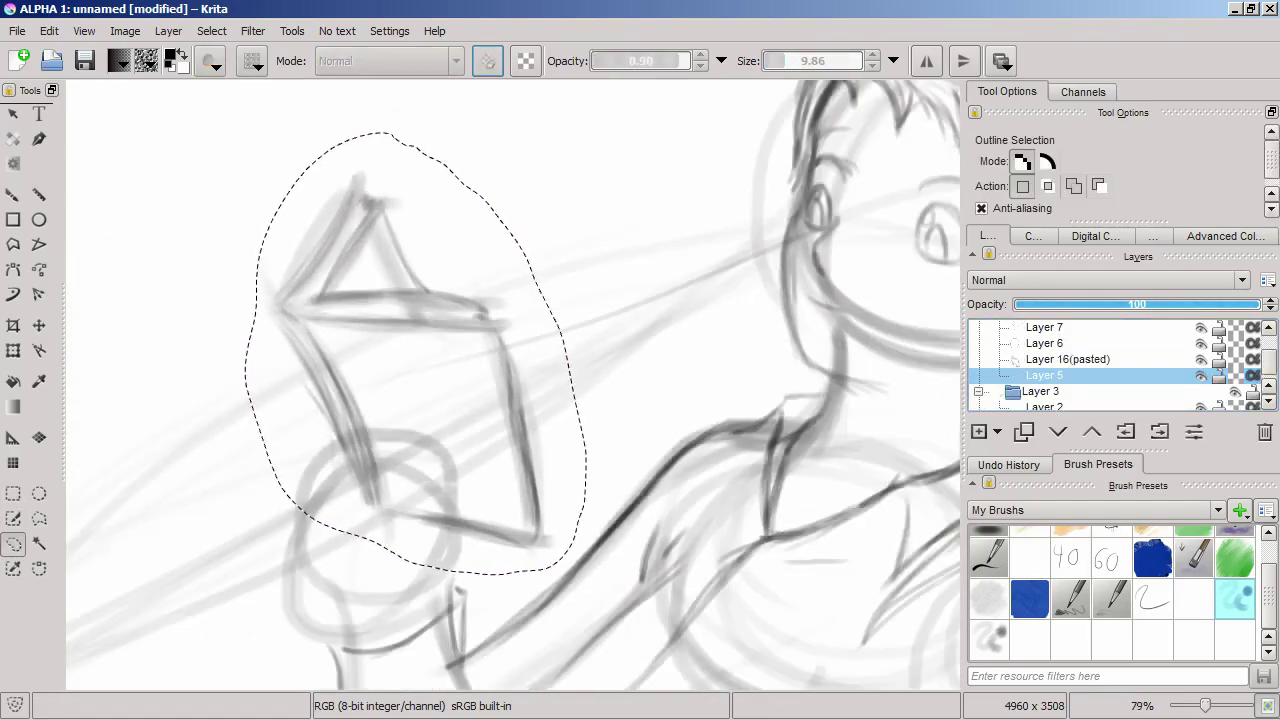
Step: Reselect the carton on Layer 5 with a tighter outline, cut it from that layer and activate the pasted layer
left_click_drag(448, 165, 255, 300)
left_click(49, 31)
left_click(75, 106)
key("Page_Up")
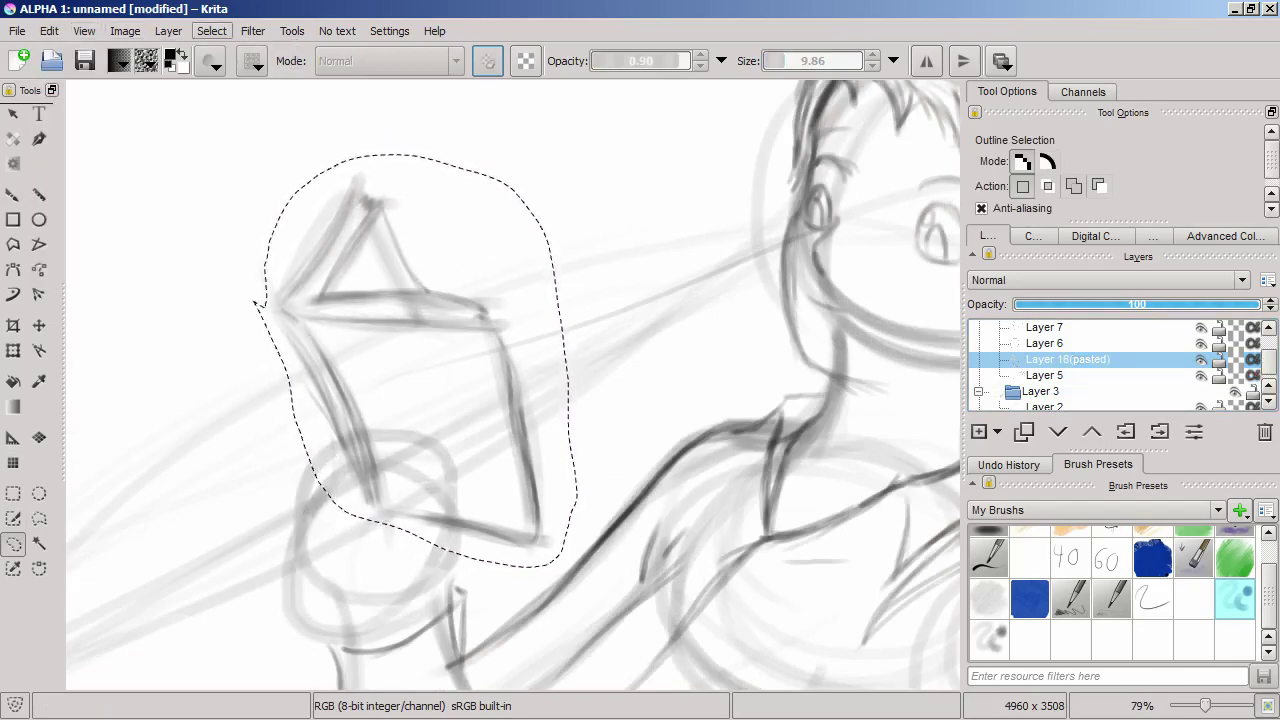
Step: Shift the pasted carton slightly left and down with the Transform tool and touch up the hand circle on Layer 5
key("ctrl+t")
left_click_drag(406, 366, 377, 380)
scroll(377, 380, "down", 3)
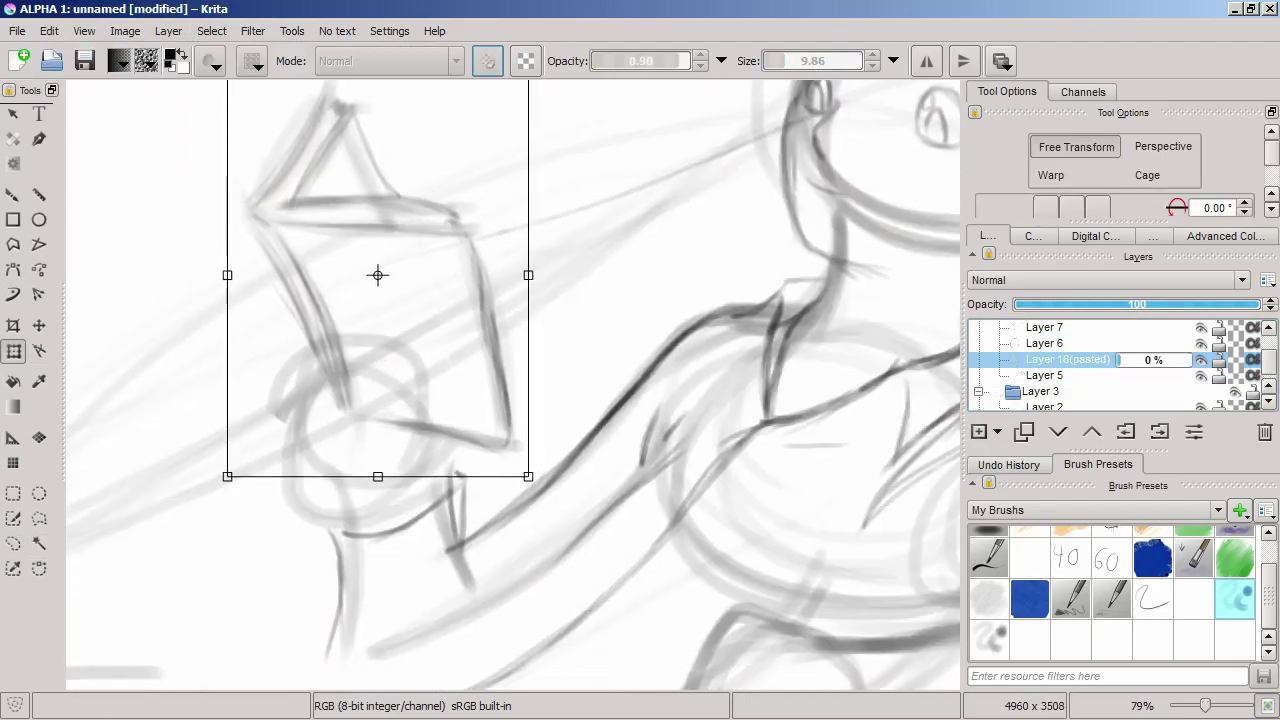
key("b")
key("Page_Down")
left_click_drag(362, 580, 246, 507)
Step: On Layer 15, outline the near arm's shoulder and bent sleeve, adding armpit folds and a curved cuff at the wrist
scroll(1100, 365, "up", 3)
left_click(1047, 343)
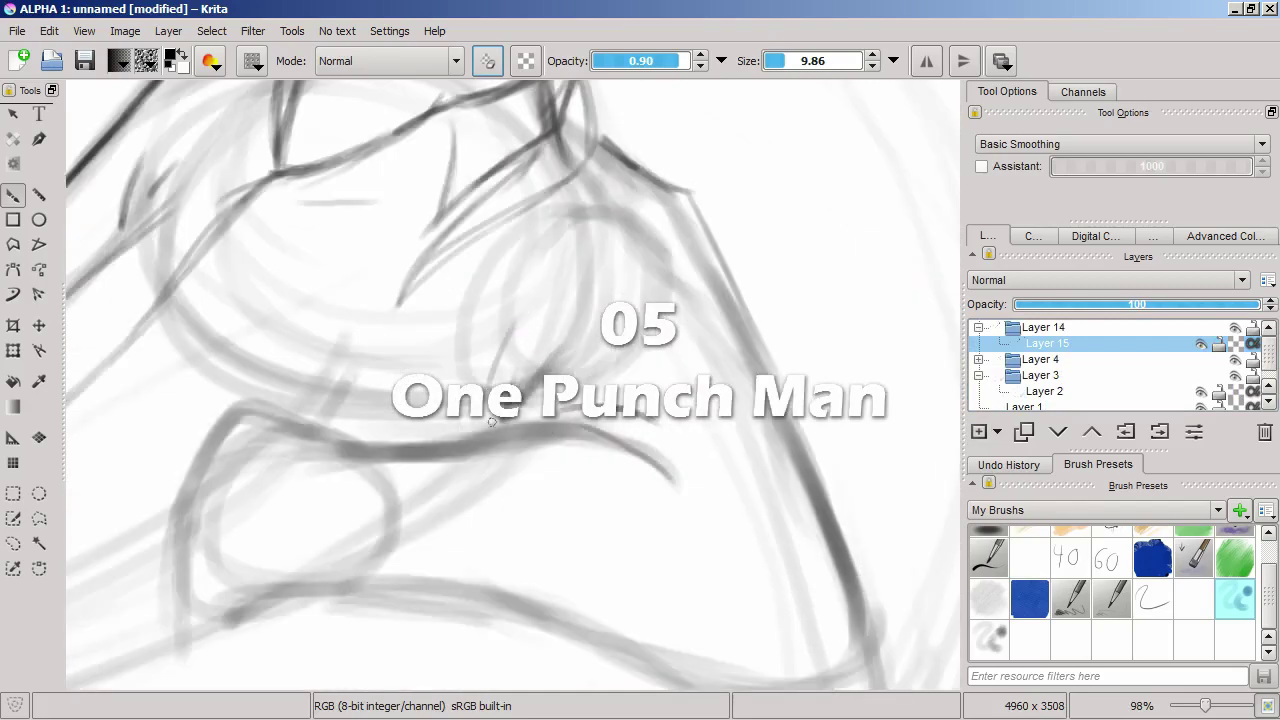
left_click_drag(491, 421, 660, 421)
left_click_drag(378, 441, 418, 399)
left_click_drag(444, 457, 354, 554)
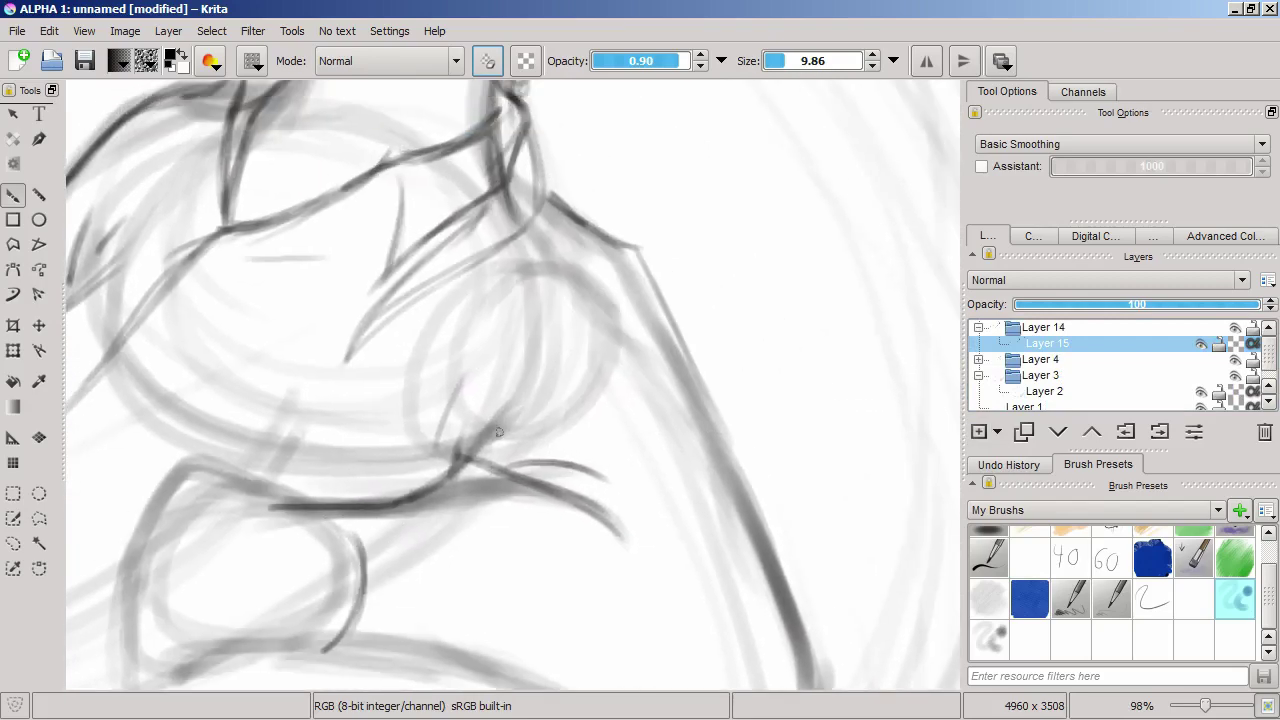
left_click_drag(523, 268, 500, 390)
left_click_drag(459, 626, 329, 371)
Step: Sketch angular fold lines on the shirt below the chest and next to the near arm
left_click_drag(700, 460, 416, 372)
left_click_drag(257, 410, 520, 480)
left_click_drag(316, 364, 506, 437)
left_click_drag(530, 368, 505, 490)
left_click_drag(490, 492, 390, 484)
left_click_drag(353, 197, 563, 449)
left_click_drag(645, 462, 525, 420)
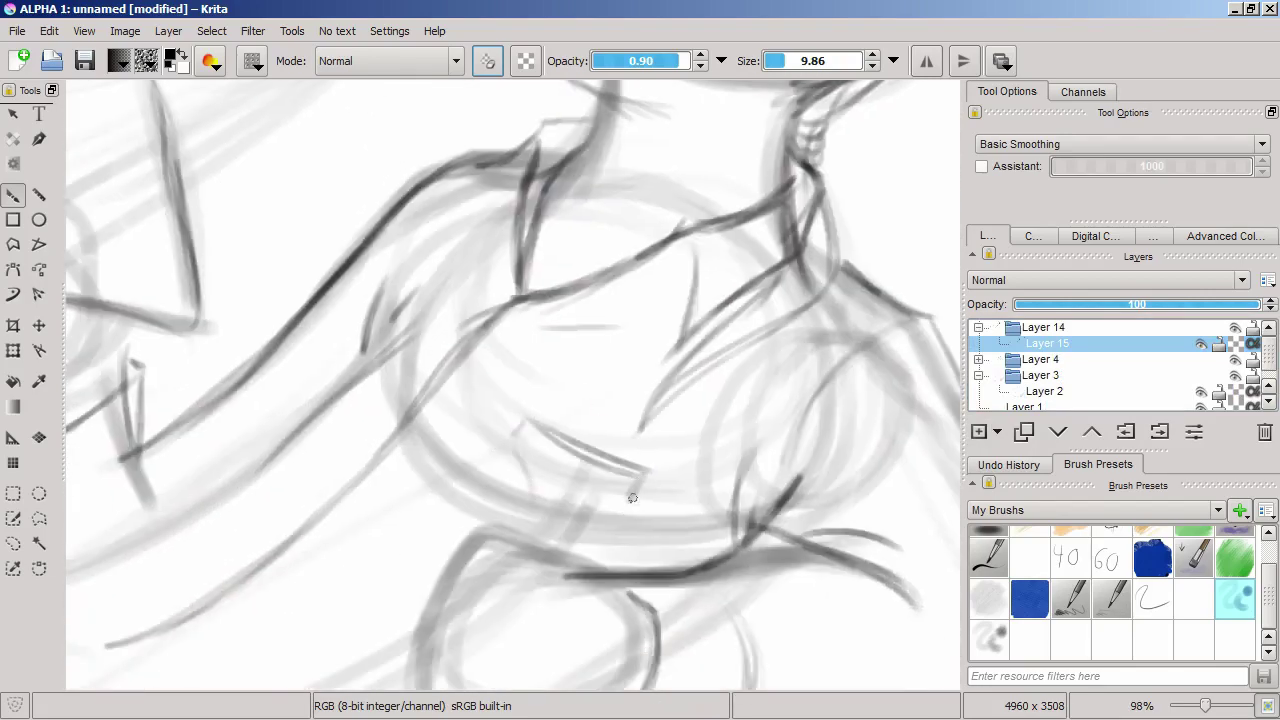
Step: Sketch the lower sleeve edge at the raised arm's elbow and the curved waistline above the hips
scroll(633, 518, "down", 5)
scroll(633, 518, "up", 4)
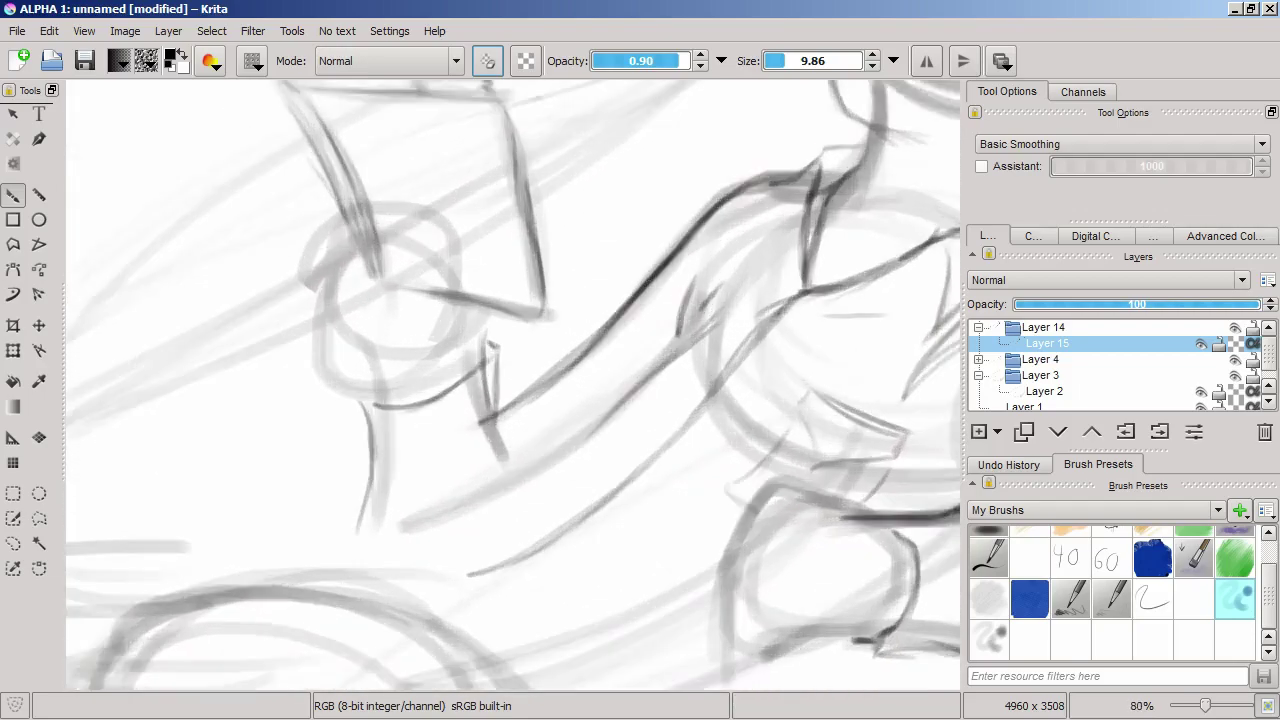
left_click_drag(725, 324, 525, 390)
left_click_drag(618, 349, 513, 314)
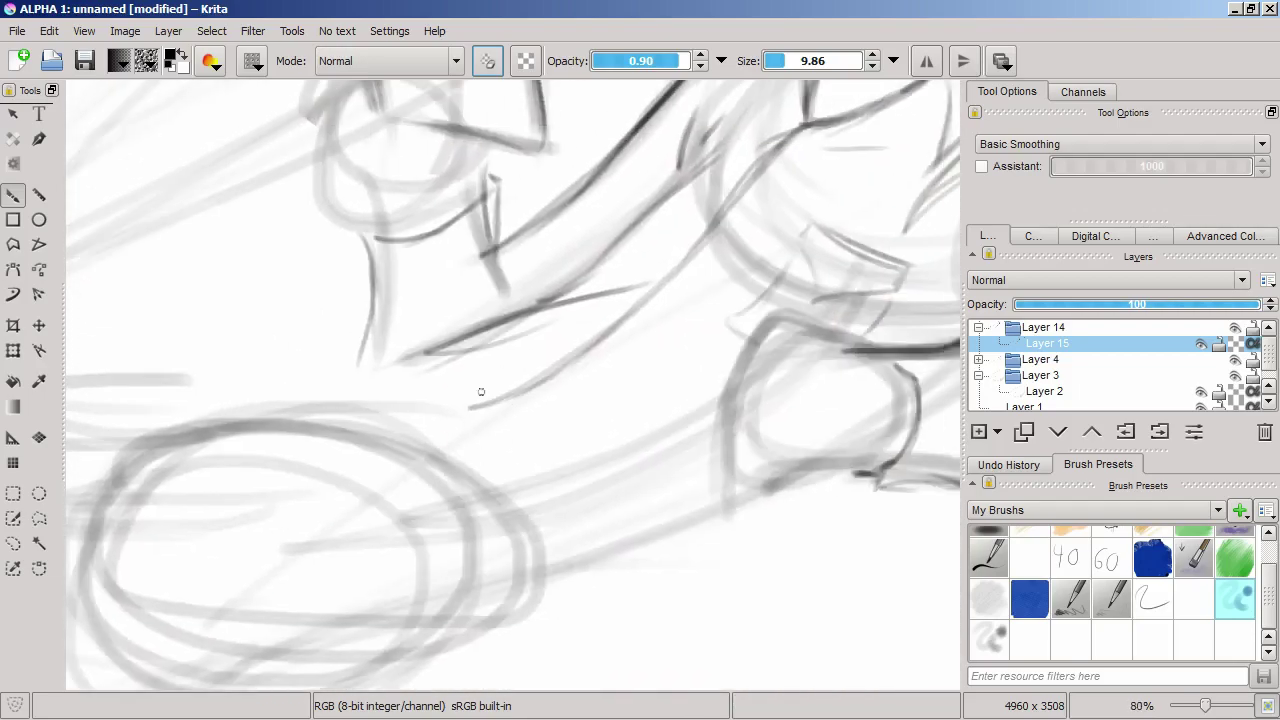
left_click_drag(345, 364, 478, 412)
scroll(523, 380, "up", 2)
scroll(523, 380, "down", 3)
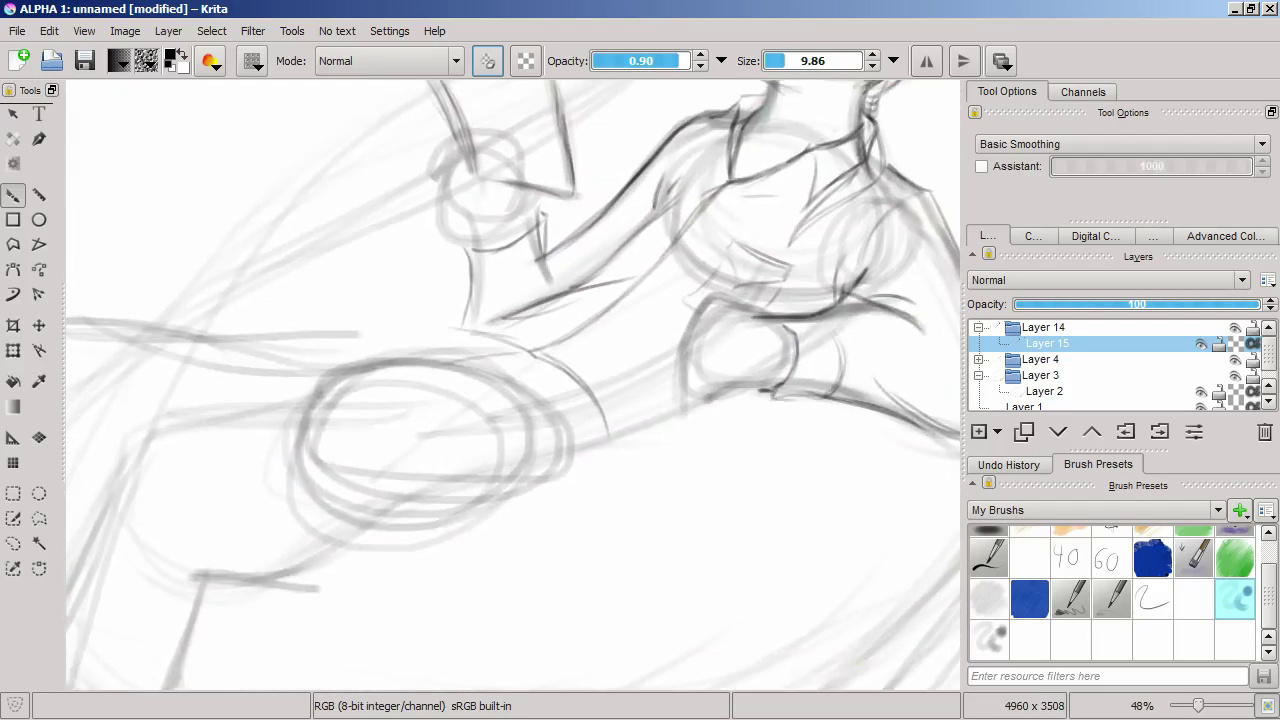
Step: Outline the bent leg from the waist over the thigh and knee down the shin
scroll(536, 400, "up", 3)
left_click_drag(252, 431, 460, 402)
left_click_drag(534, 436, 352, 458)
mouse_move(452, 484)
left_mouse_down()
mouse_move(480, 537)
mouse_move(467, 476)
mouse_move(363, 306)
mouse_move(512, 549)
left_mouse_up()
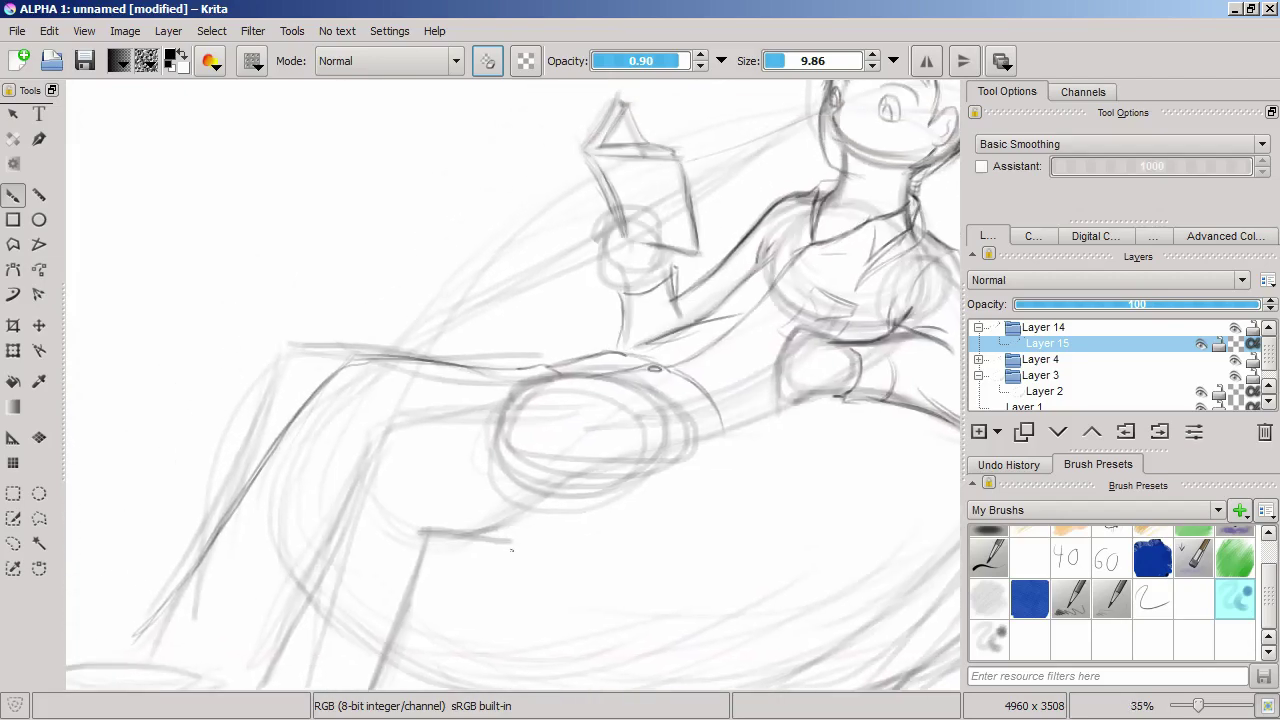
Step: Sketch the lower end of the trouser leg with a wide folded hem above the foot
scroll(562, 514, "up", 4)
mouse_move(250, 380)
left_mouse_down()
mouse_move(560, 380)
mouse_move(400, 230)
mouse_move(357, 471)
mouse_move(220, 440)
mouse_move(300, 400)
mouse_move(400, 430)
mouse_move(451, 463)
left_mouse_up()
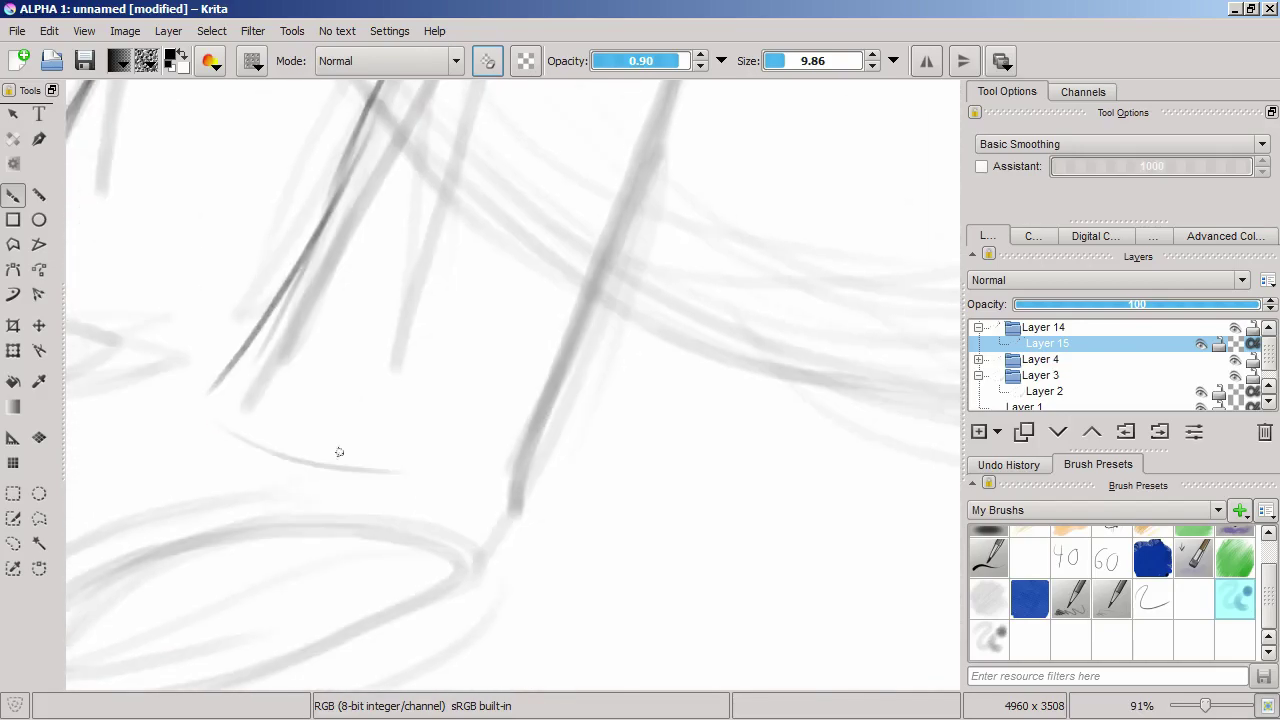
left_click_drag(528, 465, 196, 411)
left_click_drag(262, 287, 180, 420)
left_click_drag(297, 268, 195, 345)
mouse_move(275, 316)
left_mouse_down()
mouse_move(319, 328)
mouse_move(600, 318)
left_mouse_up()
Step: Close the outline of the near leg's folded trouser hem and sketch the rounded shoe's heel, toe and lower edge
mouse_move(602, 282)
left_mouse_down()
mouse_move(592, 412)
mouse_move(204, 435)
mouse_move(290, 465)
left_mouse_up()
mouse_move(280, 282)
left_mouse_down()
mouse_move(176, 420)
mouse_move(490, 300)
mouse_move(250, 392)
left_mouse_up()
mouse_move(275, 386)
left_mouse_down()
mouse_move(236, 518)
mouse_move(531, 535)
mouse_move(800, 376)
left_mouse_up()
left_click_drag(812, 324, 700, 450)
left_click_drag(380, 362, 520, 289)
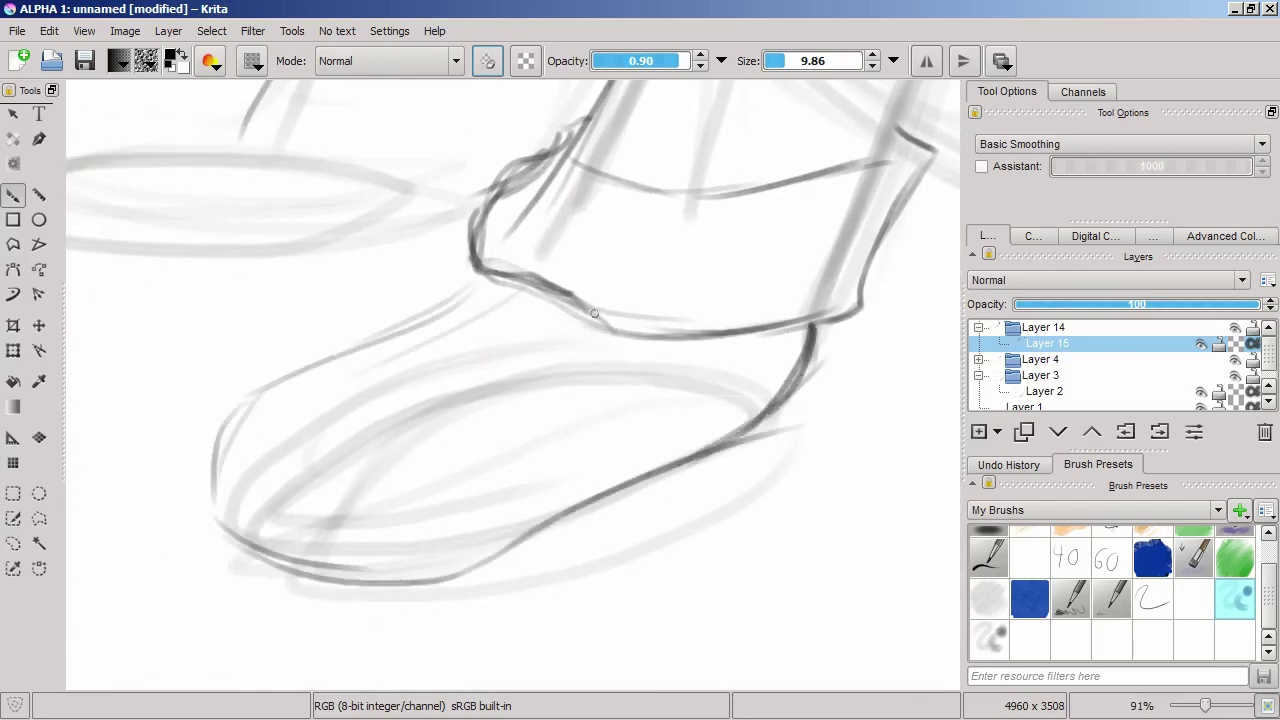
Step: Sketch the instep line across the near shoe and the sole edge beneath its toe
left_click_drag(590, 323, 412, 418)
left_click_drag(370, 364, 499, 298)
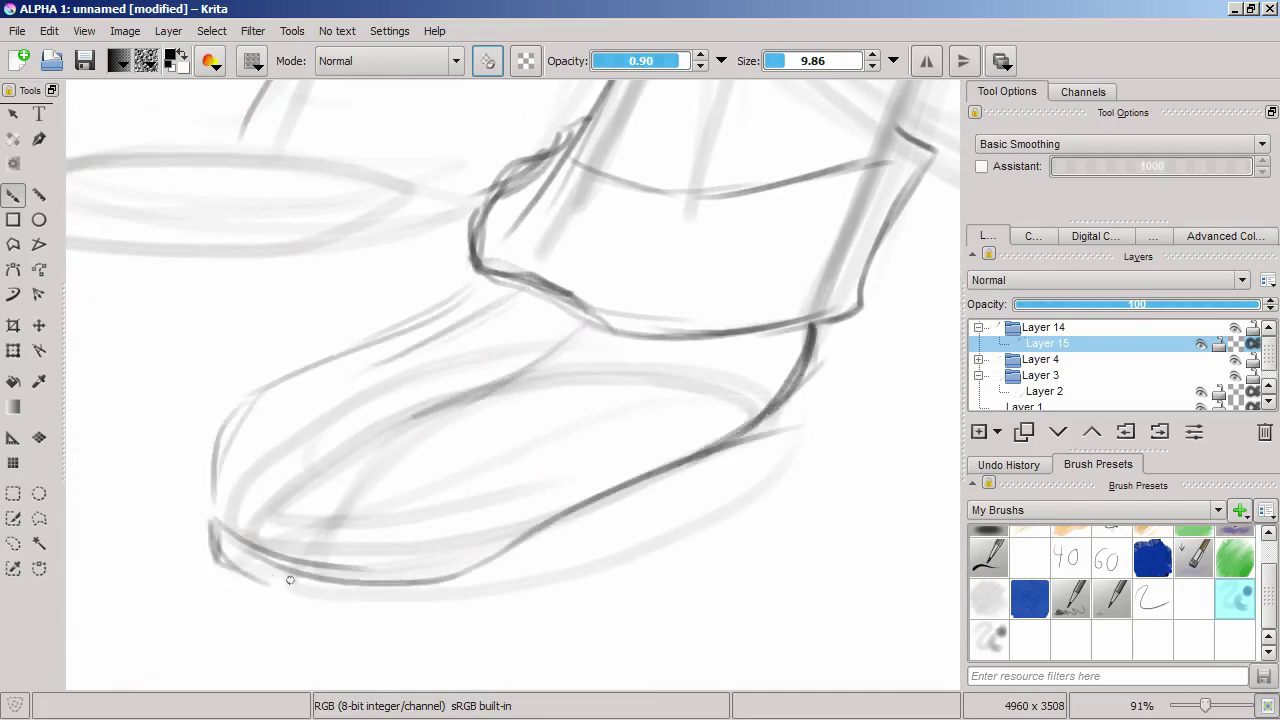
mouse_move(381, 557)
left_mouse_down()
mouse_move(775, 403)
mouse_move(763, 448)
mouse_move(379, 622)
left_mouse_up()
mouse_move(212, 535)
left_mouse_down()
mouse_move(488, 618)
mouse_move(784, 404)
left_mouse_up()
Step: Sketch the remaining trouser hem and shoe lines around the feet
scroll(461, 502, "up", 5)
mouse_move(470, 313)
left_mouse_down()
mouse_move(338, 424)
mouse_move(700, 466)
left_mouse_up()
left_click_drag(430, 368, 690, 405)
left_click_drag(638, 402, 760, 350)
scroll(568, 413, "down", 2)
scroll(568, 413, "left", 2)
mouse_move(480, 350)
left_mouse_down()
mouse_move(200, 480)
mouse_move(210, 400)
mouse_move(344, 531)
left_mouse_up()
mouse_move(212, 505)
left_mouse_down()
mouse_move(478, 556)
mouse_move(722, 440)
mouse_move(360, 560)
mouse_move(430, 489)
mouse_move(560, 520)
mouse_move(712, 482)
left_mouse_up()
left_click_drag(605, 556, 330, 570)
mouse_move(287, 401)
left_mouse_down()
mouse_move(347, 406)
mouse_move(490, 380)
left_mouse_up()
Step: Try sketching the raised hand's fingers and palm over the carton's edge on a new layer
scroll(547, 418, "down", 8)
scroll(547, 418, "up", 5)
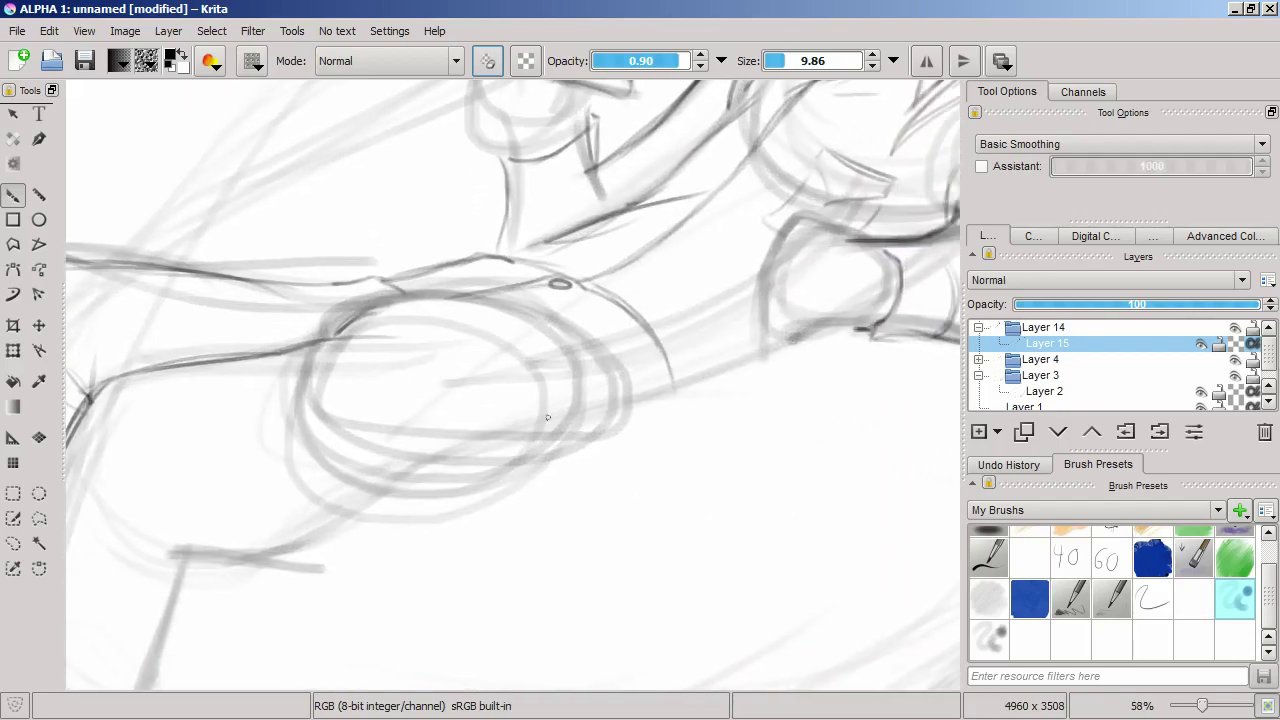
scroll(547, 418, "down", 5)
left_click(979, 431)
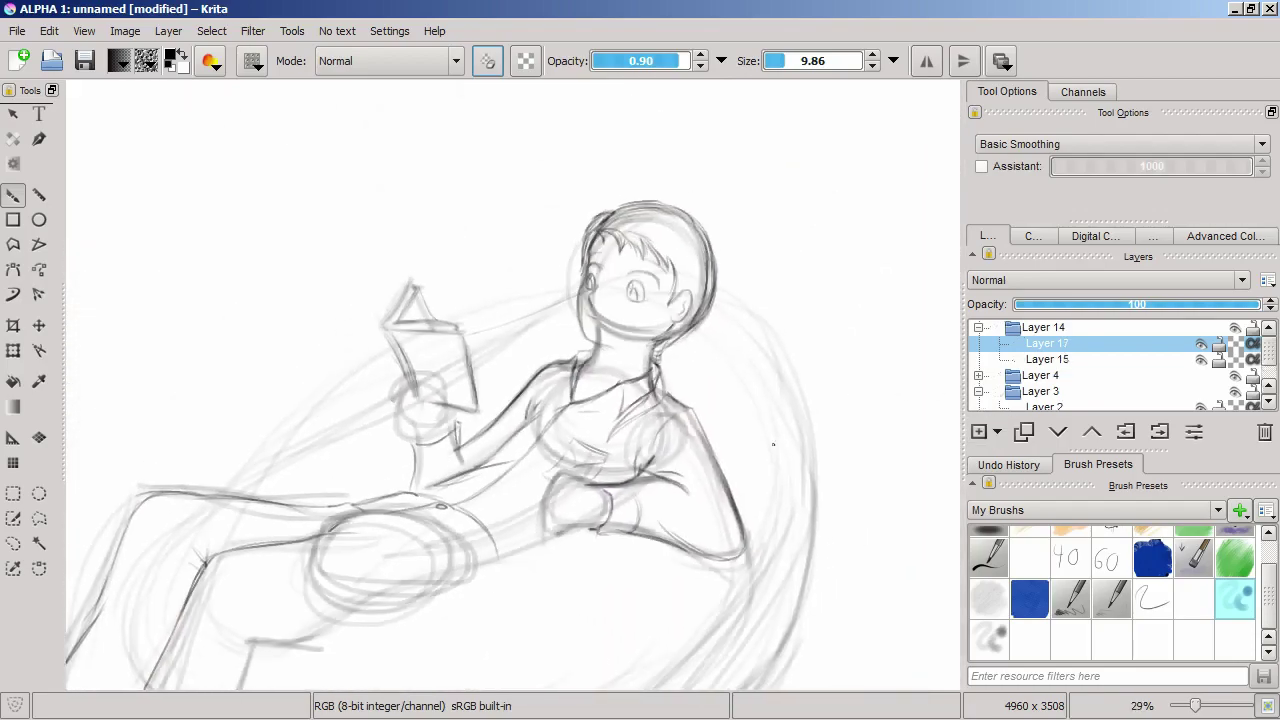
scroll(637, 291, "up", 5)
scroll(265, 420, "up", 3)
mouse_move(228, 224)
left_mouse_down()
mouse_move(272, 356)
mouse_move(272, 406)
left_mouse_up()
left_click_drag(214, 202, 262, 322)
left_click_drag(214, 230, 262, 350)
mouse_move(204, 180)
left_mouse_down()
mouse_move(232, 190)
mouse_move(238, 252)
left_mouse_up()
left_click_drag(250, 206, 270, 396)
mouse_move(250, 238)
left_mouse_down()
mouse_move(260, 299)
mouse_move(390, 398)
mouse_move(362, 540)
left_mouse_up()
left_click_drag(329, 398, 368, 286)
left_click_drag(402, 306, 386, 374)
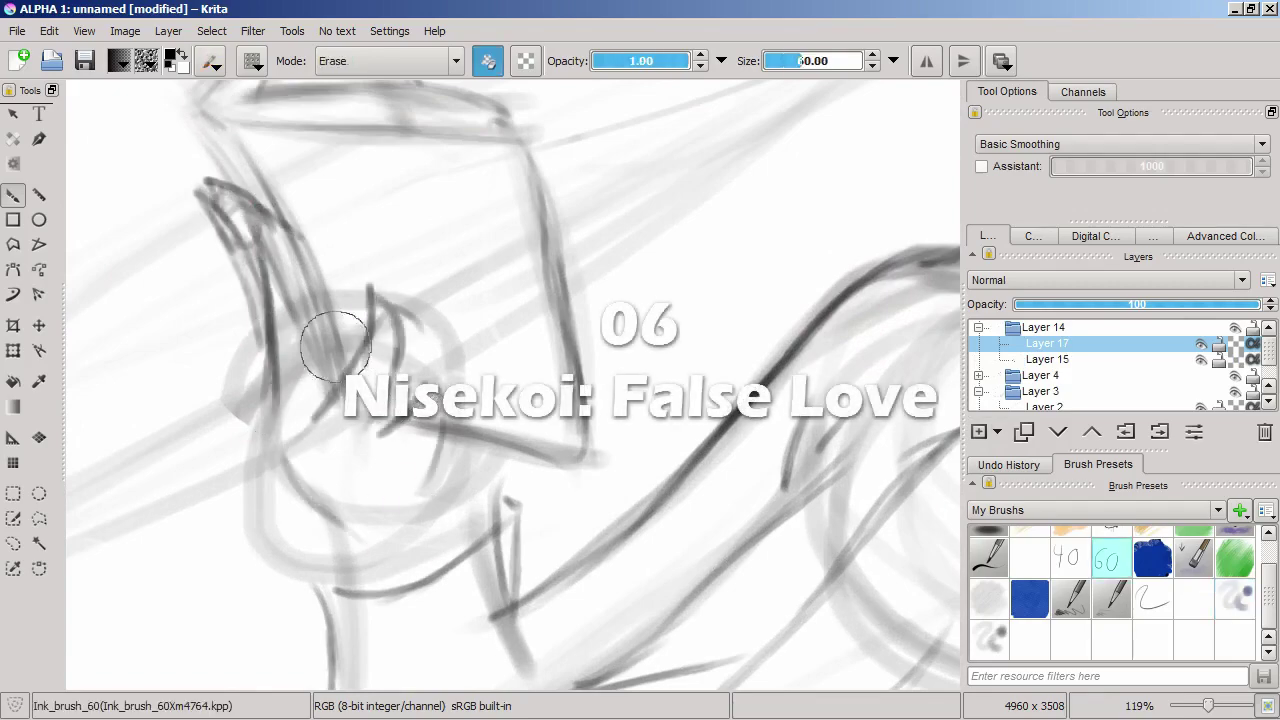
Step: Hide the first hand sketch and try the palm, wrist and fingers again on a new layer
key("Insert")
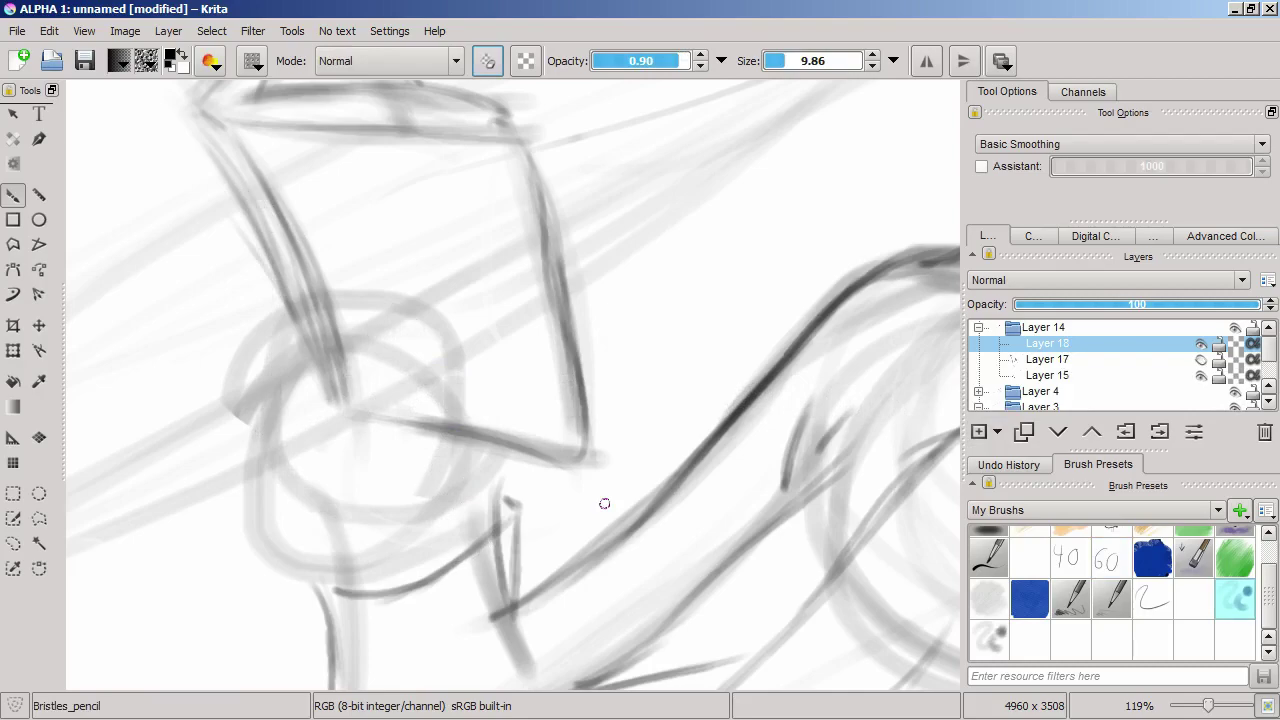
left_click_drag(294, 478, 388, 525)
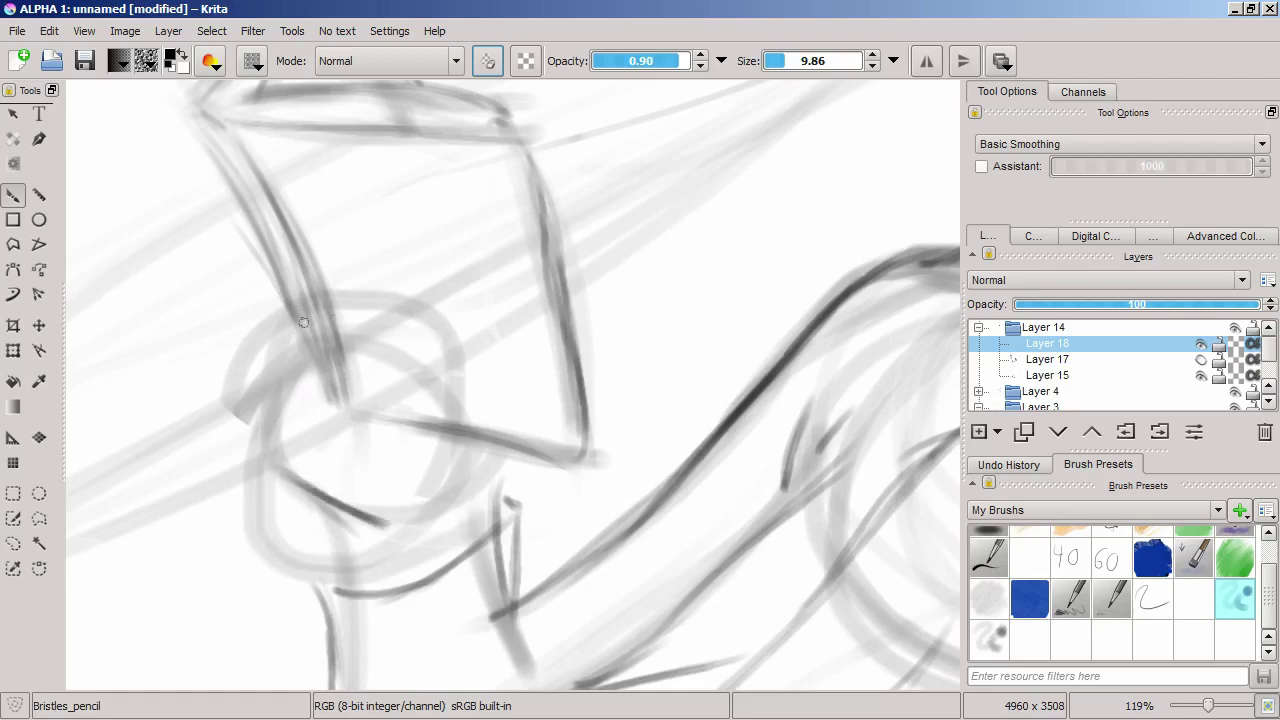
mouse_move(388, 312)
left_mouse_down()
mouse_move(342, 438)
mouse_move(310, 418)
left_mouse_up()
mouse_move(282, 245)
left_mouse_down()
mouse_move(305, 388)
mouse_move(258, 438)
mouse_move(340, 598)
left_mouse_up()
left_click_drag(278, 492, 290, 528)
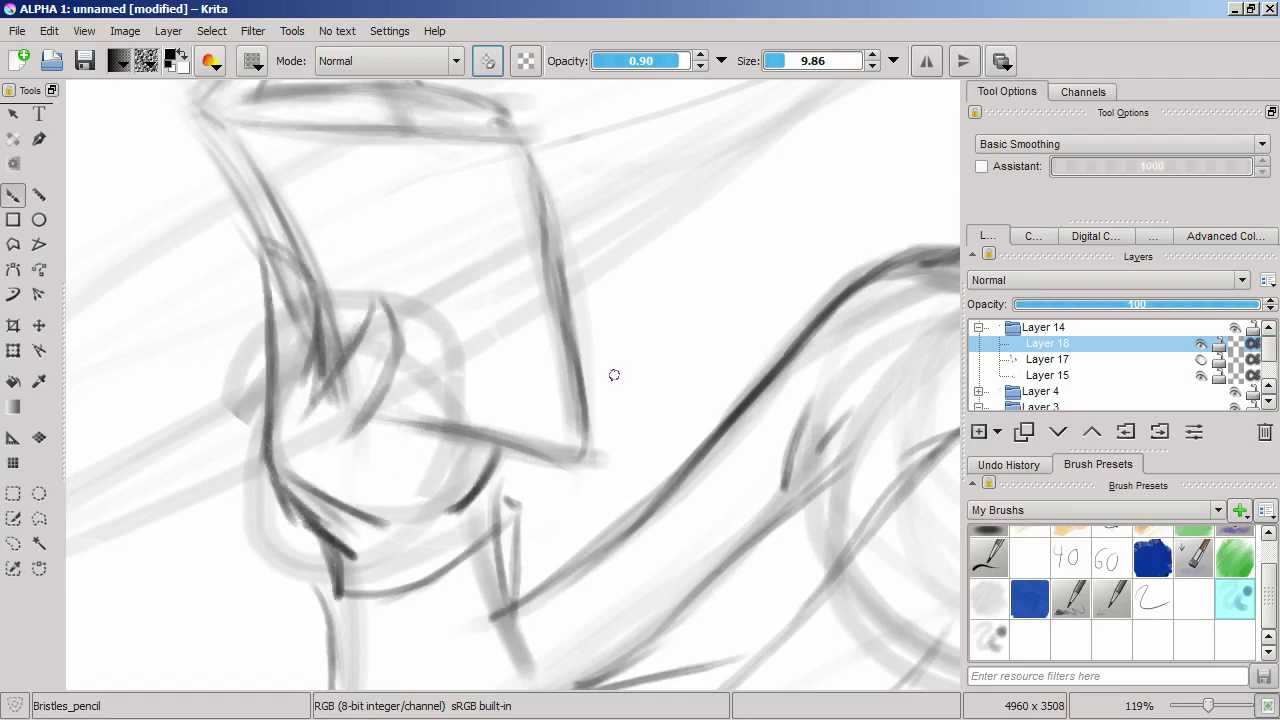
key("ctrl+z")
key("ctrl+z")
key("ctrl+z")
key("ctrl+z")
key("ctrl+z")
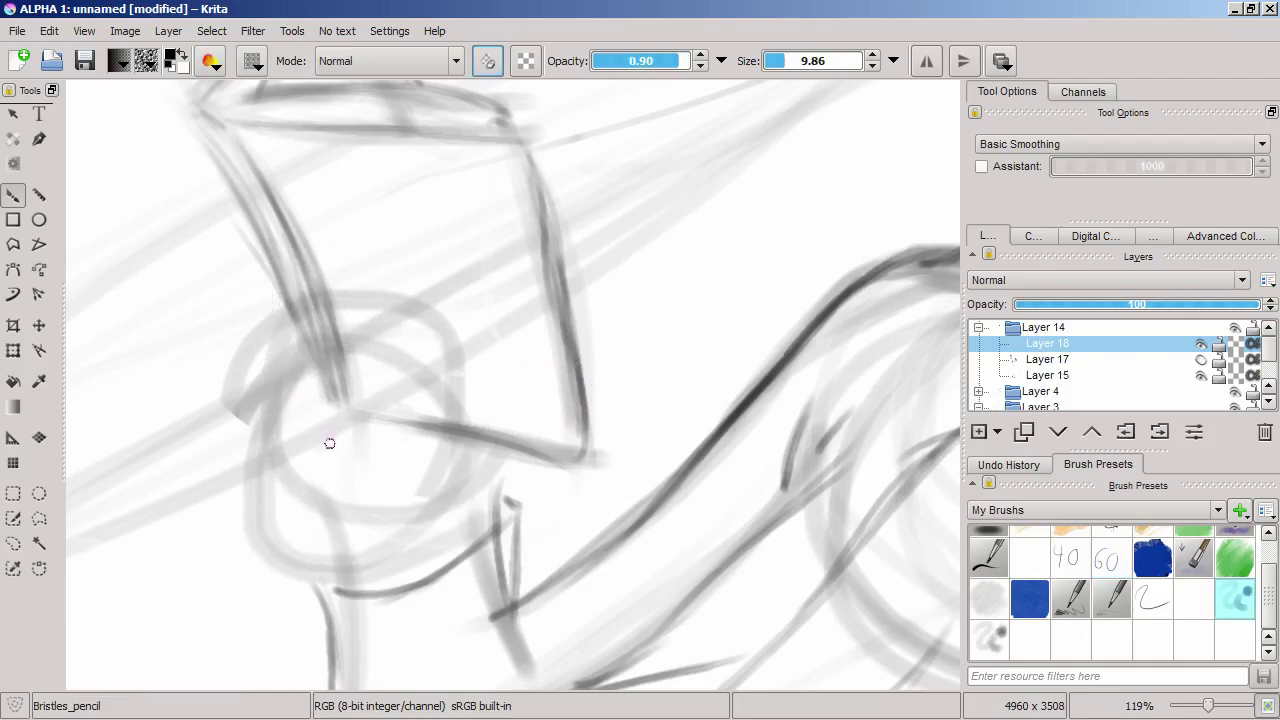
Step: Try sketching the raised hand with an upright finger over the carton, the palm edge and the wrist
mouse_move(368, 420)
left_mouse_down()
mouse_move(395, 285)
mouse_move(360, 435)
left_mouse_up()
left_click_drag(385, 272, 314, 410)
left_click_drag(375, 292, 308, 416)
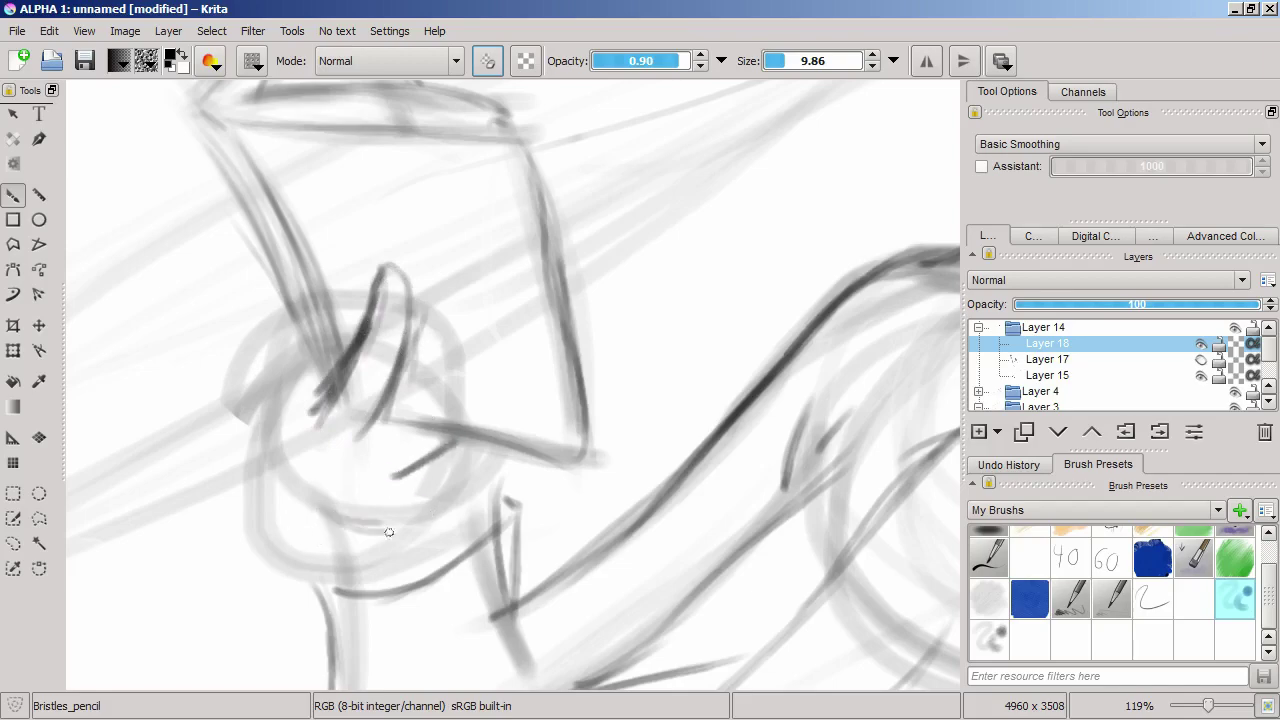
left_click_drag(317, 508, 405, 520)
left_click_drag(350, 518, 335, 595)
left_click_drag(280, 283, 295, 515)
key("e")
mouse_move(382, 415)
left_mouse_down()
mouse_move(391, 357)
mouse_move(265, 480)
left_mouse_up()
key("e")
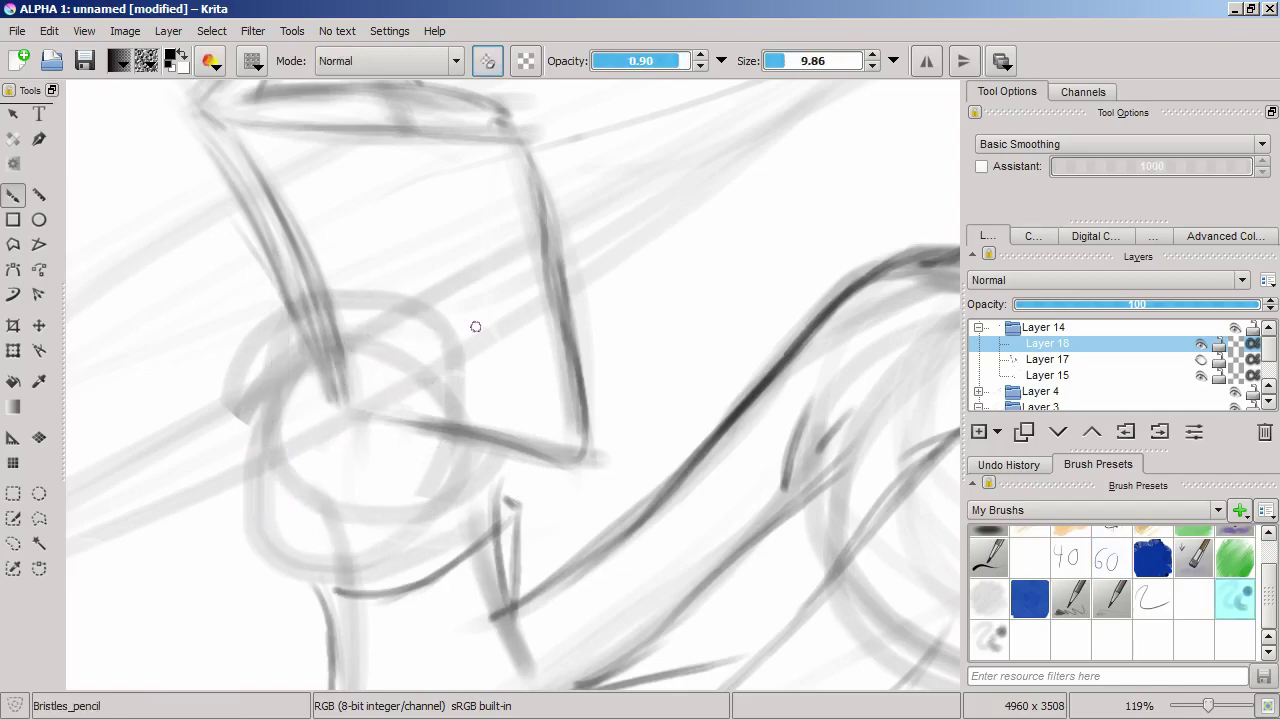
Step: Sketch four small knuckle circles along the carton's lower edge, with the curved palm outline and wrist below
left_click_drag(283, 340, 285, 345)
left_click_drag(290, 385, 337, 425)
left_click_drag(392, 440, 394, 445)
mouse_move(276, 382)
left_mouse_down()
mouse_move(262, 465)
mouse_move(350, 520)
left_mouse_up()
left_click_drag(320, 518, 340, 595)
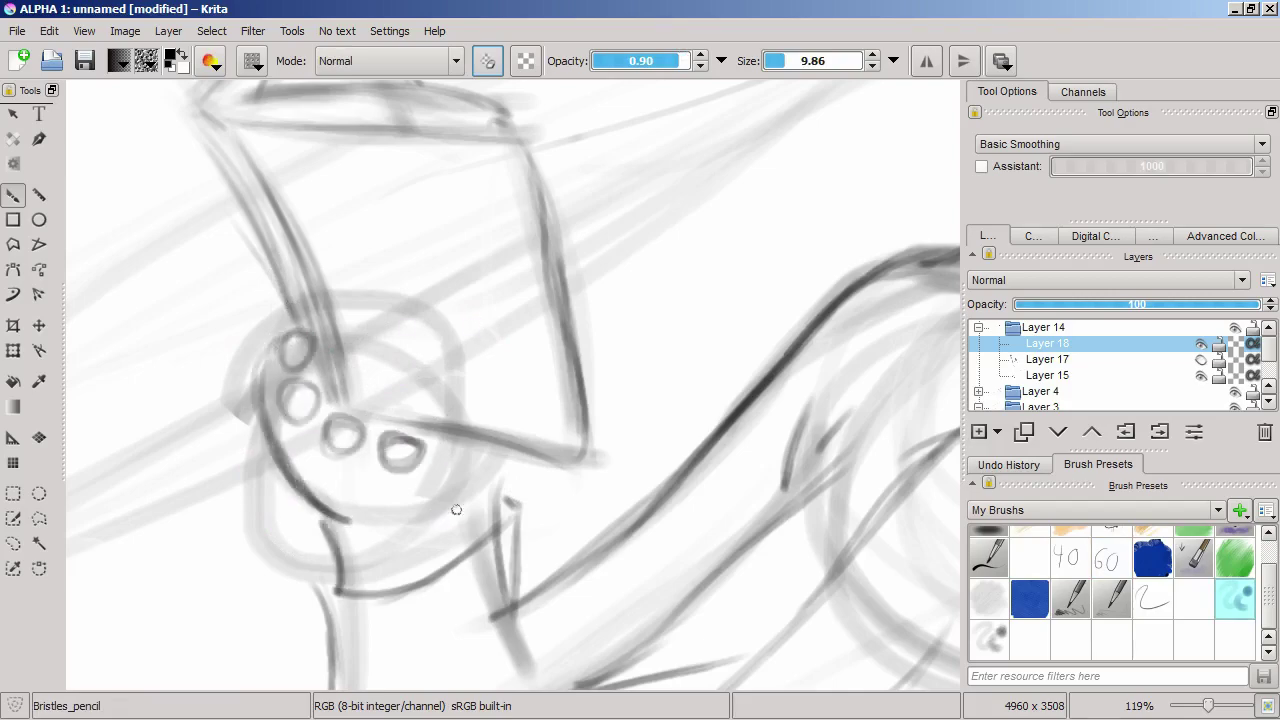
left_click_drag(445, 489, 470, 556)
key("ctrl+z")
Step: Try long separate fingers reaching up from the knuckles, and erase them together with the knuckle circles
left_click_drag(440, 425, 468, 308)
left_click_drag(405, 405, 450, 300)
left_click_drag(420, 425, 400, 335)
left_click_drag(370, 425, 382, 258)
left_click_drag(390, 330, 388, 368)
left_click_drag(350, 400, 365, 252)
left_click_drag(370, 255, 385, 330)
mouse_move(288, 400)
left_mouse_down()
mouse_move(262, 241)
mouse_move(330, 388)
left_mouse_up()
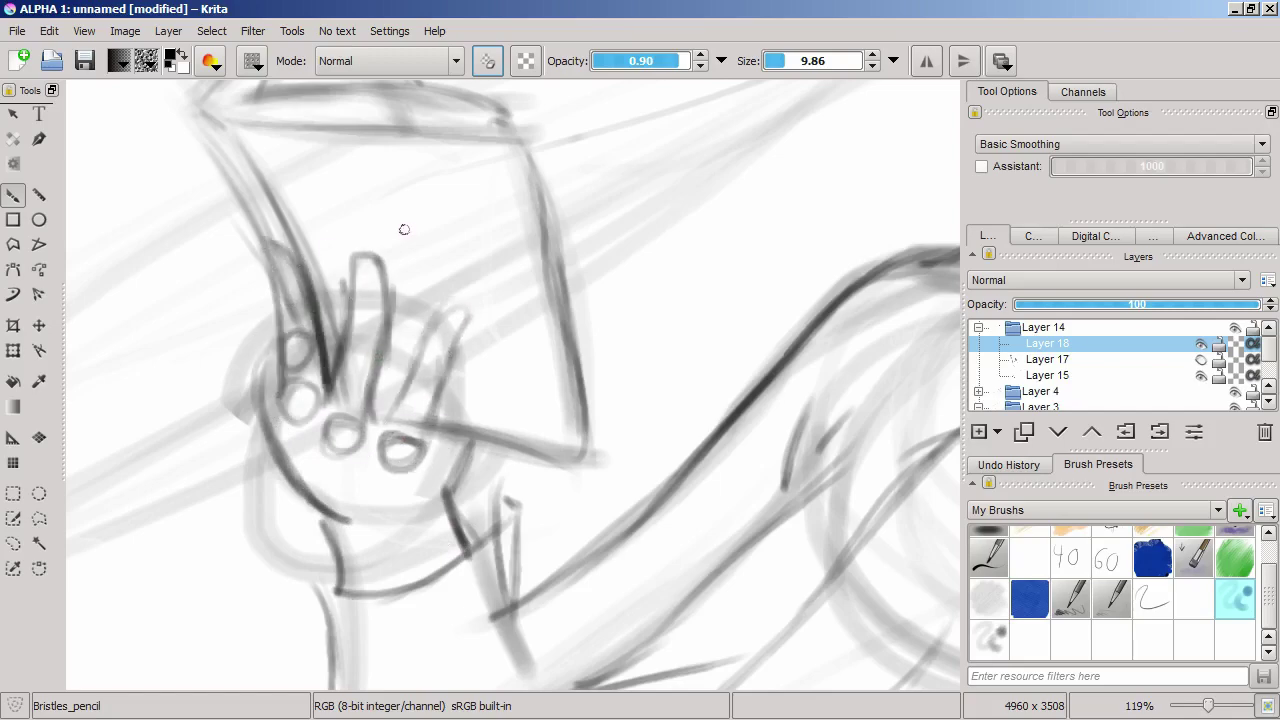
key("e")
left_click_drag(457, 394, 271, 266)
key("slash")
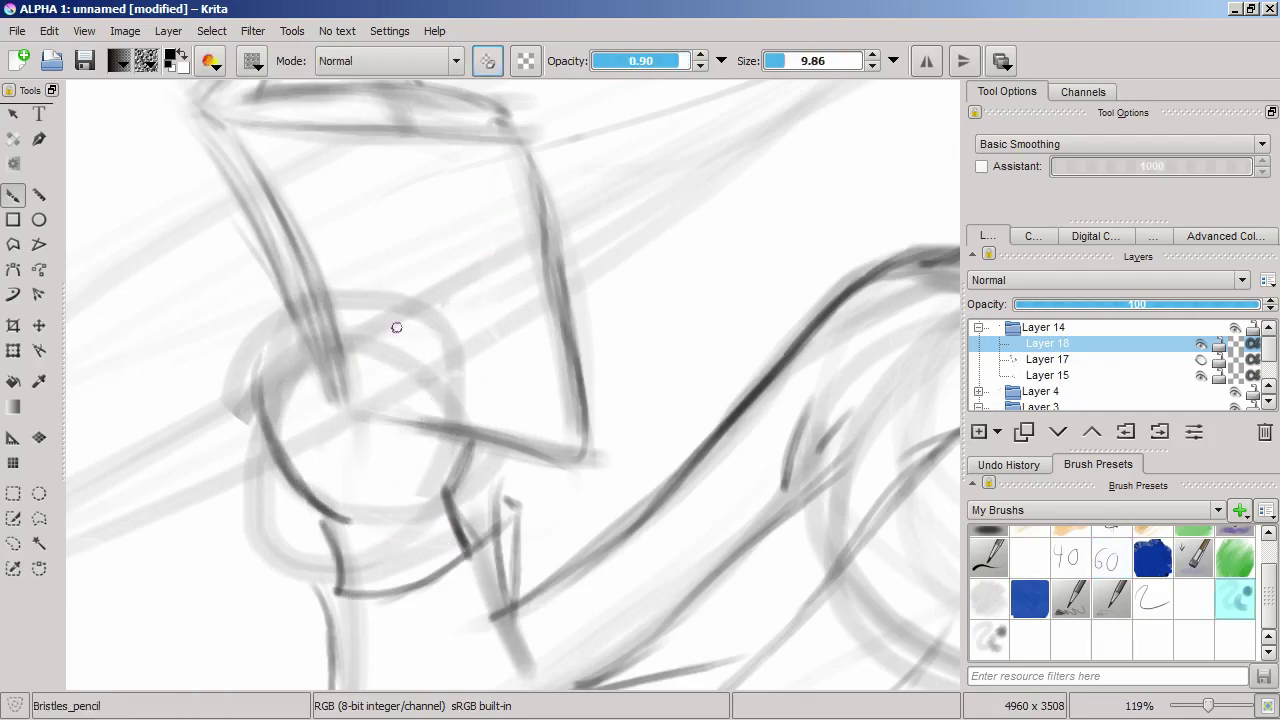
Step: Cut the carton sketch onto its own pasted layer and move it slightly upwards above the palm
left_click_drag(429, 336, 484, 396)
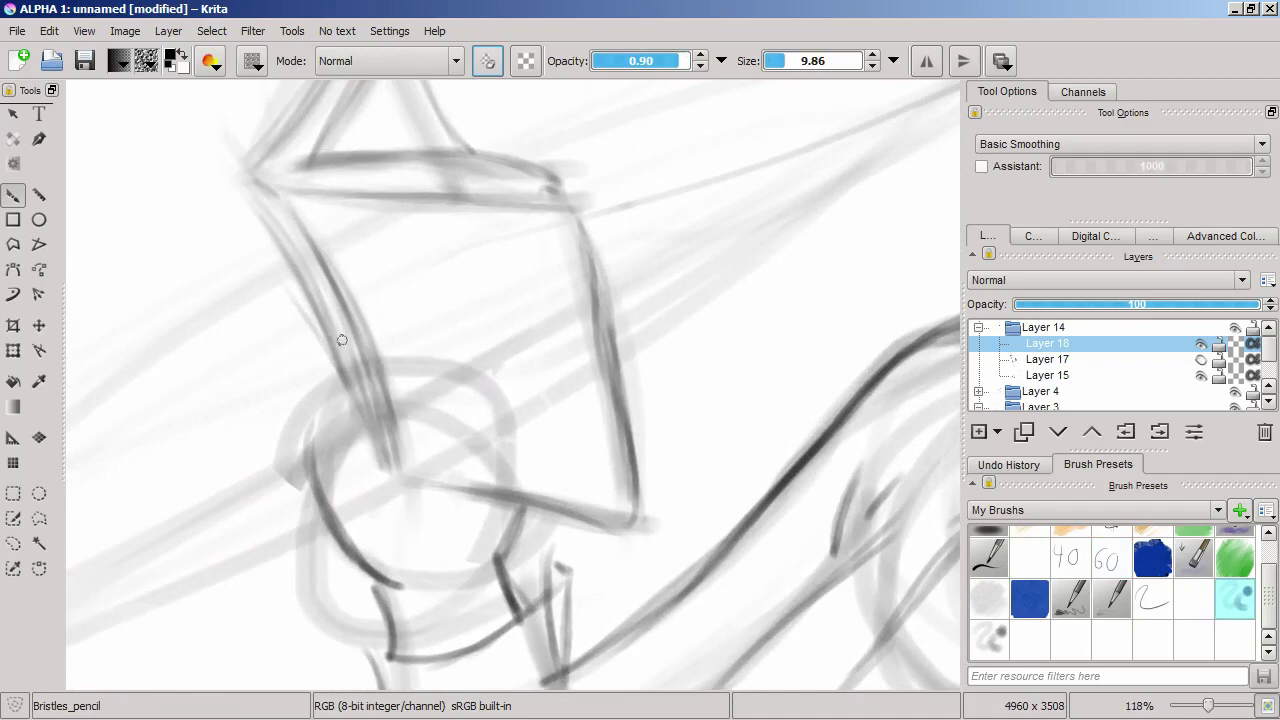
key("ctrl+x")
key("ctrl+v")
key("ctrl+t")
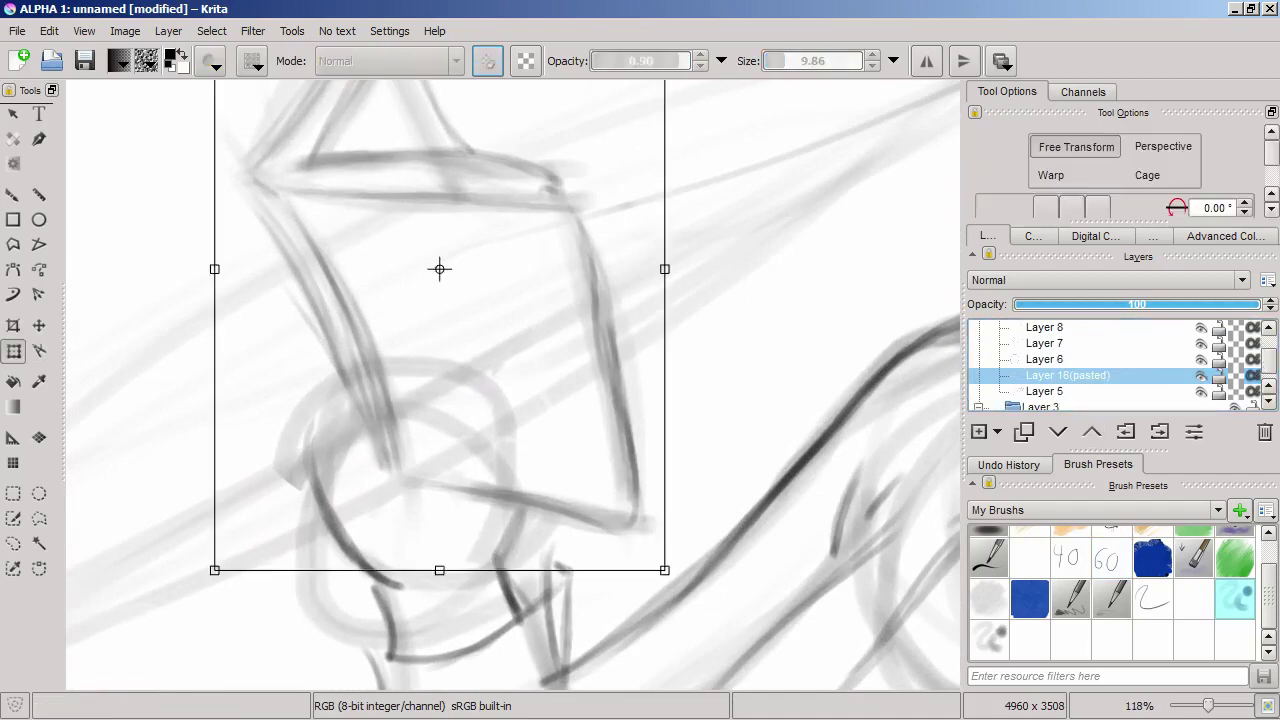
left_click_drag(440, 268, 423, 217)
key("Return")
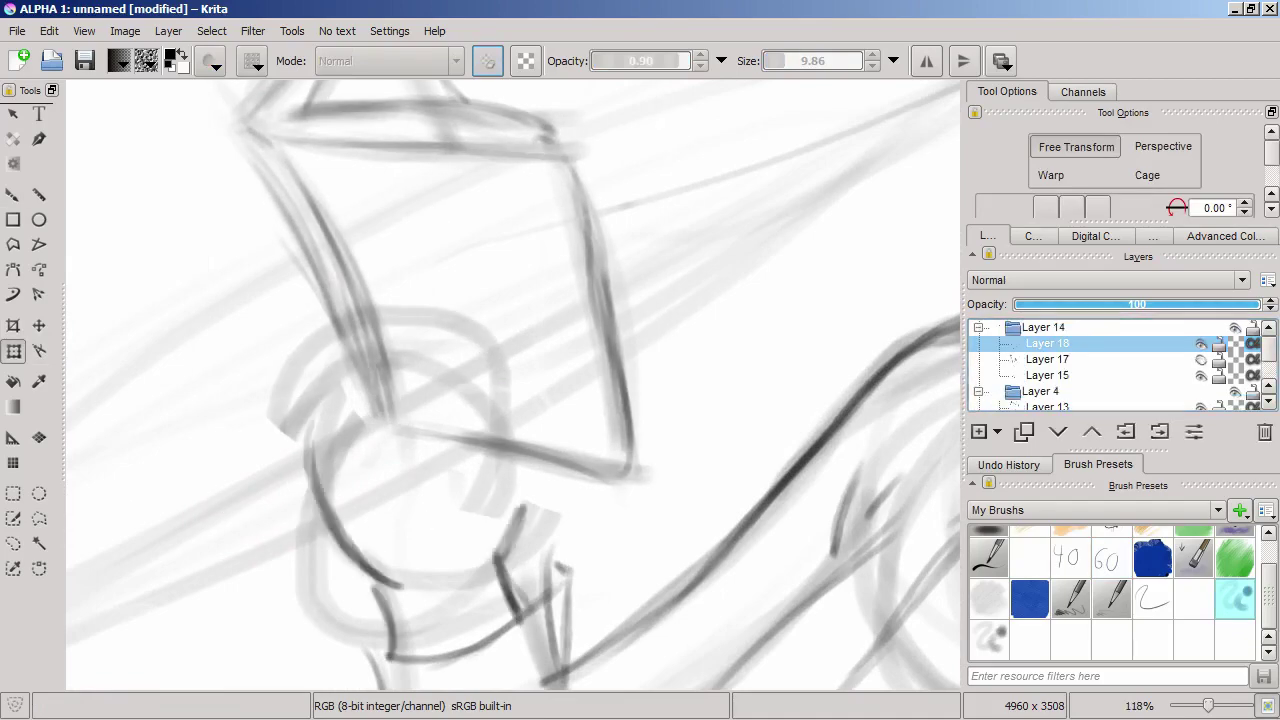
Step: Sketch two fingers gripping the carton's lower edge and join the palm's outer edge to the wrist
key("b")
mouse_move(339, 347)
left_mouse_down()
mouse_move(307, 262)
mouse_move(385, 405)
mouse_move(311, 394)
mouse_move(305, 470)
left_mouse_up()
mouse_move(392, 436)
left_mouse_down()
mouse_move(448, 298)
mouse_move(452, 460)
left_mouse_up()
left_click_drag(447, 296, 399, 432)
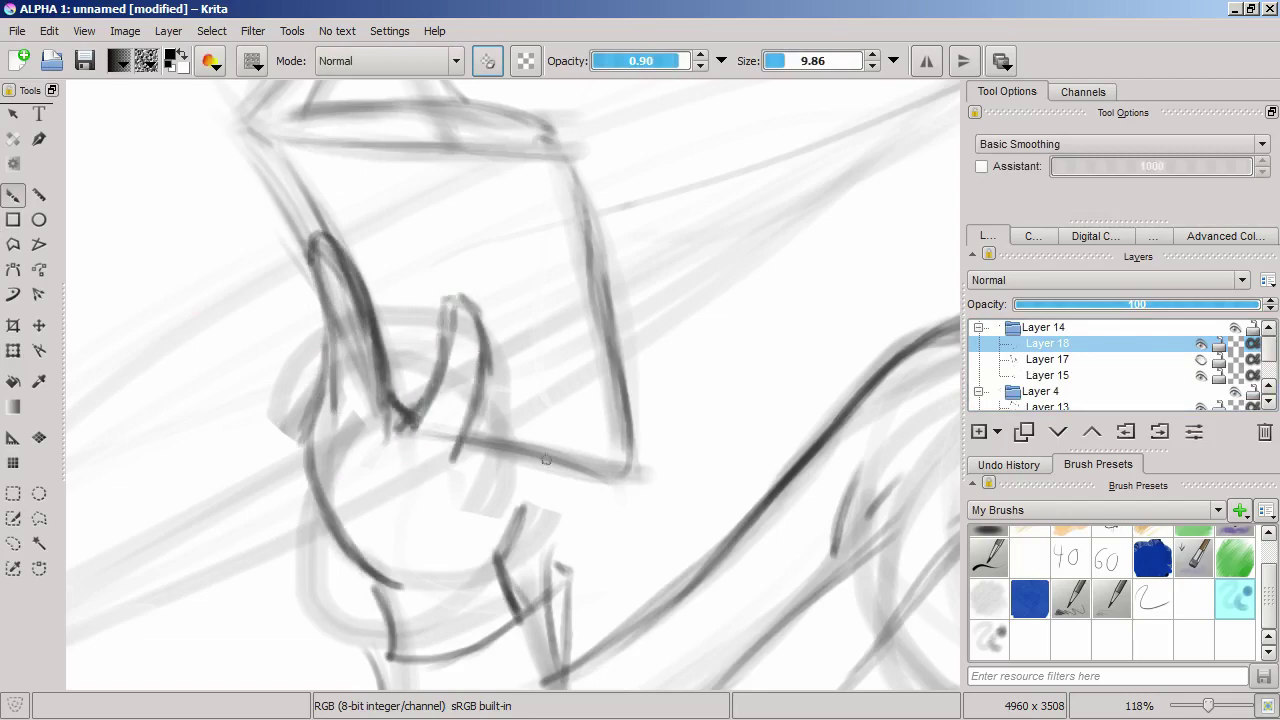
left_click_drag(510, 470, 512, 558)
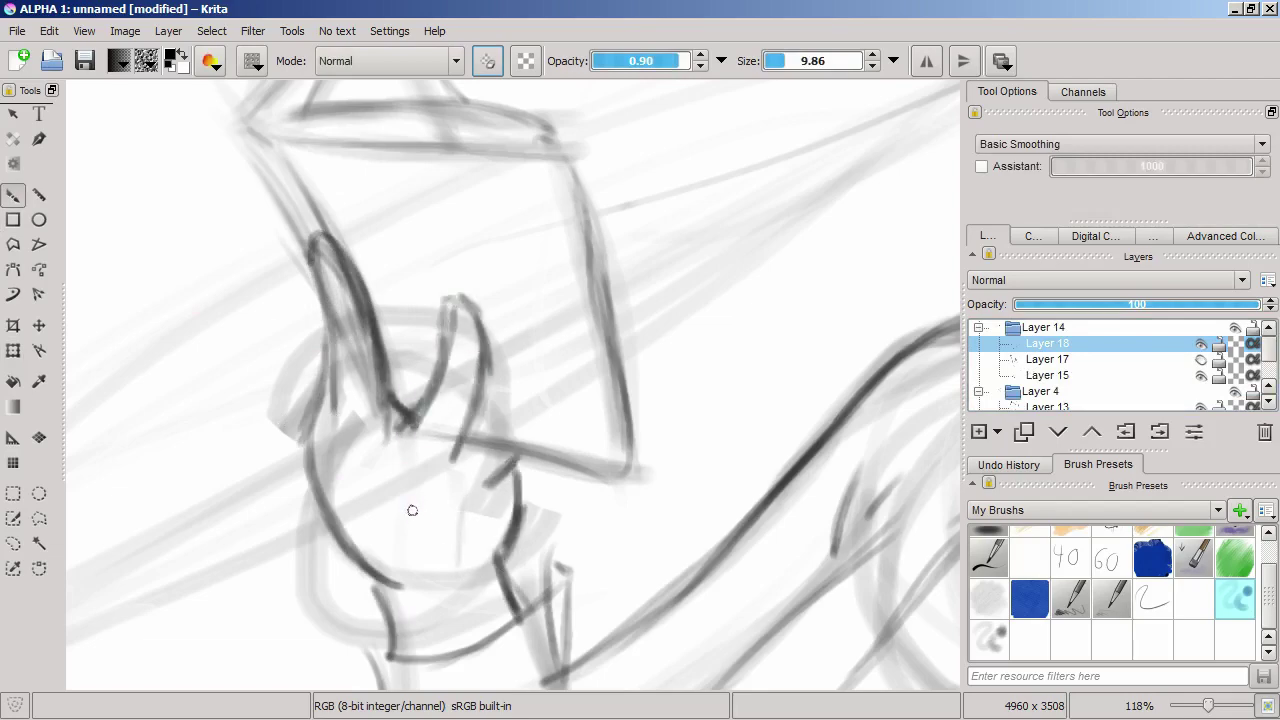
Step: Sketch the resting hand of the near arm with bent knuckles, a hanging fingertip and a rounded outline
scroll(412, 510, "down", 7)
scroll(441, 366, "up", 6)
mouse_move(610, 400)
left_mouse_down()
mouse_move(447, 333)
mouse_move(392, 515)
mouse_move(590, 508)
left_mouse_up()
left_click_drag(446, 458, 408, 558)
left_click_drag(393, 485, 409, 512)
mouse_move(540, 385)
left_mouse_down()
mouse_move(605, 405)
mouse_move(455, 372)
mouse_move(414, 309)
left_mouse_up()
key("/")
key("/")
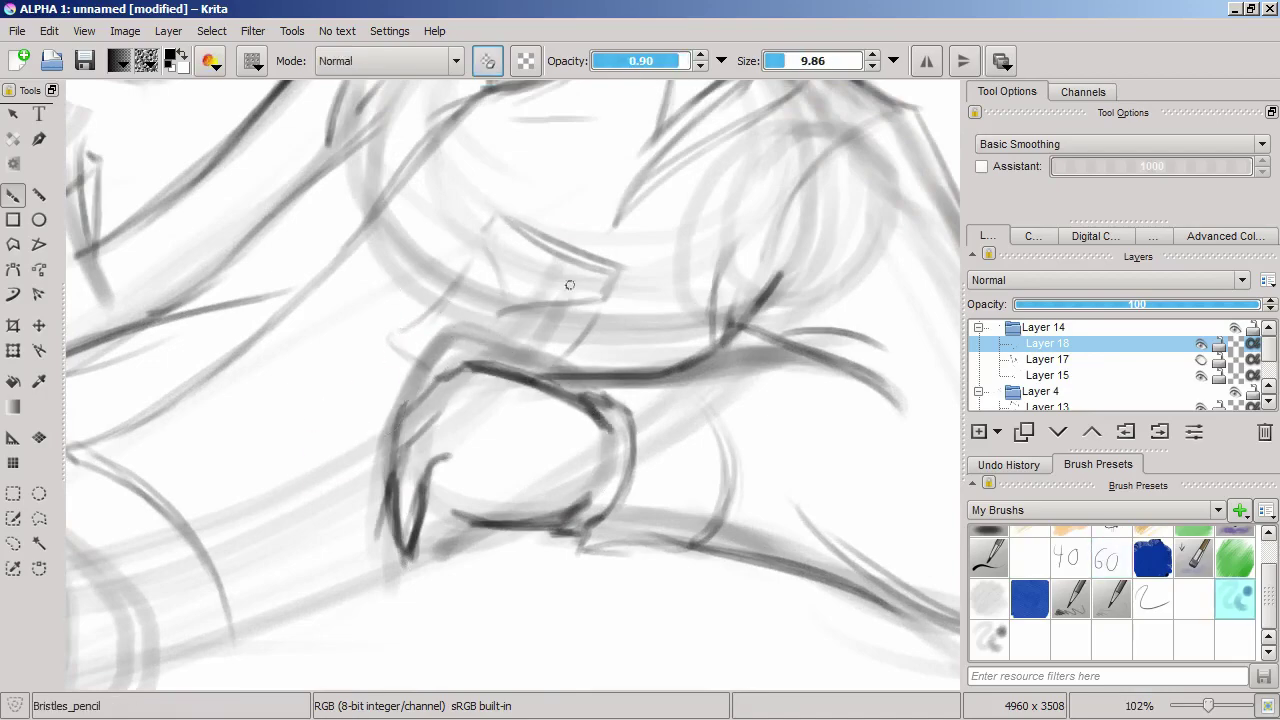
Step: Collapse the Layer 14 group and hide the body construction on Layer 5 inside the Layer 4 group
scroll(586, 282, "down", 5)
key("Page_Down")
key("Page_Down")
key("Page_Down")
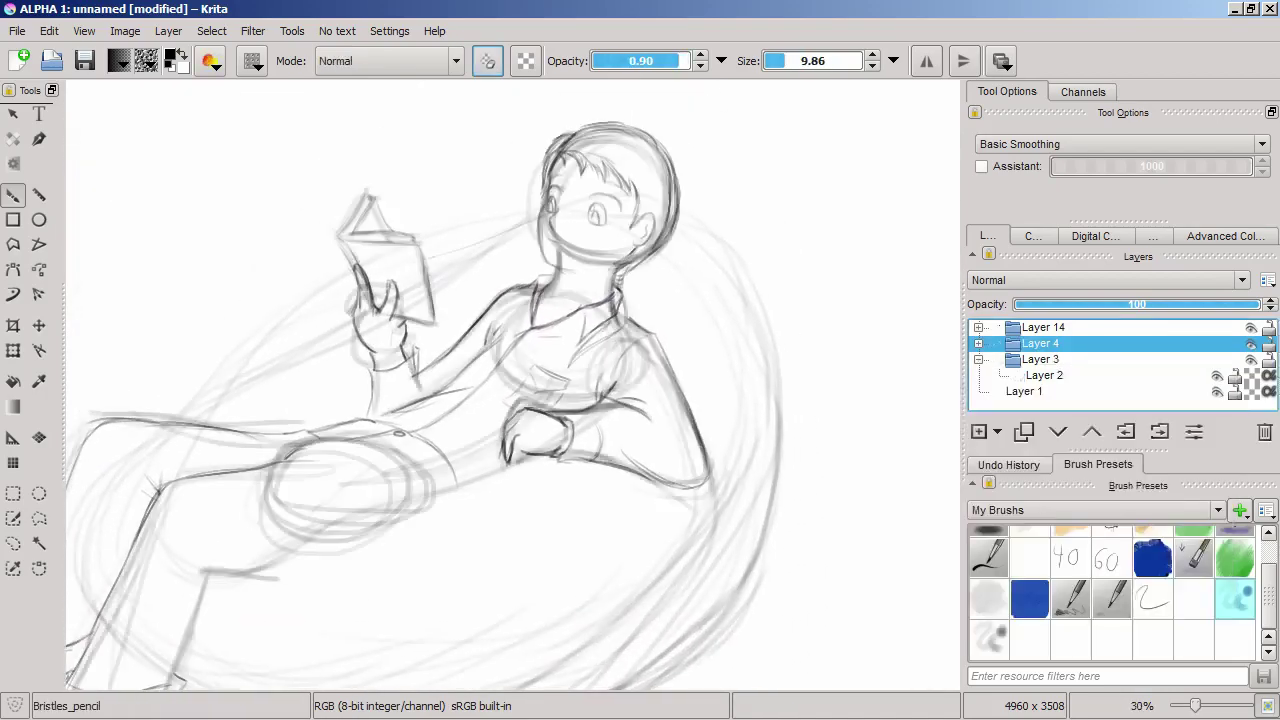
key("Right")
left_click(1201, 391)
key("Page_Down")
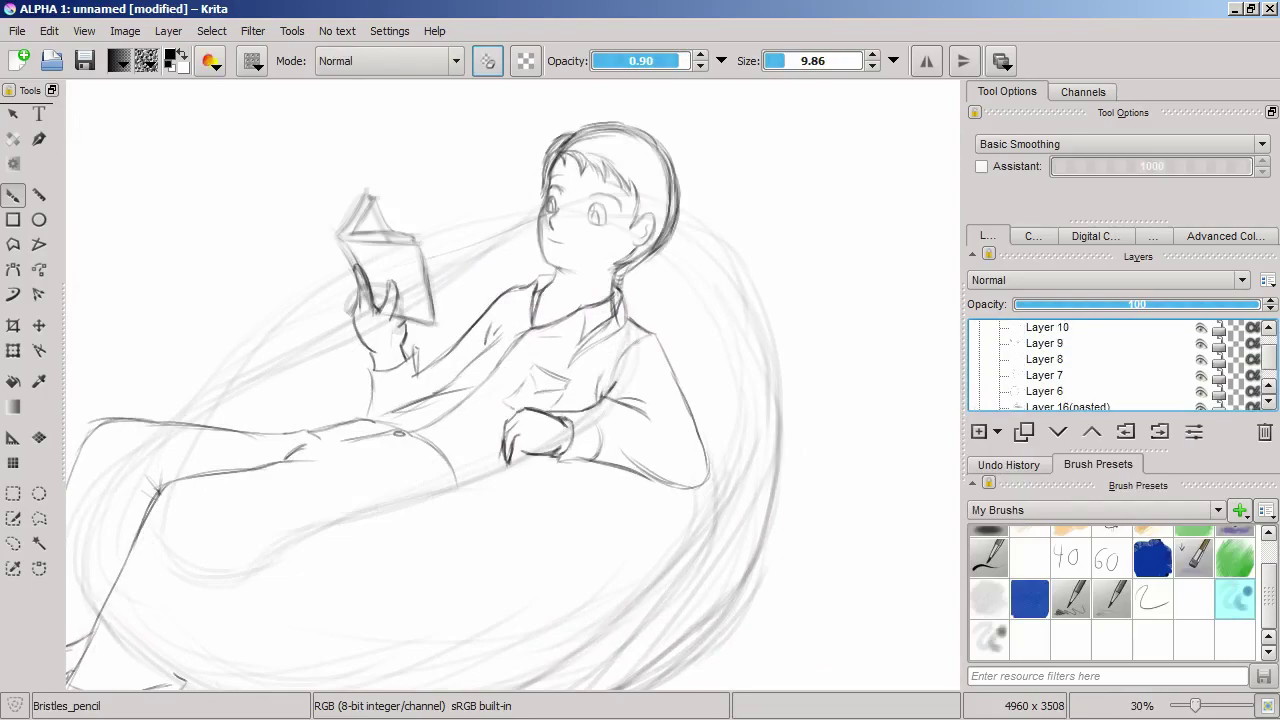
Step: Erase the mouth on Layer 7 and redraw it as a thinner upward curve with brush size 5.83
scroll(728, 469, "up", 5)
scroll(728, 469, "up", 2)
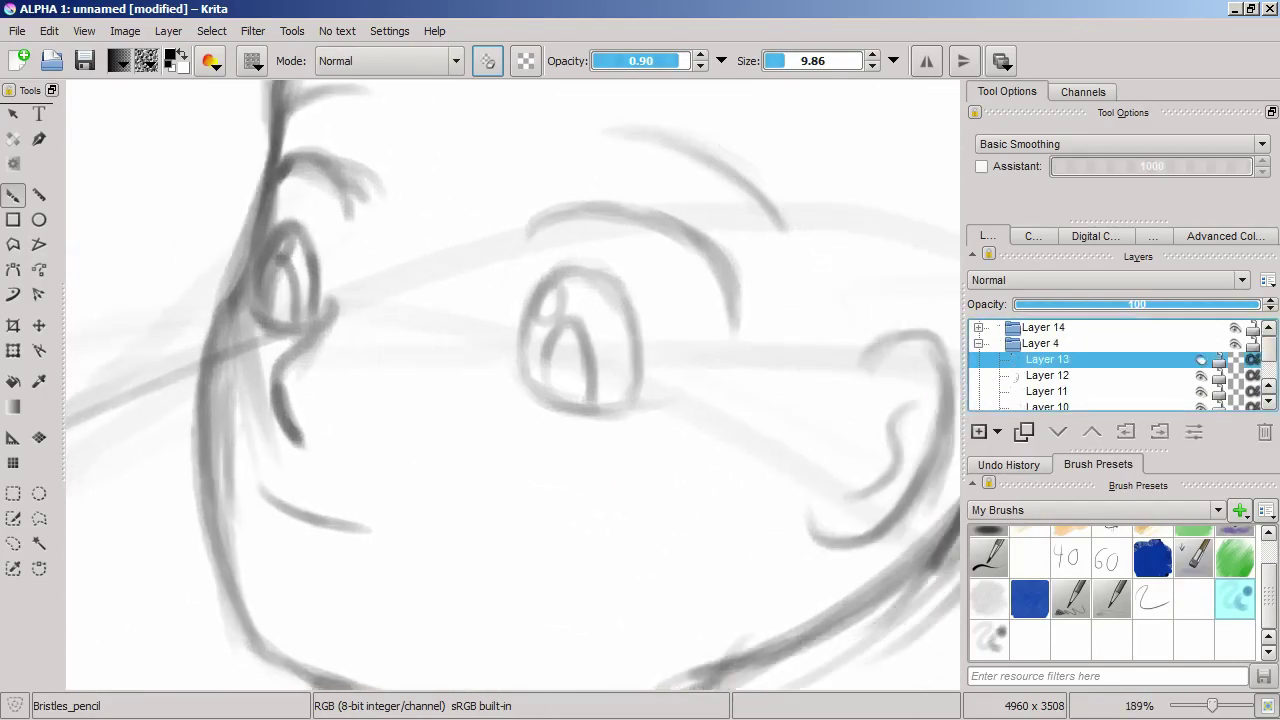
scroll(1100, 370, "down", 1)
scroll(1100, 370, "down", 1)
left_click(1044, 359)
scroll(443, 491, "up", 2)
key("e")
key("e")
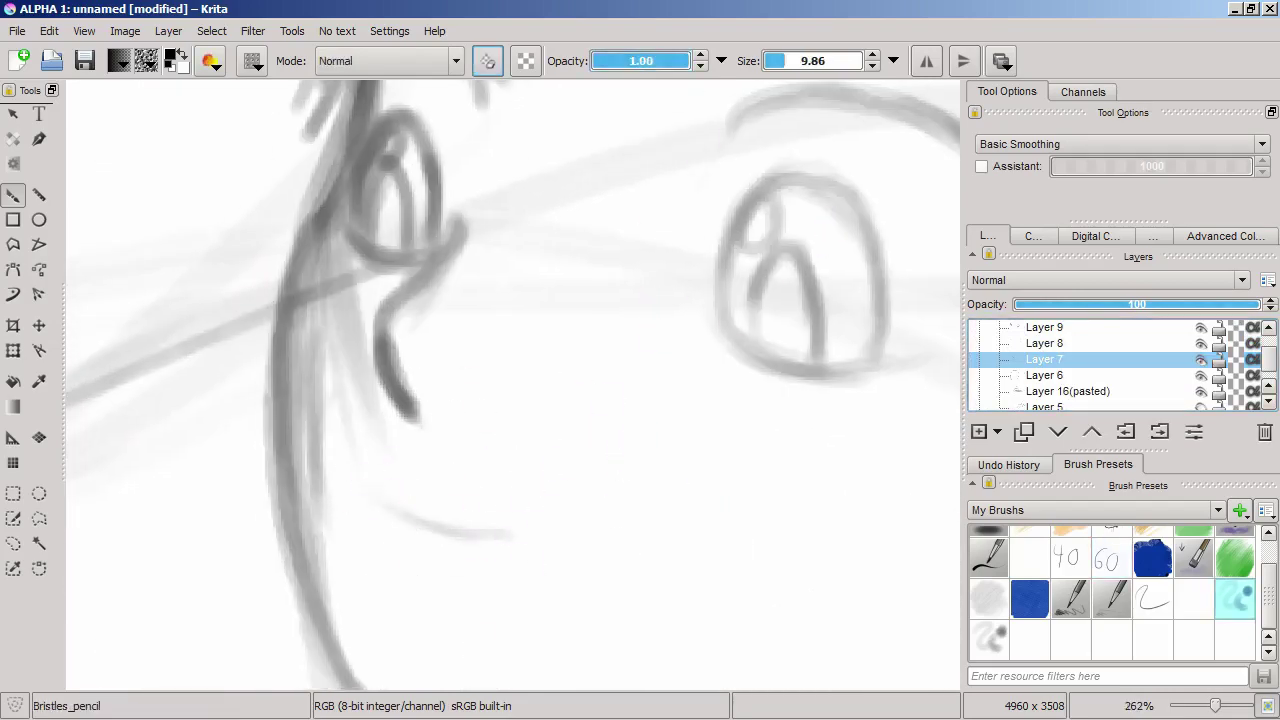
key("ctrl+z")
key("e")
key("e")
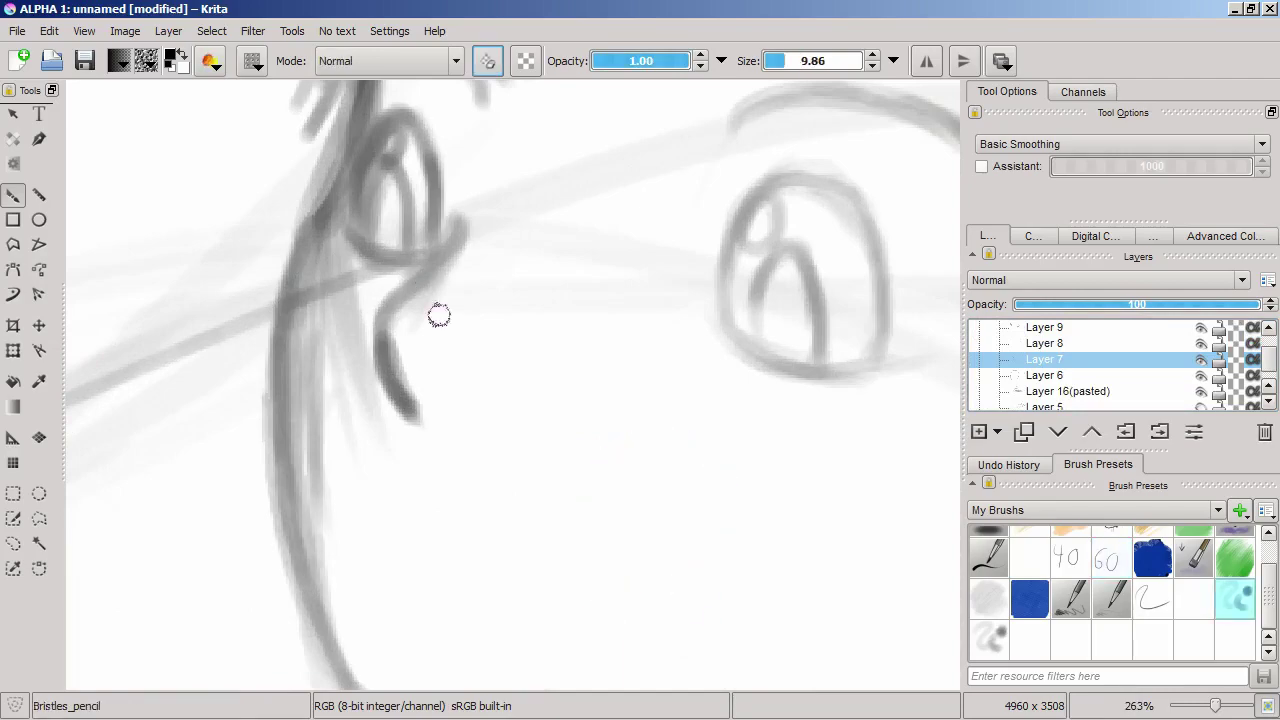
left_click_drag(490, 568, 354, 494)
key("ctrl+z")
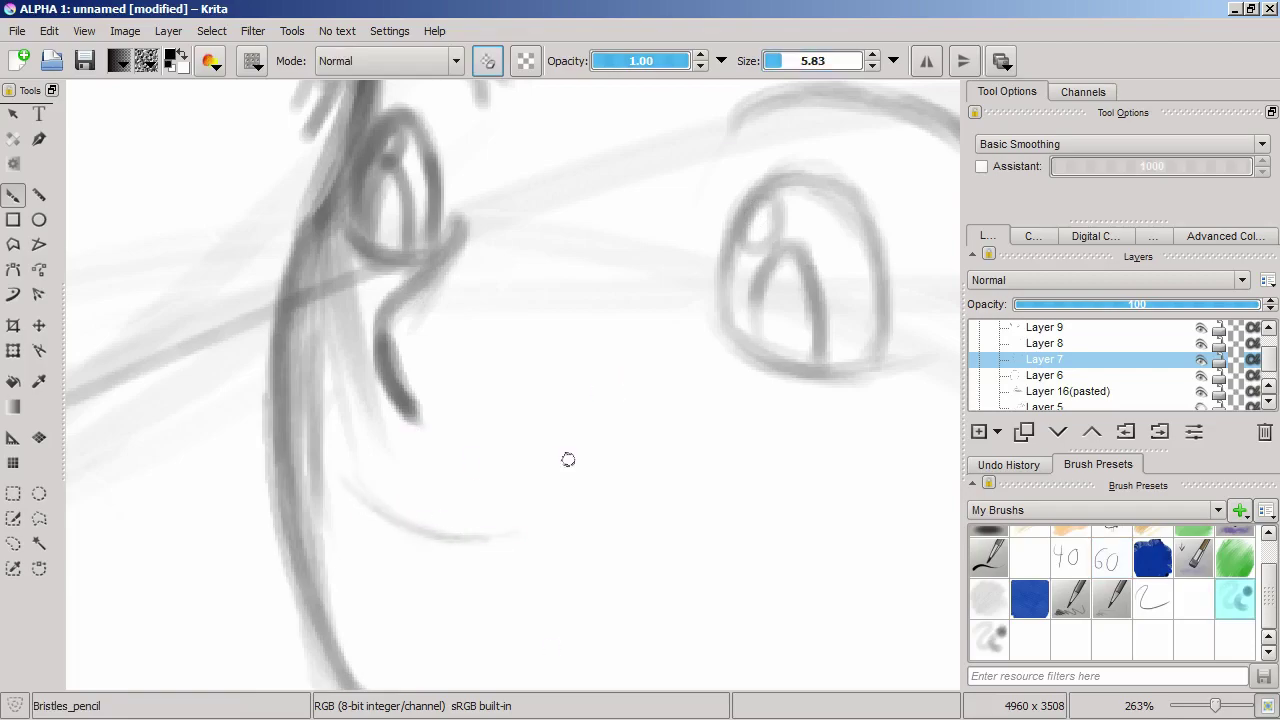
Step: Refine the mouth into a cleaner, darker smiling line
scroll(570, 461, "down", 3)
left_click_drag(600, 329, 471, 451)
scroll(471, 451, "up", 2)
left_click_drag(440, 310, 420, 294)
left_click_drag(534, 421, 500, 471)
Step: Select the mouth freehand, move it slightly upwards with Free Transform, and clear the selection
left_click(13, 543)
mouse_move(371, 423)
left_mouse_down()
mouse_move(591, 528)
mouse_move(430, 440)
left_mouse_up()
key("ctrl+t")
key("Return")
key("ctrl+t")
left_click_drag(466, 480, 466, 463)
key("Return")
key("ctrl+shift+a")
scroll(466, 463, "down", 5)
scroll(535, 360, "up", 4)
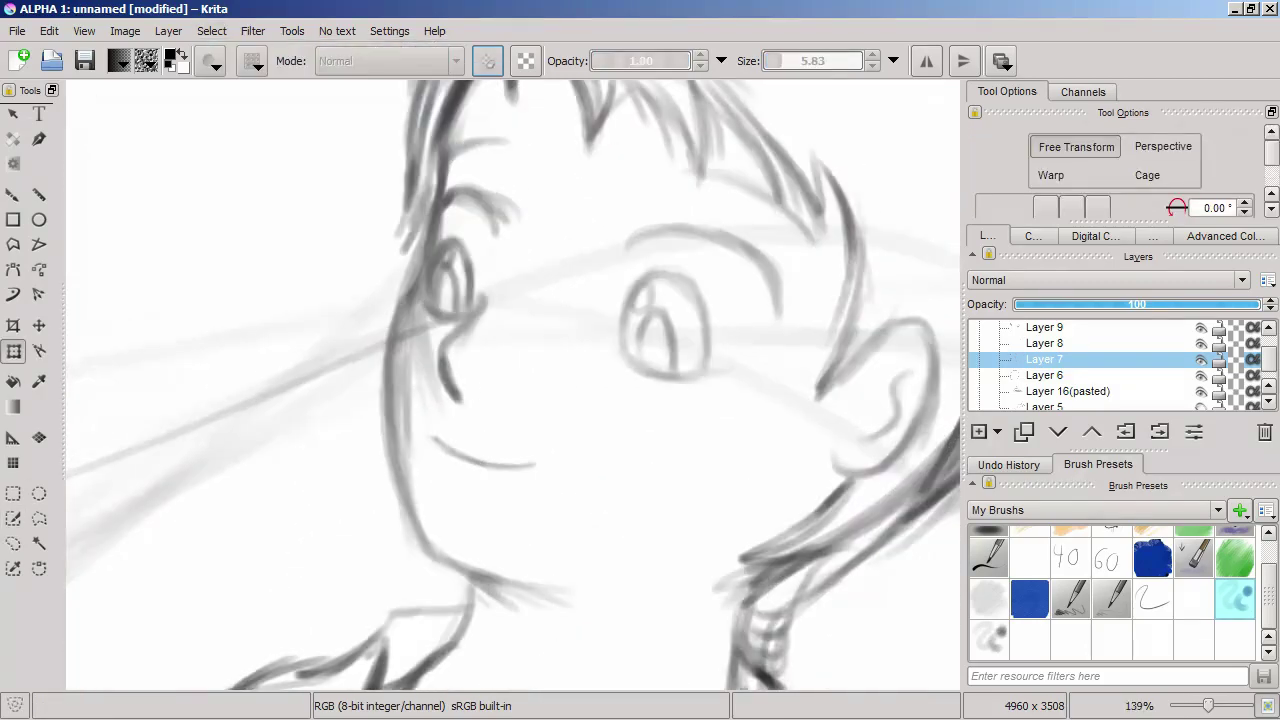
key("b")
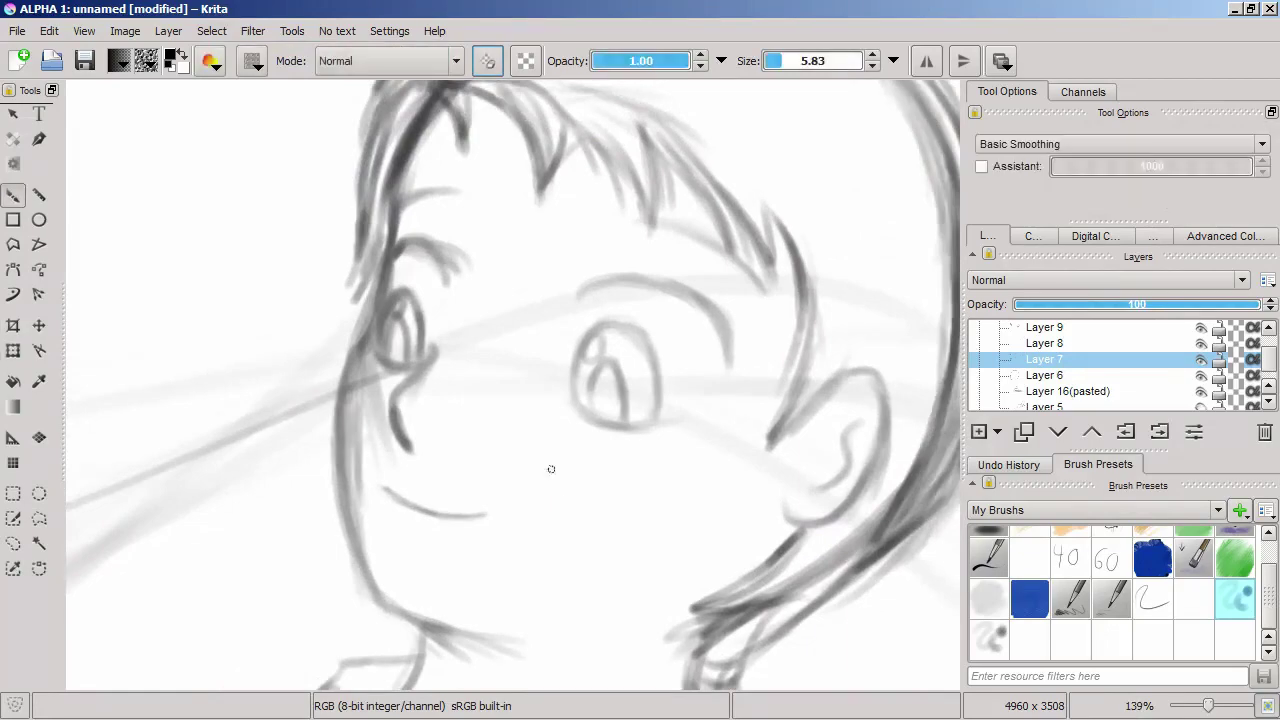
Step: Erase the stray contour lines between the far cheek and the nose on Layer 6
scroll(543, 480, "down", 3)
key("Page_Down")
scroll(614, 326, "up", 4)
key("/")
mouse_move(520, 360)
left_mouse_down()
mouse_move(474, 457)
mouse_move(457, 453)
left_mouse_up()
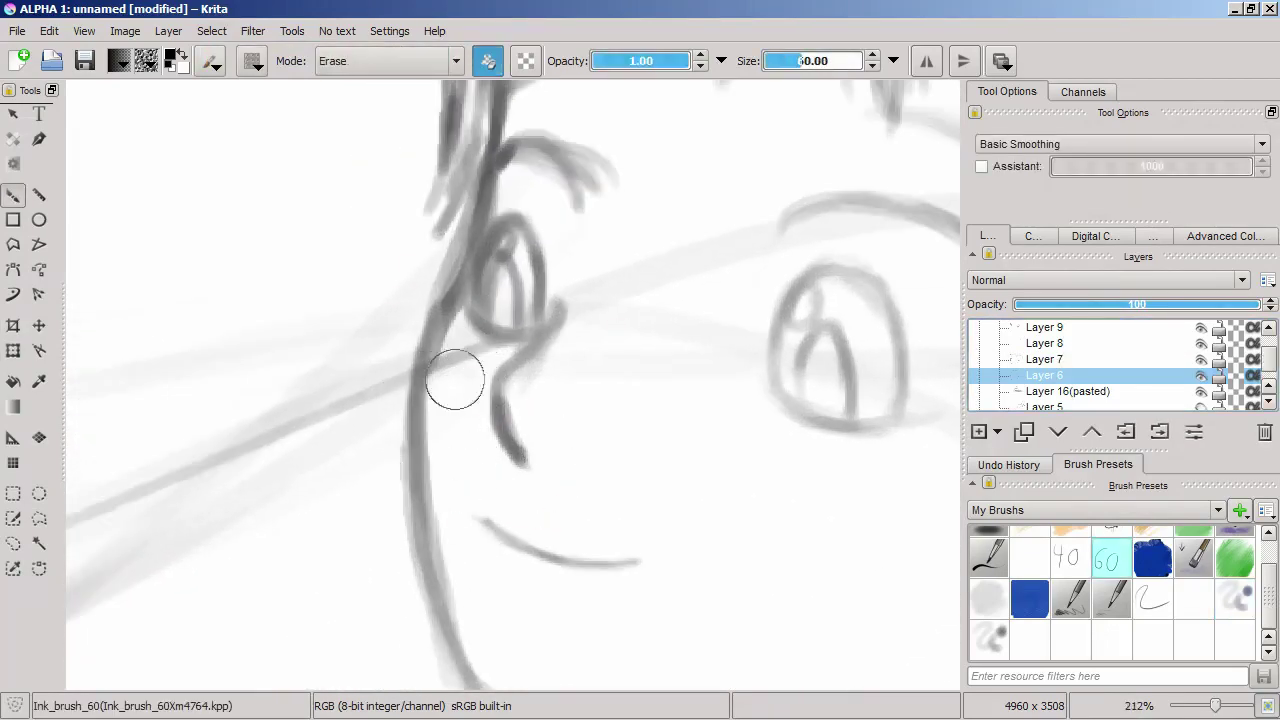
key("/")
scroll(488, 433, "down", 5)
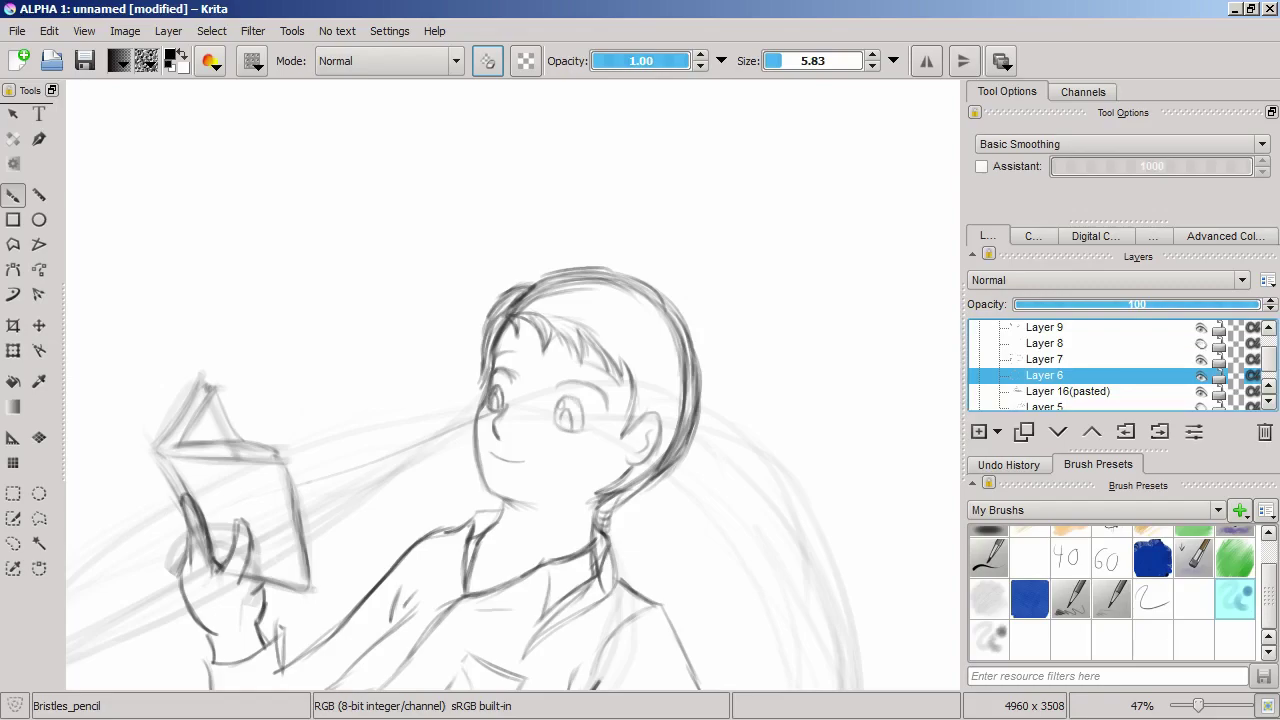
Step: Clean up the upper eyelids on Layer 7 and redraw them as darker, tapered curves
key("Page_Up")
key("/")
scroll(520, 320, "up", 5)
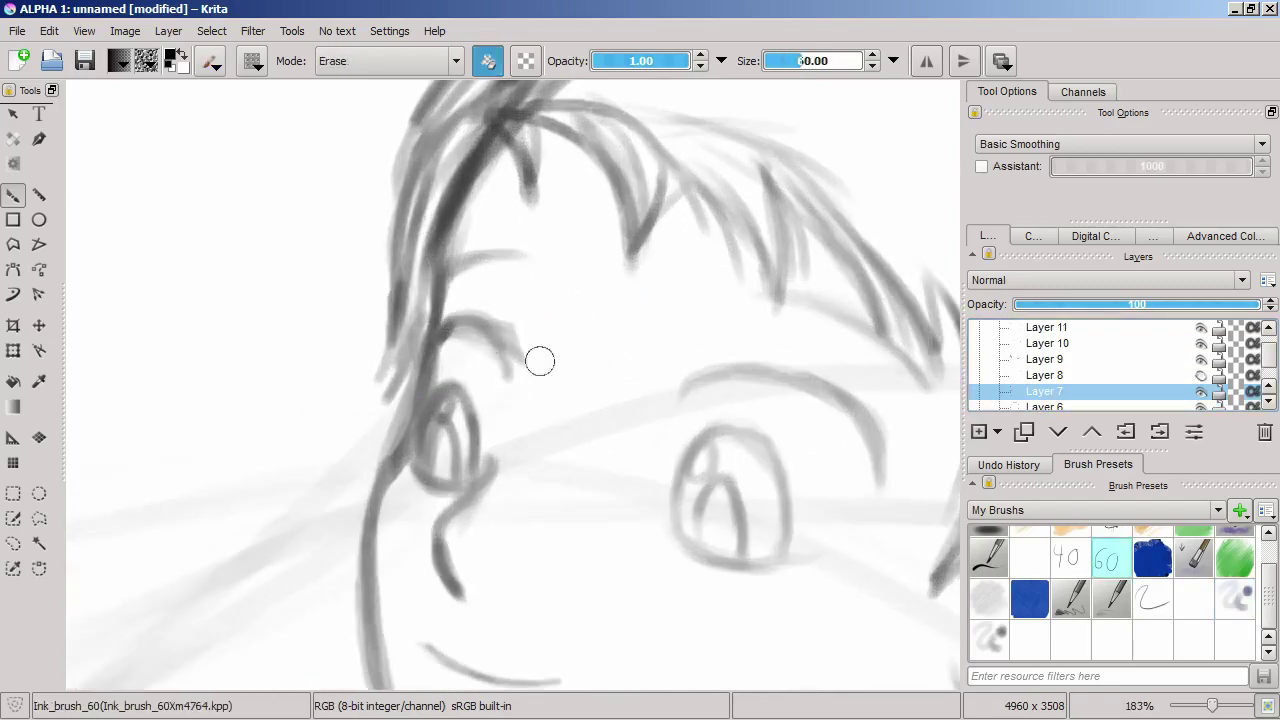
key("/")
scroll(620, 400, "down", 5)
scroll(574, 409, "up", 5)
mouse_move(506, 308)
left_mouse_down()
mouse_move(650, 290)
mouse_move(716, 425)
left_mouse_up()
left_click_drag(690, 320, 716, 426)
mouse_move(484, 440)
left_mouse_down()
mouse_move(662, 482)
mouse_move(517, 487)
left_mouse_up()
scroll(600, 450, "down", 5)
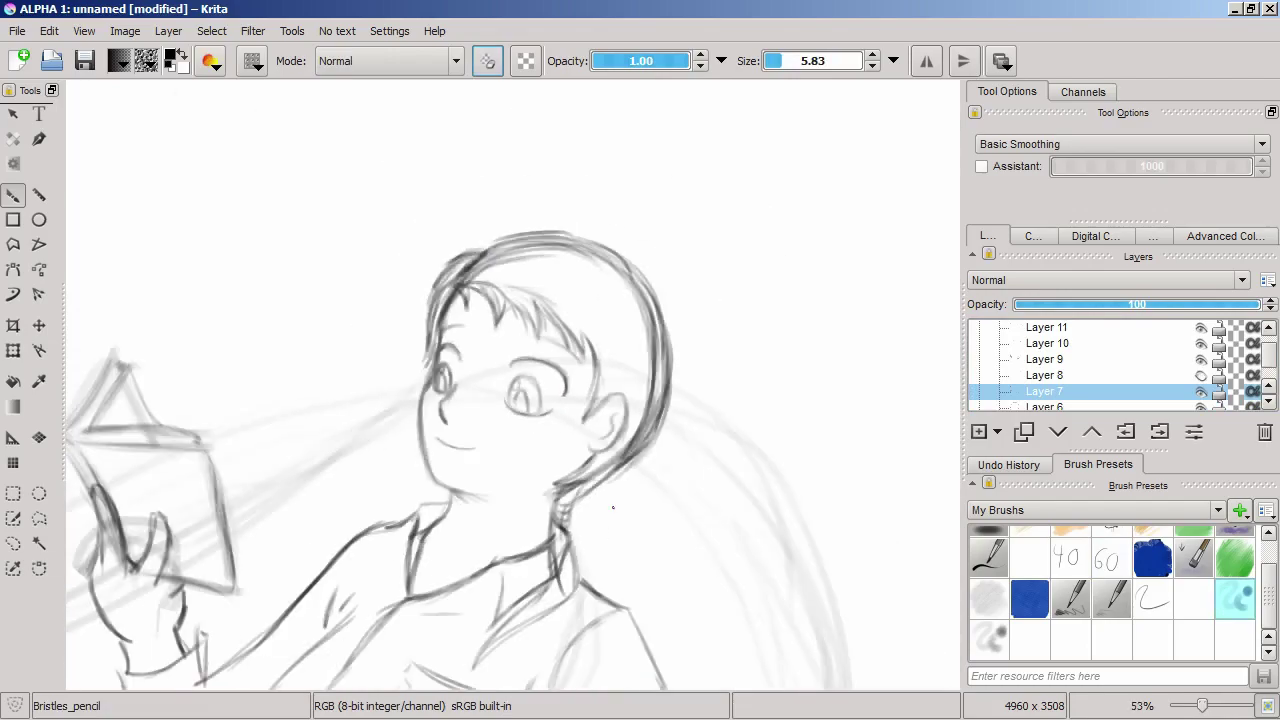
Step: Place a Spline drawing assistant beneath the near eye and bend it to the lower eyelid's curve
scroll(600, 450, "up", 5)
left_click(13, 437)
left_click(1237, 152)
left_click(1100, 200)
left_click_drag(420, 403, 597, 440)
left_click(489, 494)
left_click(413, 432)
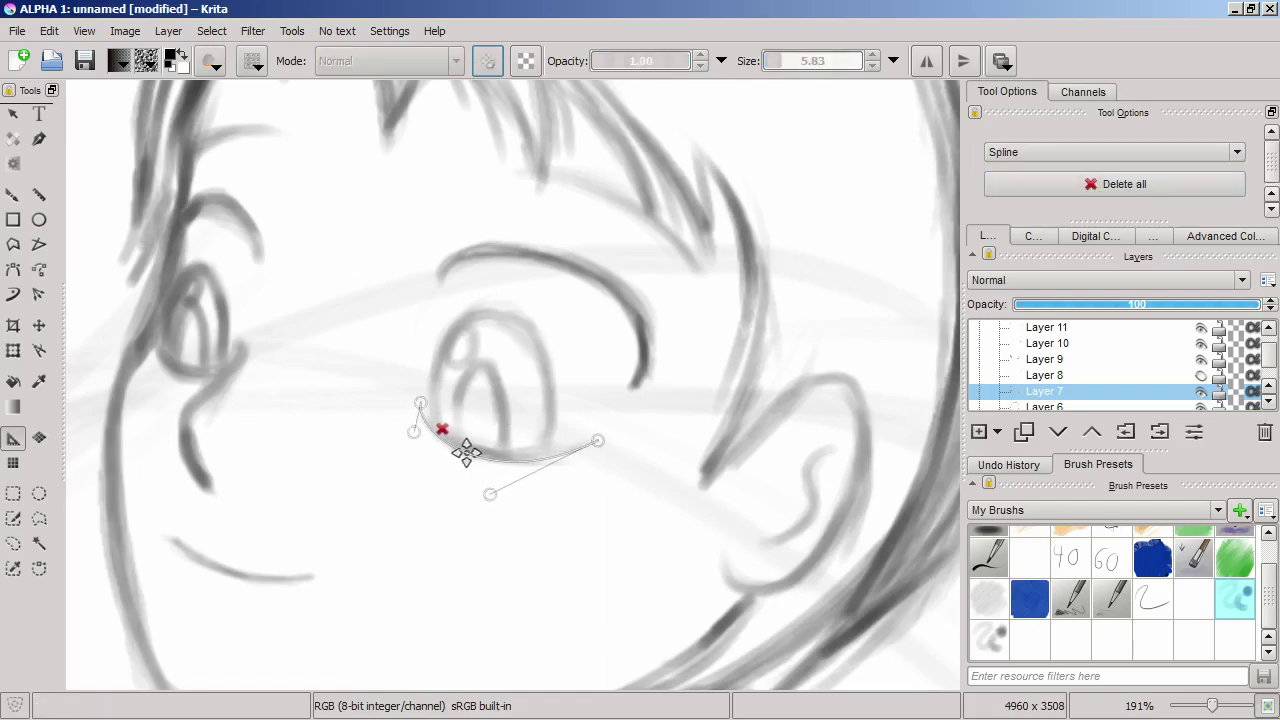
Step: Draw the near eye's lower eyelid along the spline with assistant snapping at 1000
key("b")
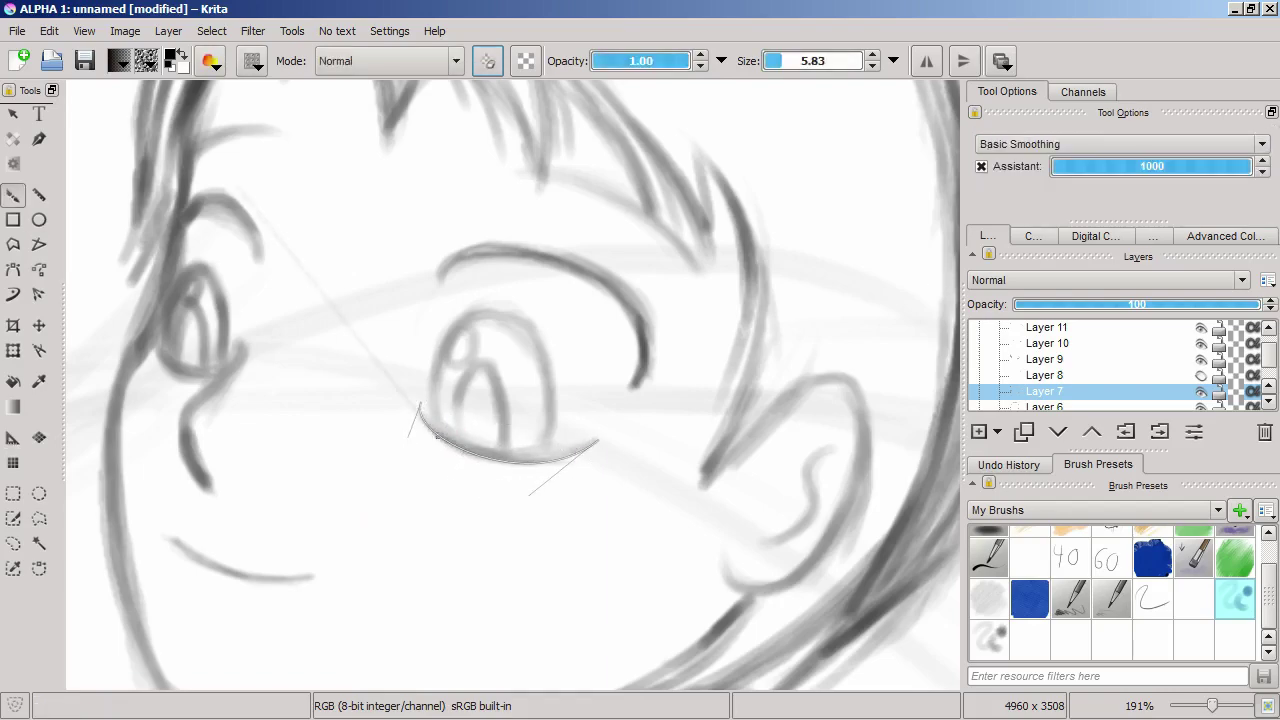
key("shift+a")
scroll(530, 350, "down", 1)
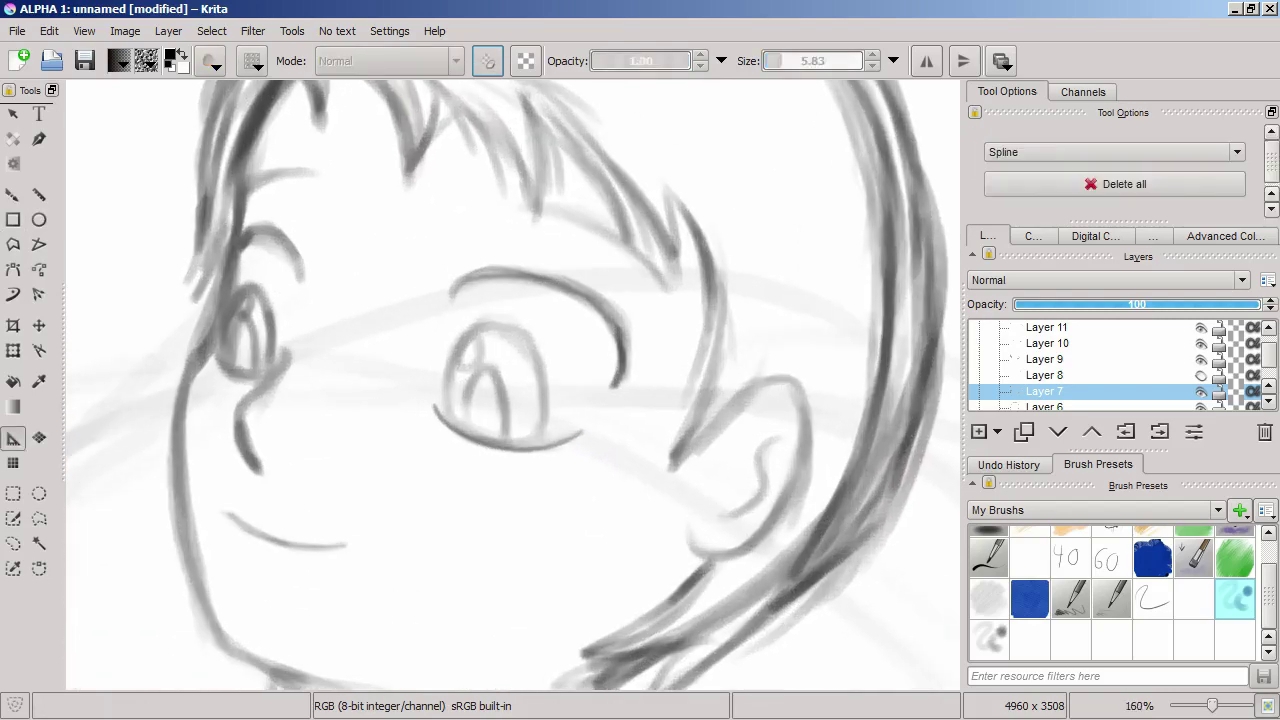
Step: Place an Ellipse drawing assistant over the near eye's iris with Layer 9 active
key("Page_Up")
key("Page_Up")
scroll(480, 350, "up", 3)
scroll(480, 350, "down", 1)
left_click(1237, 152)
left_click(1100, 168)
left_click(485, 221)
left_click(467, 476)
left_click(515, 456)
scroll(480, 350, "down", 1)
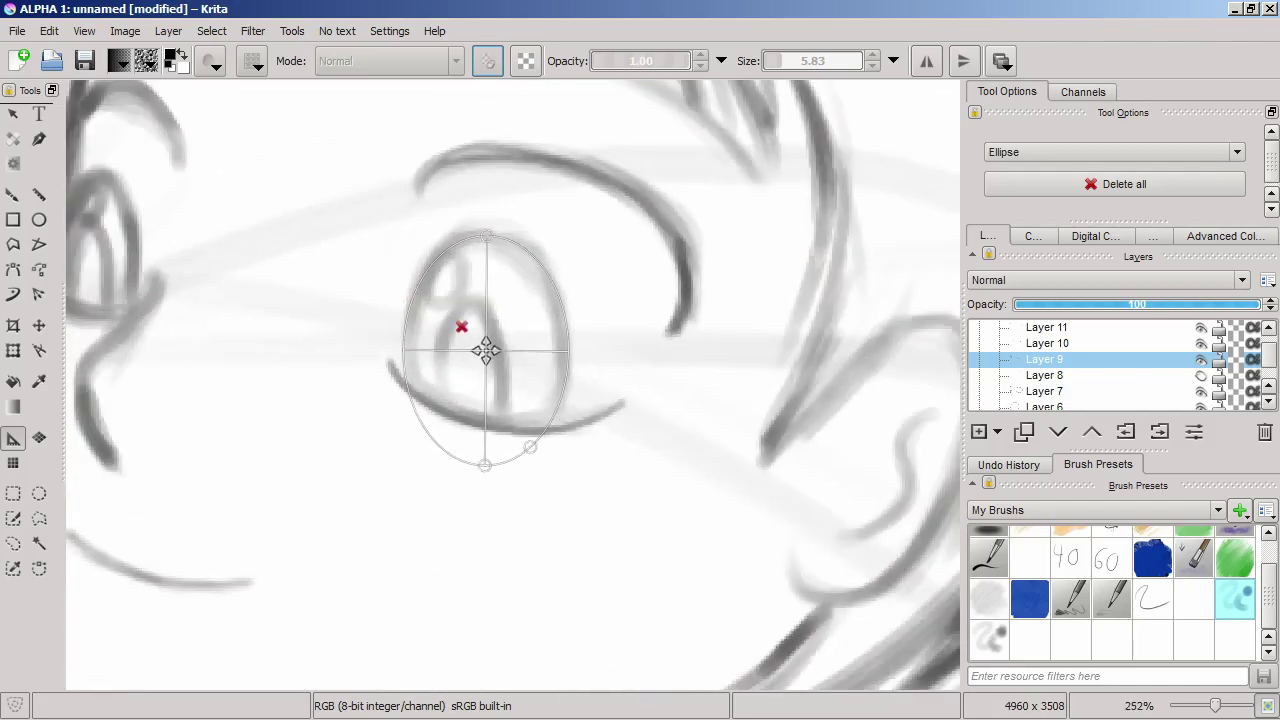
Step: Try tracing the near iris along the ellipse on Layer 9, tilting the assistant to match the eye
key("b")
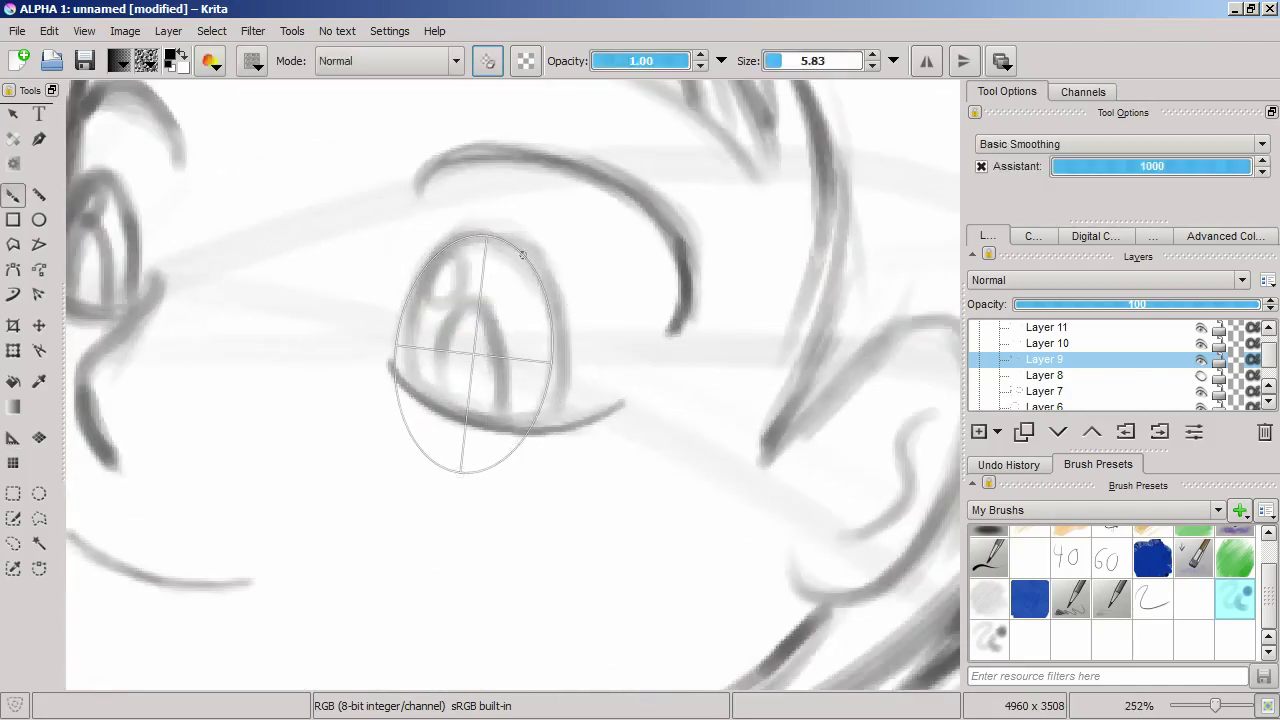
left_click(13, 437)
left_click(471, 351)
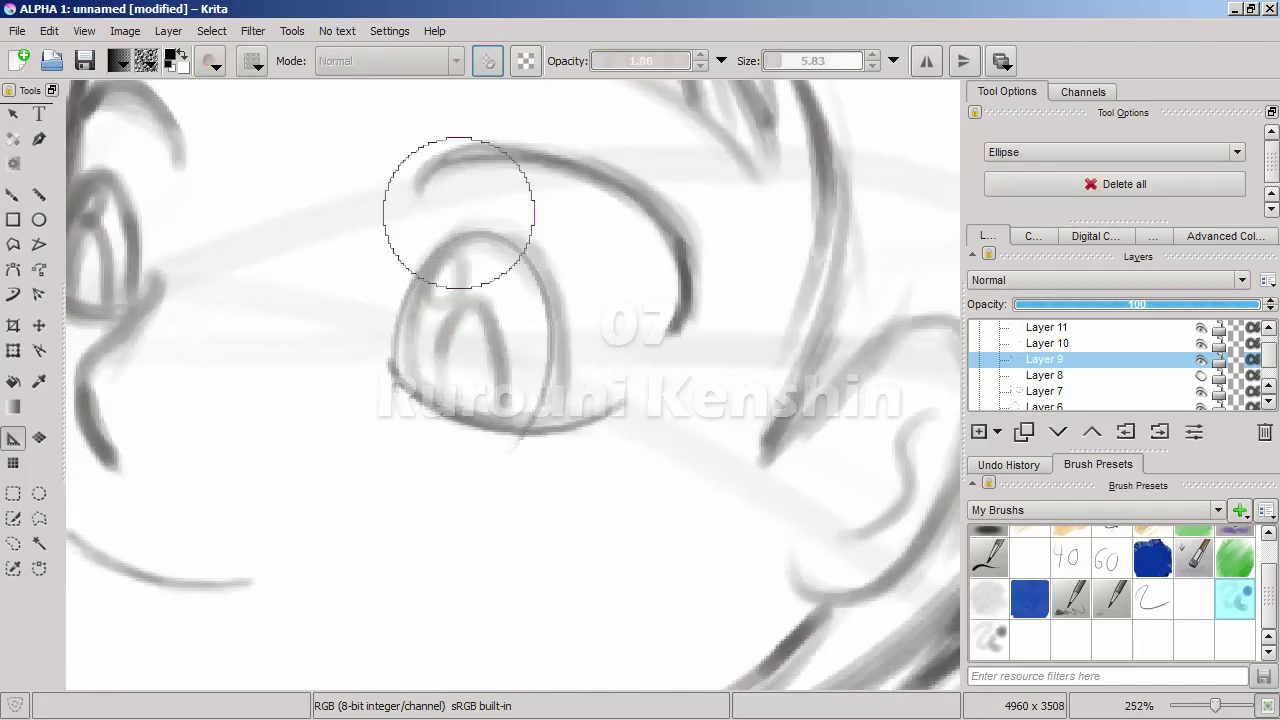
left_click(1106, 558)
key("e")
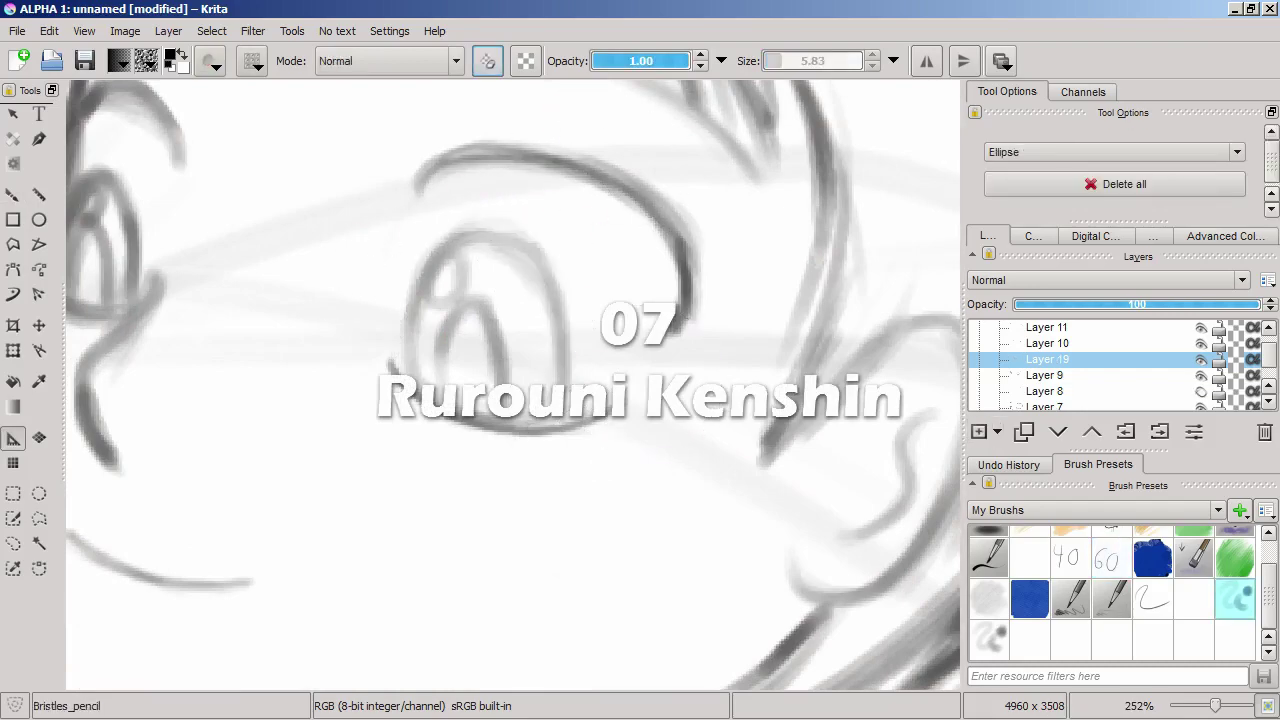
Step: Place a tilted Ellipse assistant over the near iris and trace the iris outline on new Layer 19
left_click(489, 231)
left_click(447, 474)
left_click(500, 452)
key("b")
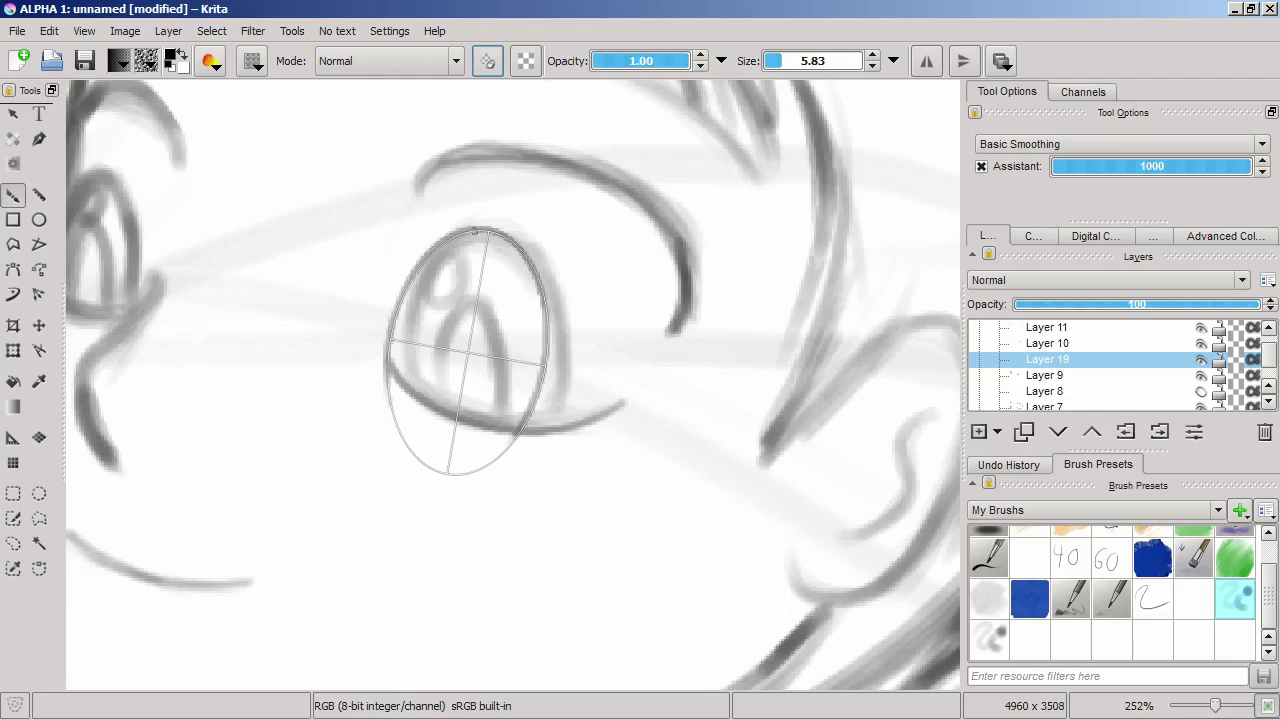
left_click(13, 437)
Step: Hide Layer 9 and save the drawing as me_beanbag.kra
left_click(1044, 375)
scroll(512, 385, "down", 6)
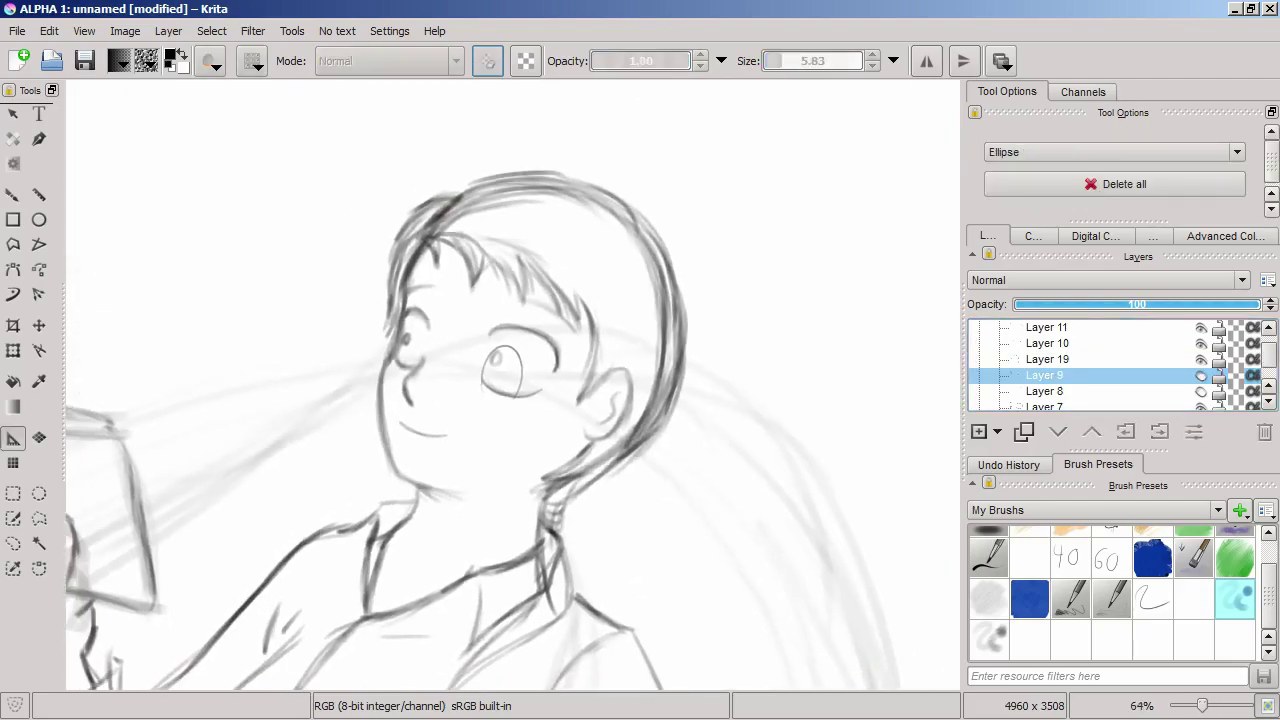
key("ctrl+shift+0")
key("ctrl+s")
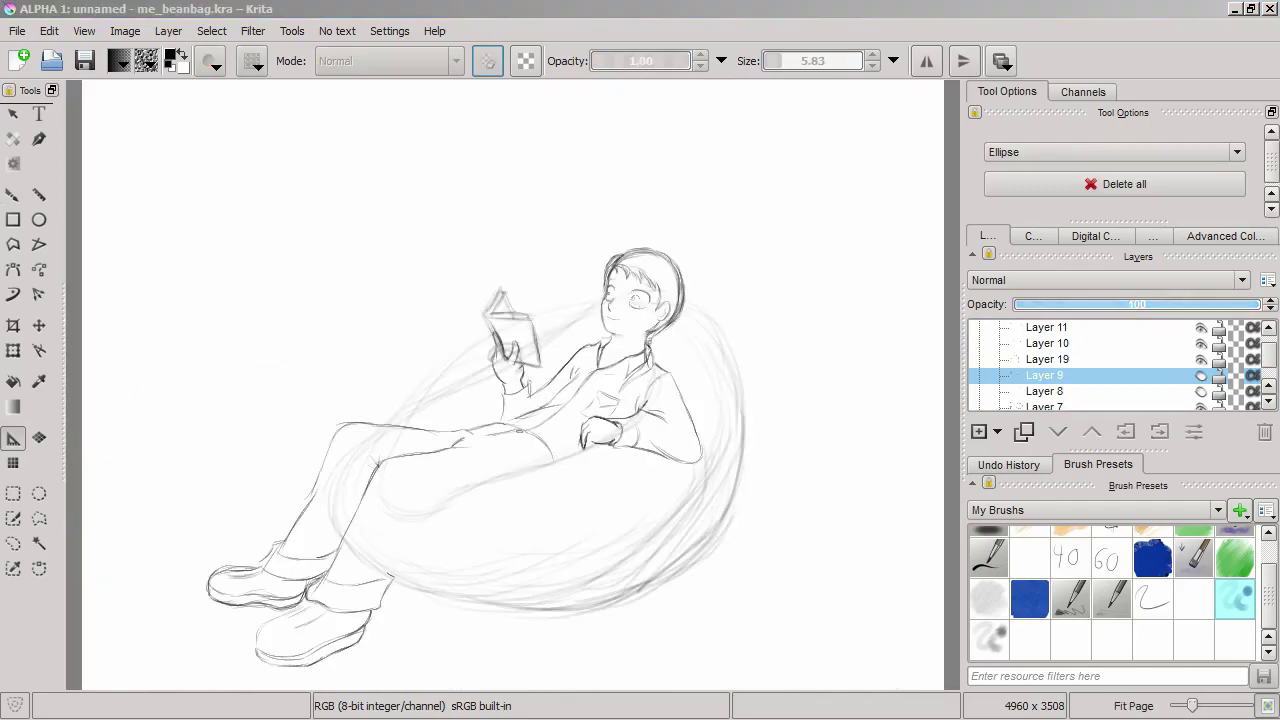
Step: Fit a narrow tilted Ellipse assistant to the far eye and trace its iris on Layer 19
scroll(643, 291, "up", 8)
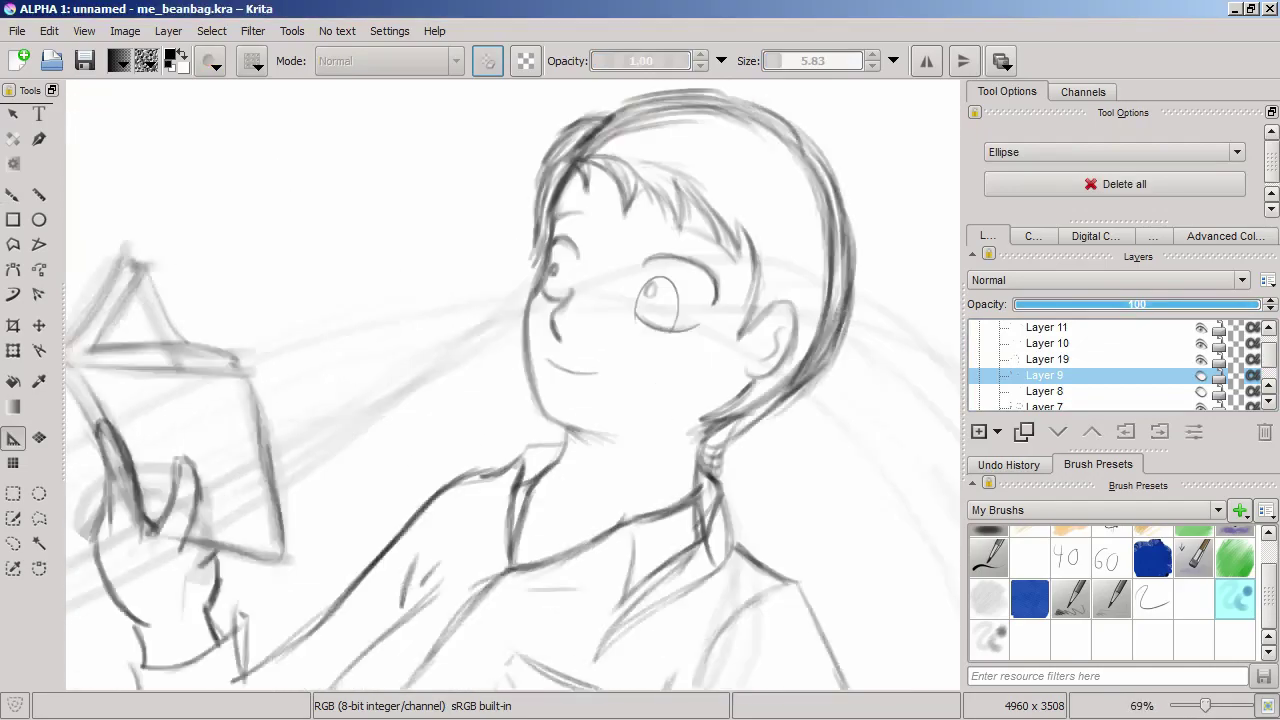
scroll(630, 285, "up", 2)
left_click_drag(164, 398, 184, 401)
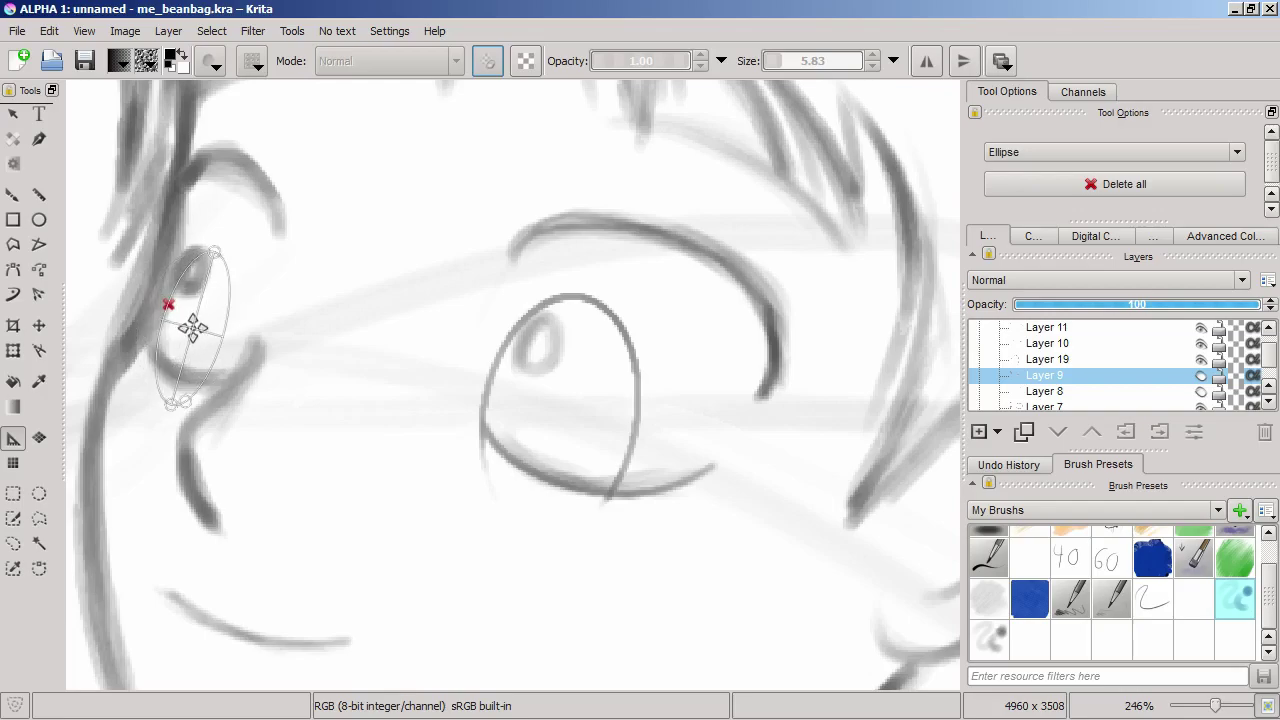
key("b")
left_click(1047, 359)
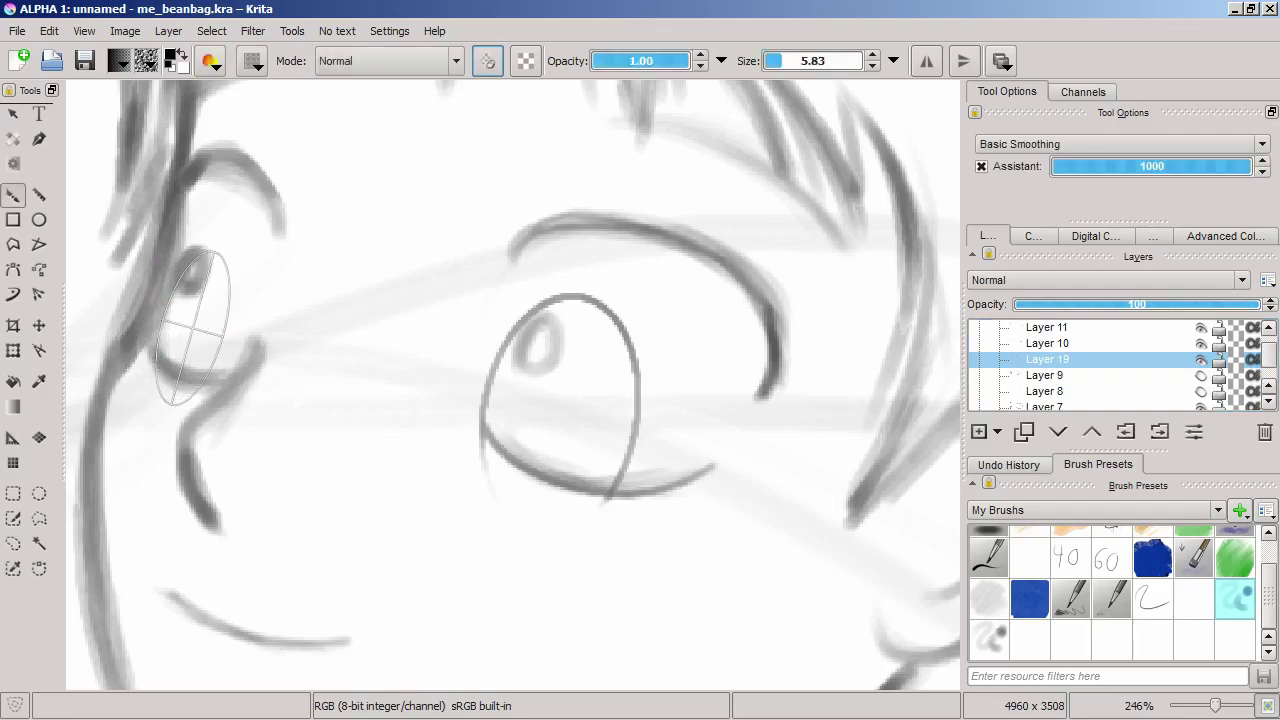
left_click(191, 329)
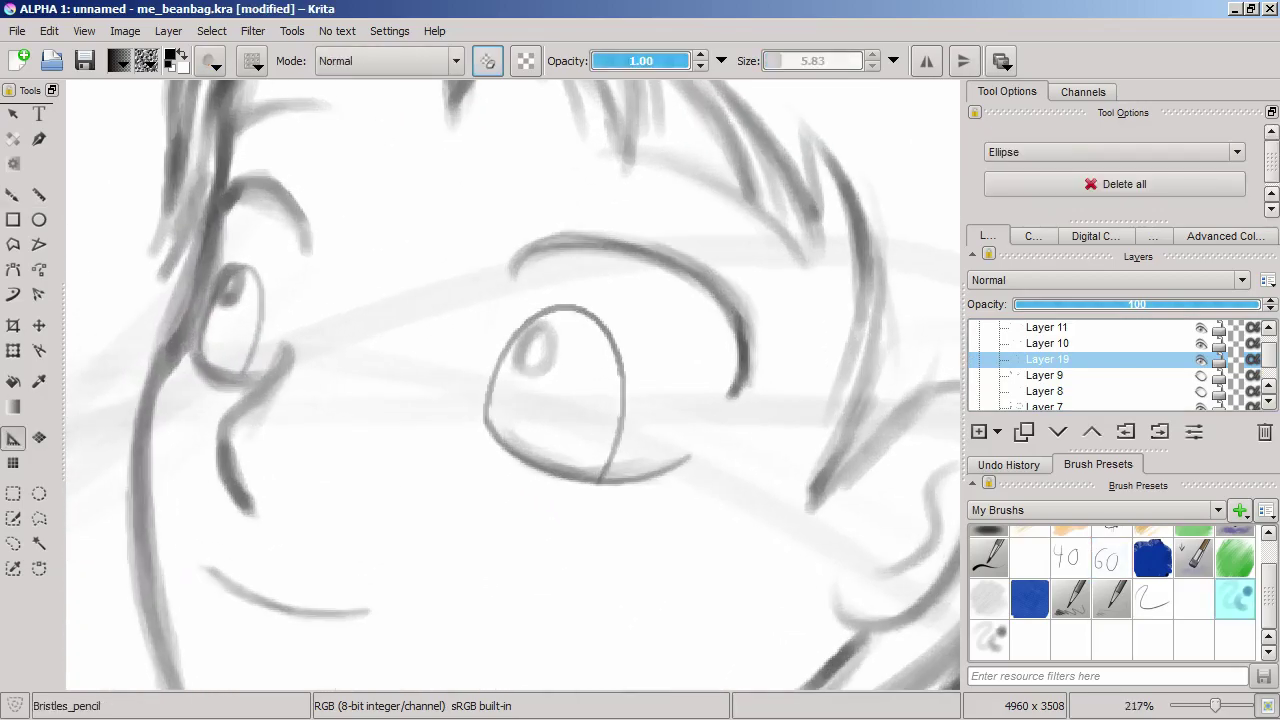
Step: Fit a smaller tilted Ellipse assistant inside the near iris and trace the pupil on new Layer 20
left_click(615, 436)
left_click_drag(549, 417, 533, 418)
left_click_drag(553, 484, 540, 481)
scroll(538, 417, "down", 5)
scroll(534, 414, "up", 5)
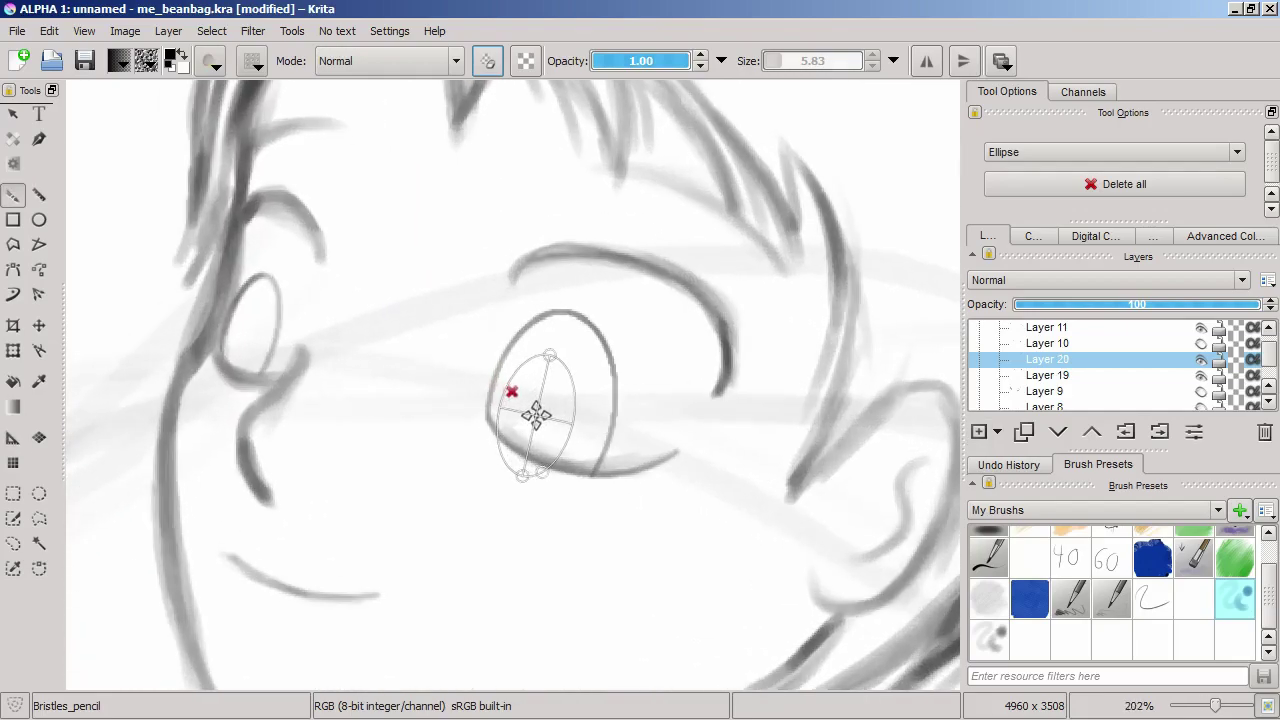
key("b")
scroll(538, 417, "down", 5)
scroll(538, 417, "up", 6)
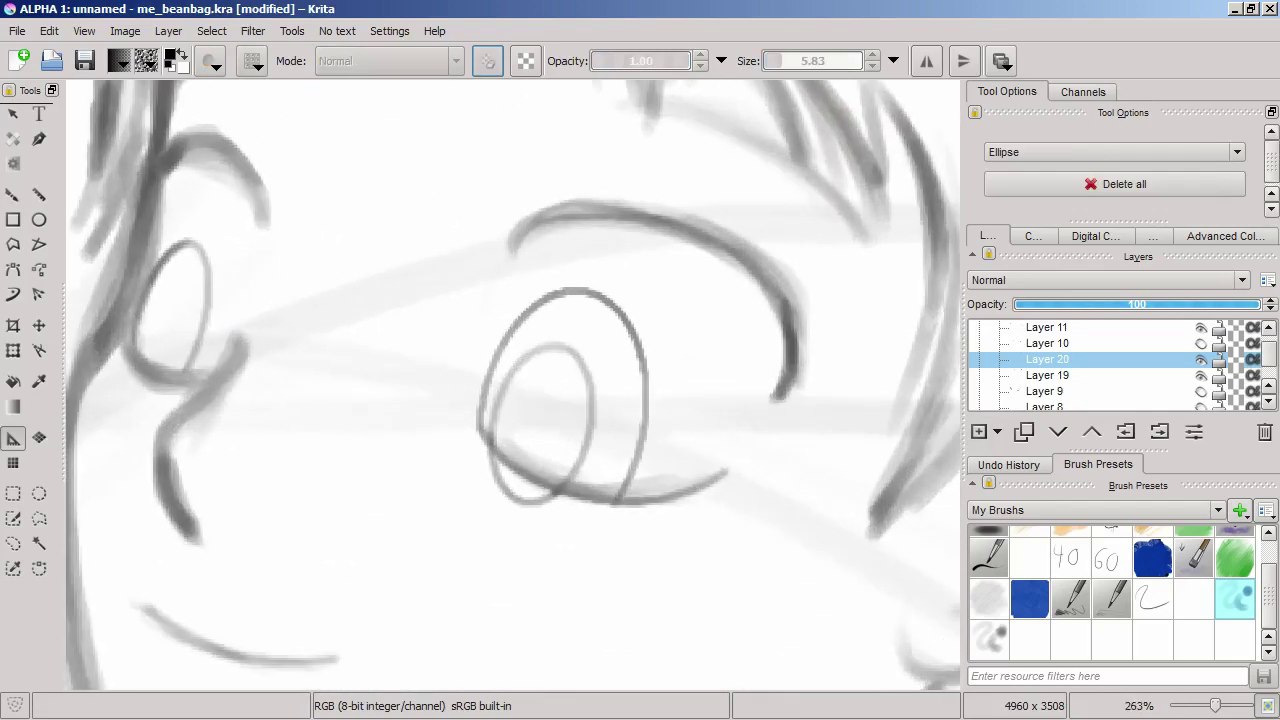
Step: Duplicate the pupil layer and free-transform the copy, scaled down and tilted, into the far eye's iris
key("ctrl+t")
scroll(538, 417, "down", 5)
scroll(538, 417, "up", 5)
key("ctrl+j")
left_click_drag(540, 419, 203, 343)
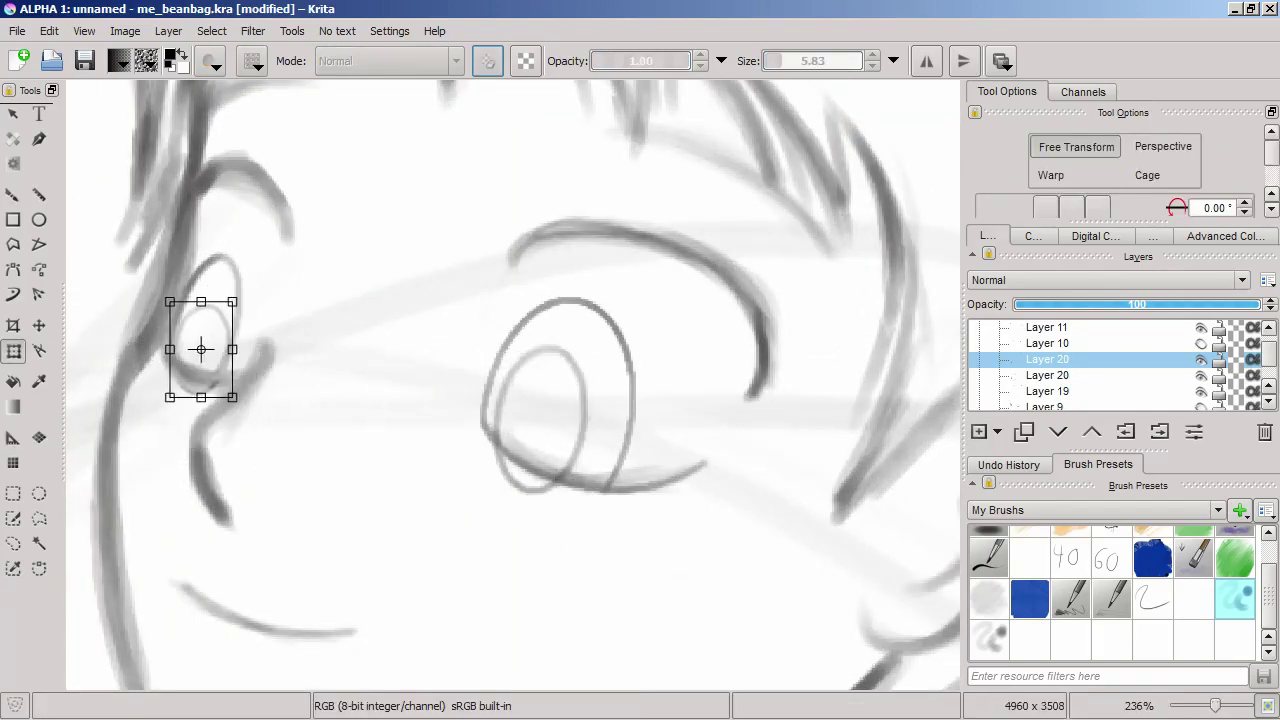
scroll(203, 343, "up", 2)
left_click_drag(316, 422, 300, 434)
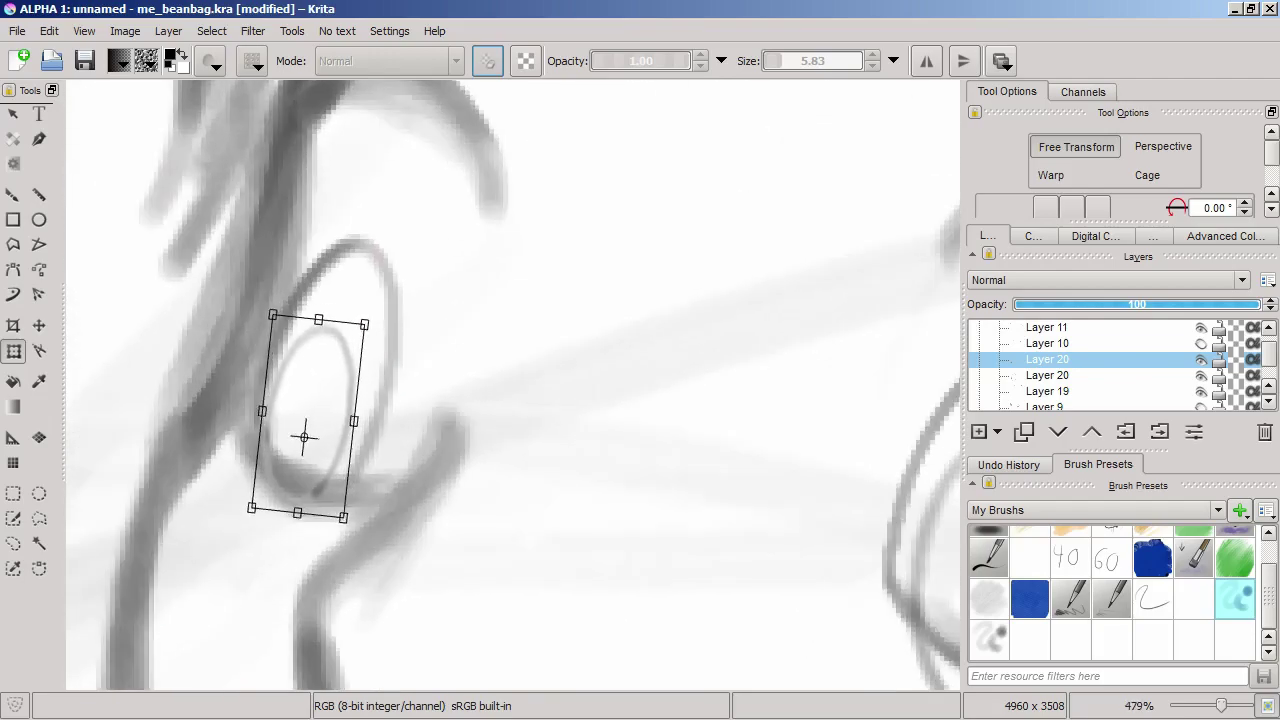
scroll(300, 434, "down", 2)
scroll(300, 434, "up", 1)
scroll(512, 385, "down", 3)
scroll(512, 385, "up", 3)
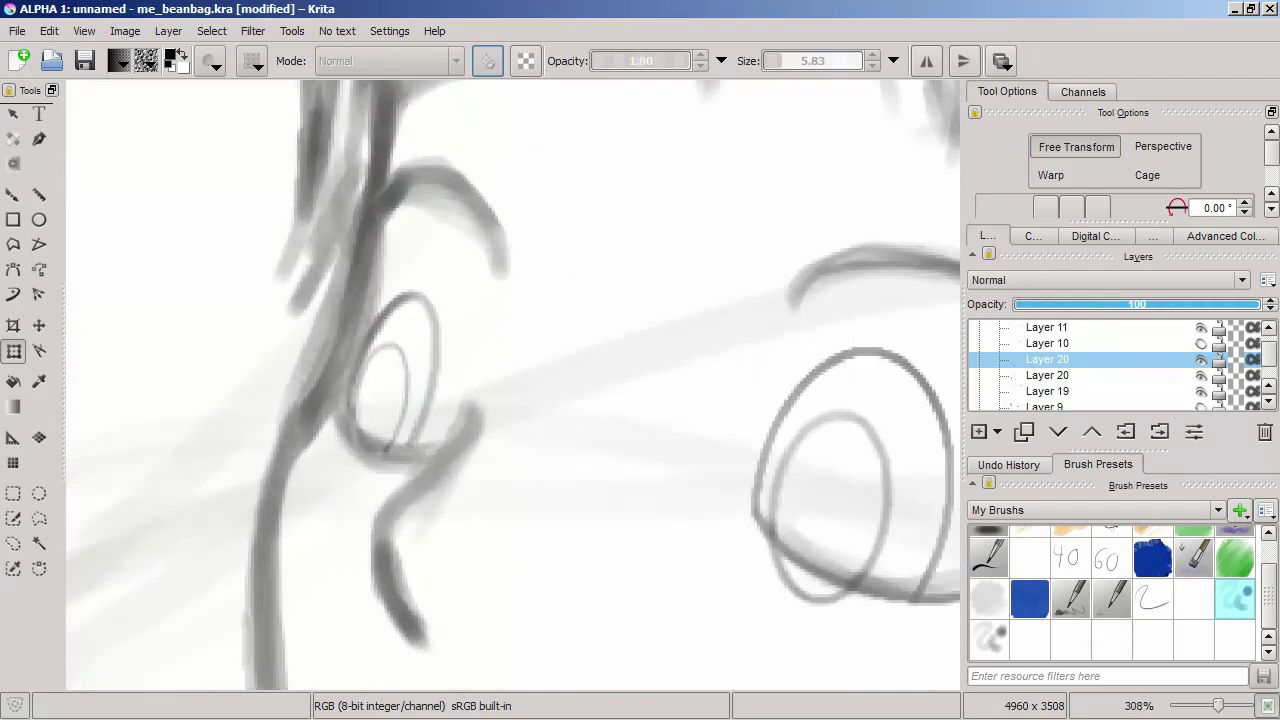
Step: Erase the parts of the pupil outlines that extend below the lower eyelids
left_click(1106, 558)
key("e")
key("Page_Down")
key("Page_Up")
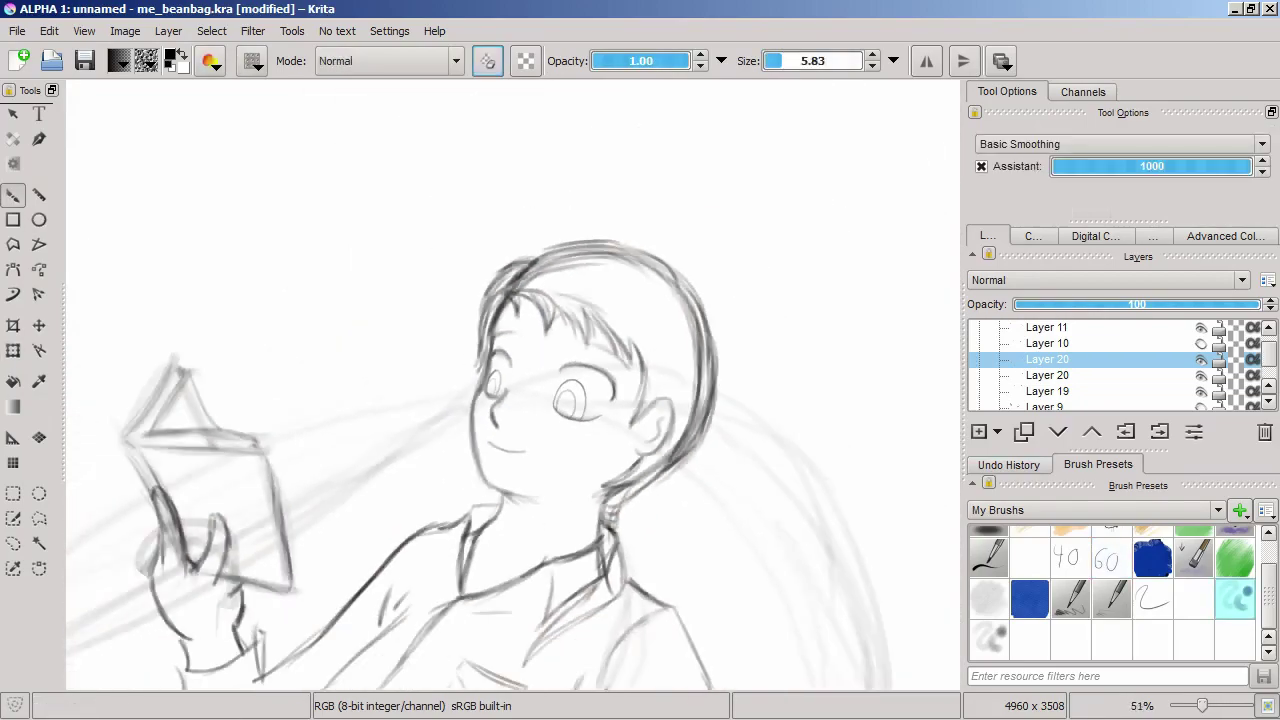
Step: Add Layer 21 and trace a small round highlight in the near eye with an Ellipse assistant above the pupil
scroll(602, 386, "up", 5)
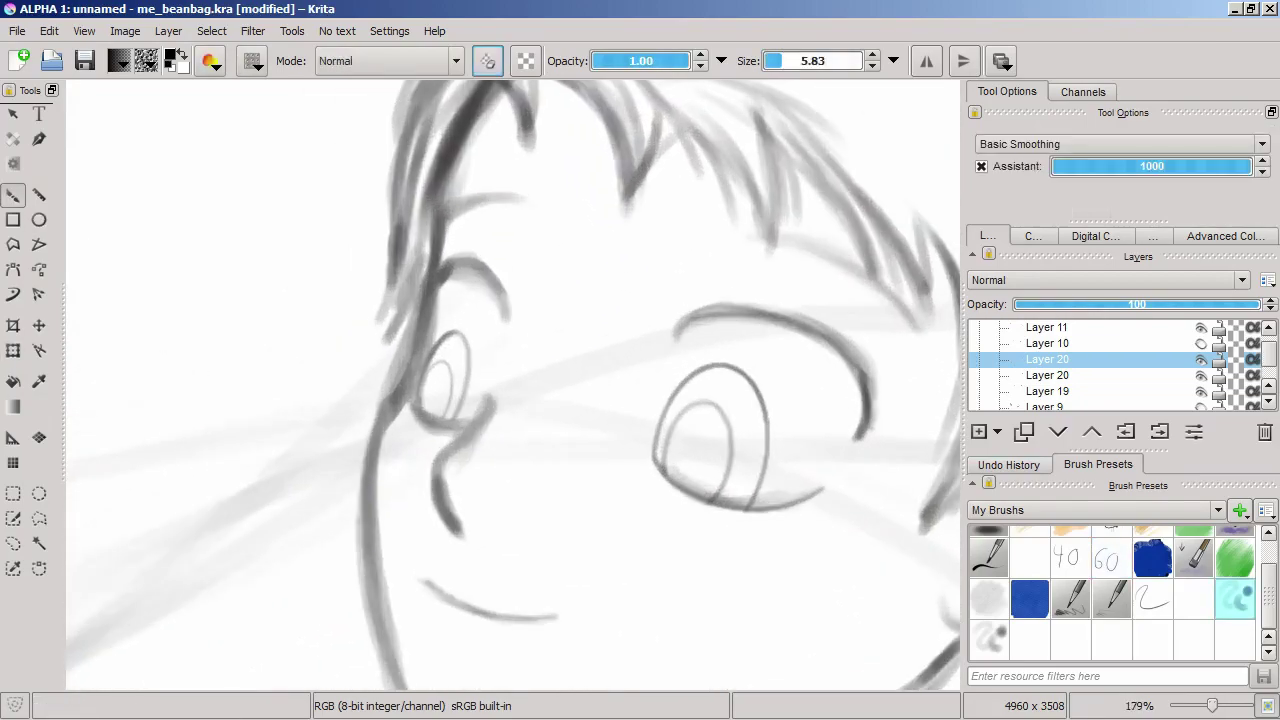
scroll(568, 485, "up", 2)
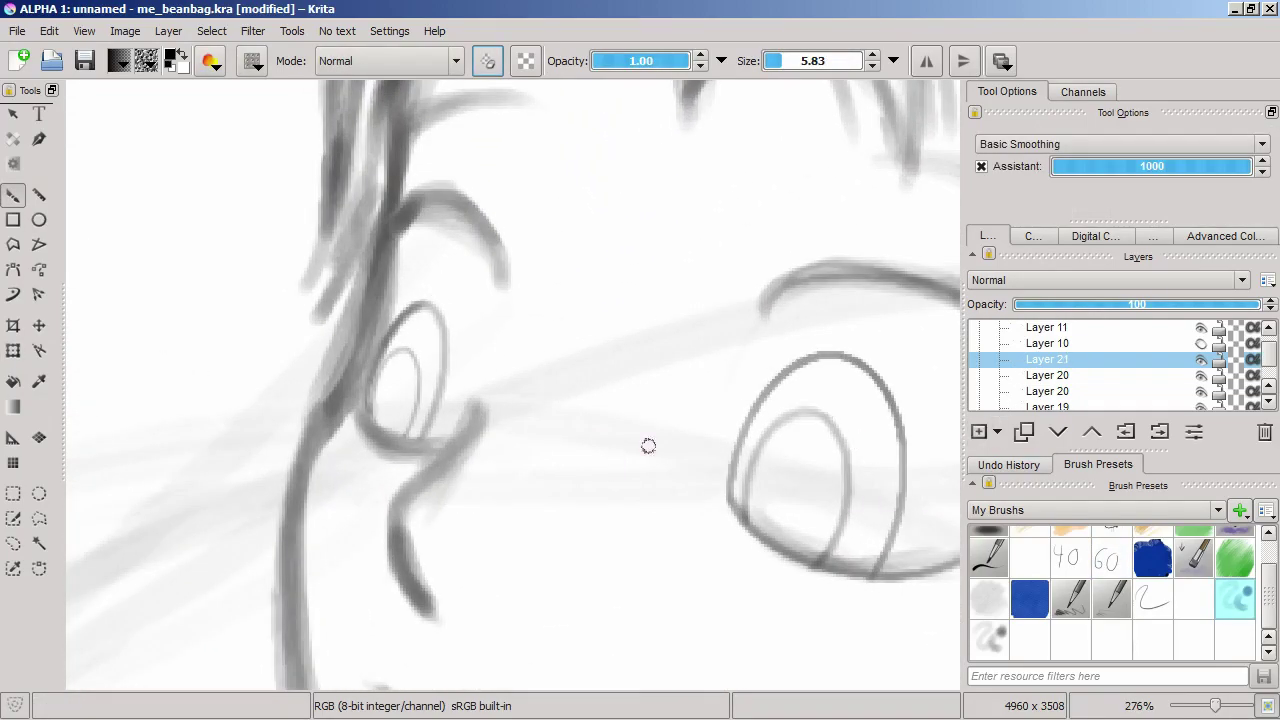
left_click(13, 438)
mouse_move(820, 355)
left_mouse_down()
mouse_move(803, 371)
mouse_move(877, 346)
mouse_move(815, 370)
left_mouse_up()
key("b")
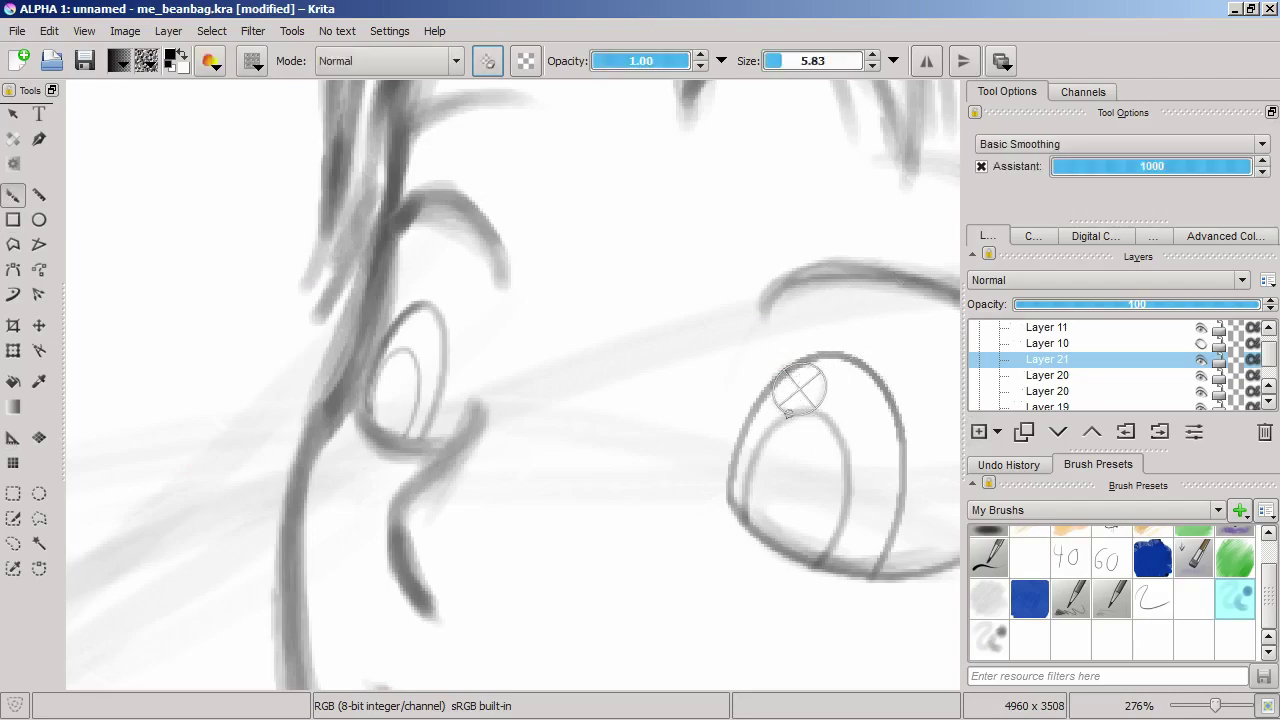
left_click(13, 438)
key("minus")
key("minus")
key("minus")
scroll(631, 389, "up", 8)
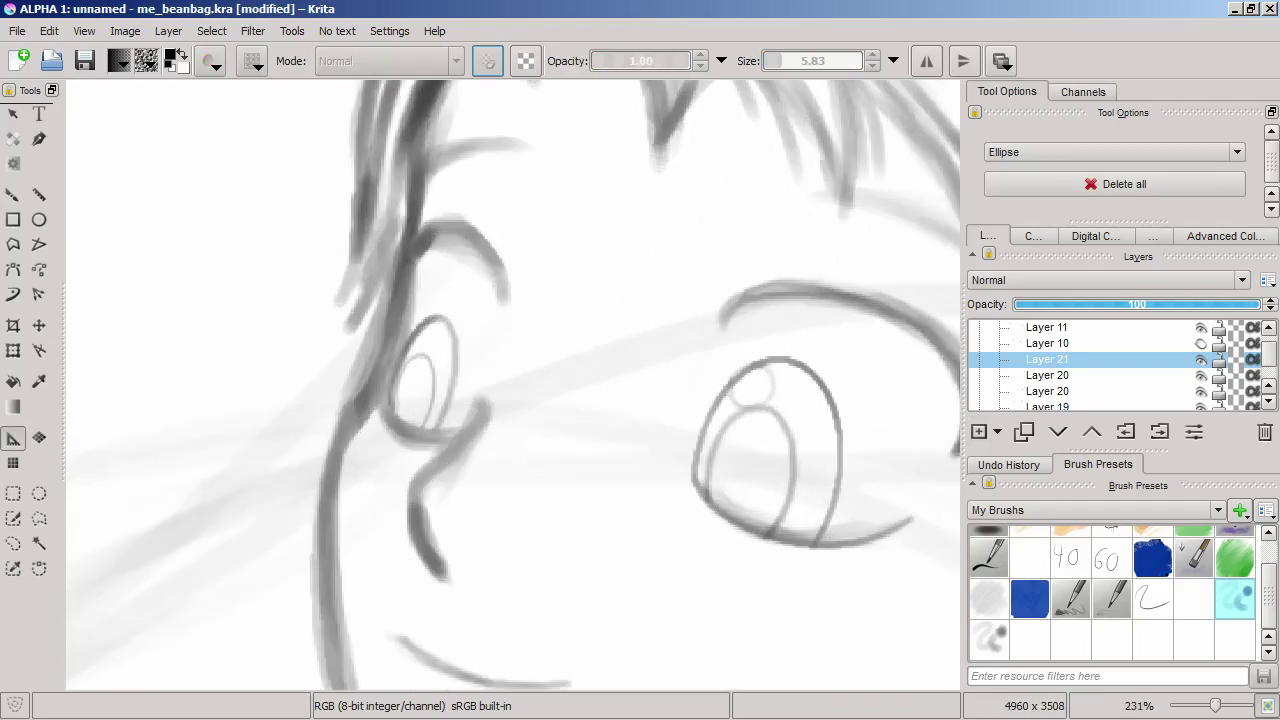
Step: Fit a small tilted Ellipse assistant above the far pupil and trace the far eye's highlight on Layer 21
key("b")
scroll(386, 509, "down", 4)
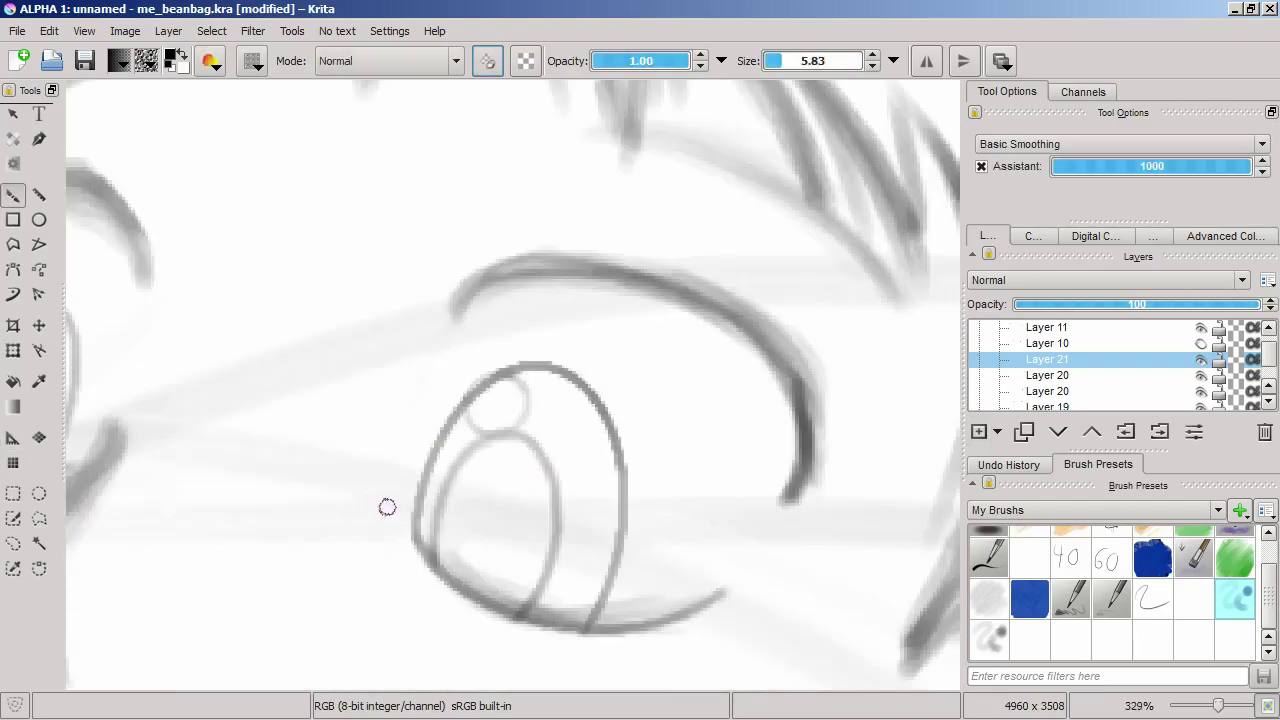
scroll(386, 509, "up", 2)
left_click(13, 438)
scroll(480, 400, "up", 2)
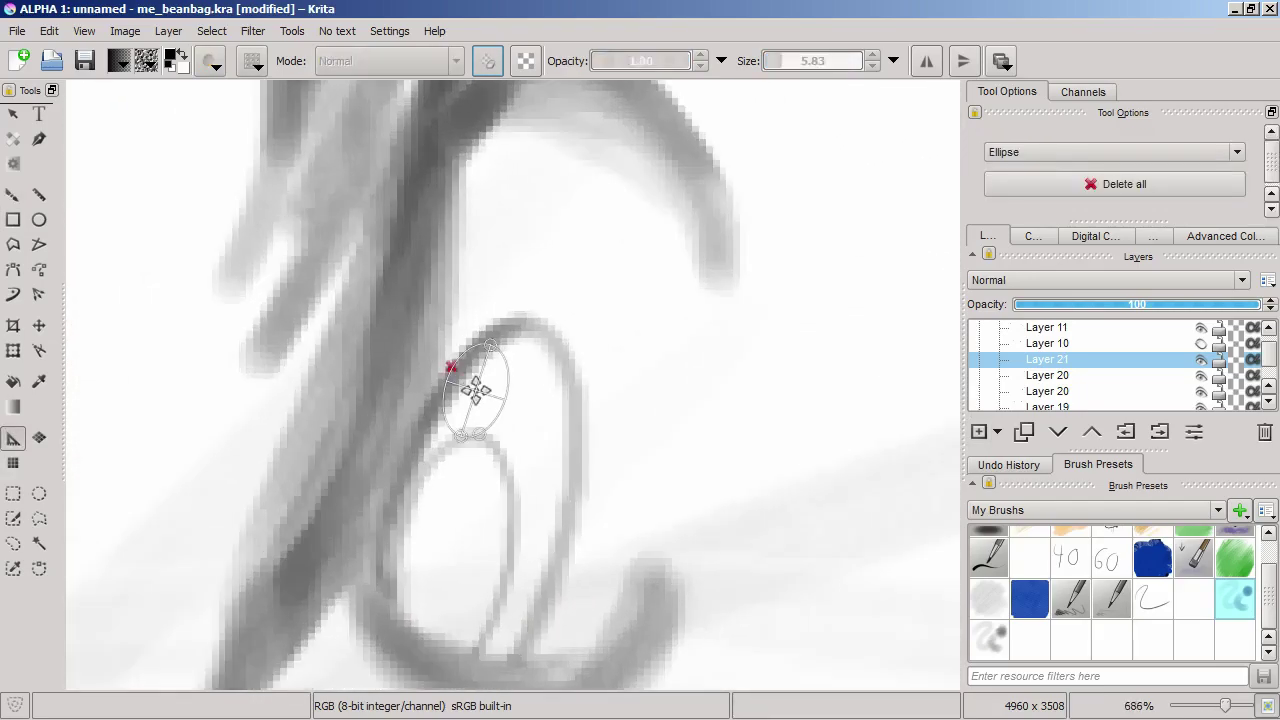
key("b")
mouse_move(490, 340)
left_mouse_down()
mouse_move(455, 425)
mouse_move(492, 338)
left_mouse_up()
left_click(13, 438)
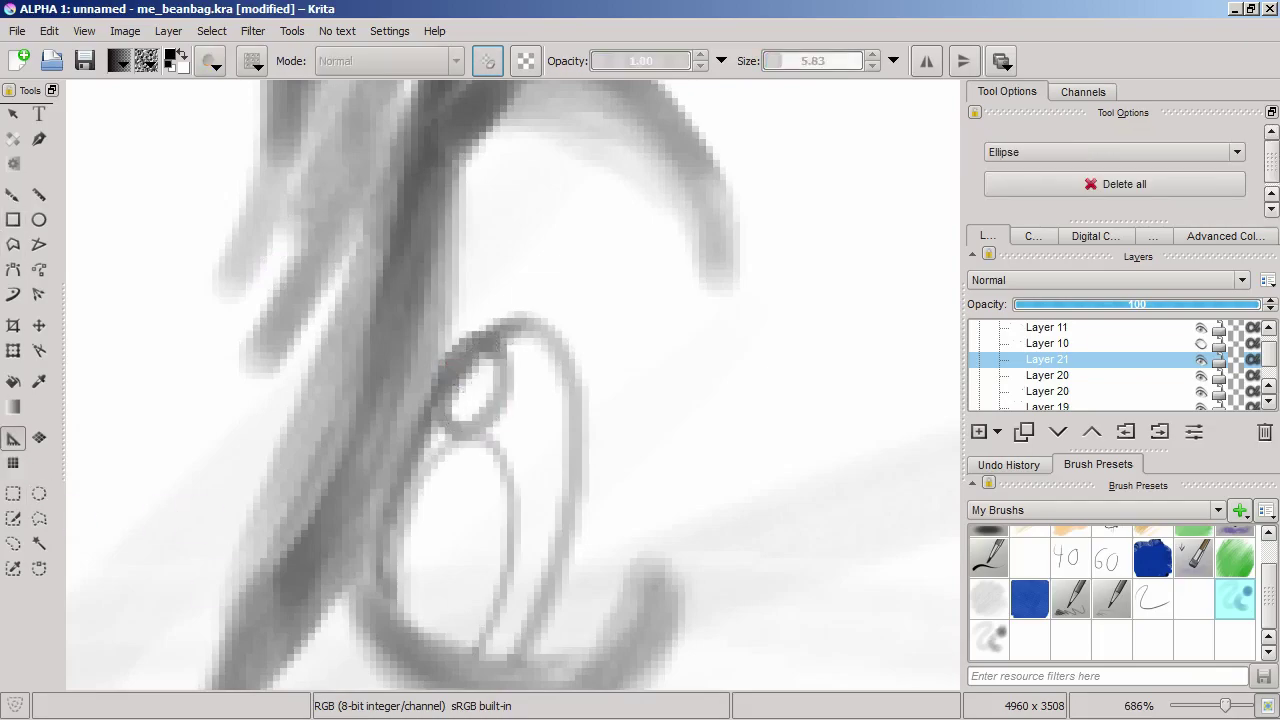
Step: Select the near eye's highlight circle freehand, adjust its placement with Free Transform and clear the selection
key("ctrl+t")
scroll(512, 385, "down", 3)
left_click(13, 543)
mouse_move(560, 429)
left_mouse_down()
mouse_move(700, 346)
mouse_move(640, 330)
left_mouse_up()
key("ctrl+t")
left_click_drag(717, 489, 709, 471)
key("Escape")
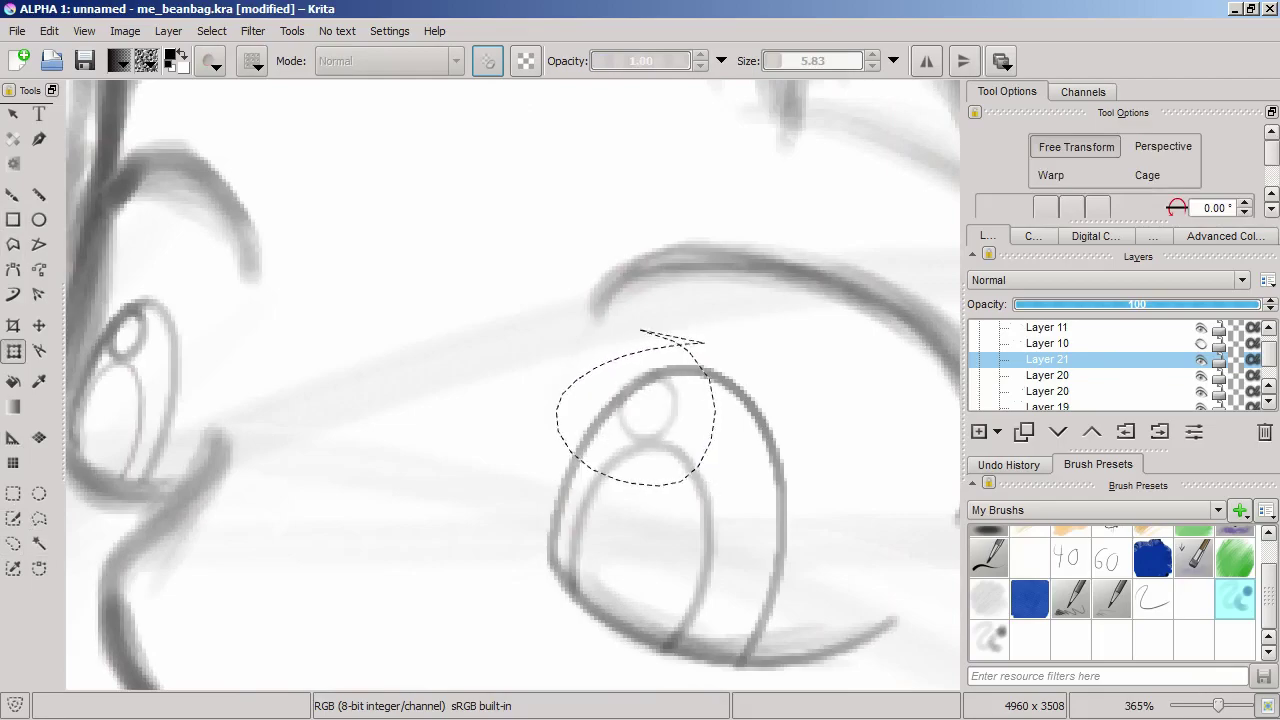
scroll(640, 410, "down", 4)
left_click(211, 31)
left_click(230, 63)
scroll(640, 410, "up", 3)
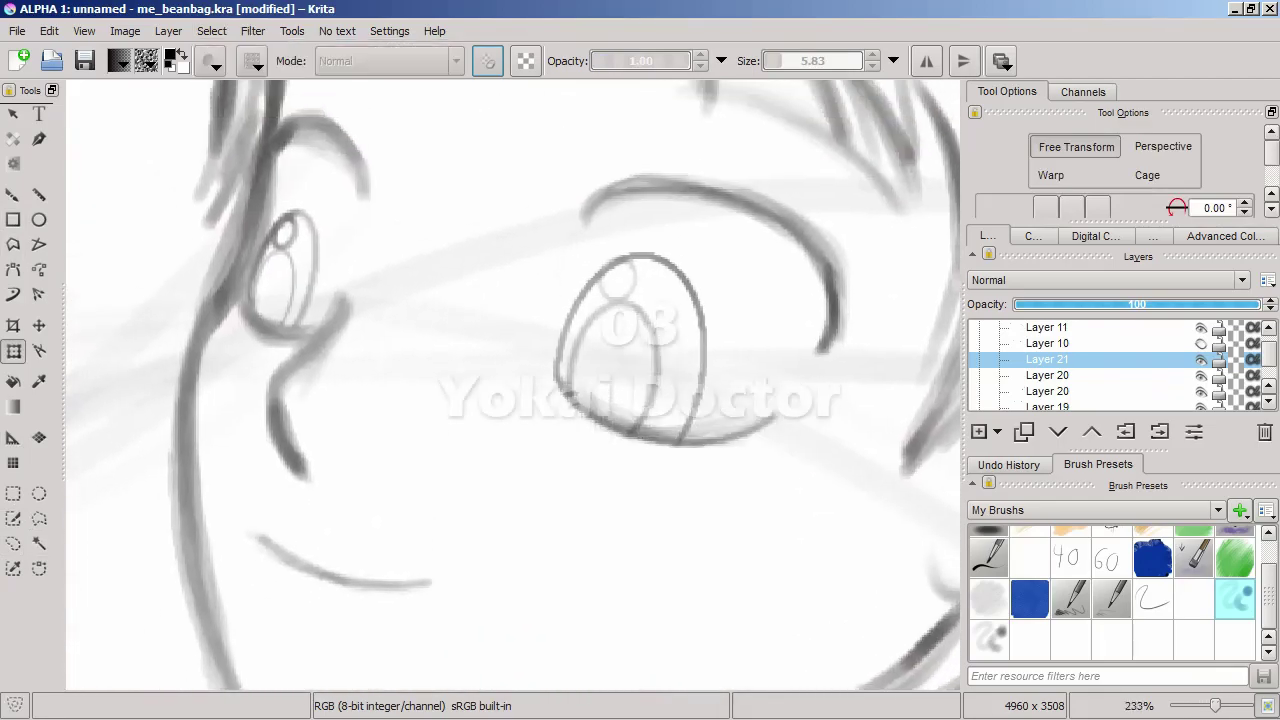
Step: Try a light brush stroke beside the nose on new Layer 22
left_click(13, 194)
left_click(979, 431)
scroll(477, 438, "up", 3)
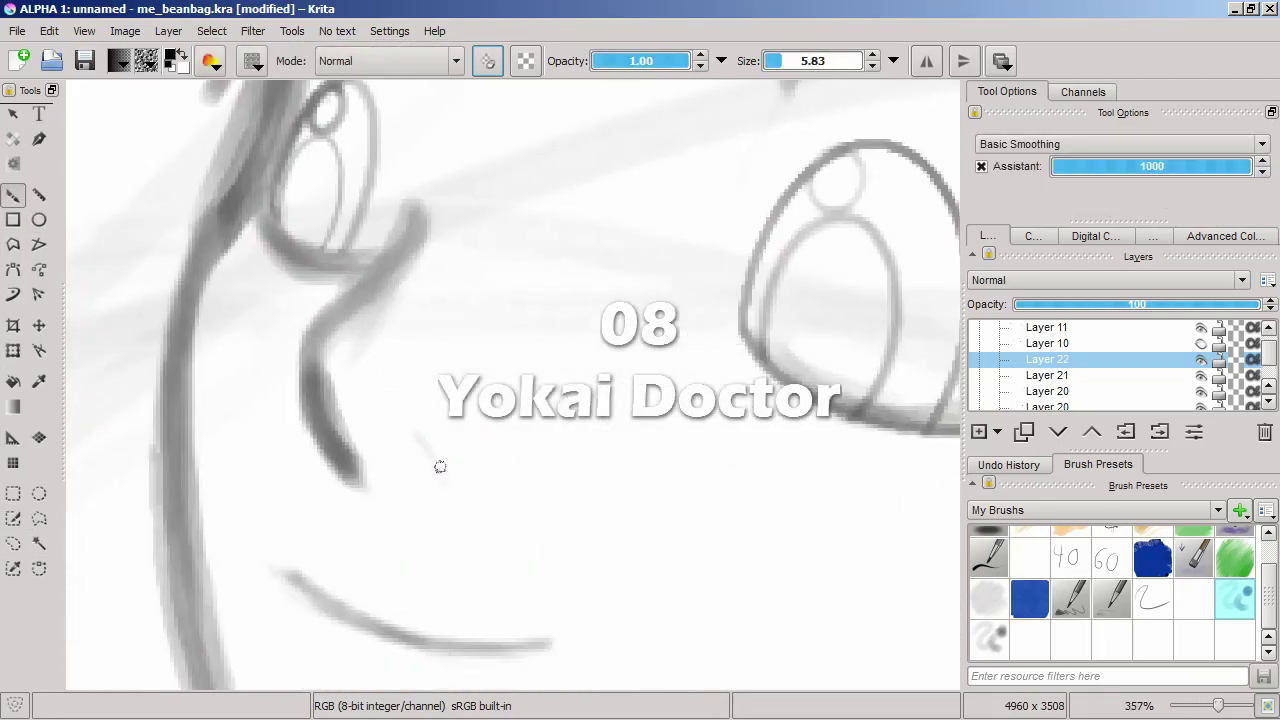
scroll(418, 435, "down", 5)
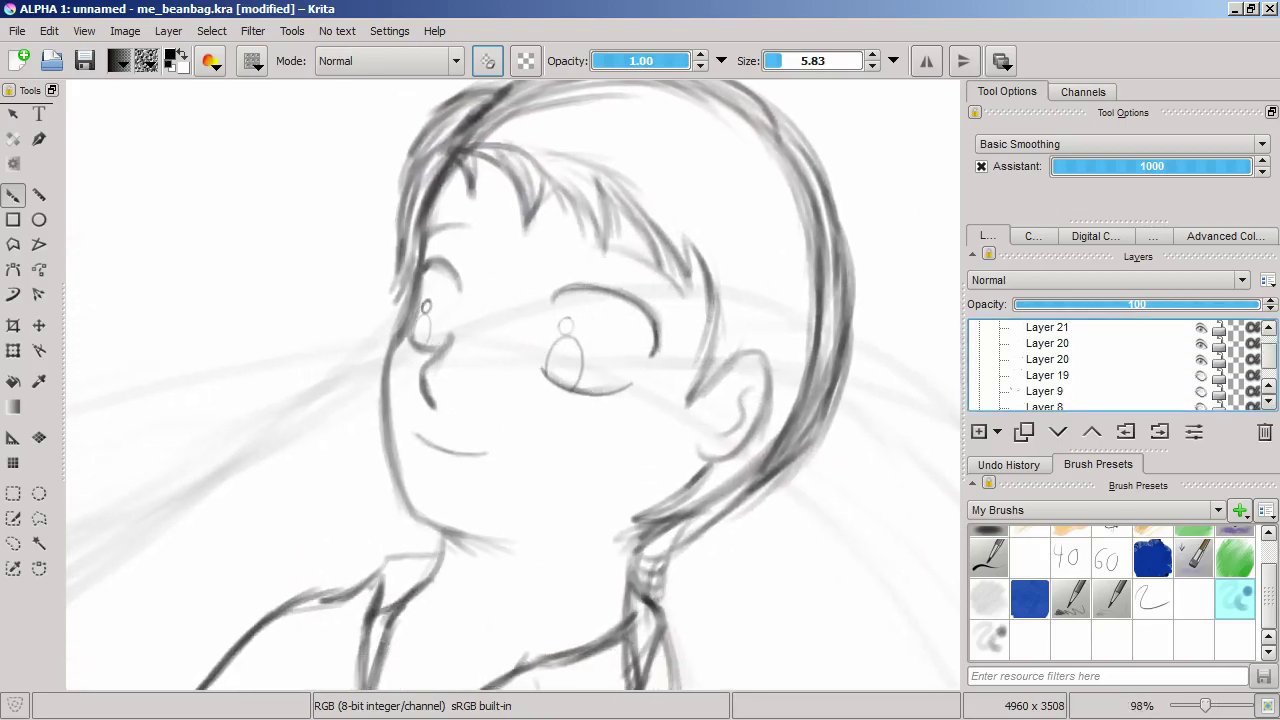
Step: Redraw the nose contour on new Layer 23 above Layer 7 and erase the old nose line on Layer 7
left_click(979, 431)
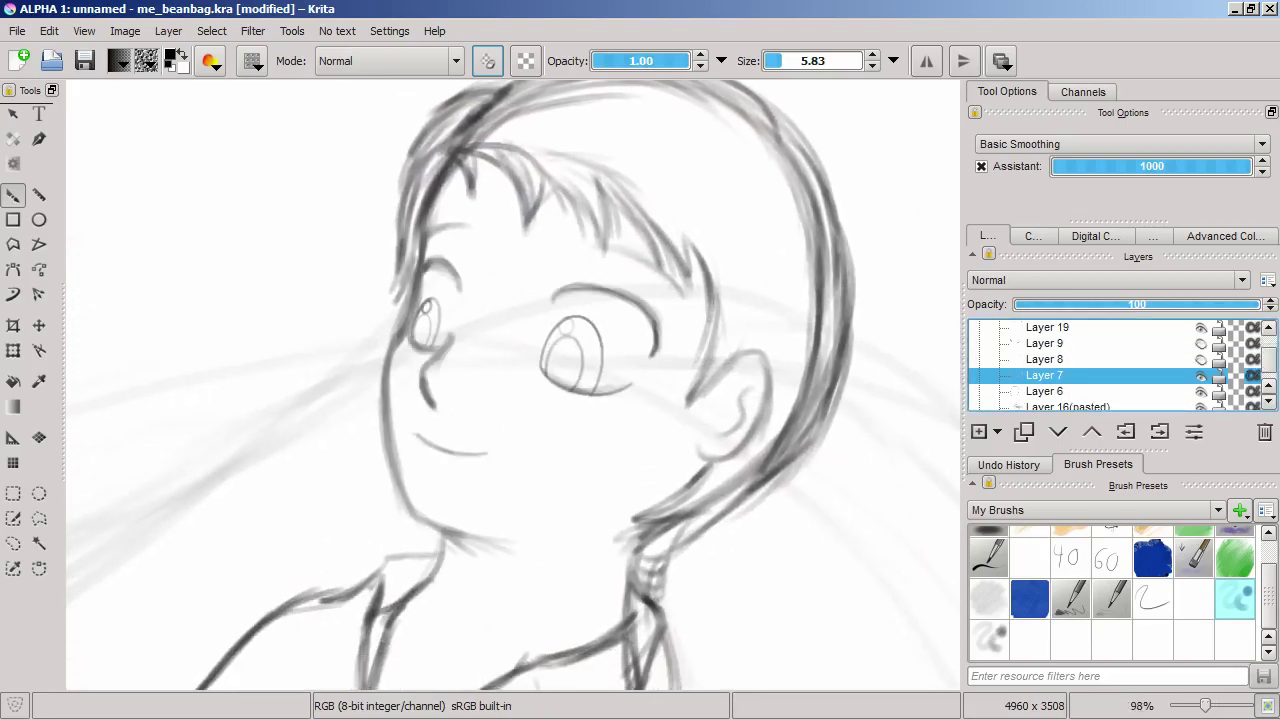
scroll(376, 366, "up", 5)
mouse_move(653, 278)
left_mouse_down()
mouse_move(595, 550)
mouse_move(650, 240)
mouse_move(560, 520)
left_mouse_up()
key("Page_Down")
key("slash")
key("e")
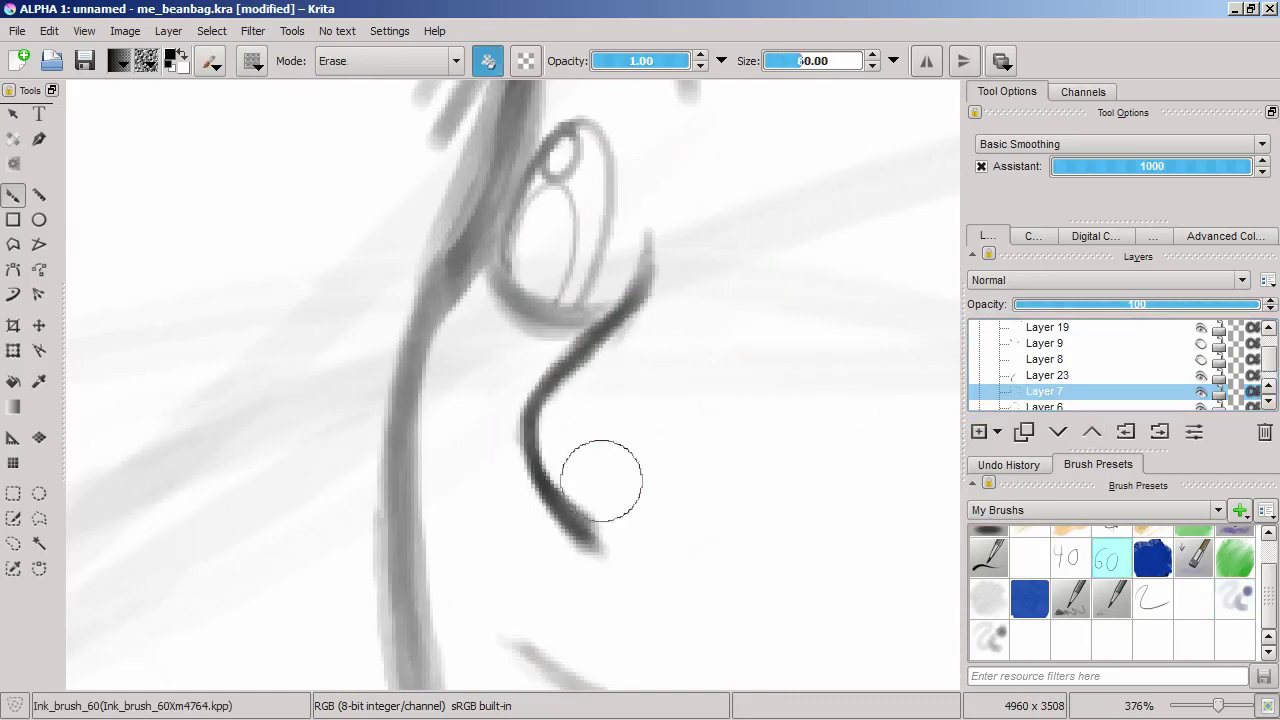
key("slash")
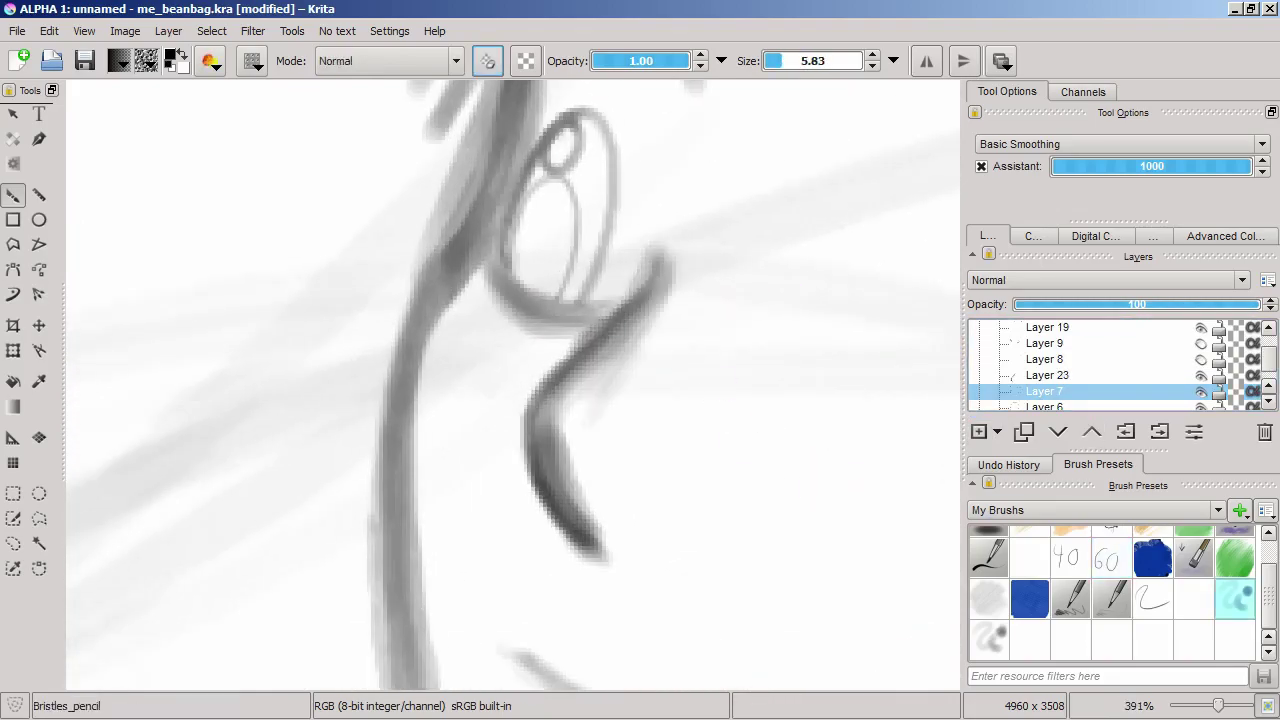
Step: Undo the erasing on Layer 7 and the new nose contour, and make Layer 23 active again
key("ctrl+z")
key("slash")
key("slash")
key("Page_Up")
scroll(771, 476, "down", 5)
scroll(750, 450, "up", 5)
scroll(744, 525, "up", 1)
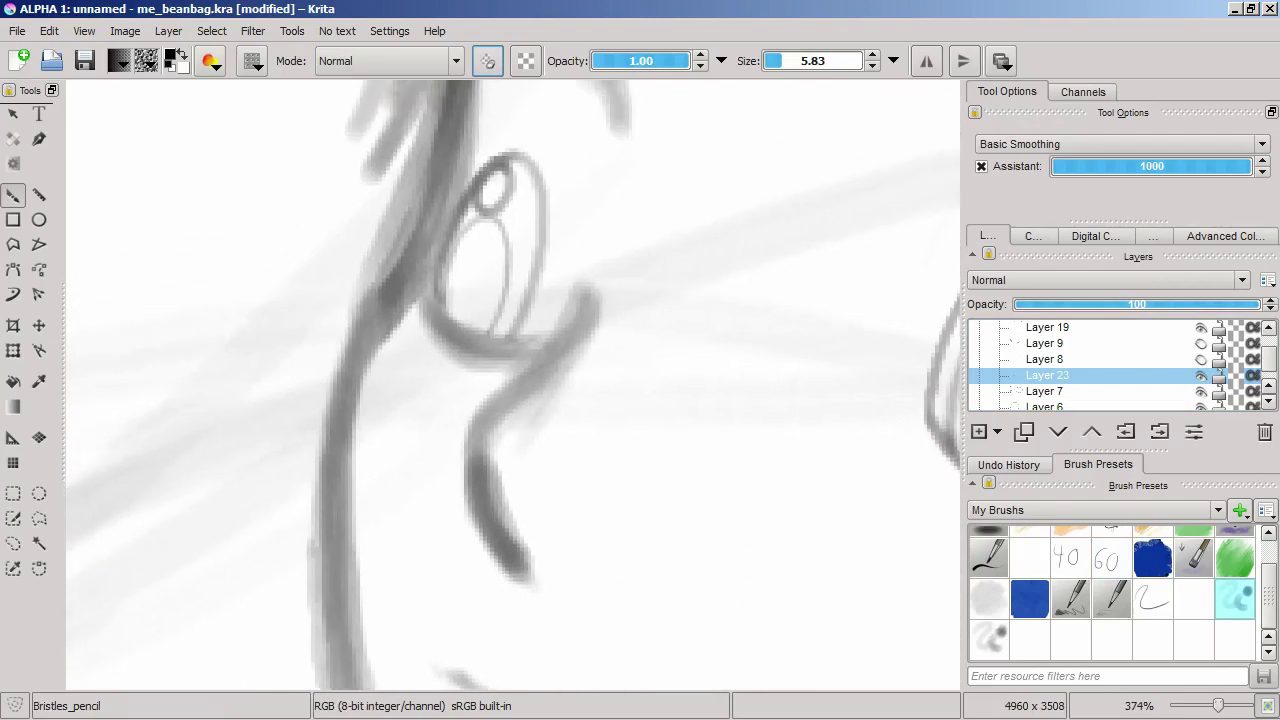
Step: Try redrawing the nose contour on Layer 23 and undo the attempted strokes
mouse_move(608, 303)
left_mouse_down()
mouse_move(460, 477)
mouse_move(566, 411)
left_mouse_up()
key("slash")
key("ctrl+z")
key("slash")
mouse_move(515, 575)
left_mouse_down()
mouse_move(466, 517)
mouse_move(545, 378)
mouse_move(440, 500)
mouse_move(572, 338)
left_mouse_up()
key("slash")
key("ctrl+z")
key("slash")
scroll(460, 440, "down", 8)
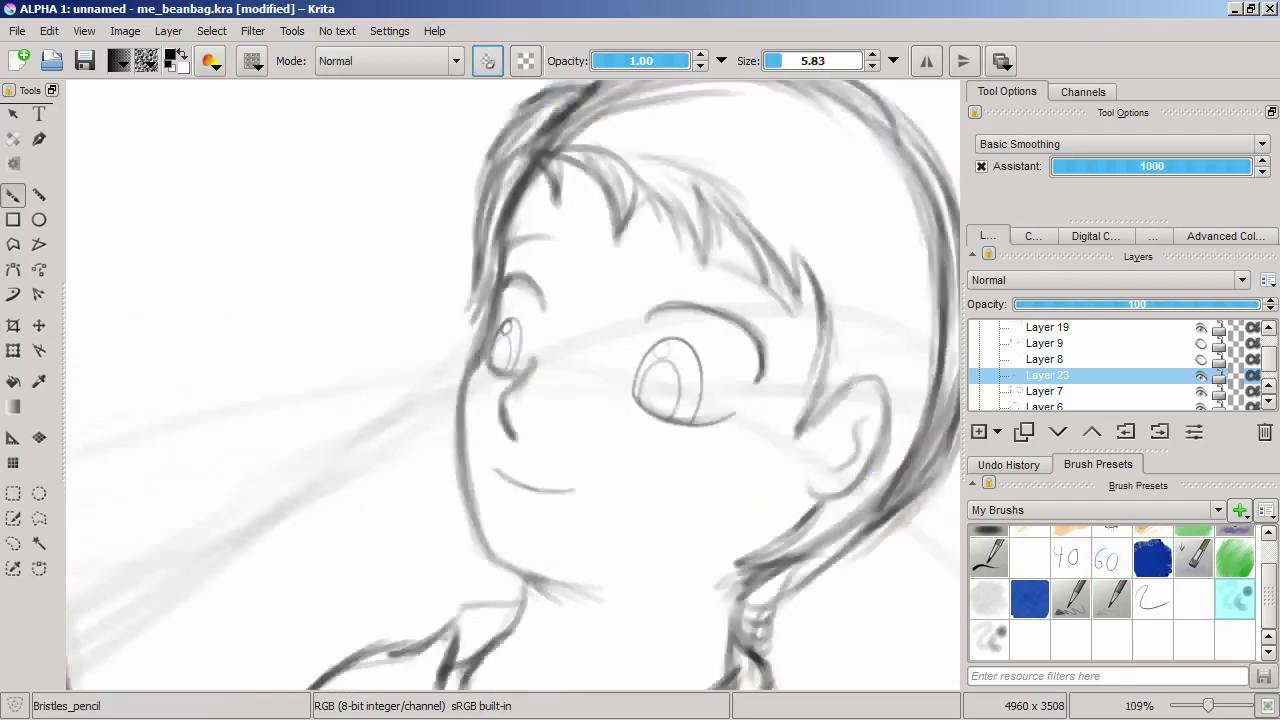
Step: Sketch the near leg's knee creases and shin contour down to the trouser cuff on Layer 15
key("Page_Down")
key("Page_Up")
key("Page_Up")
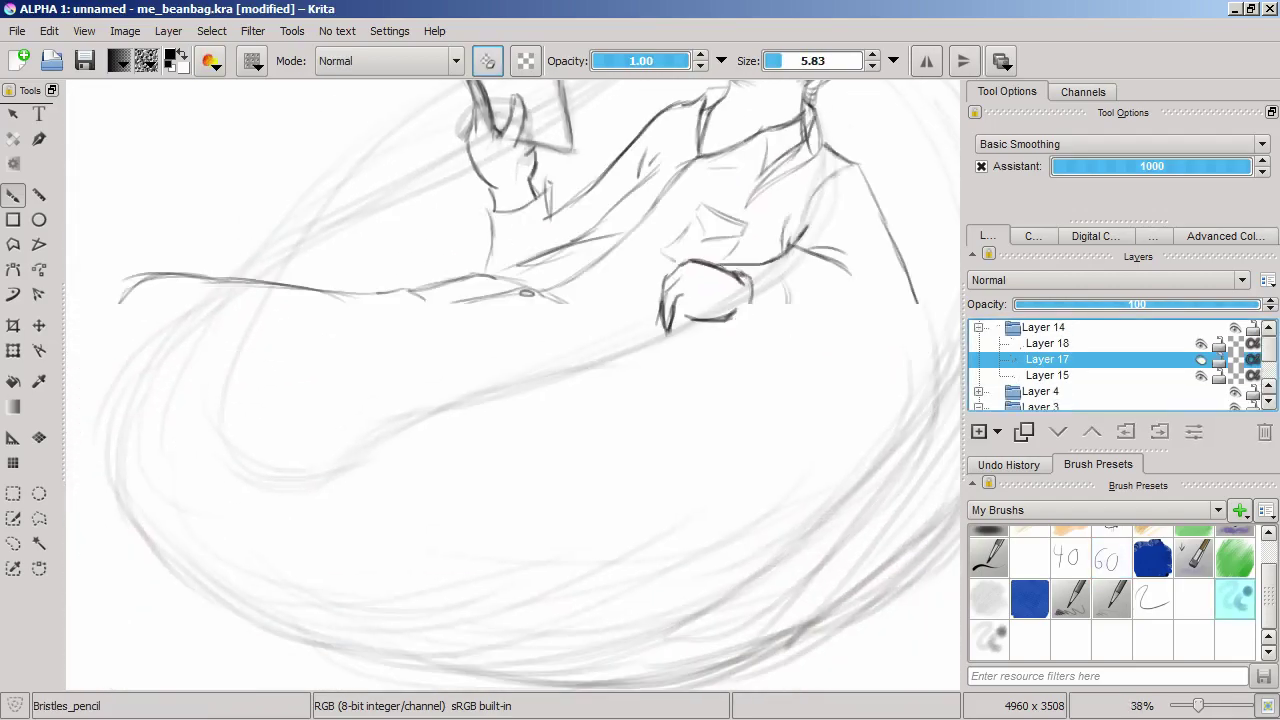
key("Page_Down")
key("Page_Down")
scroll(190, 600, "up", 3)
scroll(566, 350, "down", 3)
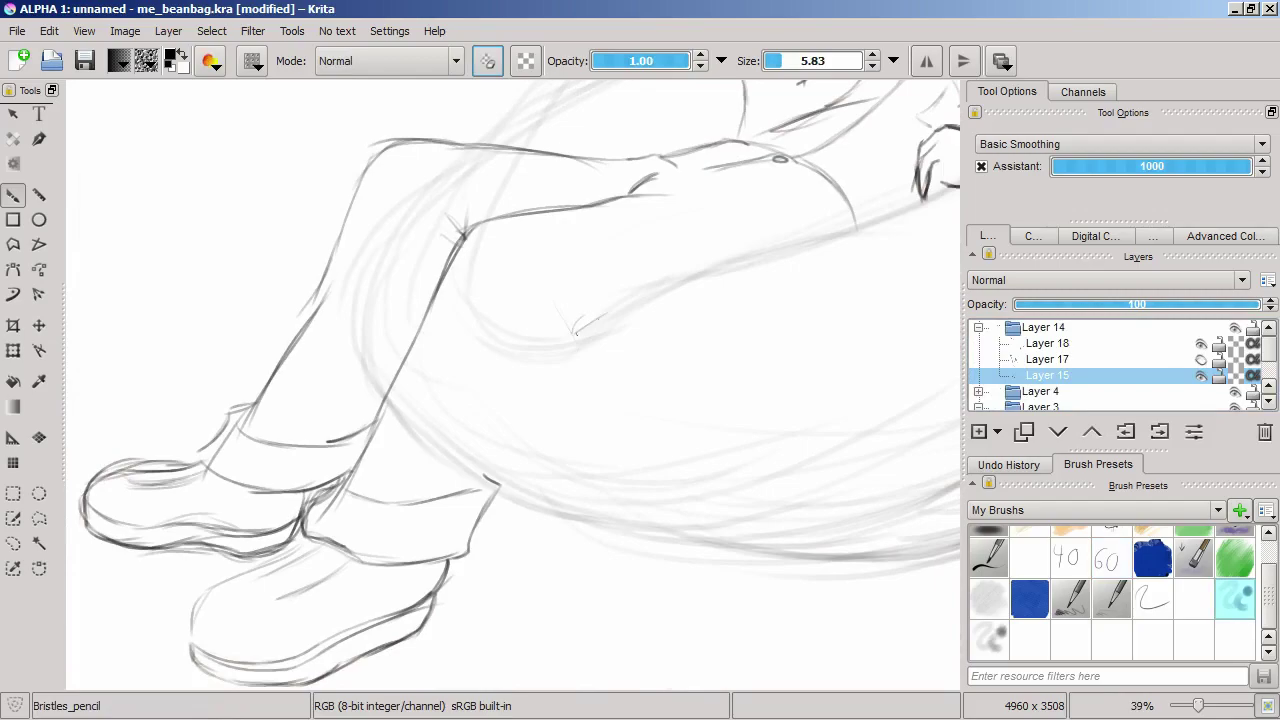
scroll(568, 409, "up", 6)
mouse_move(530, 488)
left_mouse_down()
mouse_move(622, 350)
mouse_move(796, 332)
left_mouse_up()
scroll(561, 451, "down", 5)
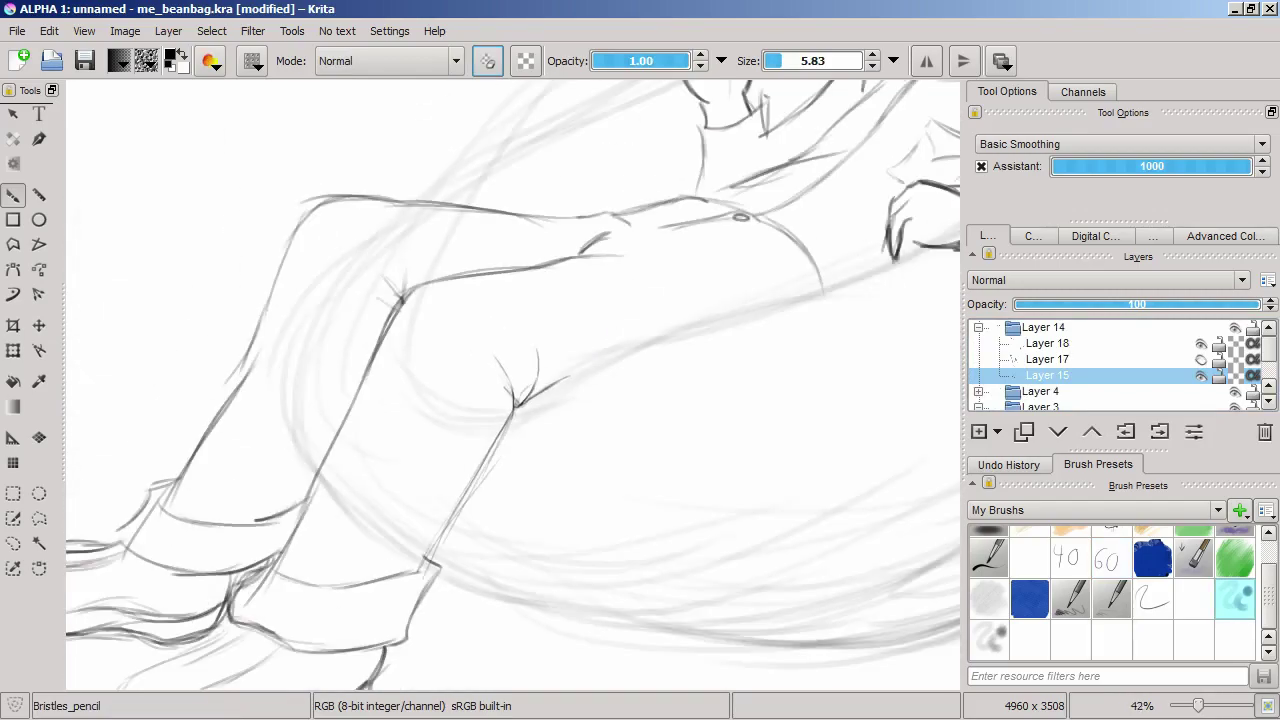
scroll(600, 456, "up", 4)
scroll(629, 492, "down", 6)
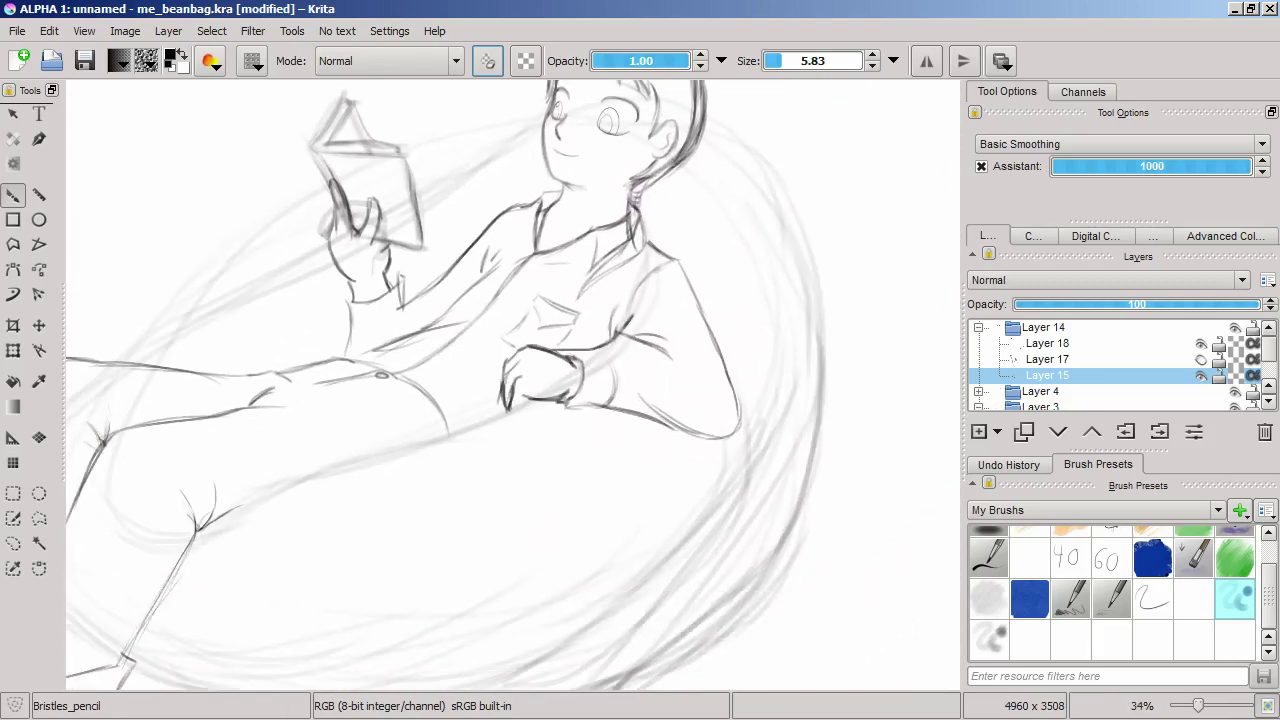
Step: Sketch a large round foot with a sole pad and three claws on new Layer 24 in the Layer 3 group, with brush size 25 and opacity 0.70
left_click(381, 375)
scroll(381, 375, "up", 2)
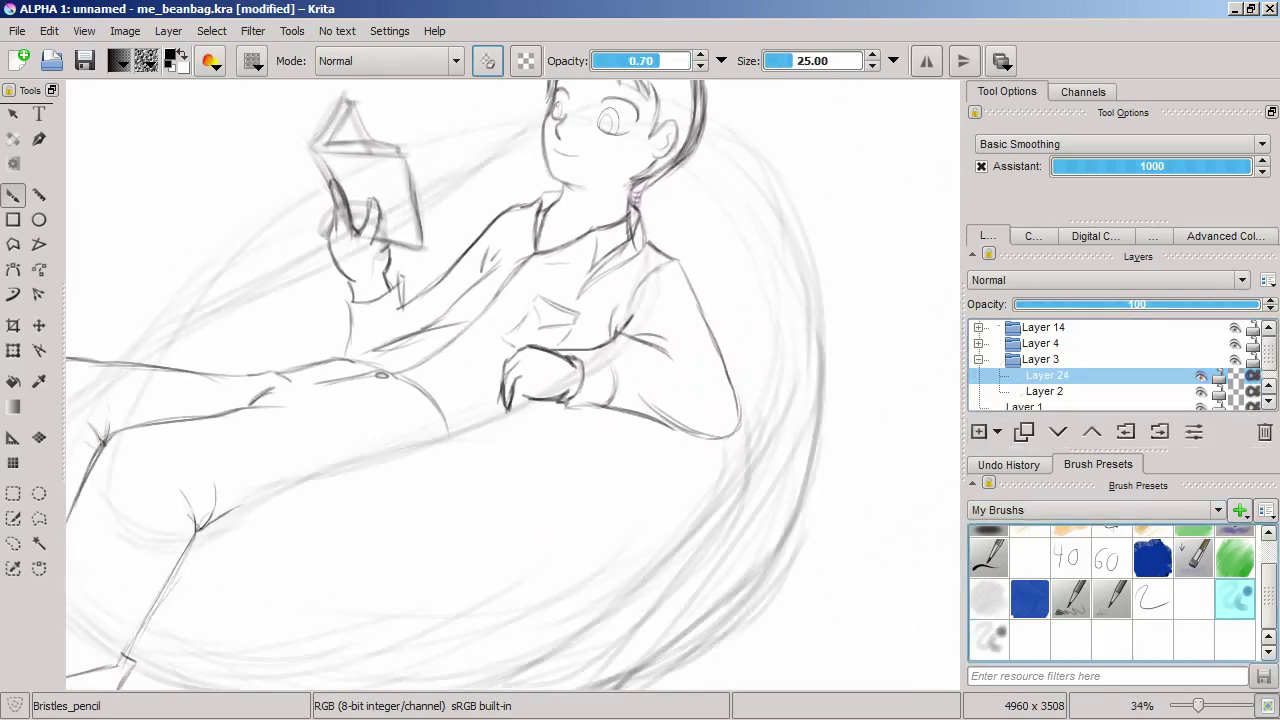
left_click_drag(704, 164, 576, 389)
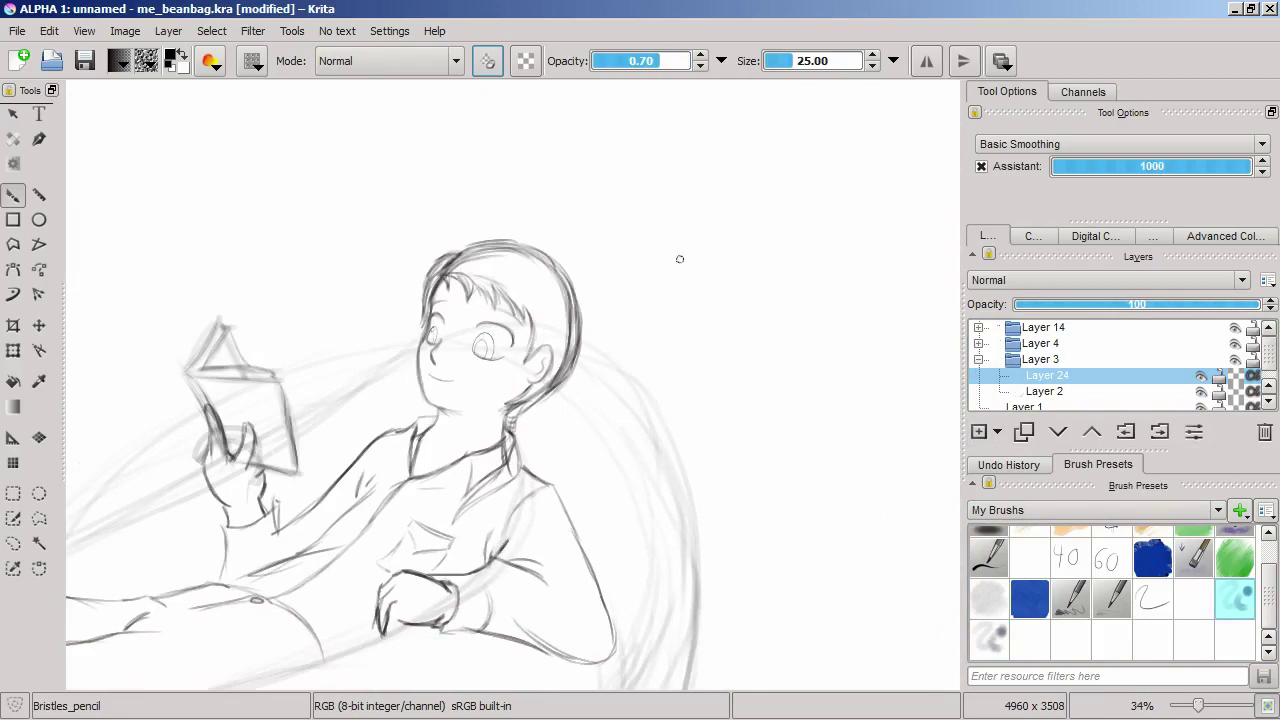
scroll(690, 240, "down", 2)
scroll(380, 471, "up", 3)
mouse_move(400, 441)
left_mouse_down()
mouse_move(350, 498)
mouse_move(495, 506)
mouse_move(449, 448)
mouse_move(286, 472)
mouse_move(476, 565)
mouse_move(540, 470)
mouse_move(508, 493)
mouse_move(305, 351)
mouse_move(404, 579)
mouse_move(403, 420)
left_mouse_up()
left_click_drag(556, 508, 546, 515)
mouse_move(389, 404)
left_mouse_down()
mouse_move(405, 562)
mouse_move(389, 409)
mouse_move(426, 408)
mouse_move(475, 547)
mouse_move(486, 487)
left_mouse_up()
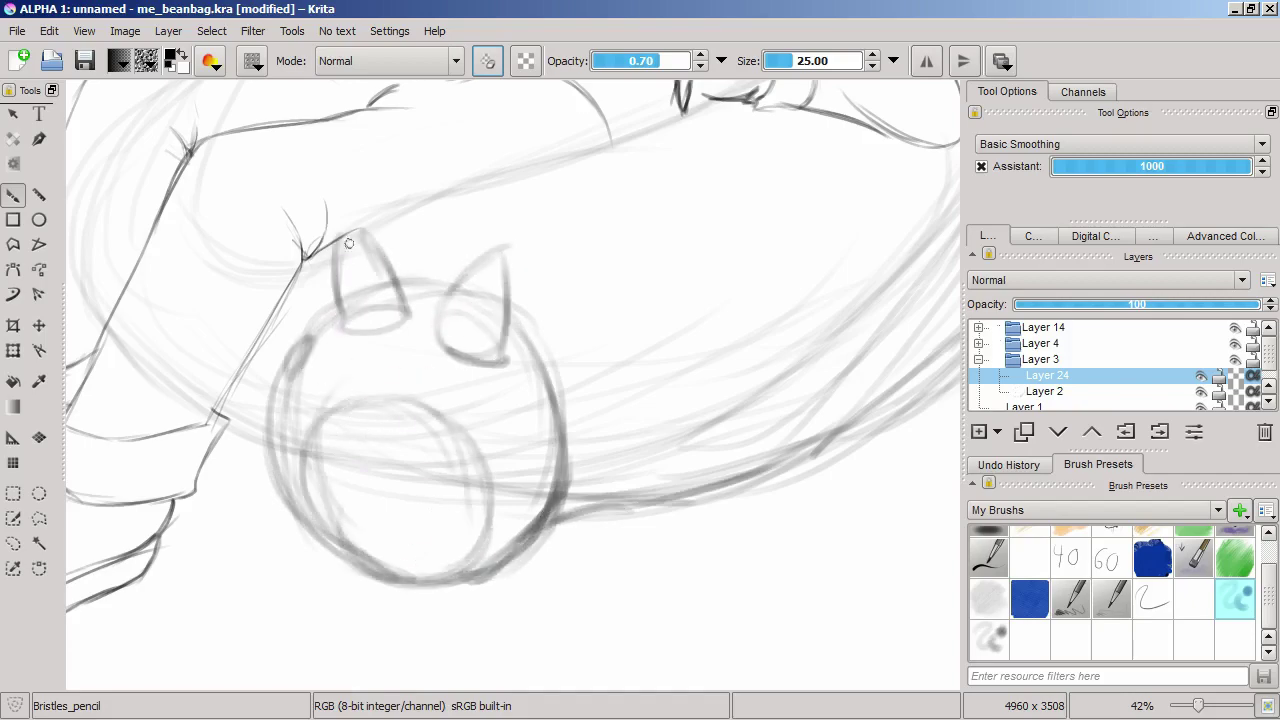
left_click_drag(264, 311, 243, 320)
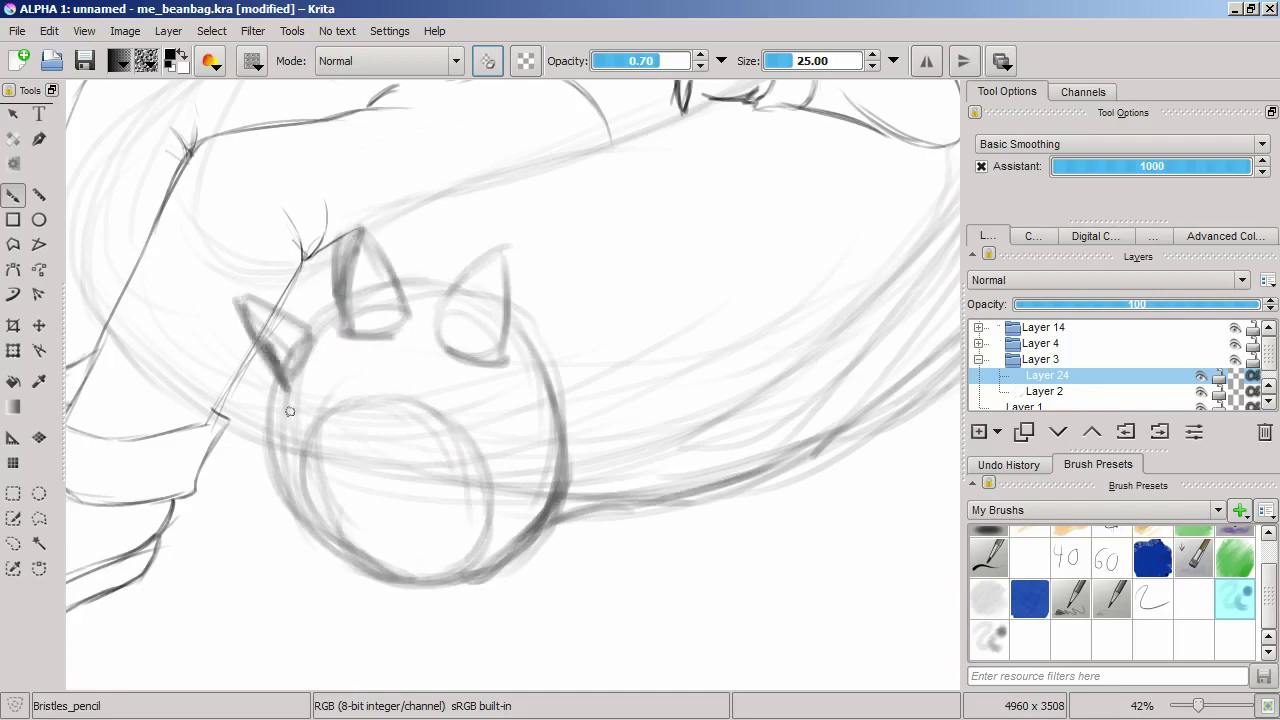
Step: Sketch a long tapering limb with three claws extending from behind the figure's back to the canvas's lower edge on Layer 24
scroll(290, 411, "up", 3)
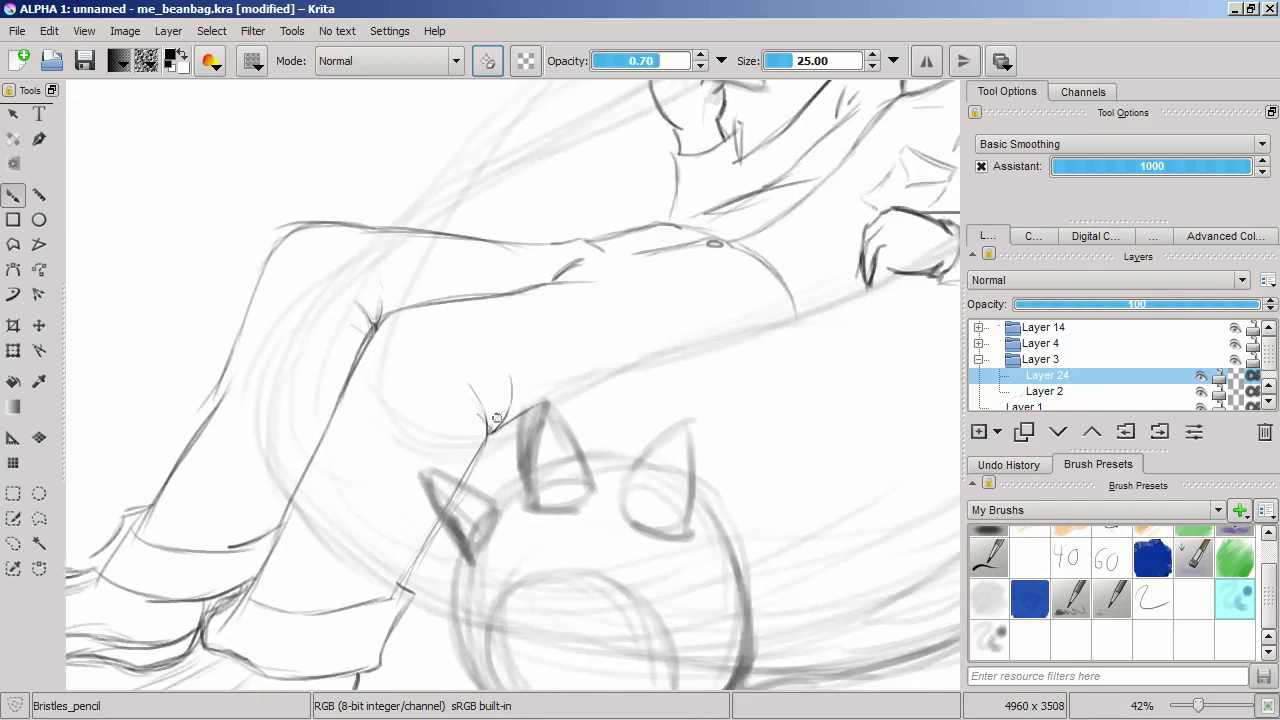
scroll(400, 380, "down", 3)
scroll(563, 380, "up", 1)
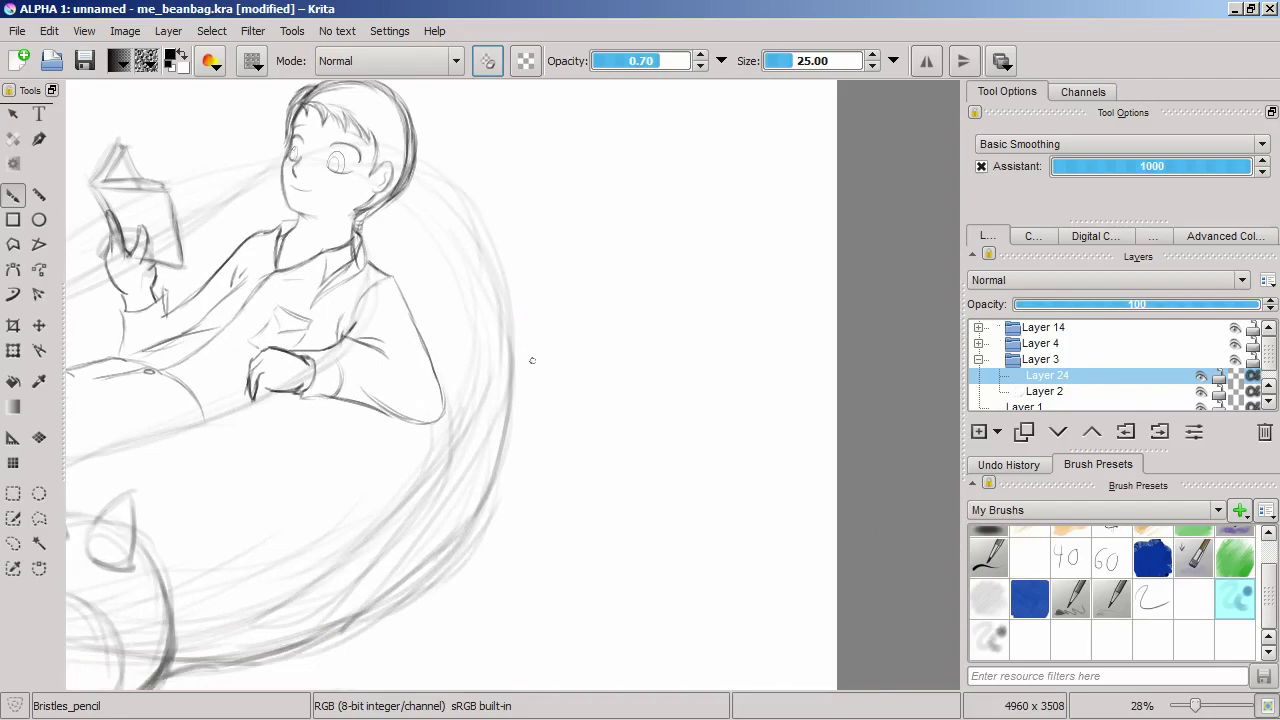
scroll(508, 276, "down", 3)
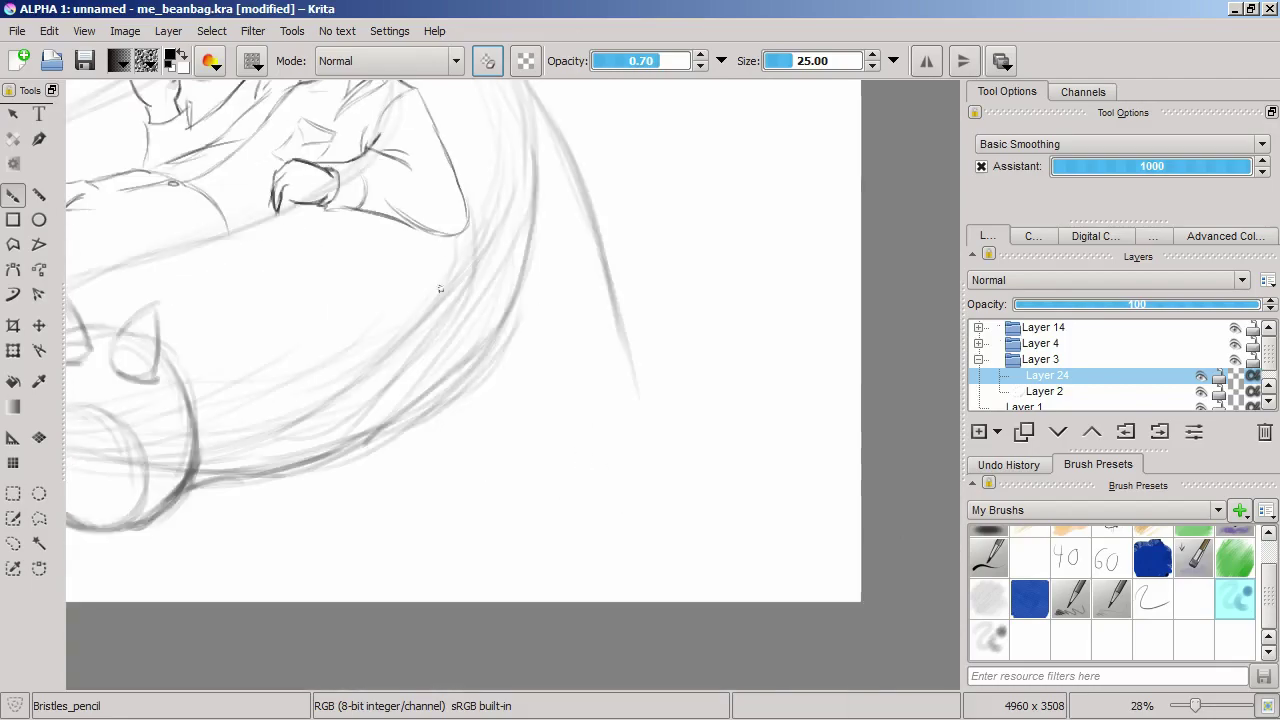
left_click_drag(451, 412, 537, 497)
left_click_drag(421, 294, 451, 412)
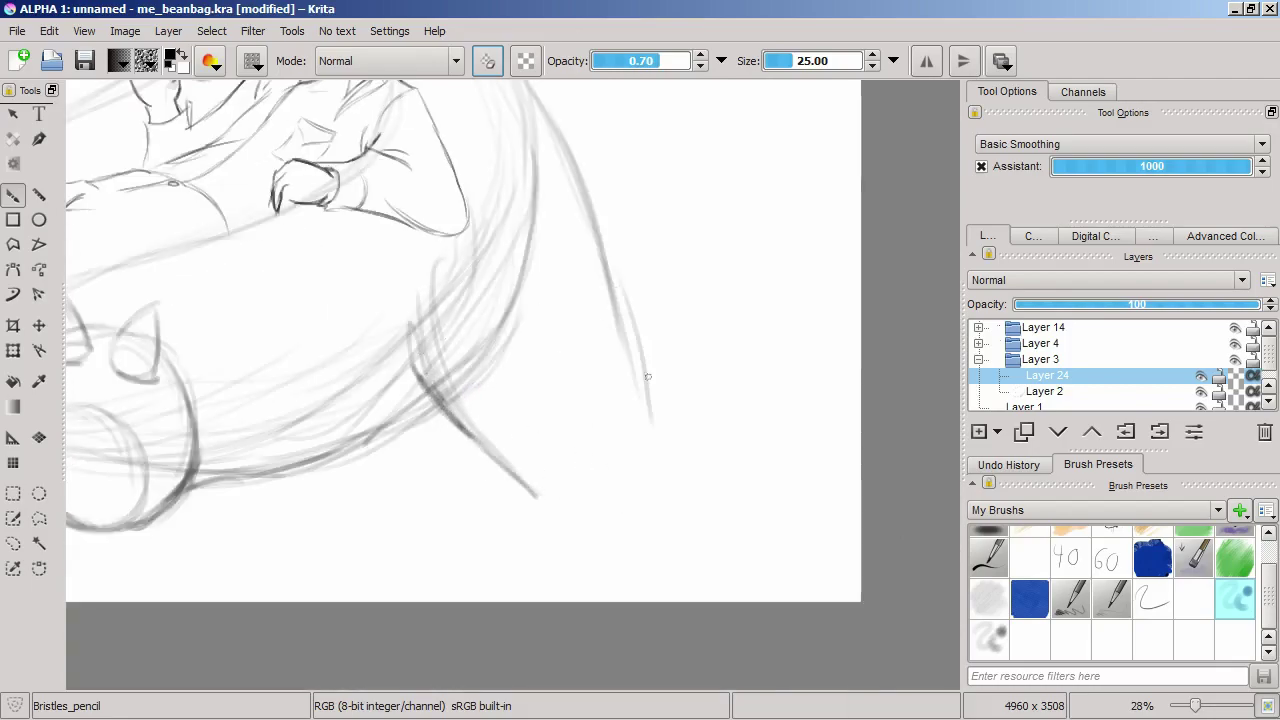
left_click_drag(660, 400, 543, 457)
scroll(548, 462, "down", 2)
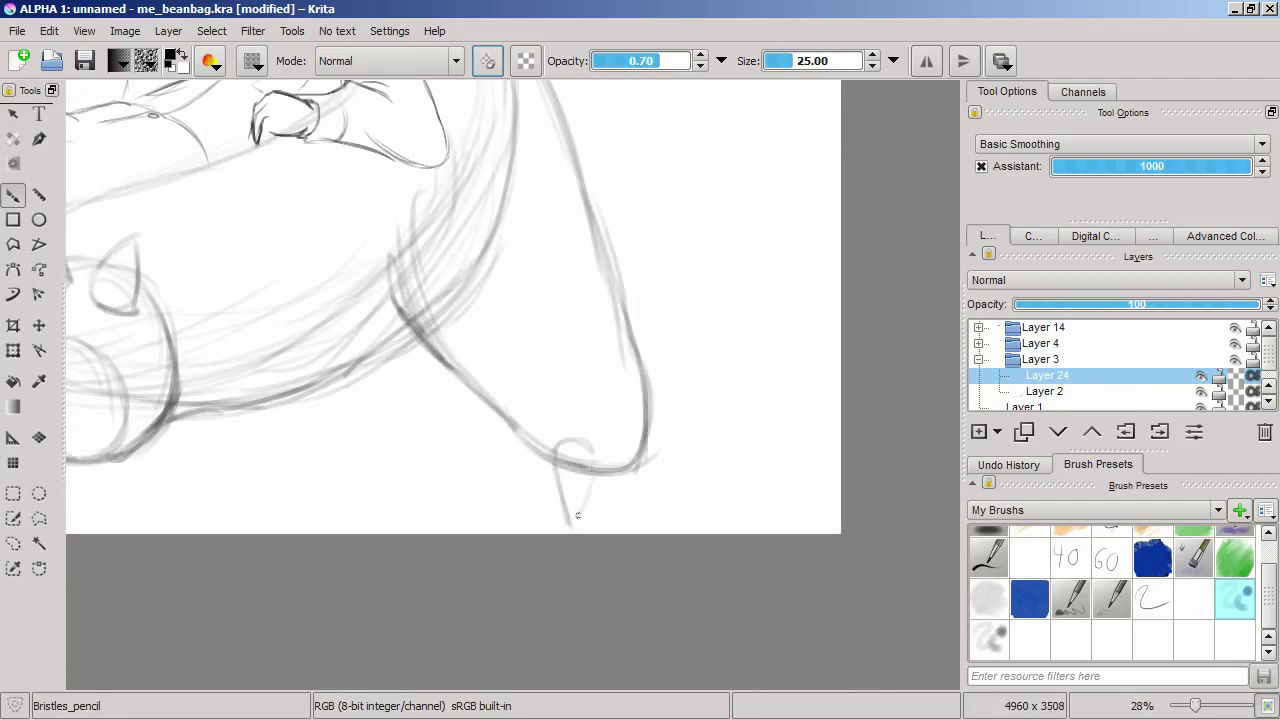
left_click_drag(664, 443, 710, 430)
scroll(664, 443, "up", 2)
scroll(664, 443, "down", 3)
scroll(664, 443, "up", 4)
scroll(512, 386, "down", 4)
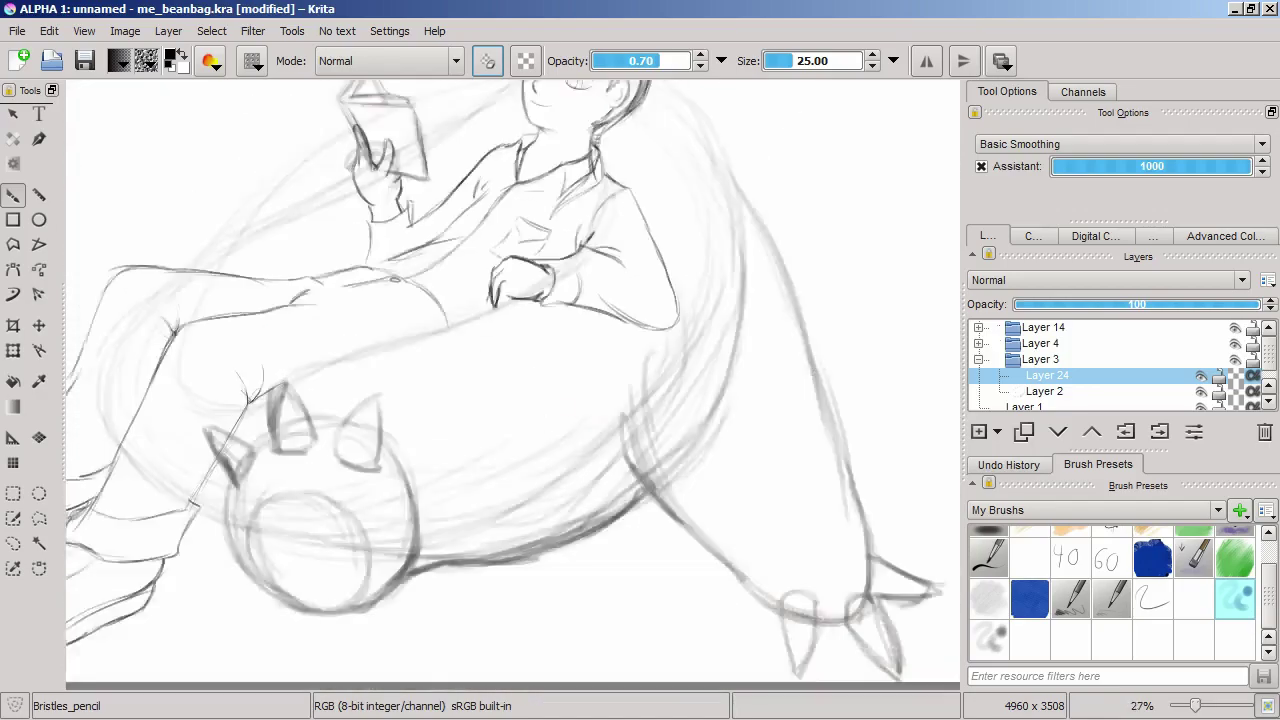
Step: Sketch a large round head with an inner face outline, closed eyes and two pointed ears behind the figure on new Layer 25
left_click(979, 431)
scroll(612, 397, "up", 2)
scroll(557, 236, "down", 2)
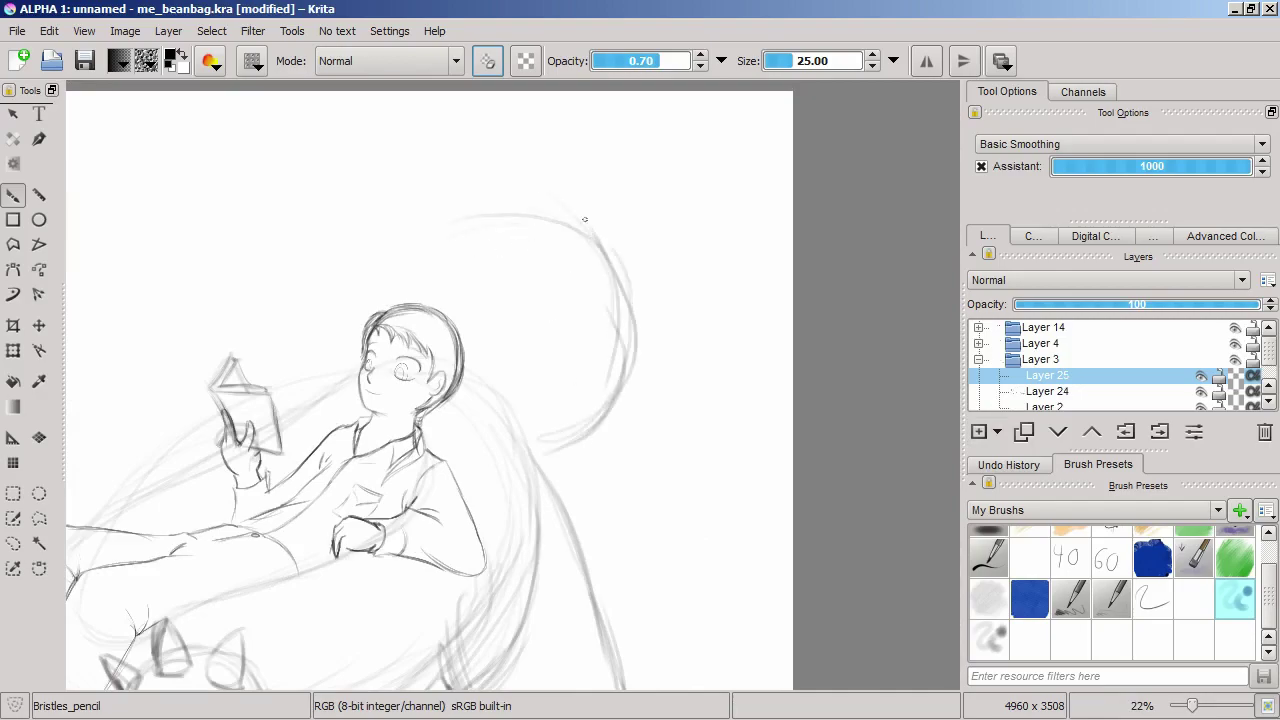
scroll(574, 265, "up", 3)
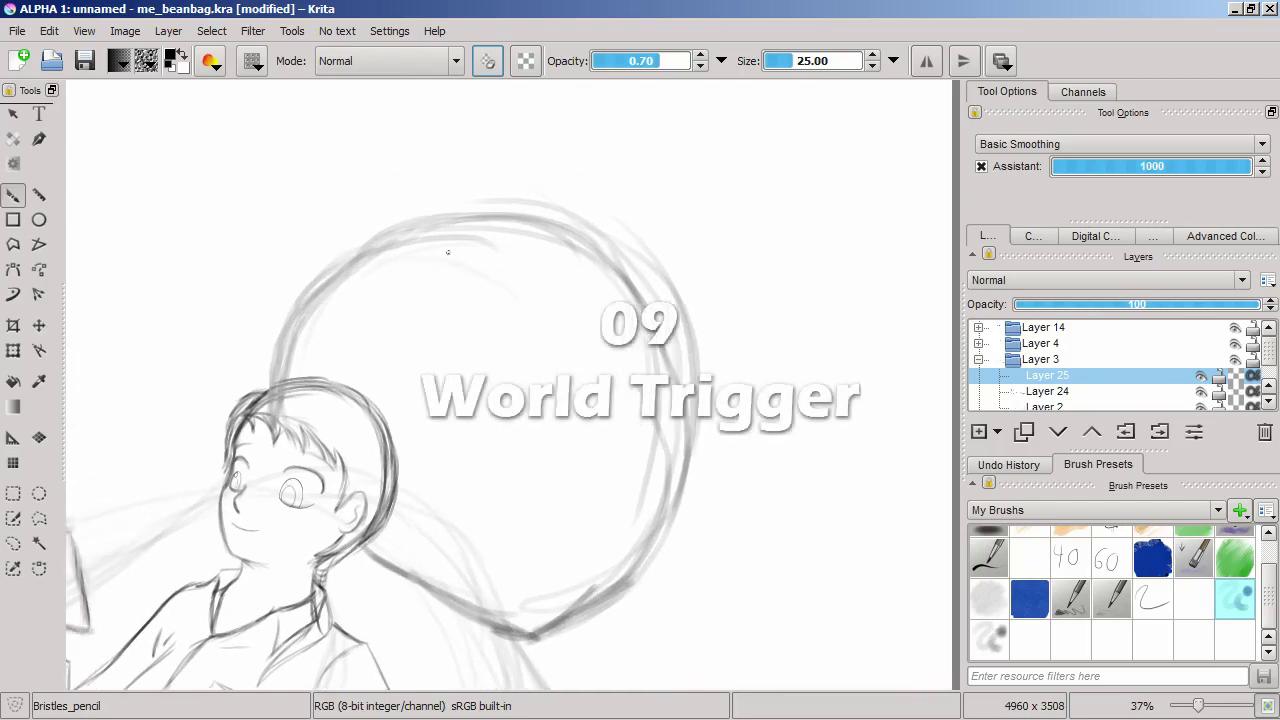
mouse_move(390, 541)
left_mouse_down()
mouse_move(525, 464)
mouse_move(386, 286)
left_mouse_up()
left_click_drag(545, 372, 468, 238)
mouse_move(620, 292)
left_mouse_down()
mouse_move(776, 302)
mouse_move(690, 450)
left_mouse_up()
left_click_drag(522, 212, 491, 130)
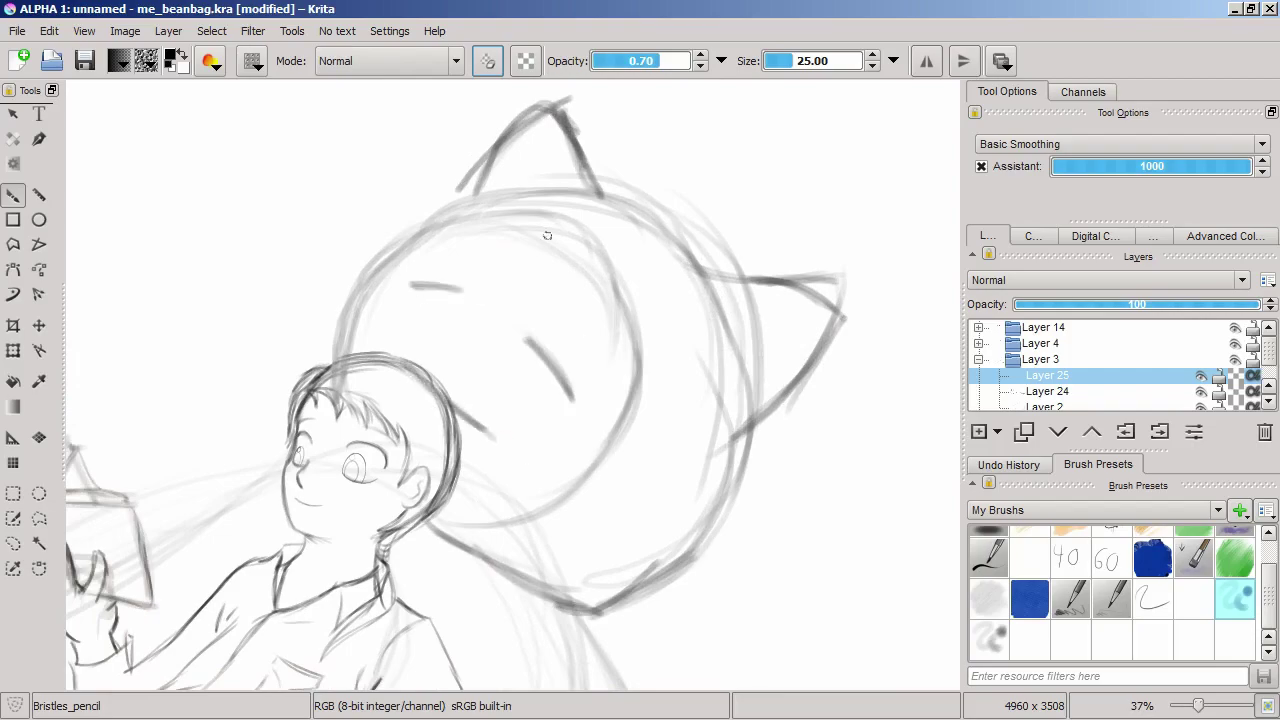
Step: Draw the beanbag creature's upper body contour from the head past the book to the figure's knees
scroll(551, 331, "down", 3)
scroll(418, 378, "up", 4)
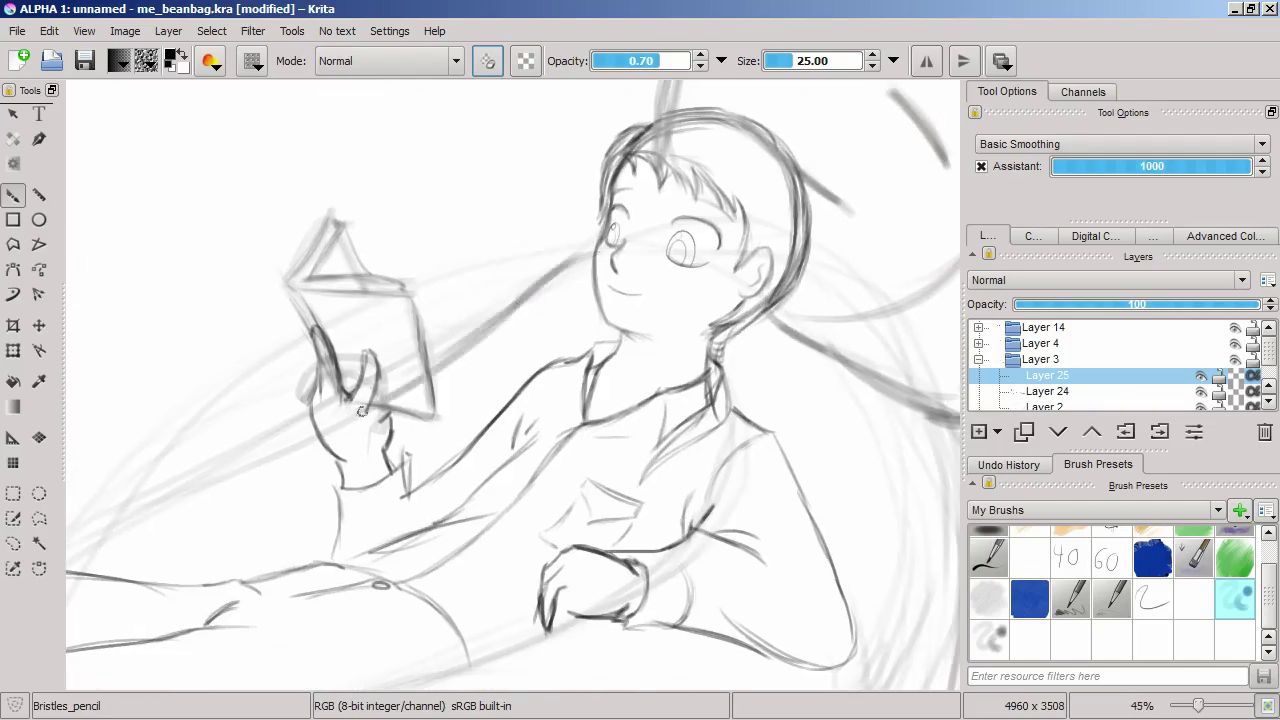
scroll(418, 378, "down", 5)
scroll(340, 420, "up", 7)
mouse_move(410, 400)
left_mouse_down()
mouse_move(823, 236)
mouse_move(480, 345)
left_mouse_up()
scroll(446, 461, "down", 5)
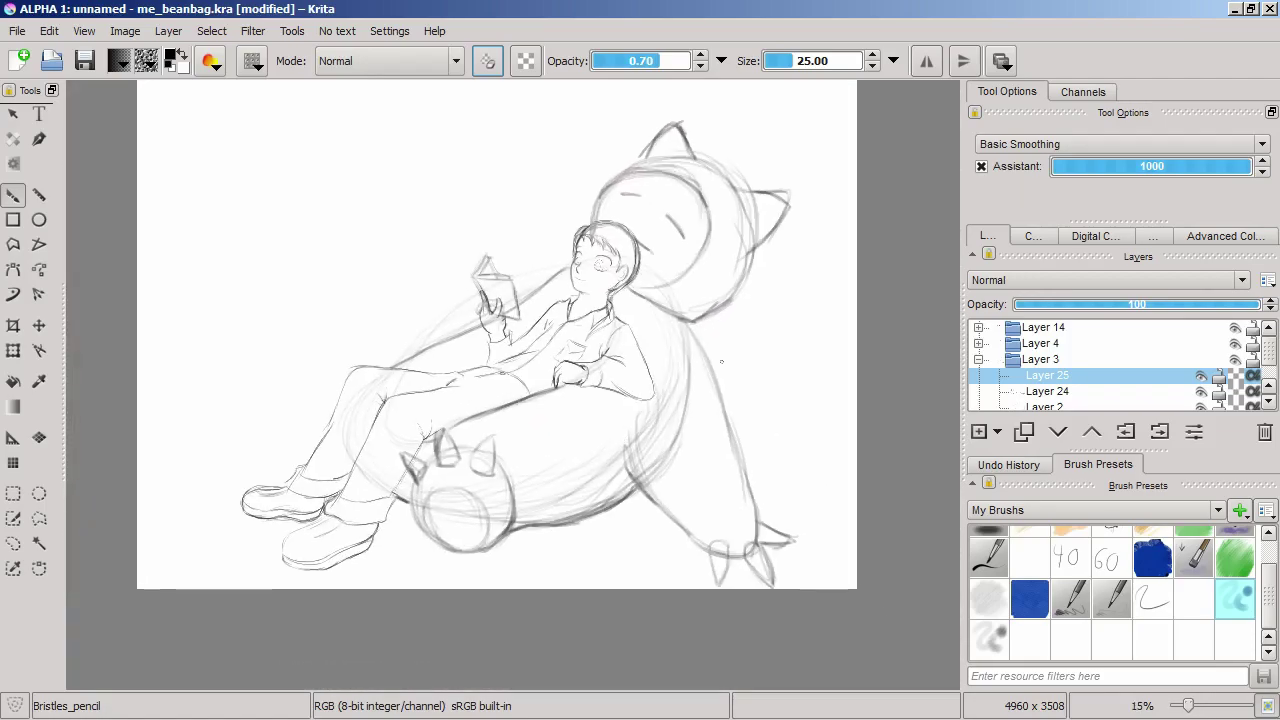
Step: Draw beanbag fold lines beneath the resting hand and behind the raised forearm
scroll(446, 461, "up", 3)
left_click_drag(503, 454, 440, 460)
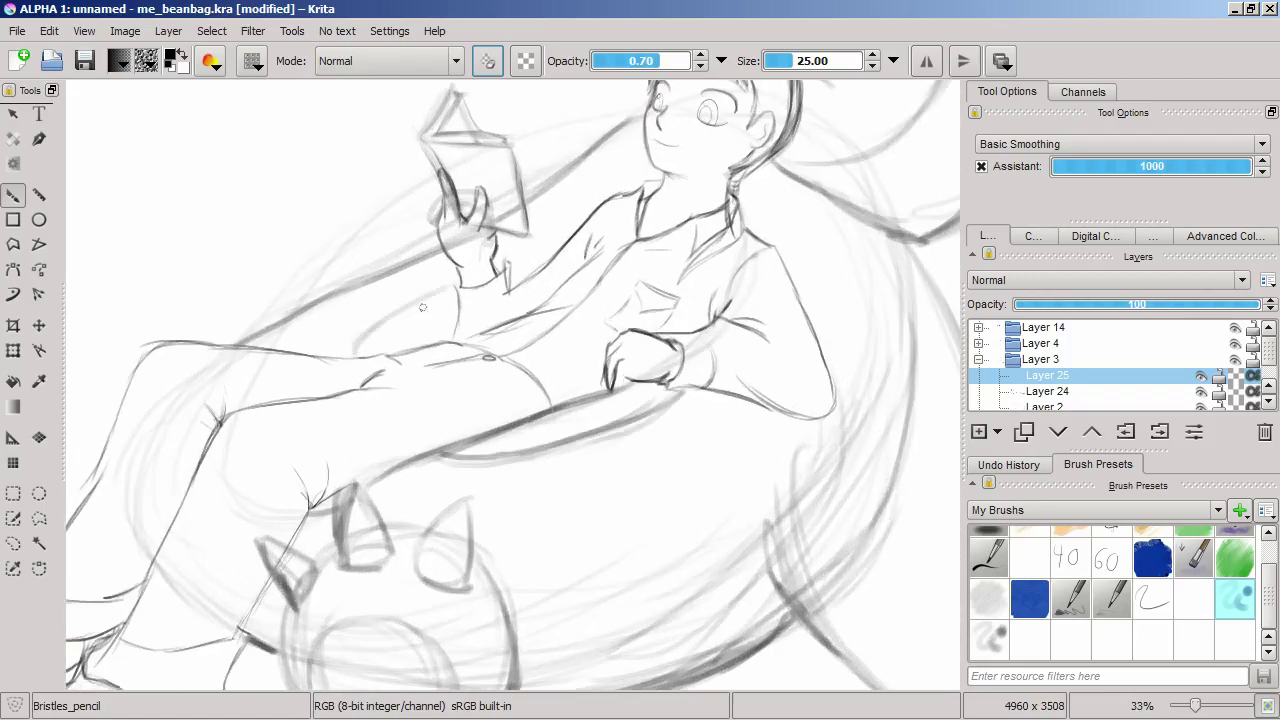
left_click_drag(459, 287, 576, 248)
left_click_drag(492, 268, 342, 358)
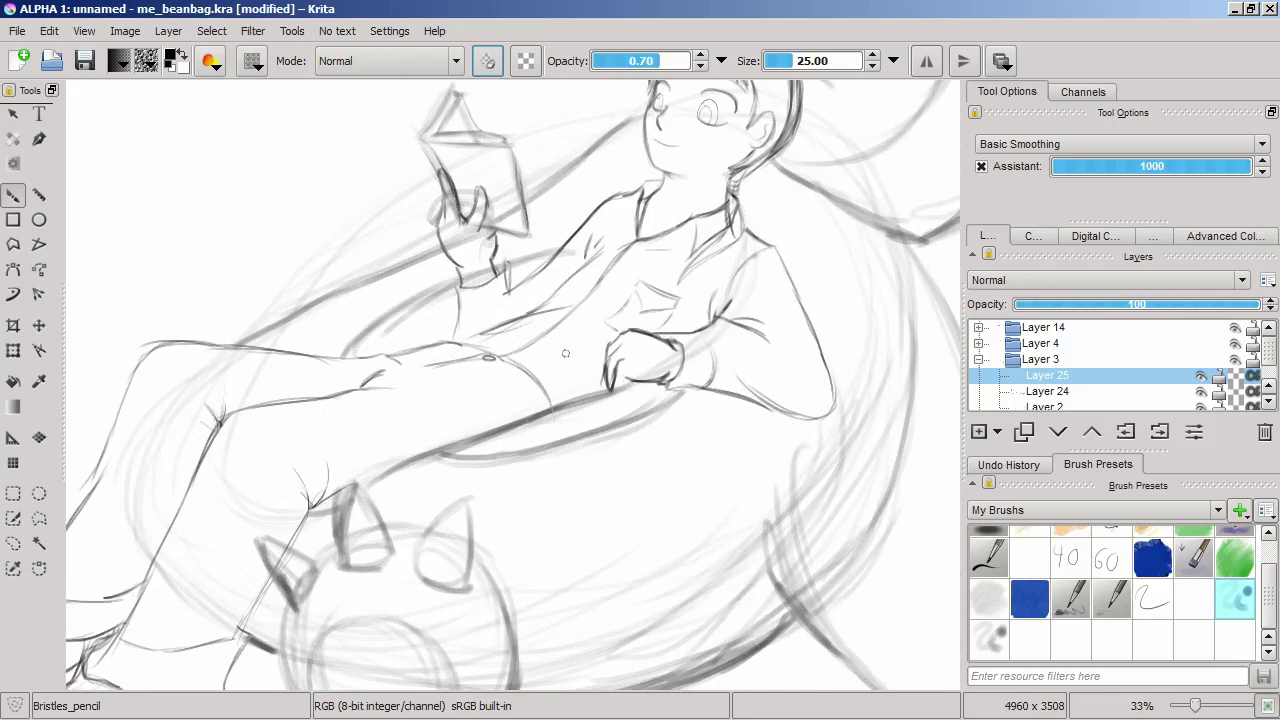
Step: Hide the rough beanbag sketch on Layer 2
scroll(569, 358, "down", 3)
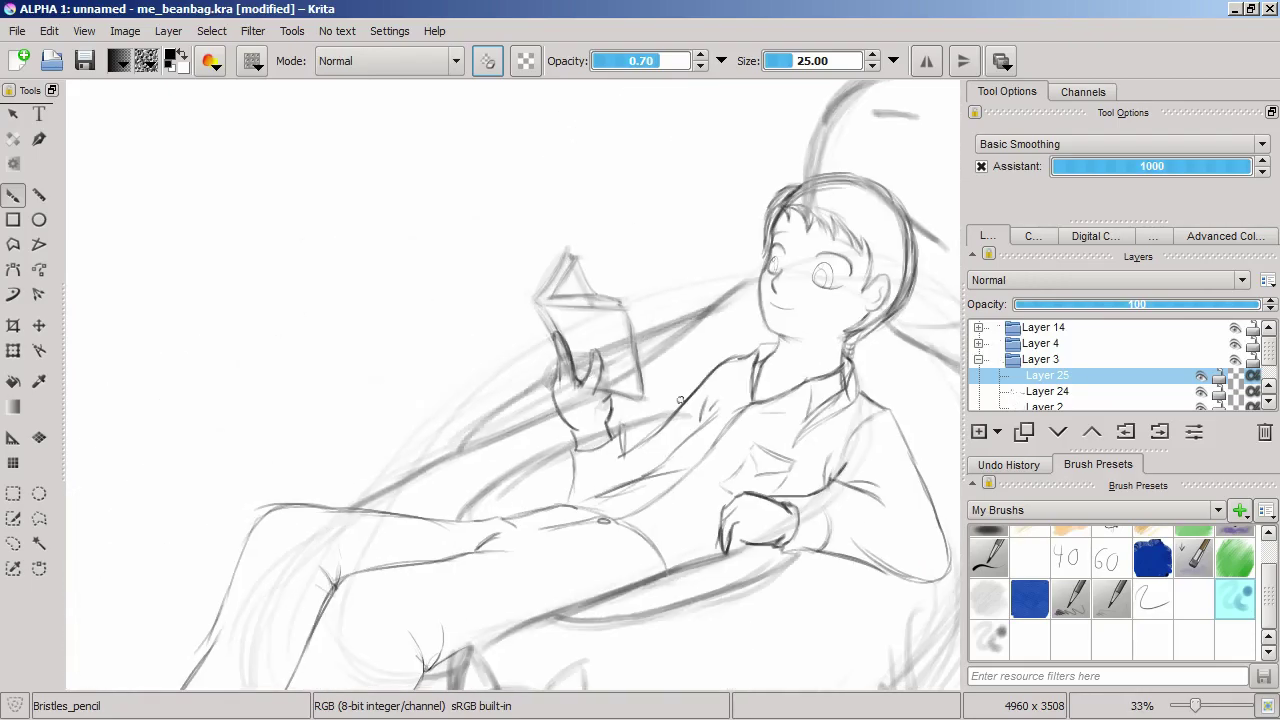
scroll(569, 358, "down", 2)
scroll(1100, 375, "down", 1)
left_click(1200, 375)
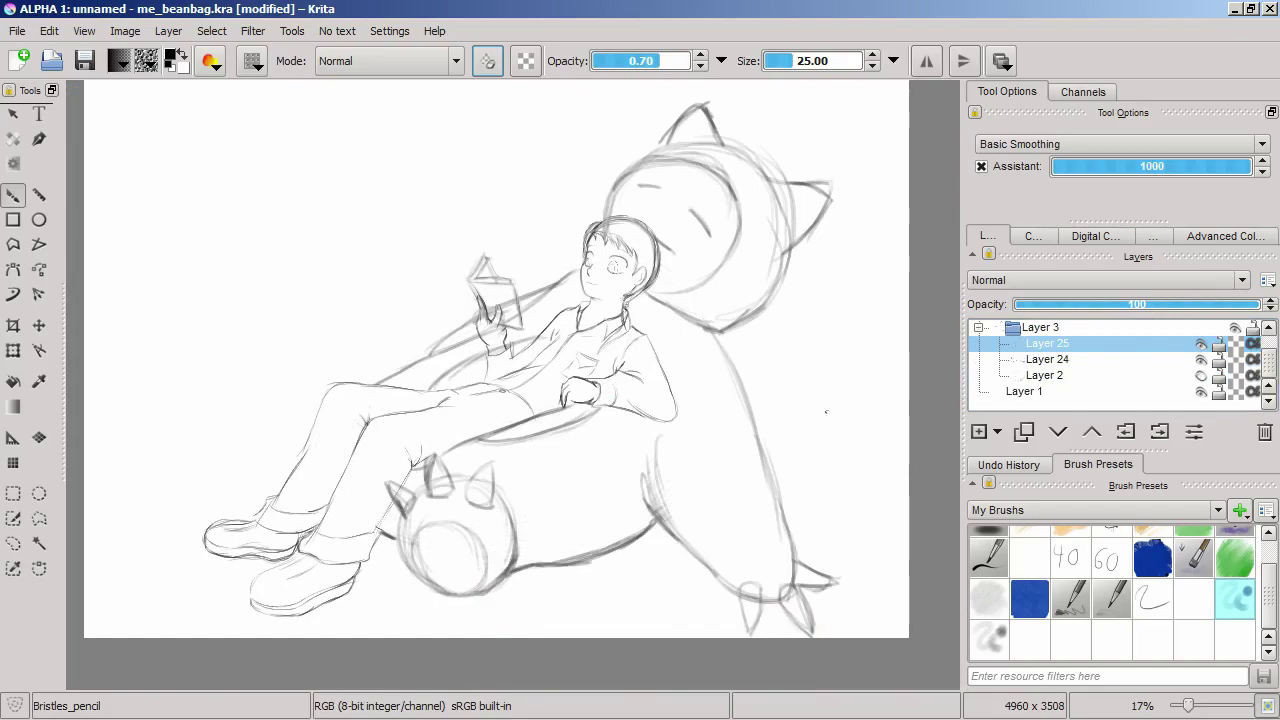
Step: Add a faint belly line and redraw the creature's foot and limb contours on Layer 25, erasing the old strokes on Layer 24
scroll(851, 422, "up", 2)
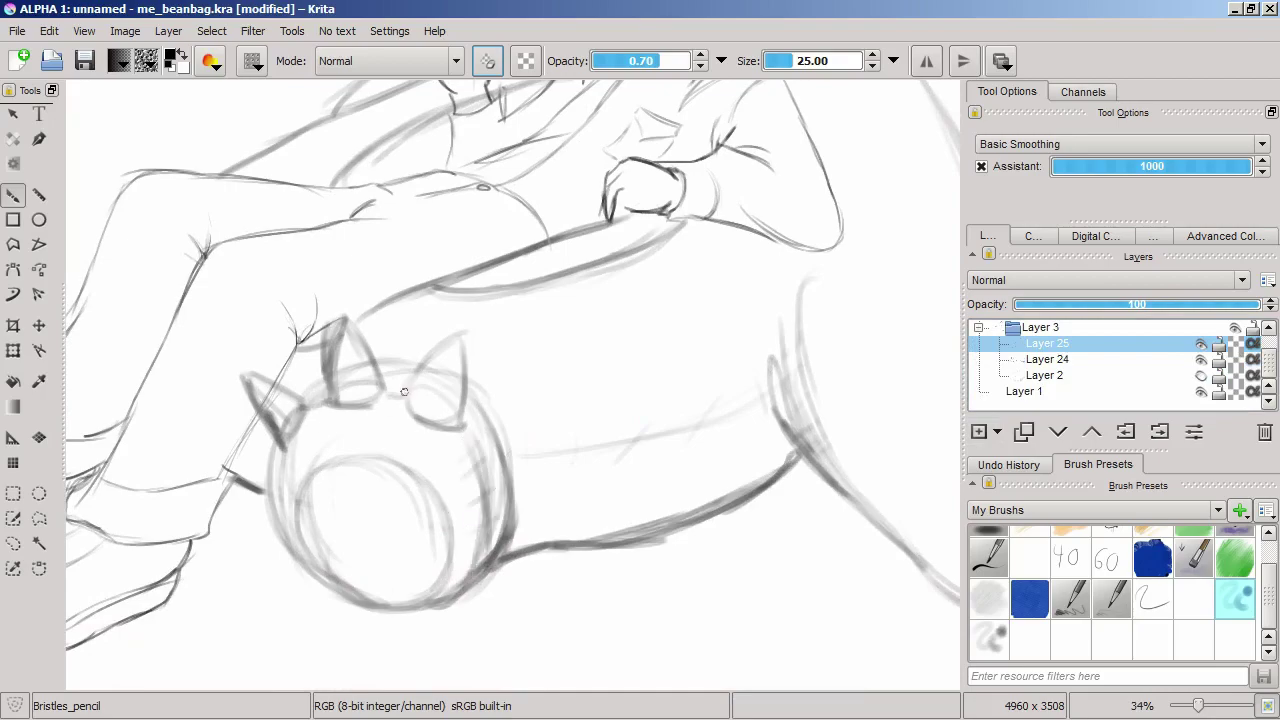
left_click_drag(671, 467, 306, 497)
key("slash")
key("Page_Down")
left_click_drag(446, 306, 440, 425)
key("slash")
key("Page_Up")
scroll(566, 429, "down", 2)
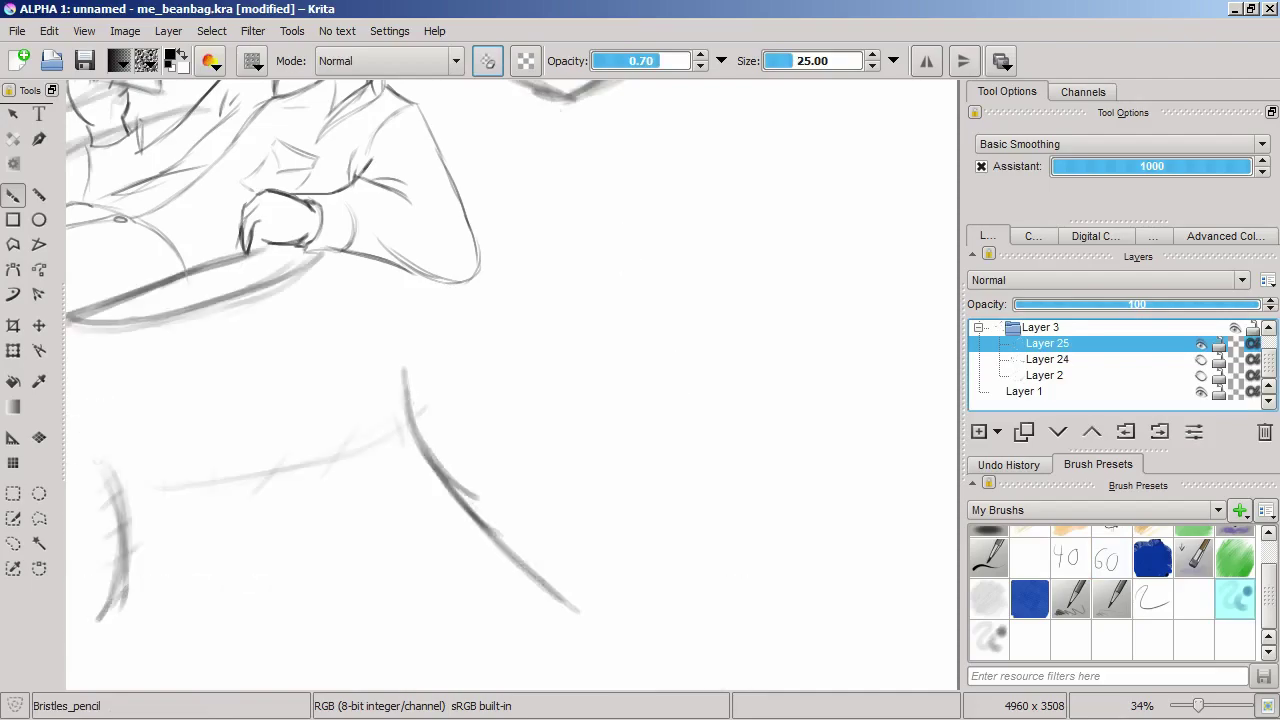
scroll(675, 434, "up", 3)
scroll(611, 397, "down", 1)
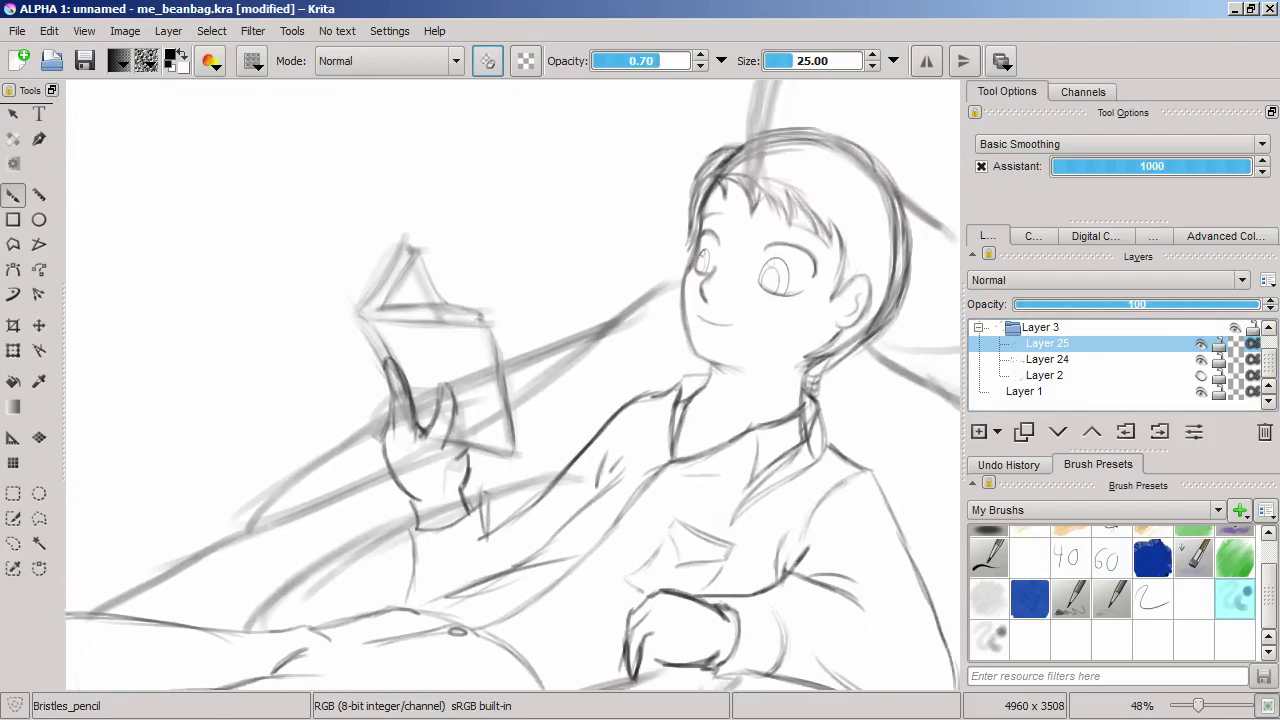
Step: Add a transparency mask to the Layer 3 group and mask out the strokes overlapping the foot's claws
left_click(997, 431)
left_click(1025, 589)
scroll(659, 321, "down", 3)
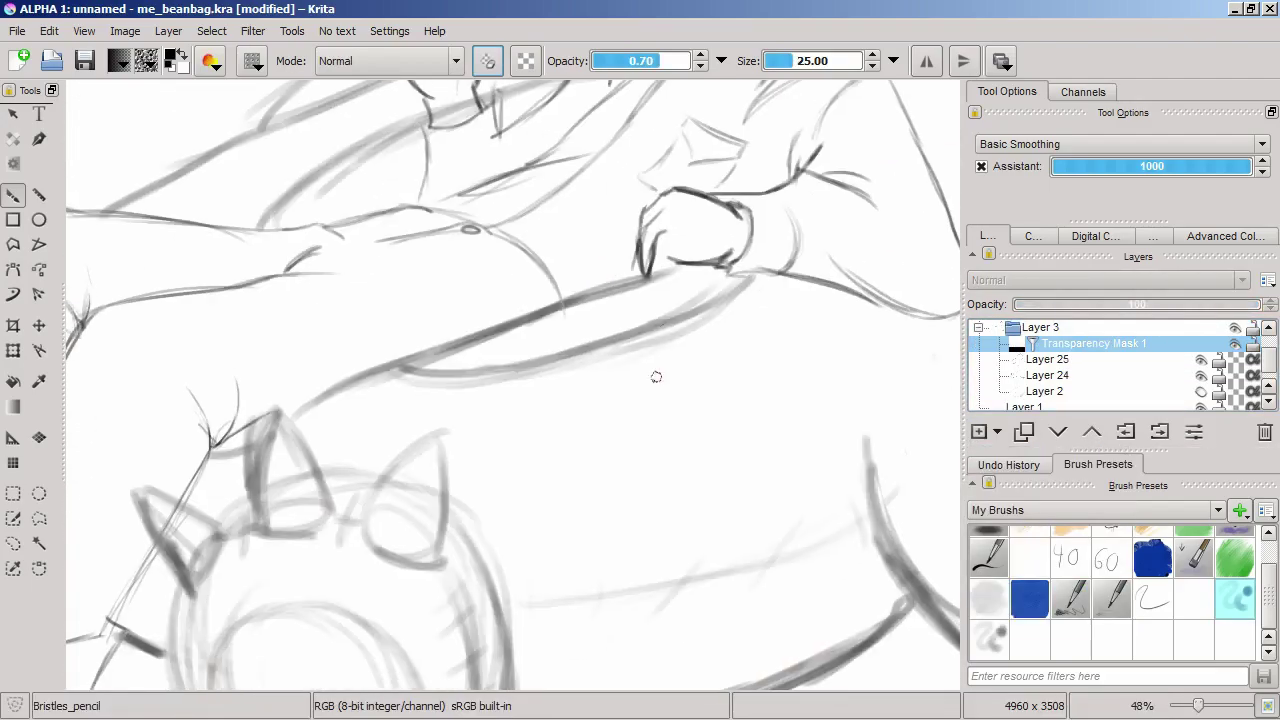
scroll(607, 489, "up", 3)
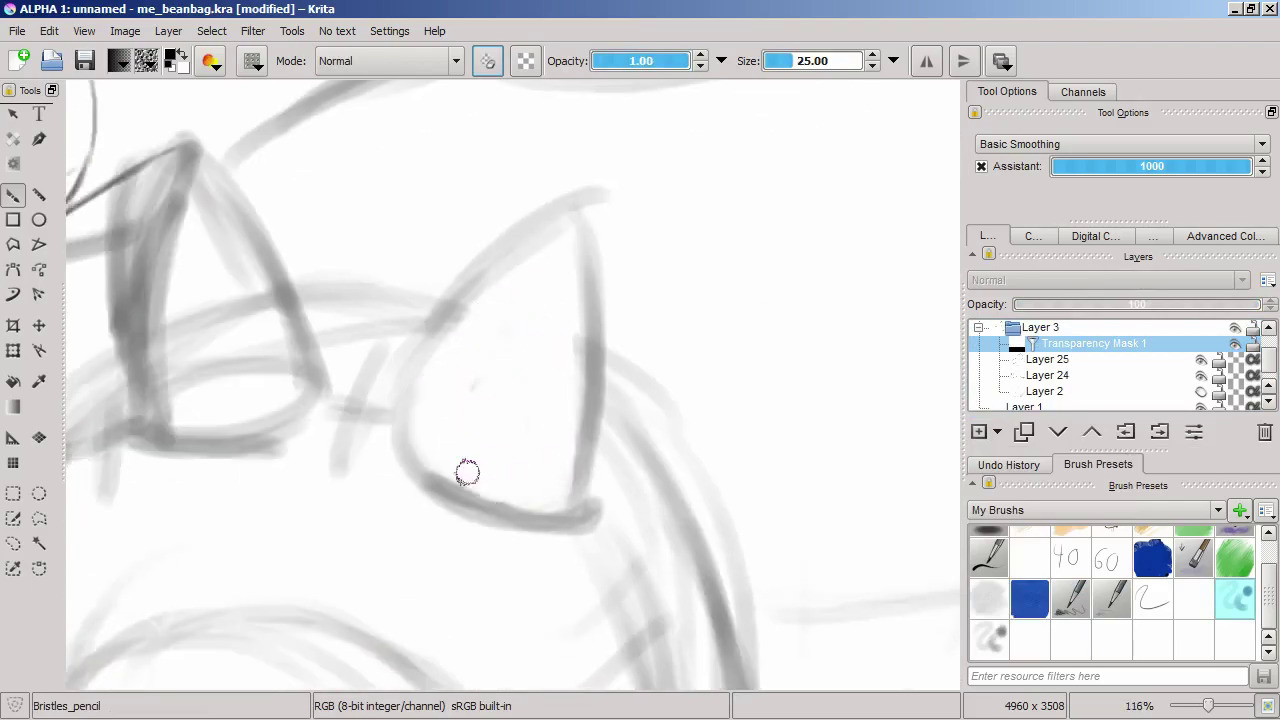
scroll(523, 480, "down", 1)
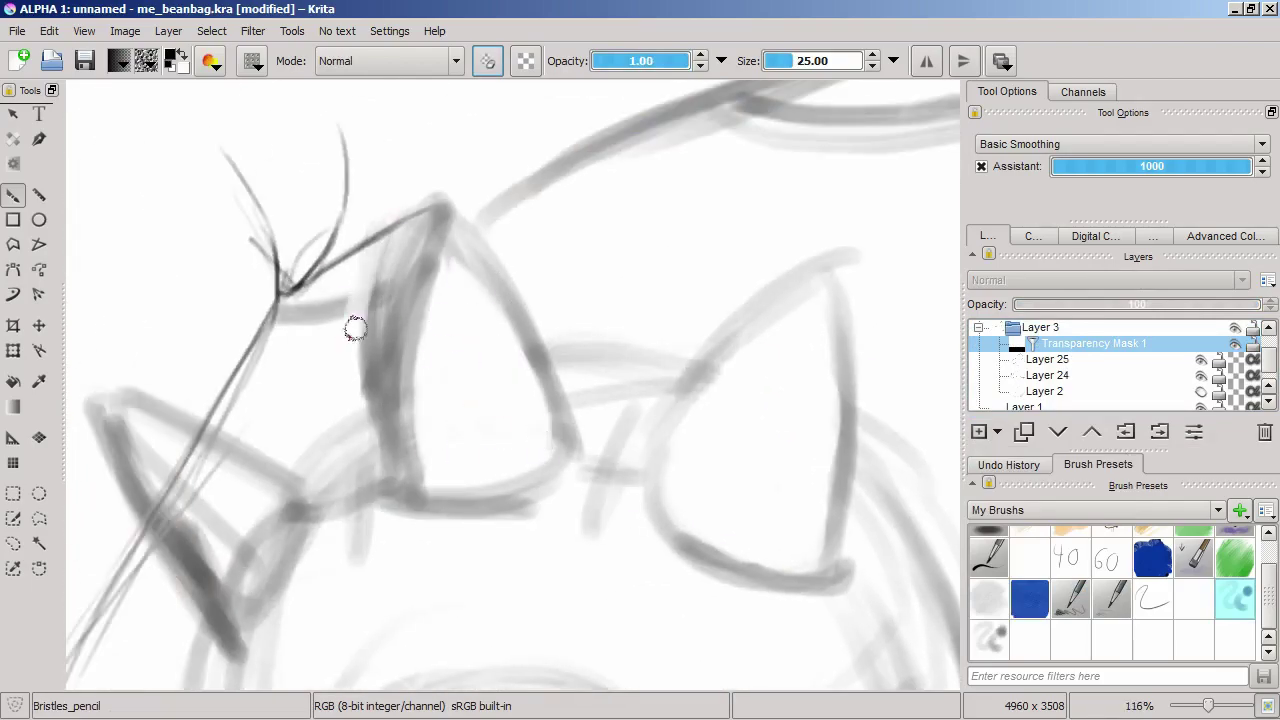
scroll(443, 416, "down", 2)
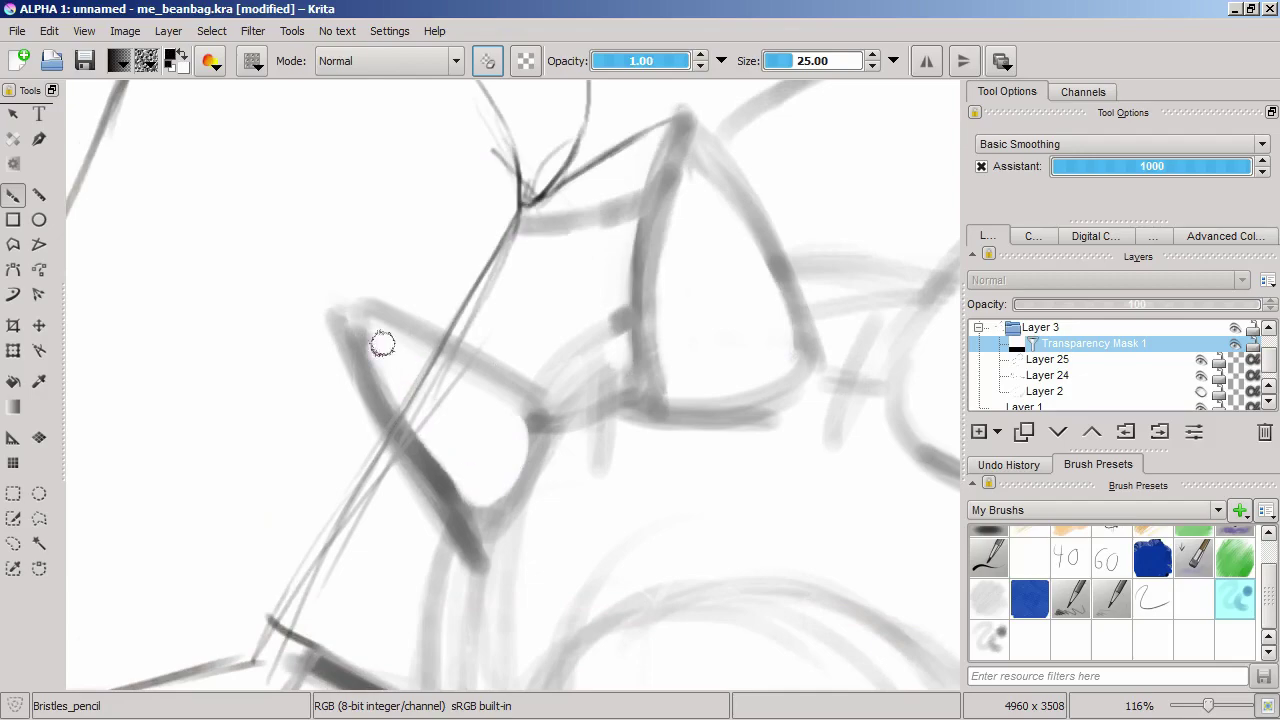
Step: Mask out the creature's body lines that cross the raised hand and the book
scroll(417, 417, "down", 3)
scroll(500, 380, "up", 1)
scroll(657, 301, "up", 3)
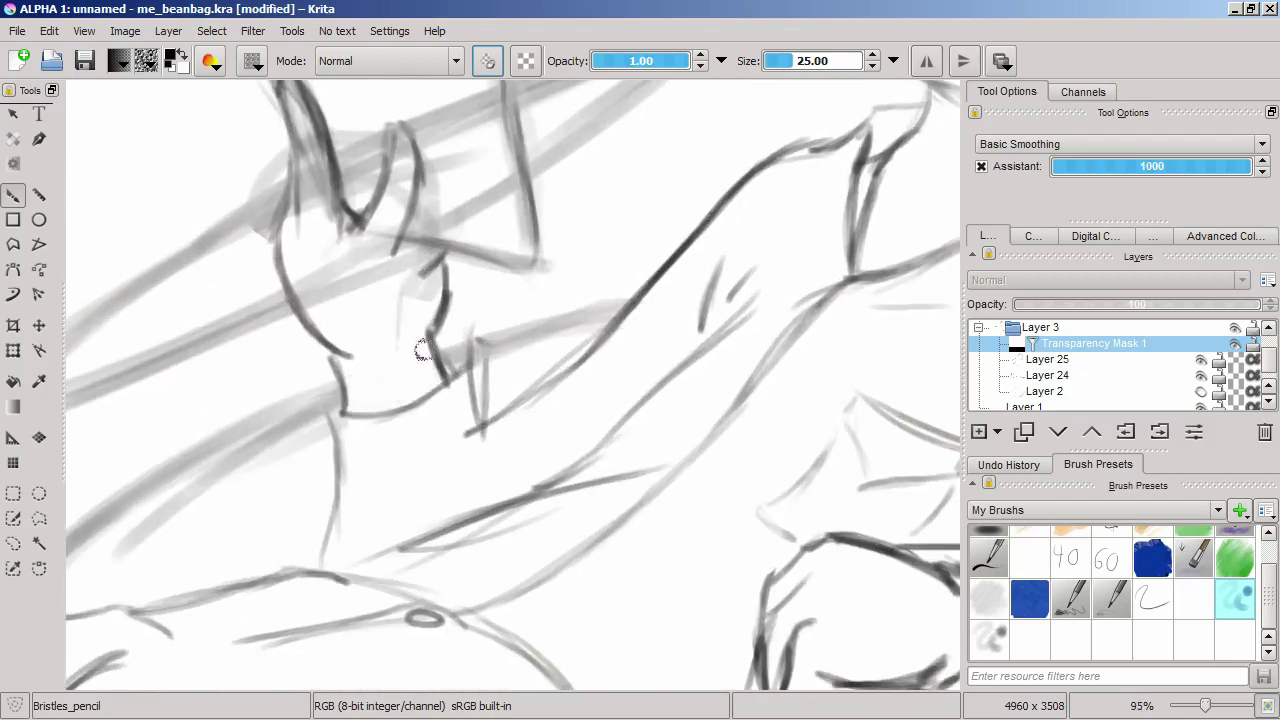
scroll(427, 130, "down", 1)
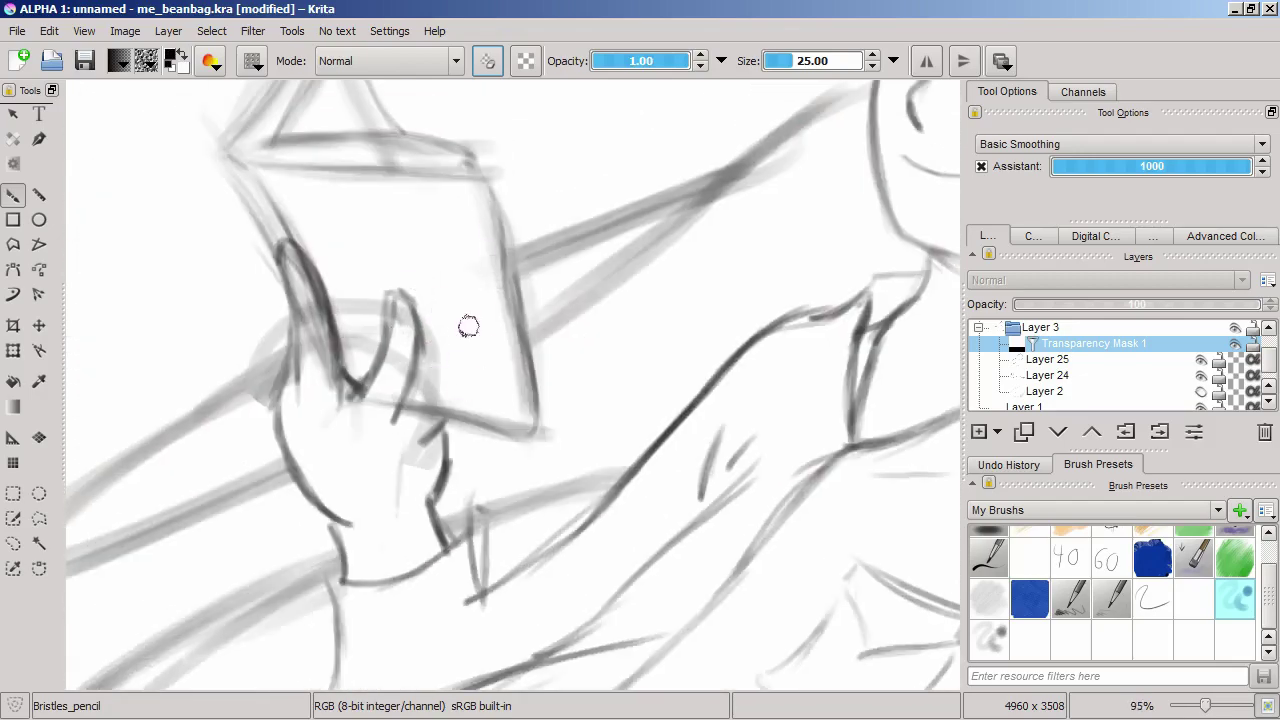
scroll(426, 449, "down", 2)
scroll(426, 449, "down", 2)
scroll(500, 380, "up", 2)
scroll(500, 380, "down", 2)
scroll(500, 380, "down", 2)
mouse_move(636, 496)
left_mouse_down()
mouse_move(636, 543)
mouse_move(611, 363)
mouse_move(382, 620)
left_mouse_up()
Step: Redraw the creature's head outline and outer ear on Layer 25, and make the transparency mask active again
key("Page_Down")
scroll(621, 564, "up", 3)
mouse_move(621, 564)
left_mouse_down()
mouse_move(740, 614)
mouse_move(686, 524)
left_mouse_up()
mouse_move(723, 386)
left_mouse_down()
mouse_move(492, 309)
mouse_move(520, 330)
mouse_move(500, 345)
mouse_move(509, 357)
mouse_move(250, 250)
left_mouse_up()
left_click_drag(150, 300, 380, 487)
key("slash")
key("slash")
key("Page_Up")
Step: Mask out the stray strokes around the creature's ears, head contour and face outline
mouse_move(711, 492)
left_mouse_down()
mouse_move(634, 500)
mouse_move(779, 427)
mouse_move(780, 451)
mouse_move(788, 285)
mouse_move(715, 427)
mouse_move(624, 472)
mouse_move(654, 386)
mouse_move(592, 303)
mouse_move(625, 286)
left_mouse_up()
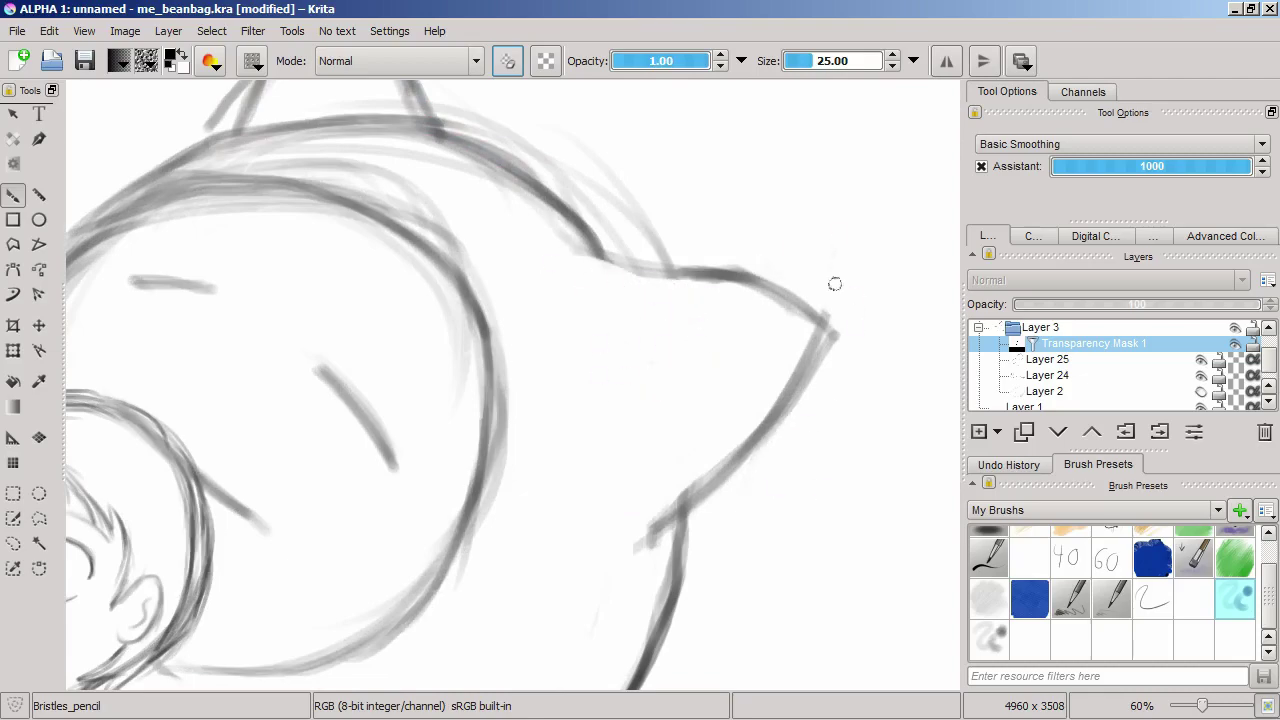
left_click_drag(832, 300, 625, 294)
mouse_move(360, 277)
left_mouse_down()
mouse_move(622, 394)
mouse_move(594, 506)
mouse_move(560, 391)
mouse_move(619, 406)
left_mouse_up()
left_click_drag(520, 409, 609, 416)
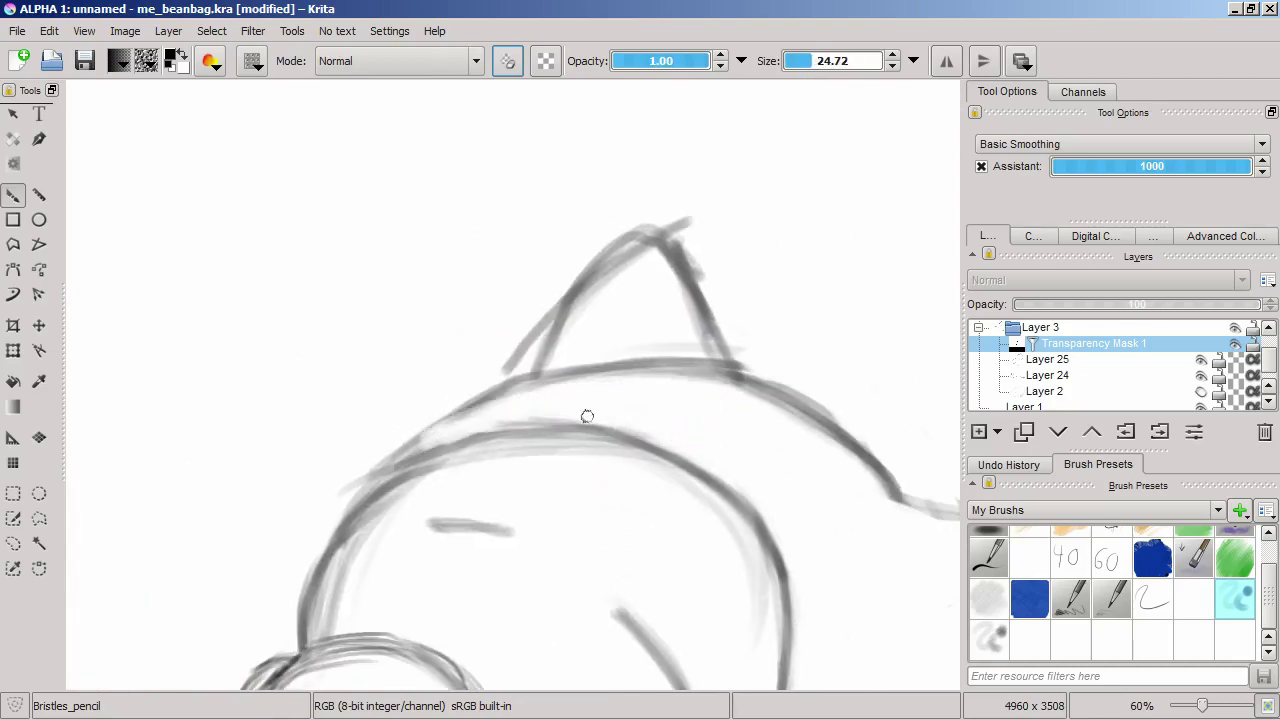
scroll(612, 272, "down", 5)
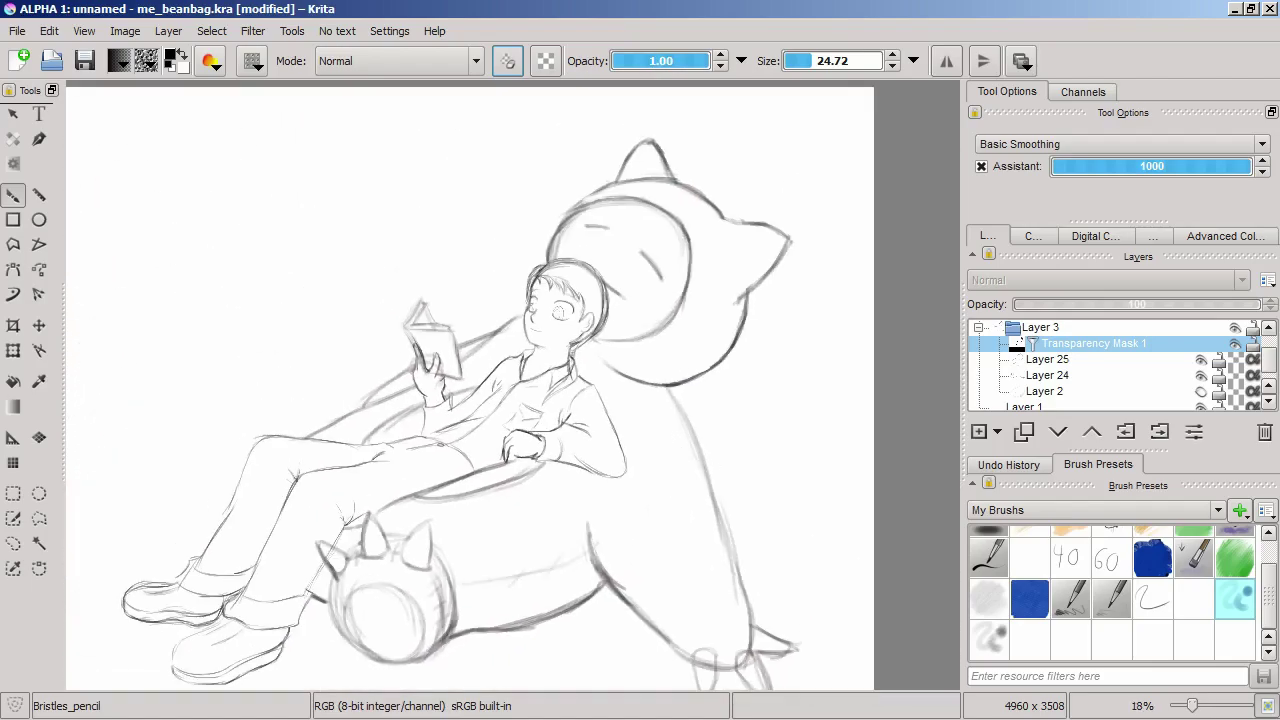
Step: Add Layer 27 inside a new group, Layer 26, and shade the creature's head and outer ear in light gray
key("Insert")
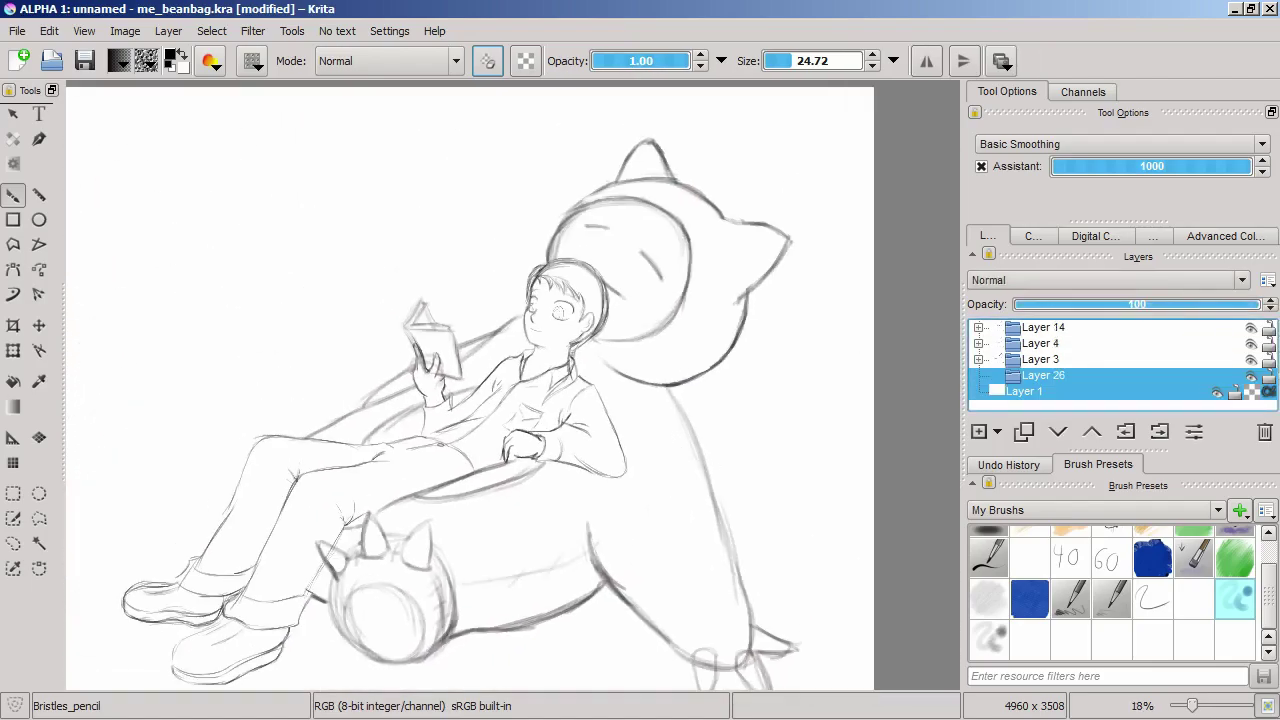
key("ctrl+g")
scroll(655, 238, "up", 4)
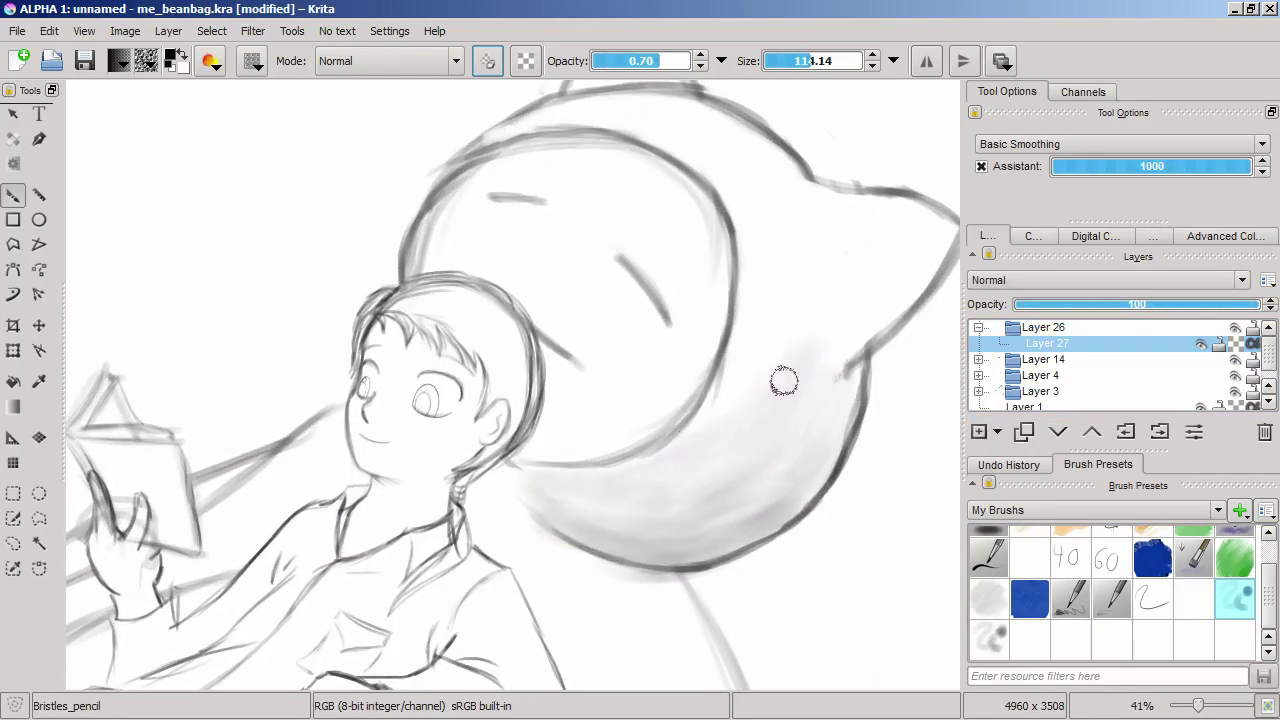
left_click_drag(932, 241, 792, 401)
mouse_move(700, 530)
left_mouse_down()
mouse_move(680, 586)
mouse_move(545, 640)
left_mouse_up()
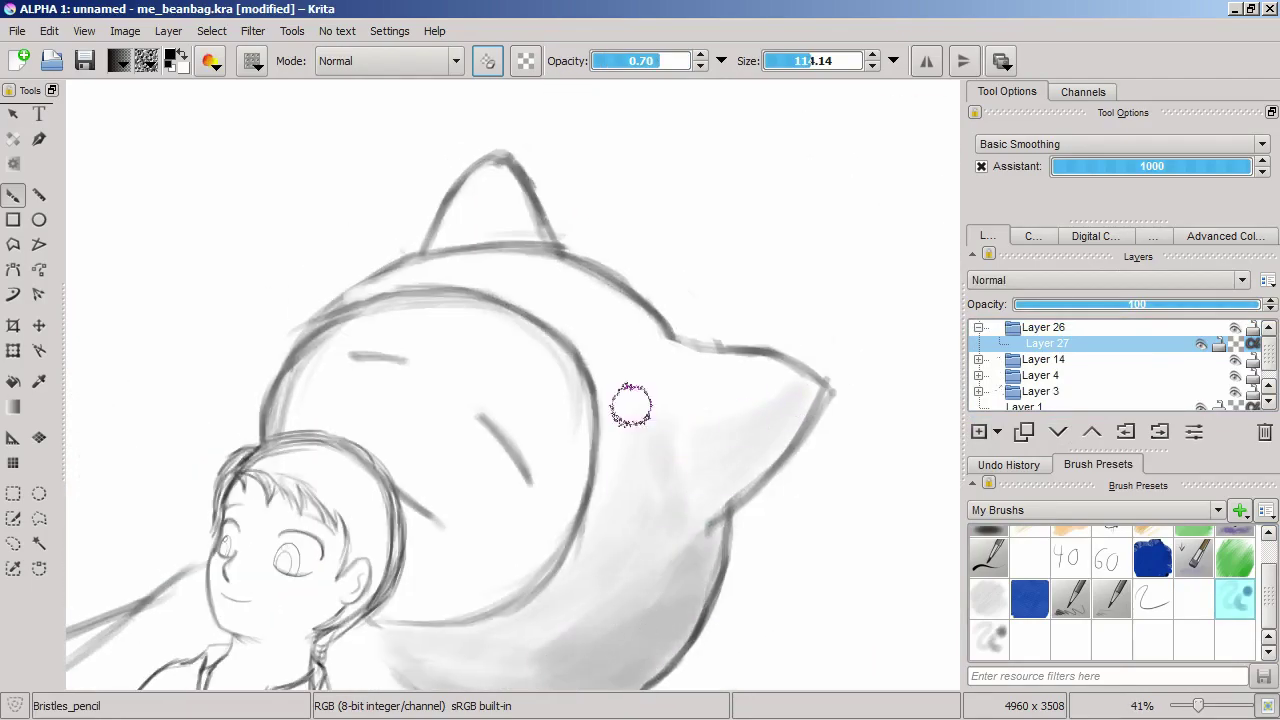
mouse_move(752, 458)
left_mouse_down()
mouse_move(773, 375)
mouse_move(670, 406)
left_mouse_up()
left_click_drag(741, 487, 711, 489)
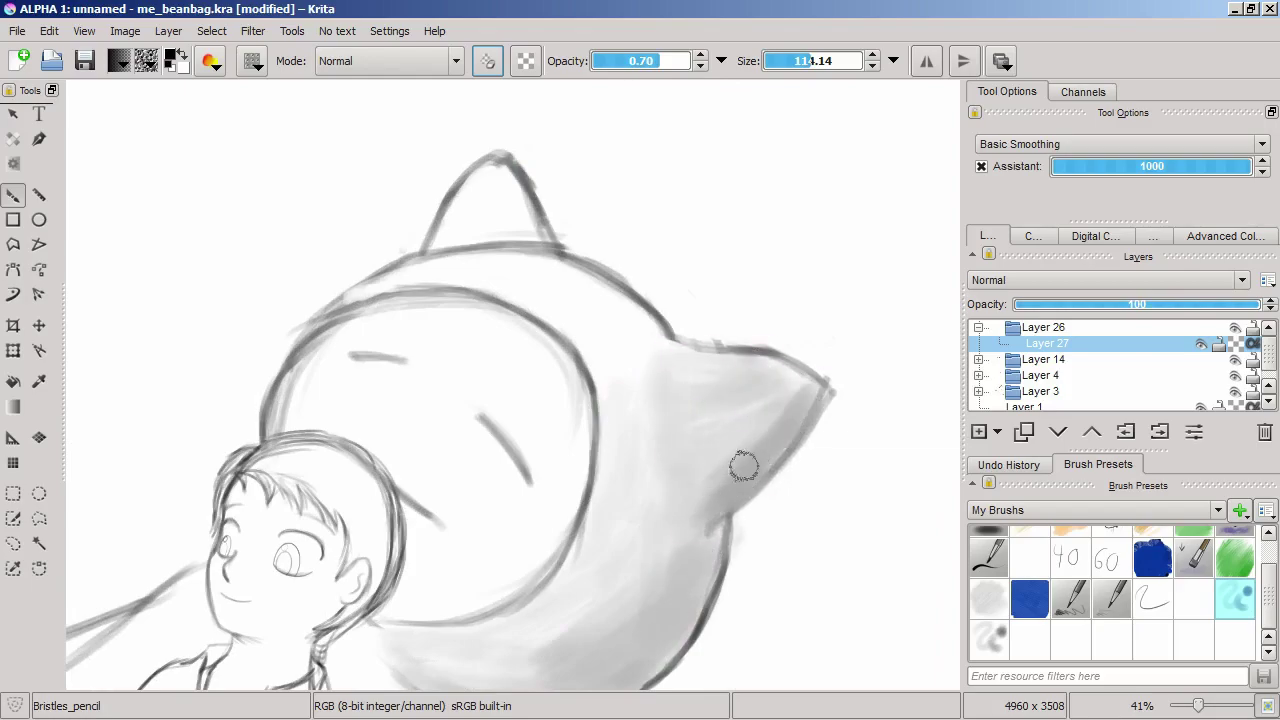
Step: Shade the creature's back and near clawed arm in soft gray, darkening the area around the figure's elbow
scroll(471, 591, "down", 5)
mouse_move(487, 507)
left_mouse_down()
mouse_move(607, 433)
mouse_move(382, 292)
mouse_move(492, 461)
mouse_move(585, 481)
mouse_move(465, 319)
mouse_move(623, 455)
mouse_move(677, 616)
mouse_move(522, 406)
mouse_move(523, 540)
left_mouse_up()
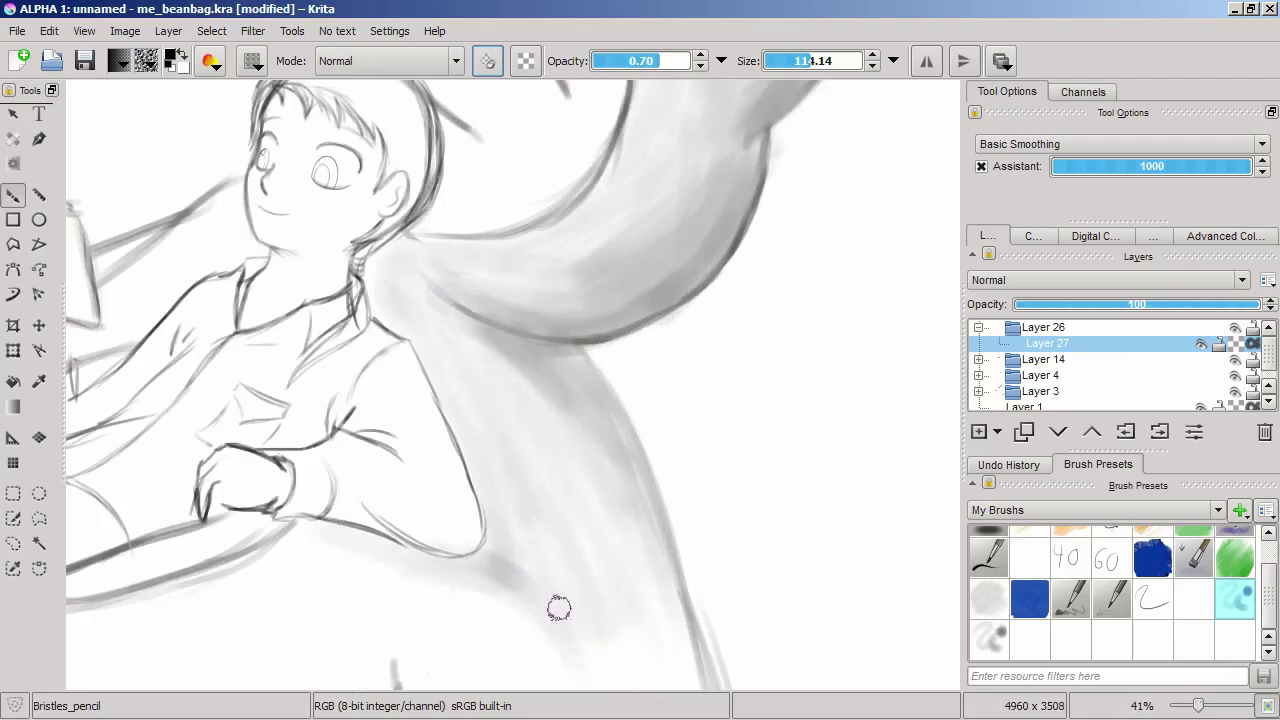
scroll(523, 540, "down", 3)
scroll(520, 350, "down", 3)
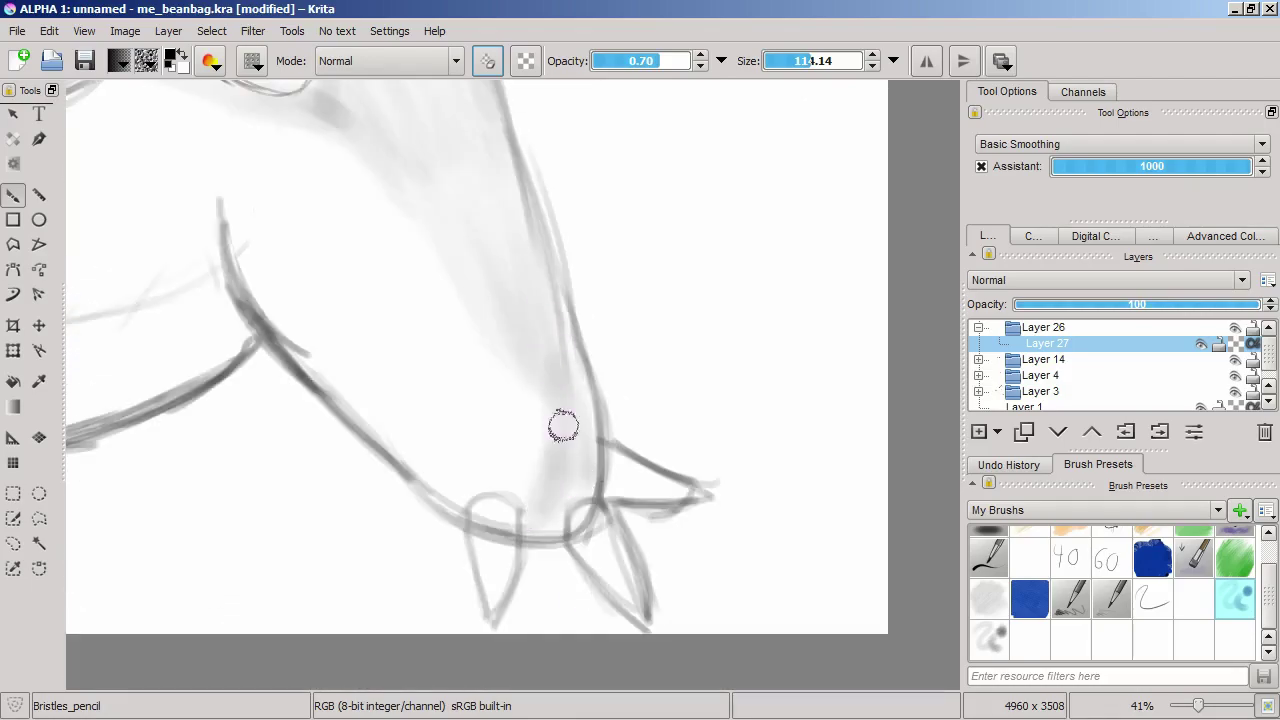
scroll(535, 512, "up", 3)
scroll(560, 509, "down", 2)
mouse_move(274, 371)
left_mouse_down()
mouse_move(440, 423)
mouse_move(256, 318)
left_mouse_up()
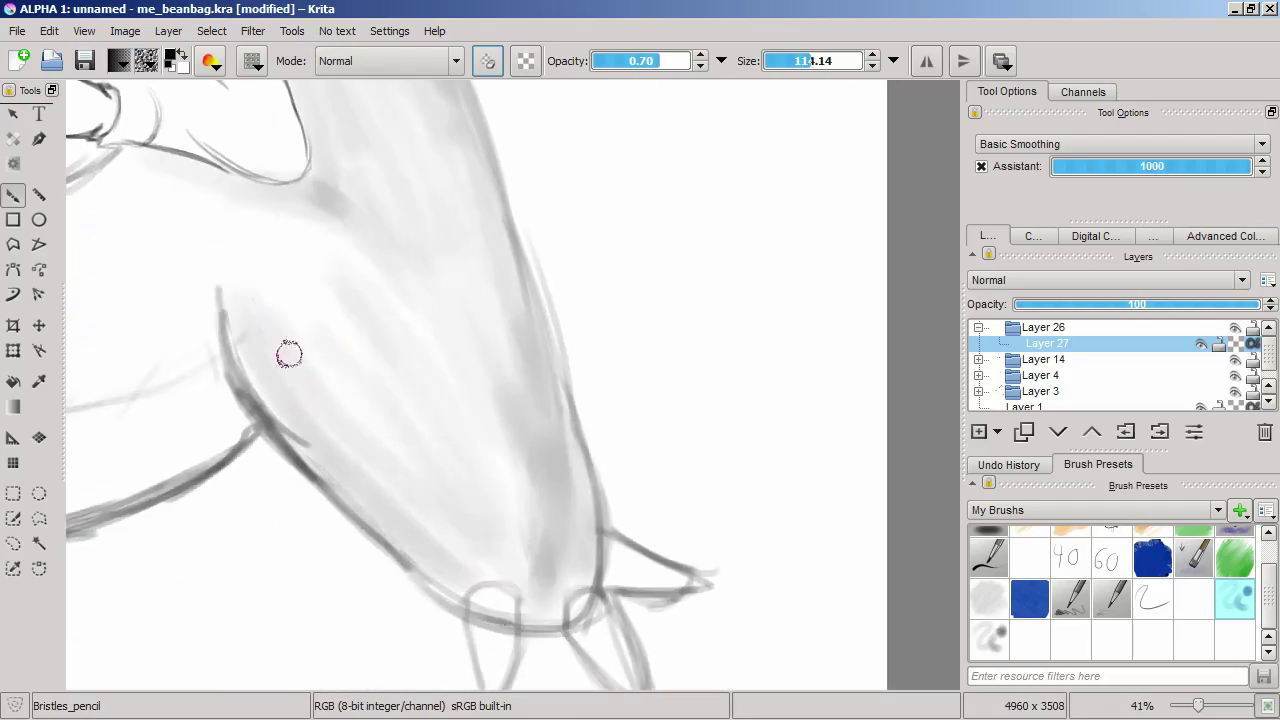
mouse_move(540, 593)
left_mouse_down()
mouse_move(580, 577)
mouse_move(546, 578)
mouse_move(382, 484)
mouse_move(496, 557)
mouse_move(366, 493)
mouse_move(325, 301)
mouse_move(450, 224)
mouse_move(560, 600)
left_mouse_up()
scroll(531, 407, "up", 5)
left_click_drag(531, 407, 640, 630)
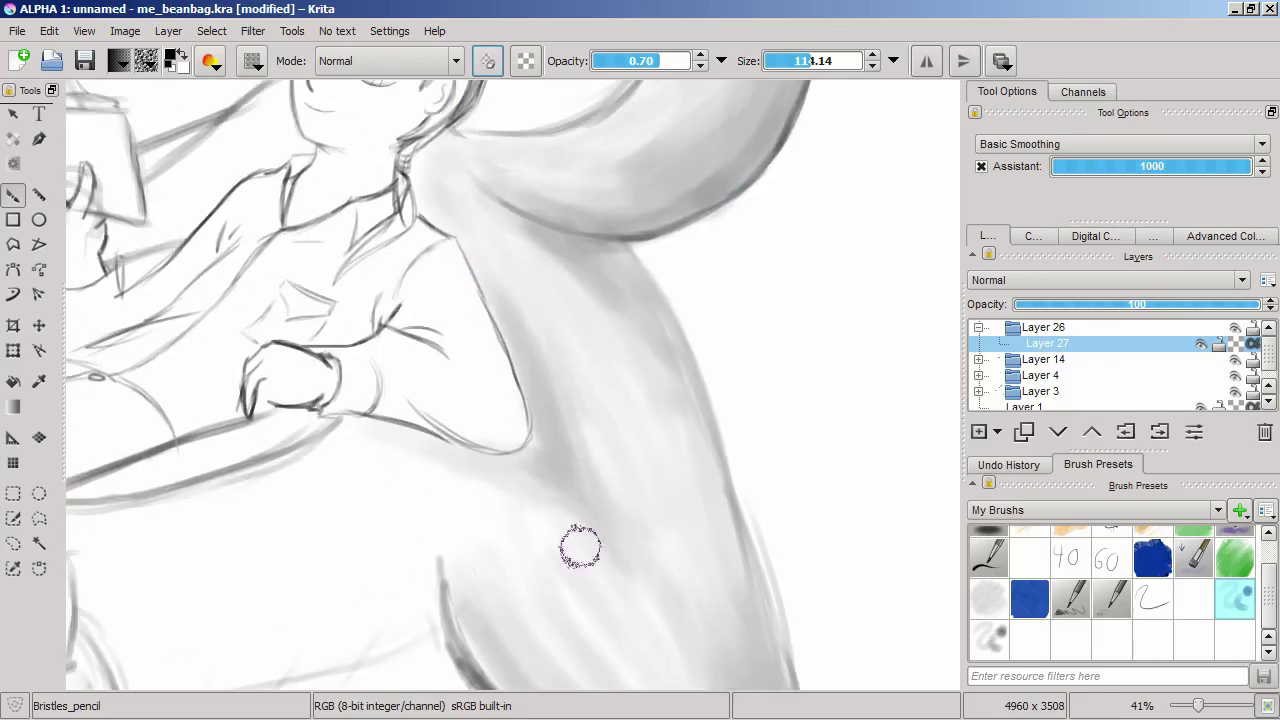
Step: Shade the creature's near leg, making the underside and the crease beside the arm darker
mouse_move(350, 473)
left_mouse_down()
mouse_move(506, 617)
mouse_move(446, 586)
mouse_move(248, 628)
mouse_move(460, 454)
mouse_move(400, 349)
mouse_move(283, 409)
mouse_move(614, 412)
mouse_move(580, 600)
mouse_move(706, 383)
mouse_move(720, 486)
mouse_move(448, 586)
mouse_move(700, 400)
mouse_move(780, 575)
mouse_move(767, 288)
mouse_move(888, 340)
left_mouse_up()
scroll(506, 617, "down", 3)
scroll(283, 409, "left", 3)
scroll(580, 600, "down", 3)
scroll(780, 575, "up", 2)
scroll(888, 340, "down", 2)
scroll(888, 340, "right", 3)
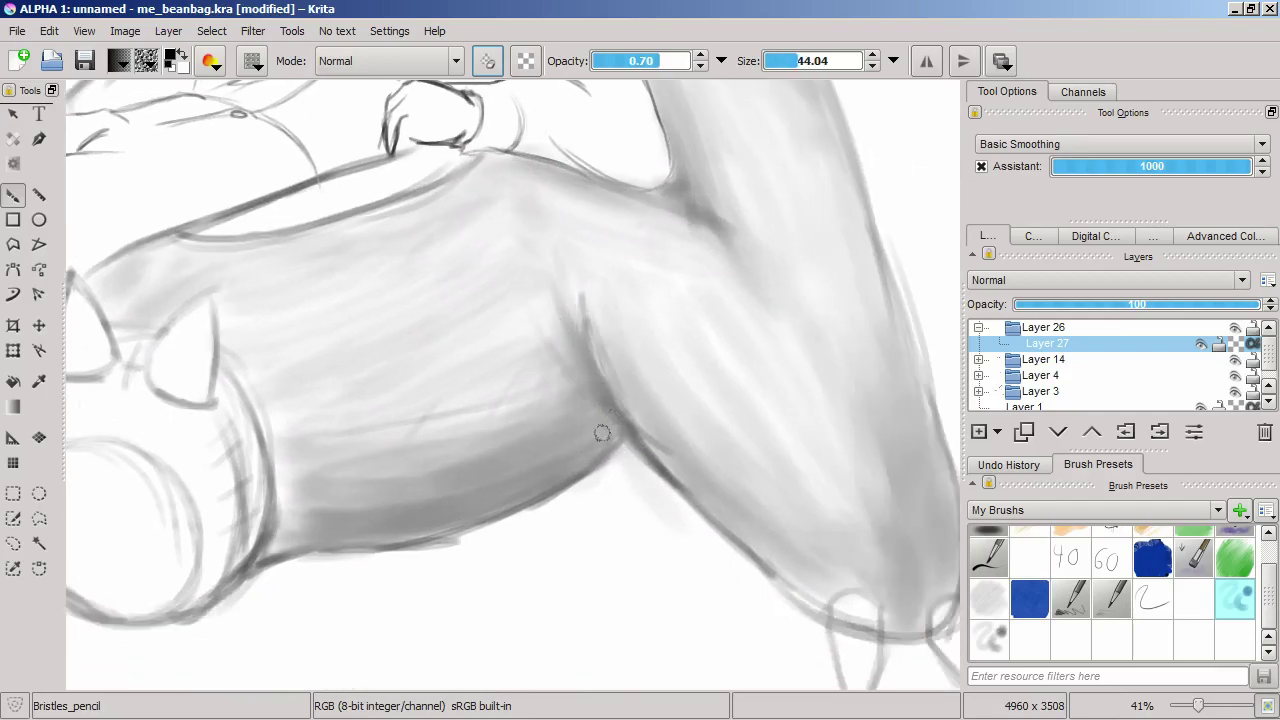
scroll(610, 421, "up", 2)
scroll(610, 421, "left", 3)
scroll(348, 289, "down", 2)
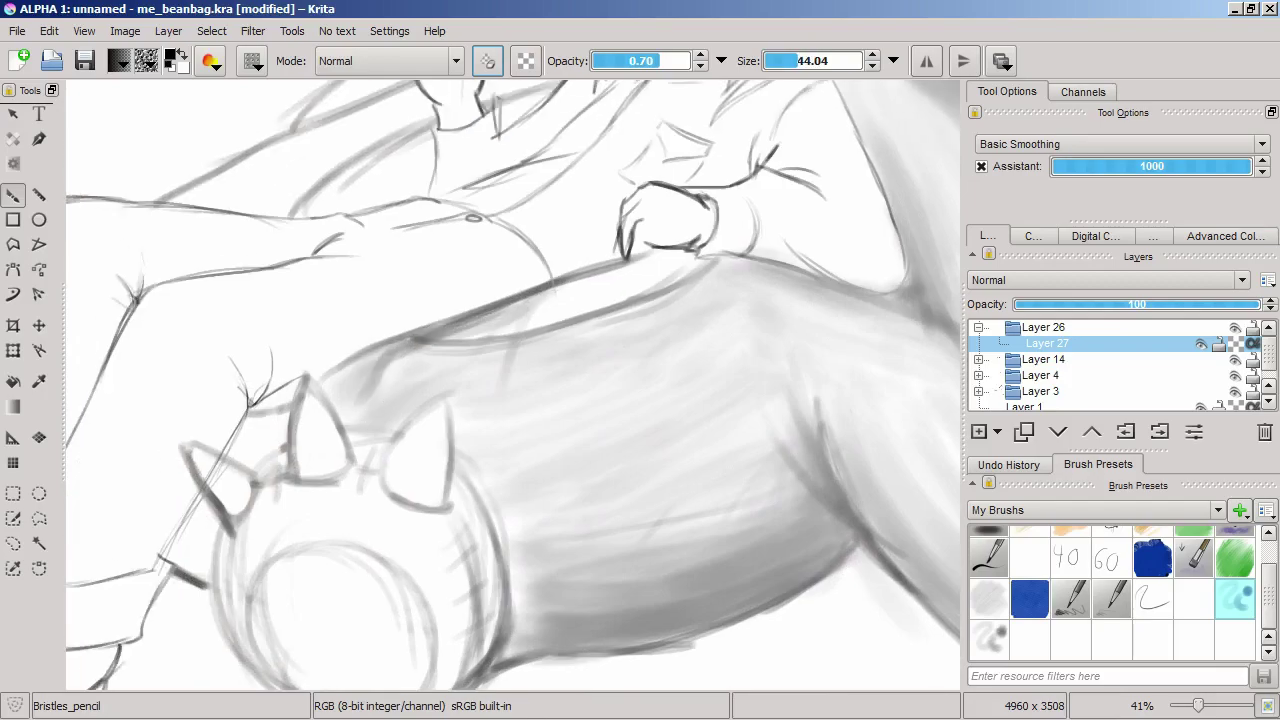
scroll(508, 484, "left", 2)
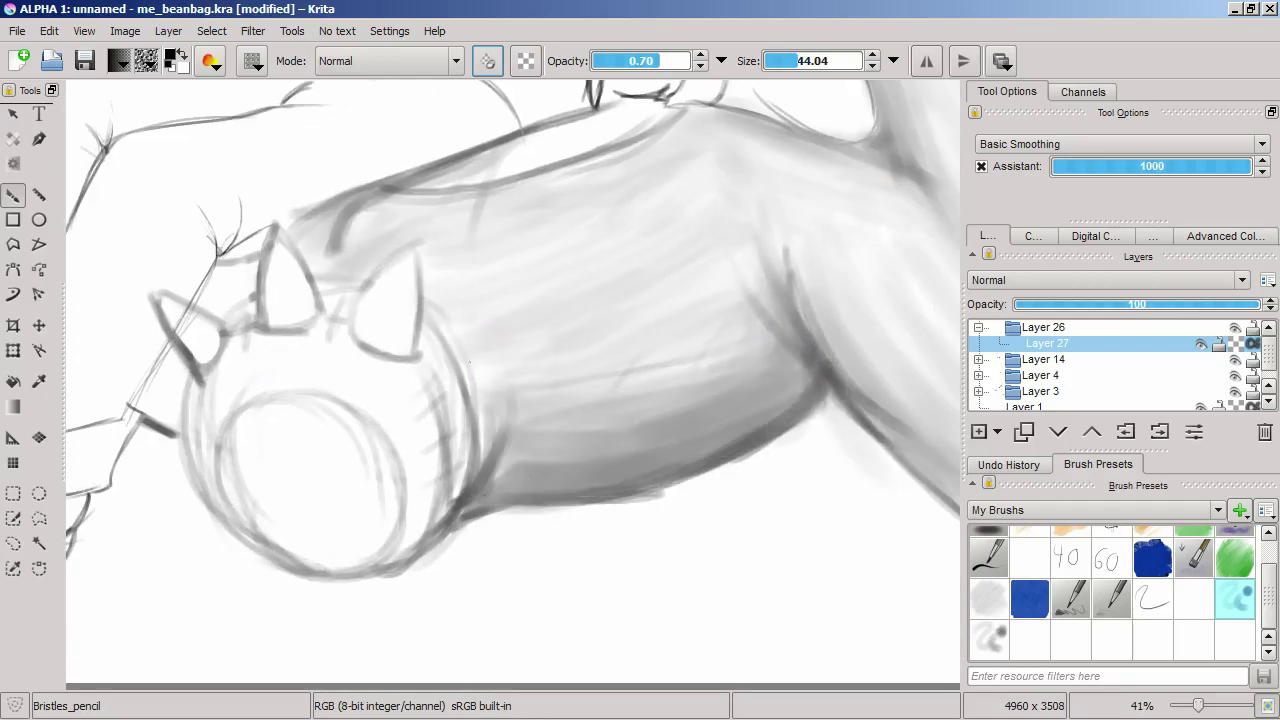
Step: Shade the foot's round sole and the dark areas behind the claws using a larger brush of about 79 px
scroll(480, 373, "up", 2)
key("bracketright")
key("bracketright")
key("bracketright")
mouse_move(334, 500)
left_mouse_down()
mouse_move(257, 533)
mouse_move(259, 514)
mouse_move(302, 545)
mouse_move(264, 578)
mouse_move(366, 565)
mouse_move(246, 449)
left_mouse_up()
scroll(404, 435, "up", 2)
scroll(404, 435, "left", 3)
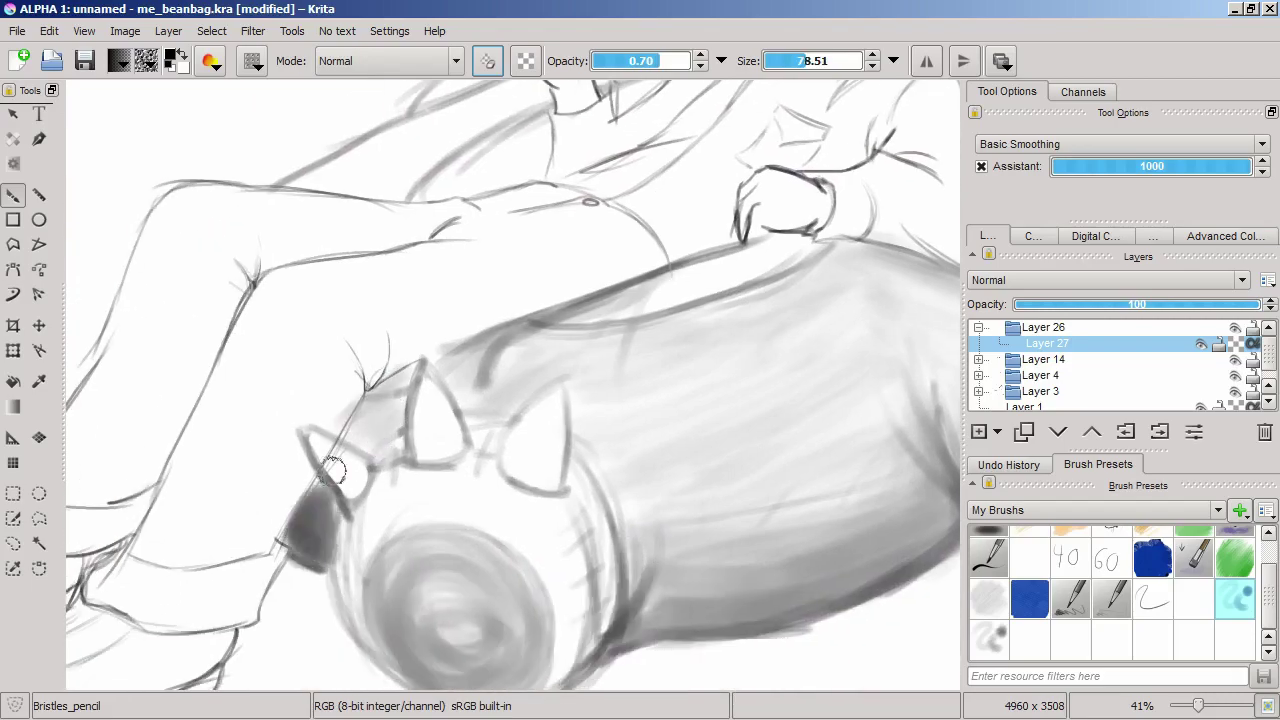
mouse_move(543, 356)
left_mouse_down()
mouse_move(621, 533)
mouse_move(708, 488)
left_mouse_up()
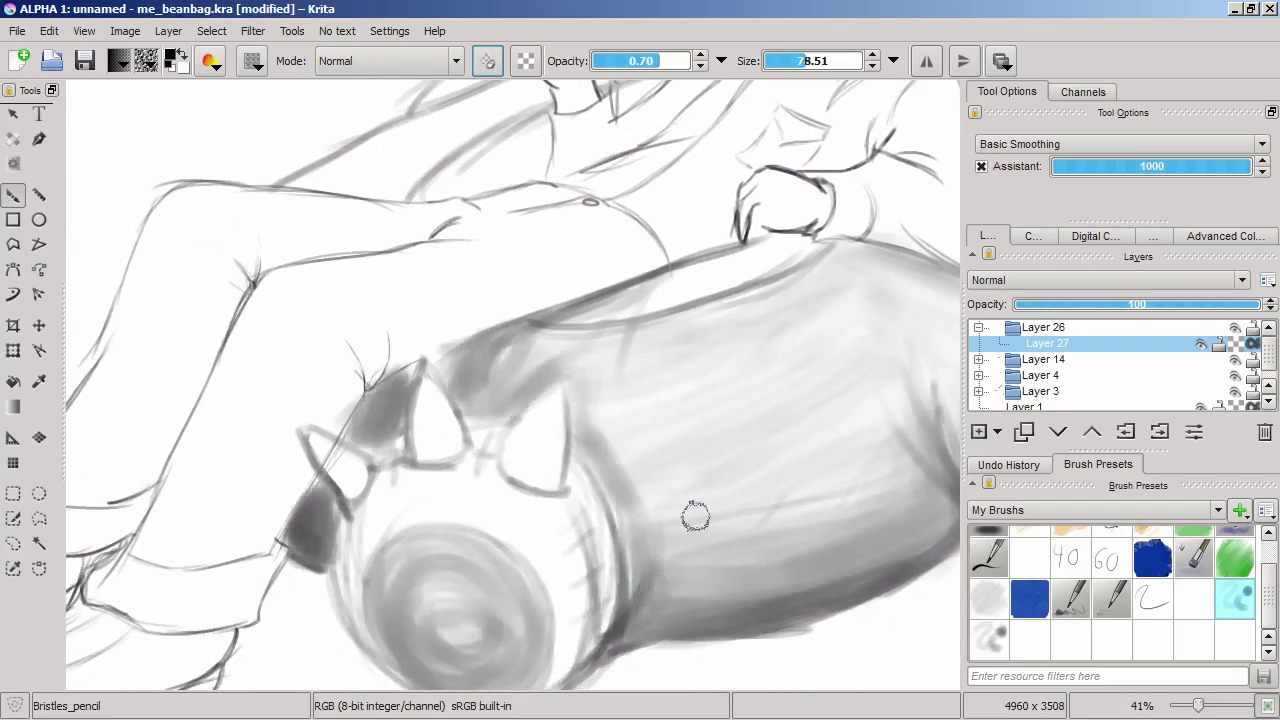
Step: Draw a stitched seam along the creature's near leg and arm, and mark the base of the outer ear
scroll(865, 556, "right", 9)
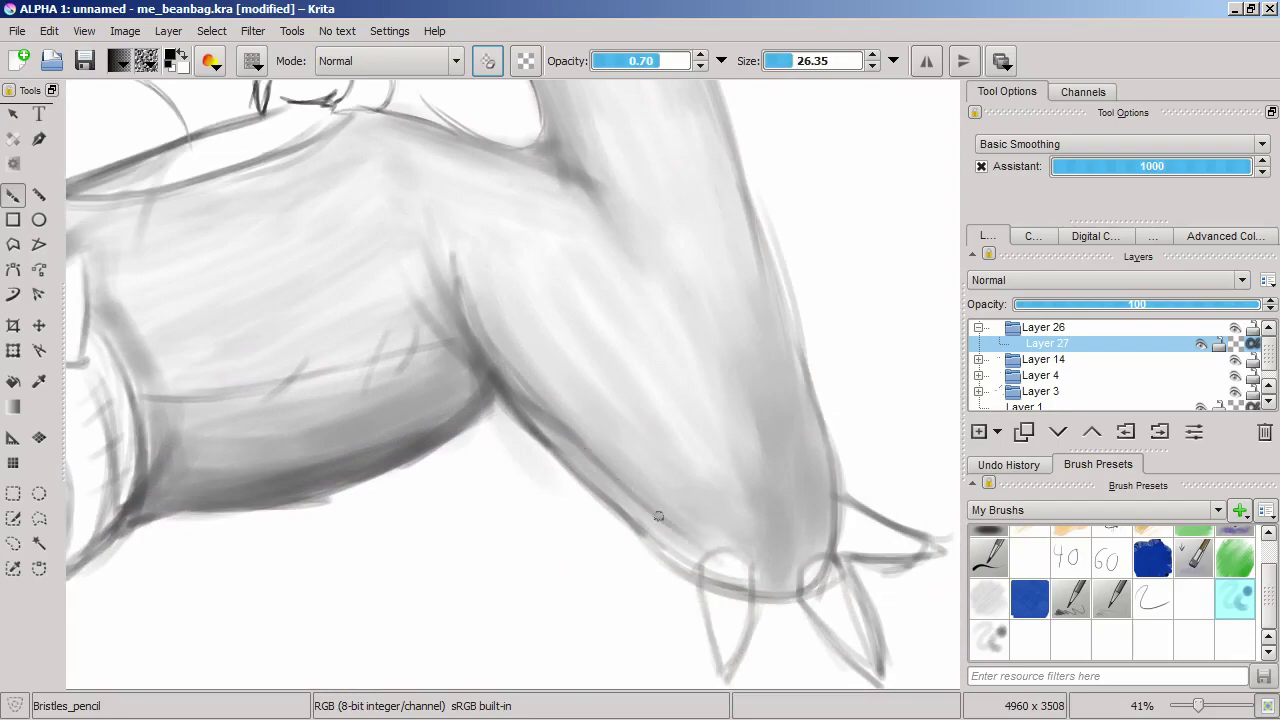
scroll(653, 511, "left", 9)
scroll(683, 484, "up", 6)
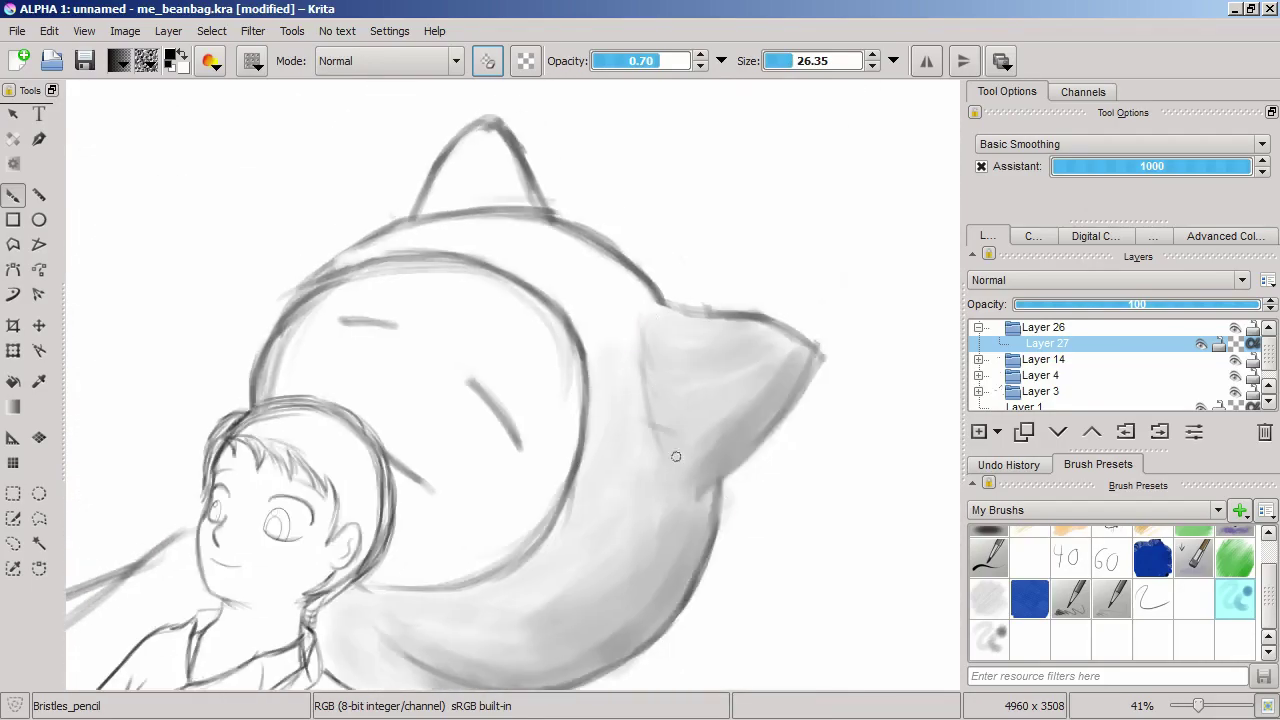
scroll(706, 403, "up", 2)
scroll(640, 370, "left", 3)
mouse_move(563, 331)
left_mouse_down()
mouse_move(663, 367)
mouse_move(725, 417)
mouse_move(559, 289)
mouse_move(651, 290)
mouse_move(654, 373)
mouse_move(706, 348)
mouse_move(720, 623)
left_mouse_up()
Step: Shade the shadow behind the figure's neck and the creature's far arm behind the book
scroll(720, 560, "down", 5)
scroll(720, 560, "left", 5)
left_click_drag(712, 392, 827, 467)
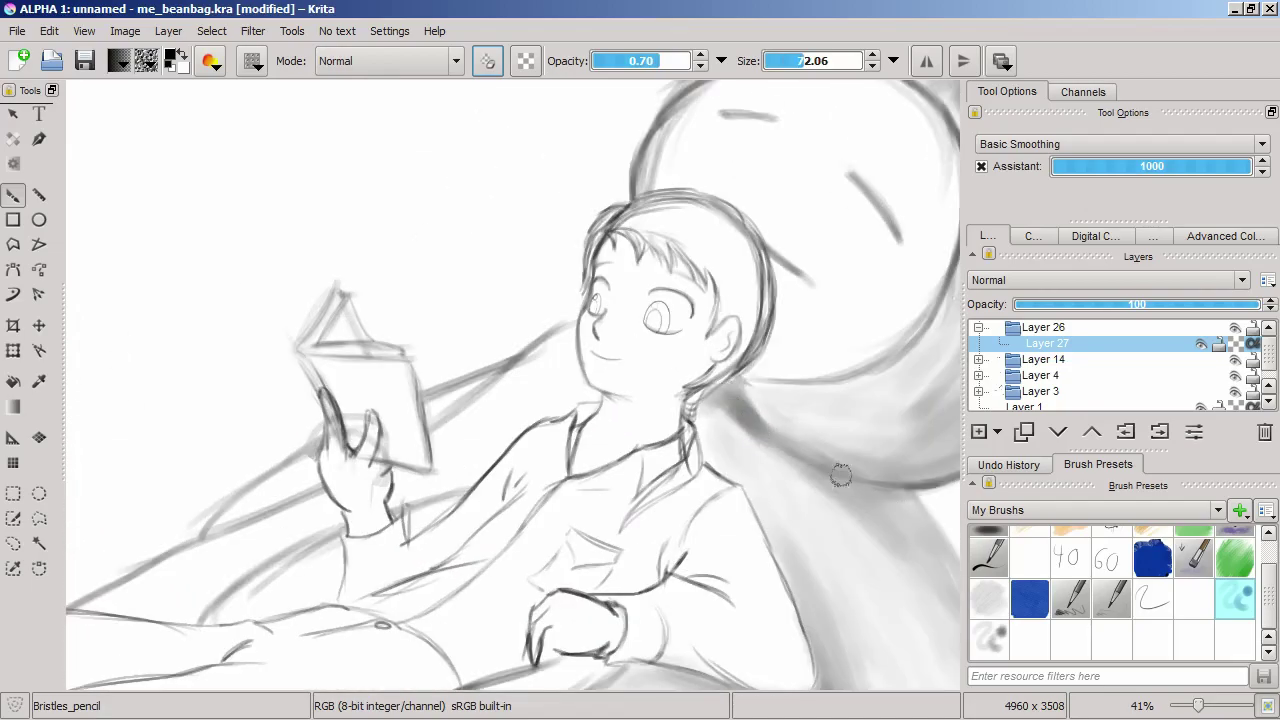
scroll(713, 451, "down", 1)
scroll(700, 420, "left", 4)
mouse_move(634, 380)
left_mouse_down()
mouse_move(546, 452)
mouse_move(617, 354)
mouse_move(642, 427)
mouse_move(575, 377)
mouse_move(530, 445)
mouse_move(430, 486)
mouse_move(489, 510)
mouse_move(430, 450)
left_mouse_up()
scroll(600, 400, "down", 2)
scroll(600, 400, "left", 4)
scroll(418, 432, "down", 2)
scroll(418, 432, "right", 4)
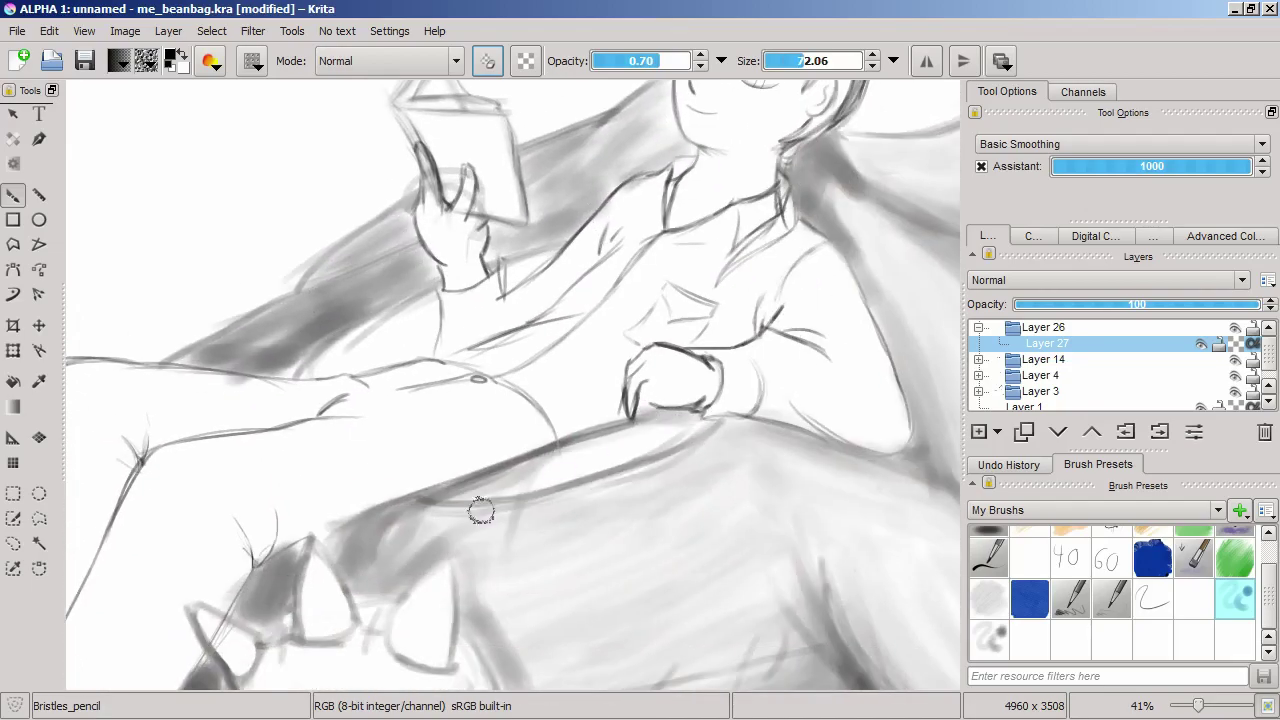
Step: Shade the band around the creature's foot and darken the lower edge of its sole
scroll(473, 505, "down", 3)
scroll(473, 505, "up", 3)
mouse_move(610, 335)
left_mouse_down()
mouse_move(515, 395)
mouse_move(420, 300)
left_mouse_up()
scroll(500, 400, "down", 3)
mouse_move(520, 260)
left_mouse_down()
mouse_move(584, 306)
mouse_move(630, 285)
left_mouse_up()
scroll(355, 510, "down", 1)
scroll(355, 510, "right", 2)
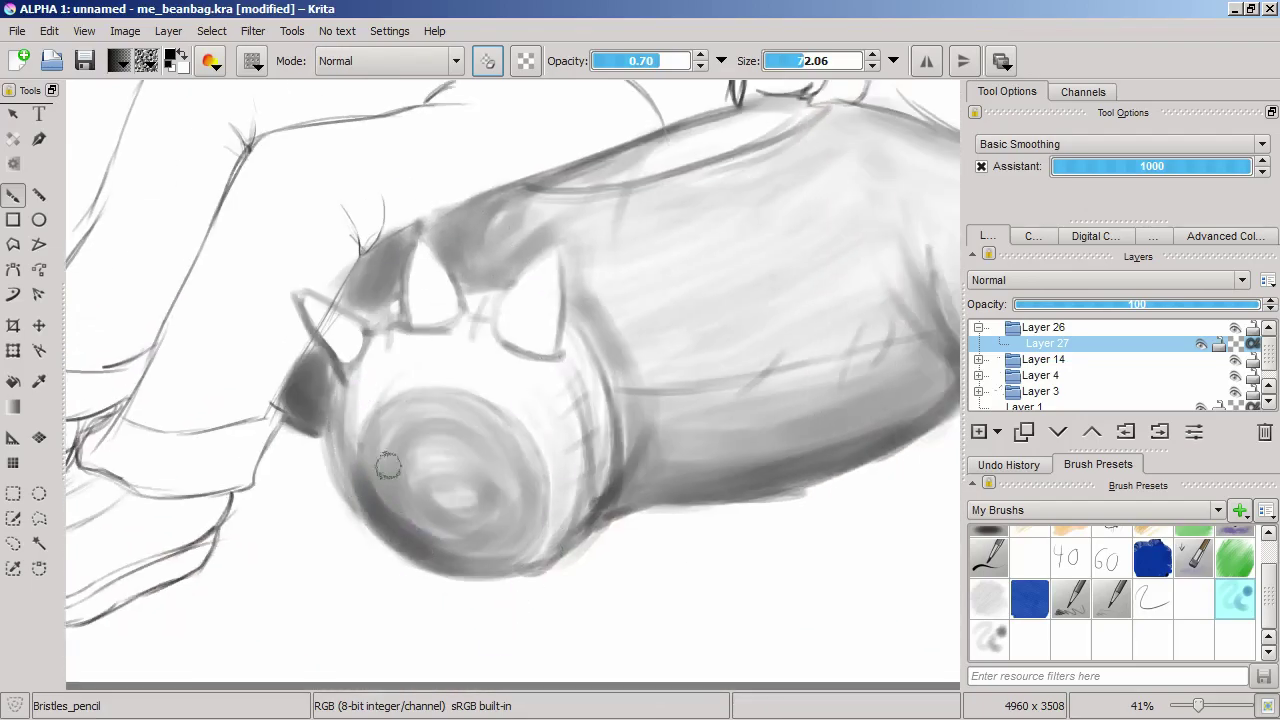
Step: Deepen the shading under the creature's head, along its back and across the hood and outer ear
scroll(591, 398, "down", 3)
scroll(729, 462, "up", 5)
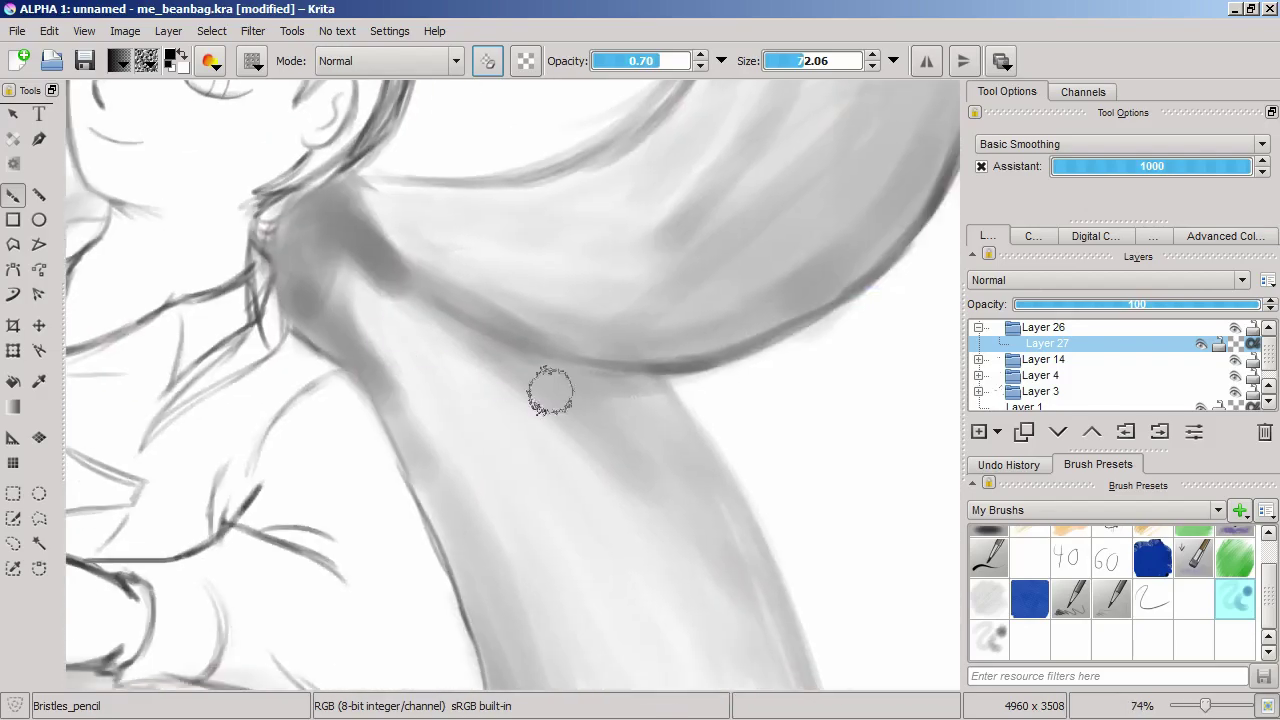
scroll(586, 382, "down", 3)
scroll(586, 382, "down", 4)
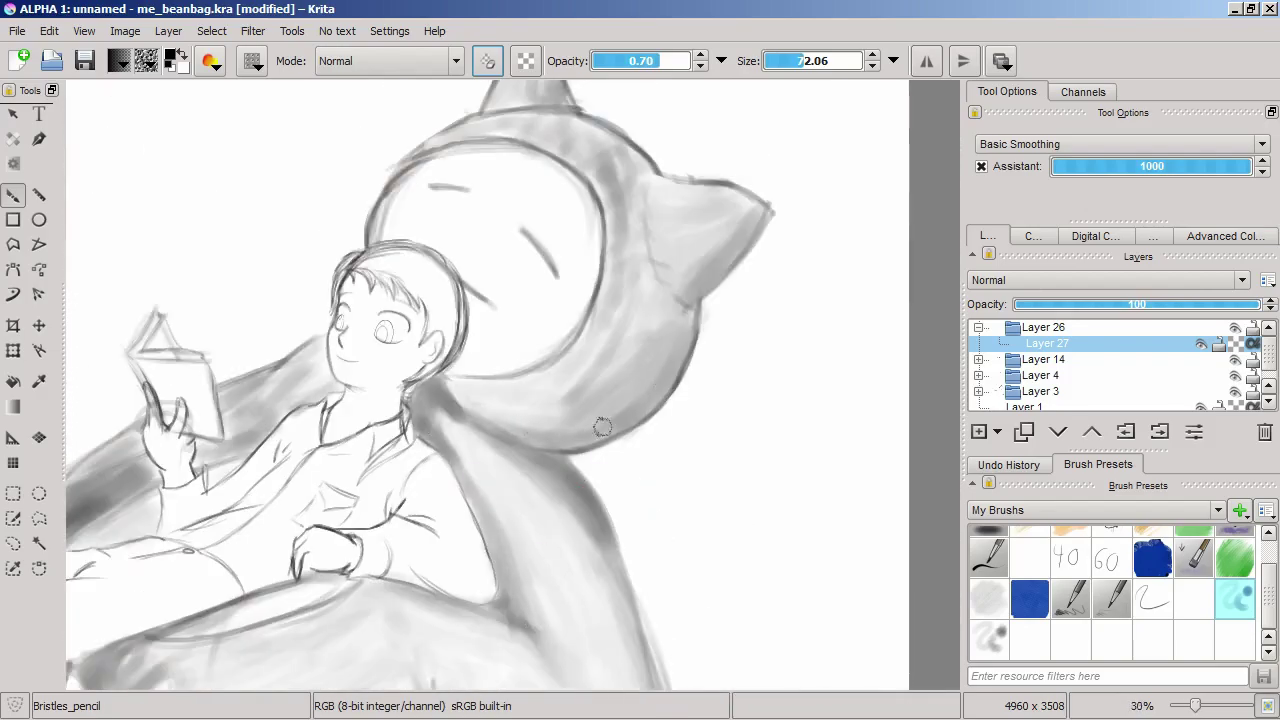
scroll(590, 428, "up", 6)
mouse_move(663, 429)
left_mouse_down()
mouse_move(774, 191)
mouse_move(720, 280)
left_mouse_up()
Step: Blend the shading on the creature's head, outer ear, back and near arm with the Bristles_pencil_smug brush
scroll(662, 343, "down", 5)
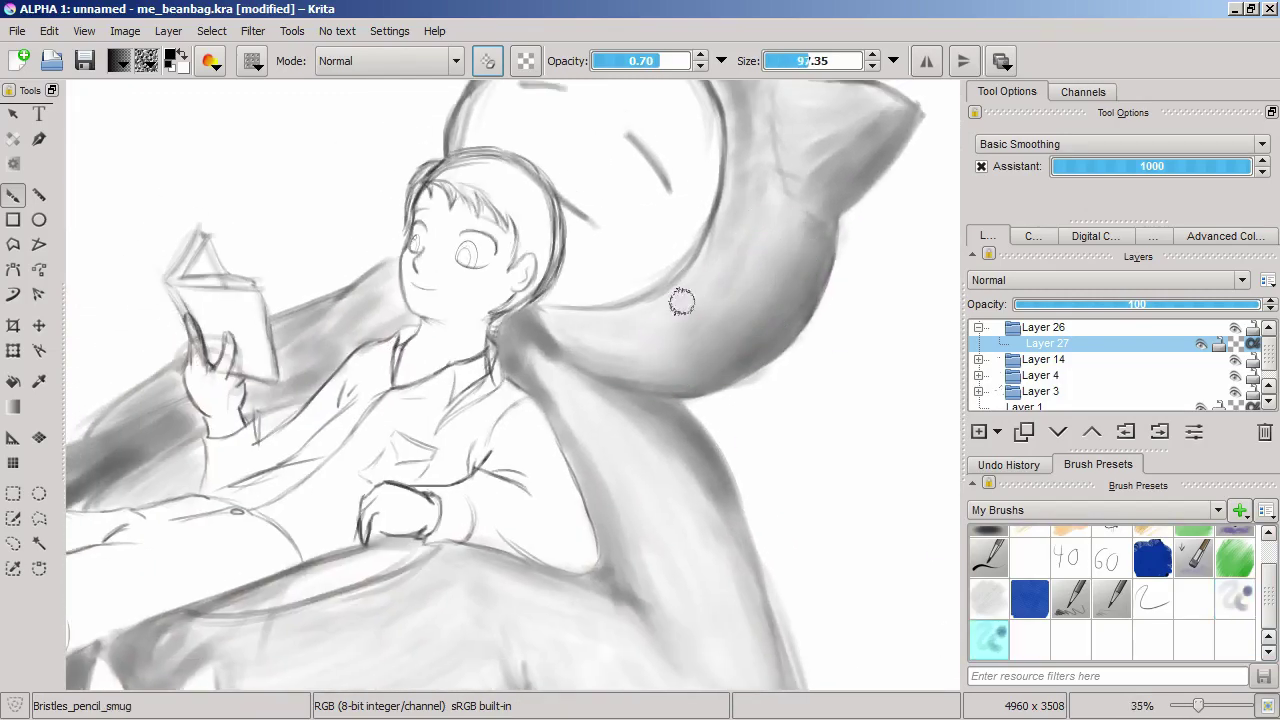
left_click_drag(696, 299, 685, 372)
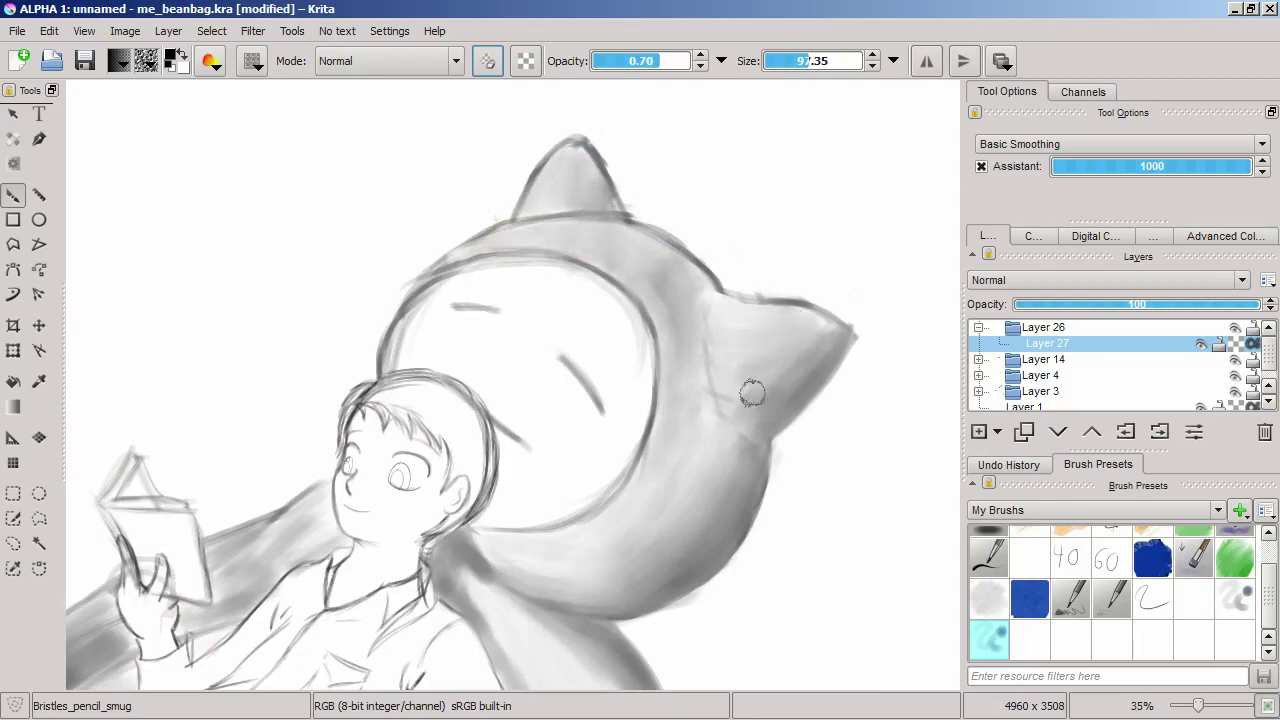
left_click_drag(809, 342, 905, 70)
mouse_move(783, 653)
left_mouse_down()
mouse_move(830, 500)
mouse_move(558, 266)
left_mouse_up()
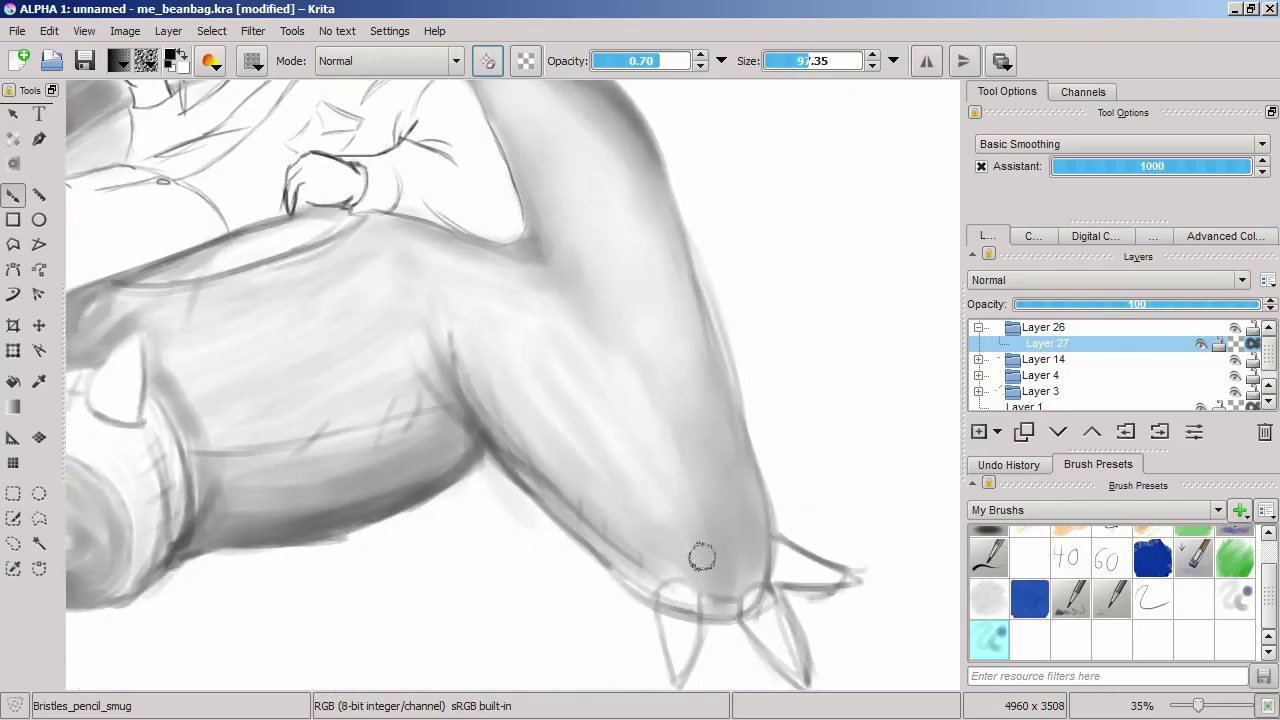
Step: Smudge the shading on the creature's near leg, foot sole and far arm into smooth tones
left_click_drag(373, 477, 533, 557)
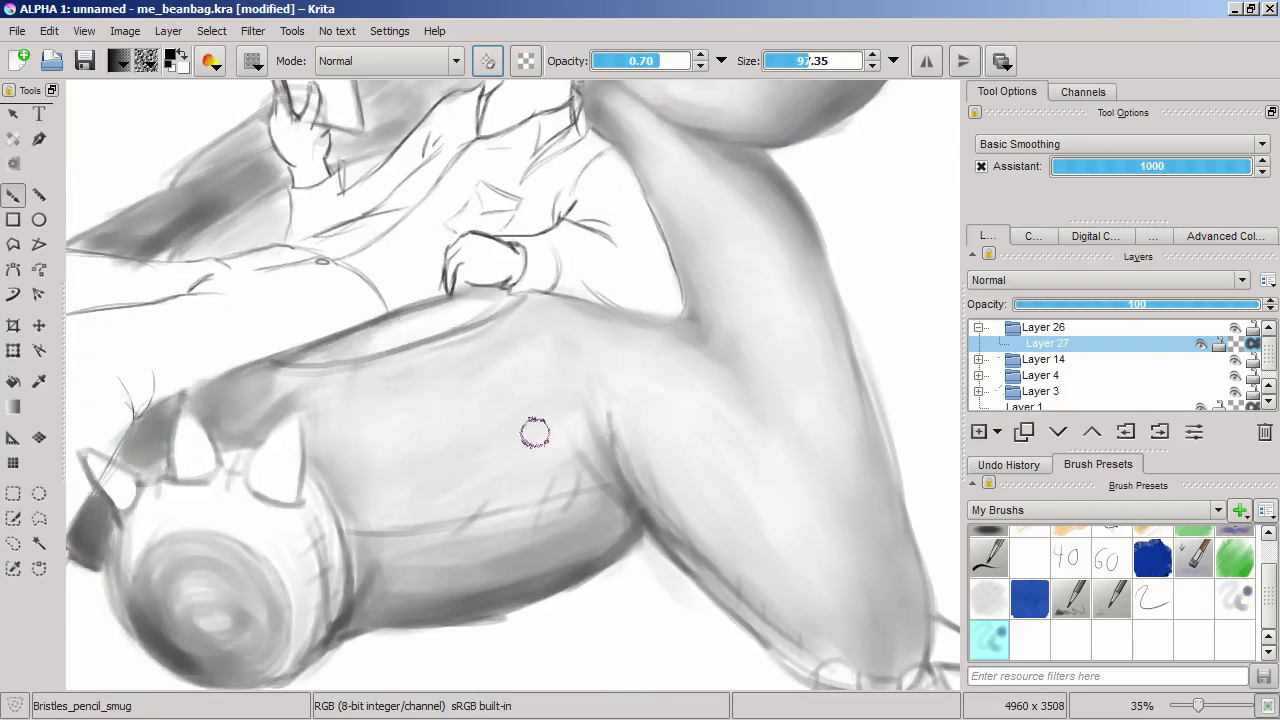
left_click_drag(530, 477, 605, 447)
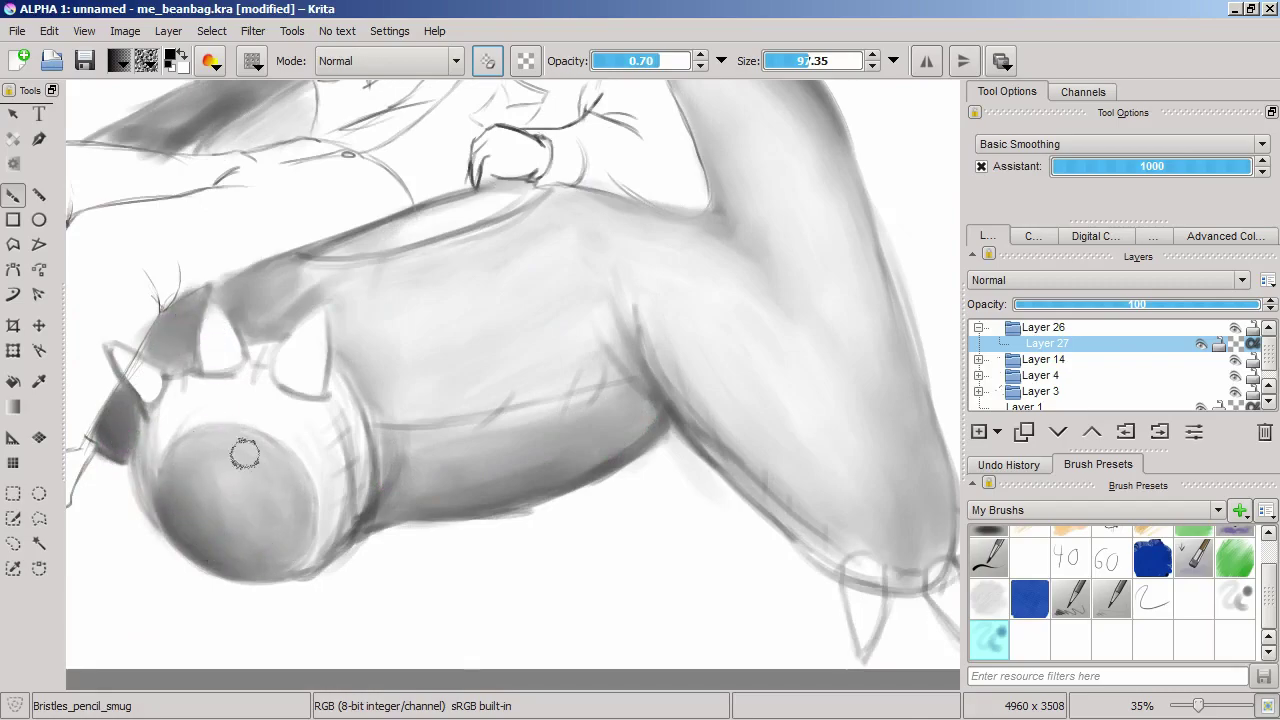
left_click_drag(223, 450, 250, 530)
left_click_drag(512, 399, 560, 660)
scroll(300, 480, "up", 2)
left_click_drag(380, 420, 300, 480)
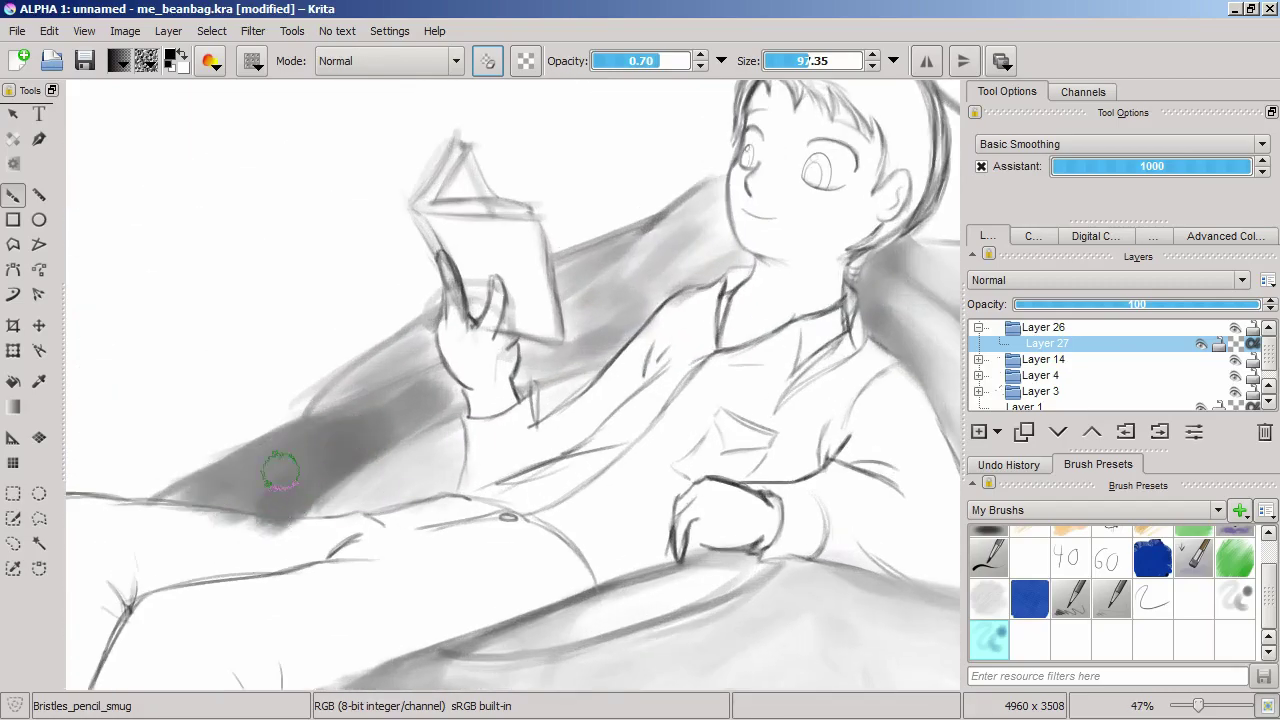
scroll(606, 257, "down", 3)
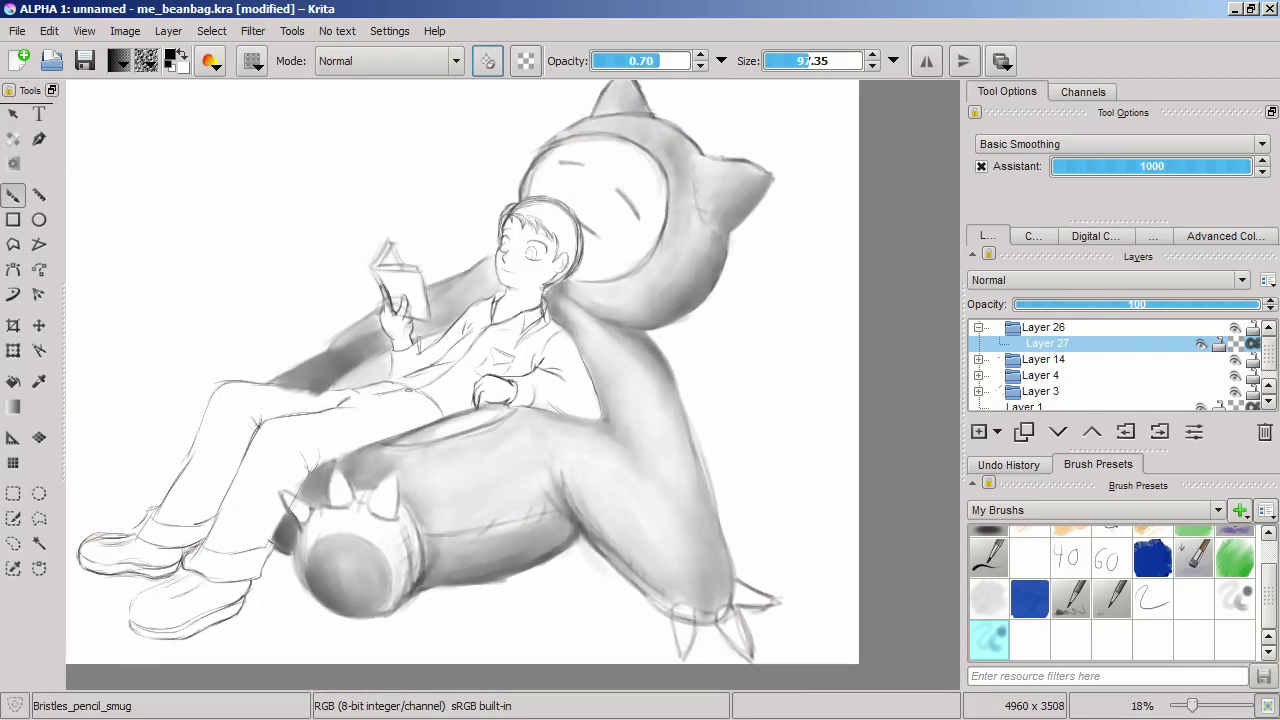
Step: Add Layer 28 above Layer 27 and shade the figure's bent sleeve around the elbow with the Bristles_pencil brush
scroll(834, 437, "up", 2)
left_click(979, 431)
left_click(1235, 598)
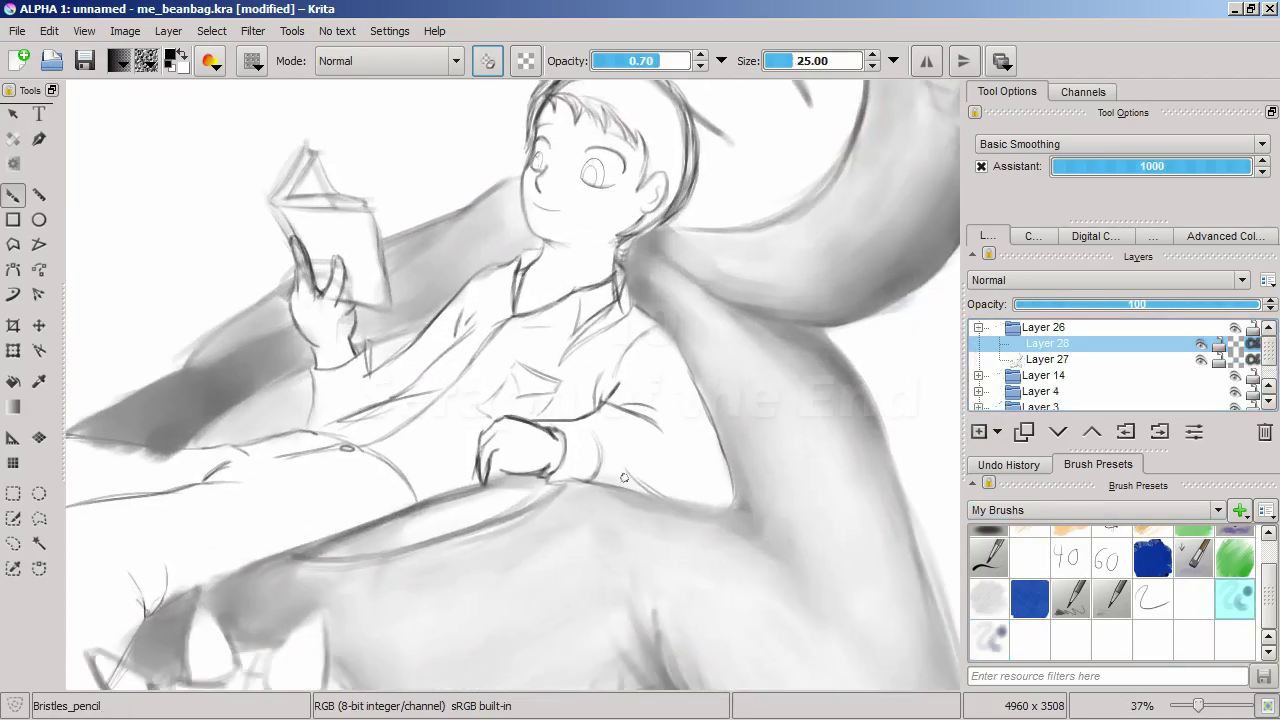
scroll(631, 473, "up", 3)
scroll(631, 473, "up", 2)
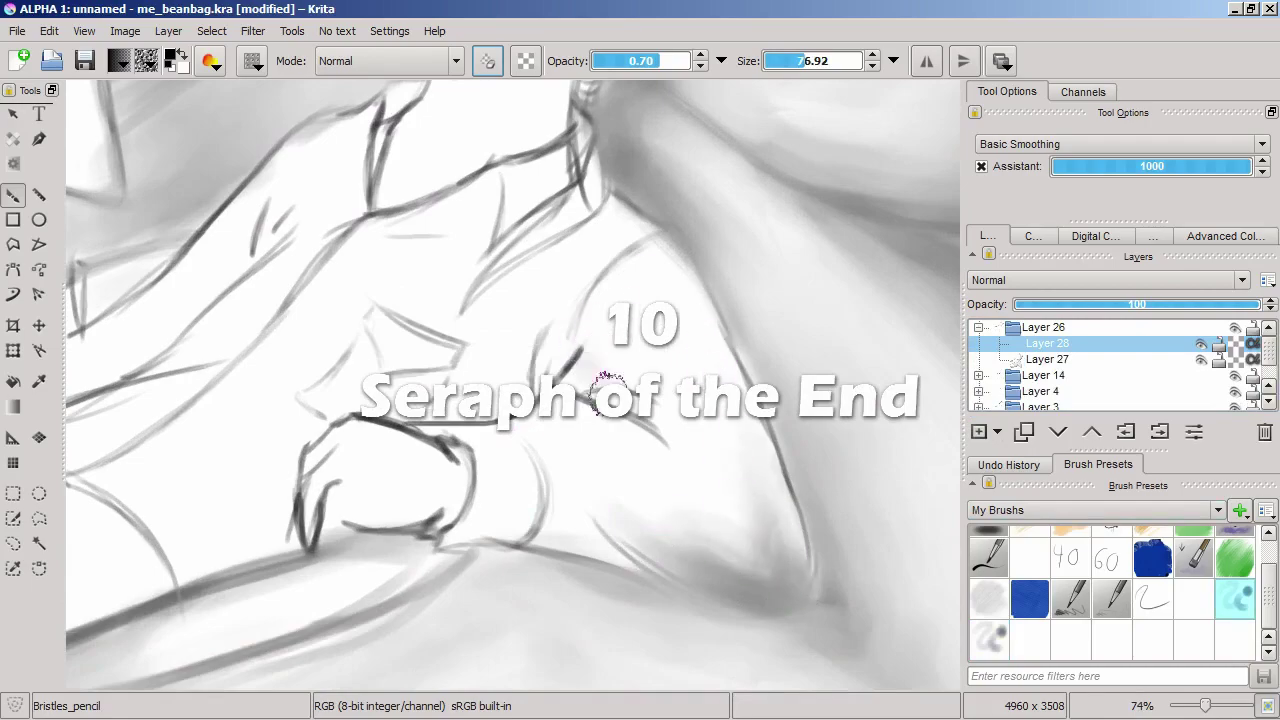
Step: Shade the figure's trouser legs and cuffs, adding darker folds along the shin and hem
mouse_move(450, 548)
left_mouse_down()
mouse_move(622, 513)
mouse_move(602, 536)
mouse_move(736, 425)
mouse_move(731, 261)
mouse_move(529, 629)
mouse_move(731, 331)
mouse_move(500, 367)
mouse_move(437, 591)
mouse_move(456, 360)
mouse_move(630, 470)
mouse_move(593, 449)
mouse_move(395, 453)
mouse_move(528, 294)
mouse_move(605, 445)
mouse_move(520, 481)
mouse_move(507, 291)
mouse_move(562, 245)
mouse_move(891, 292)
mouse_move(516, 411)
mouse_move(465, 374)
mouse_move(447, 454)
mouse_move(397, 452)
mouse_move(535, 387)
mouse_move(596, 256)
left_mouse_up()
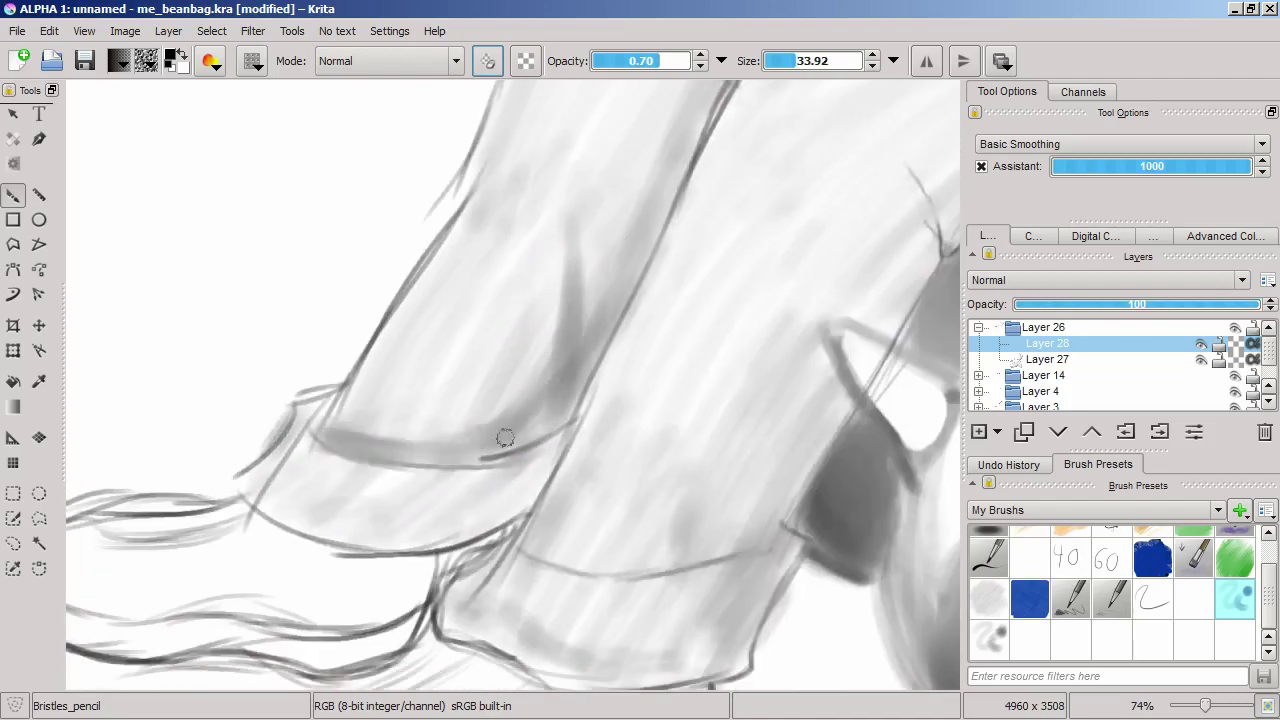
mouse_move(592, 341)
left_mouse_down()
mouse_move(576, 382)
mouse_move(625, 405)
left_mouse_up()
mouse_move(459, 545)
left_mouse_down()
mouse_move(611, 419)
mouse_move(521, 496)
mouse_move(379, 517)
mouse_move(481, 416)
mouse_move(424, 398)
mouse_move(538, 411)
mouse_move(556, 456)
mouse_move(585, 423)
mouse_move(543, 410)
mouse_move(336, 608)
mouse_move(596, 308)
left_mouse_up()
Step: Add a transparency mask to the Layer 14 group, mask out the leg line crossing the claw, and reselect Layer 28
left_click(1043, 375)
left_click(997, 431)
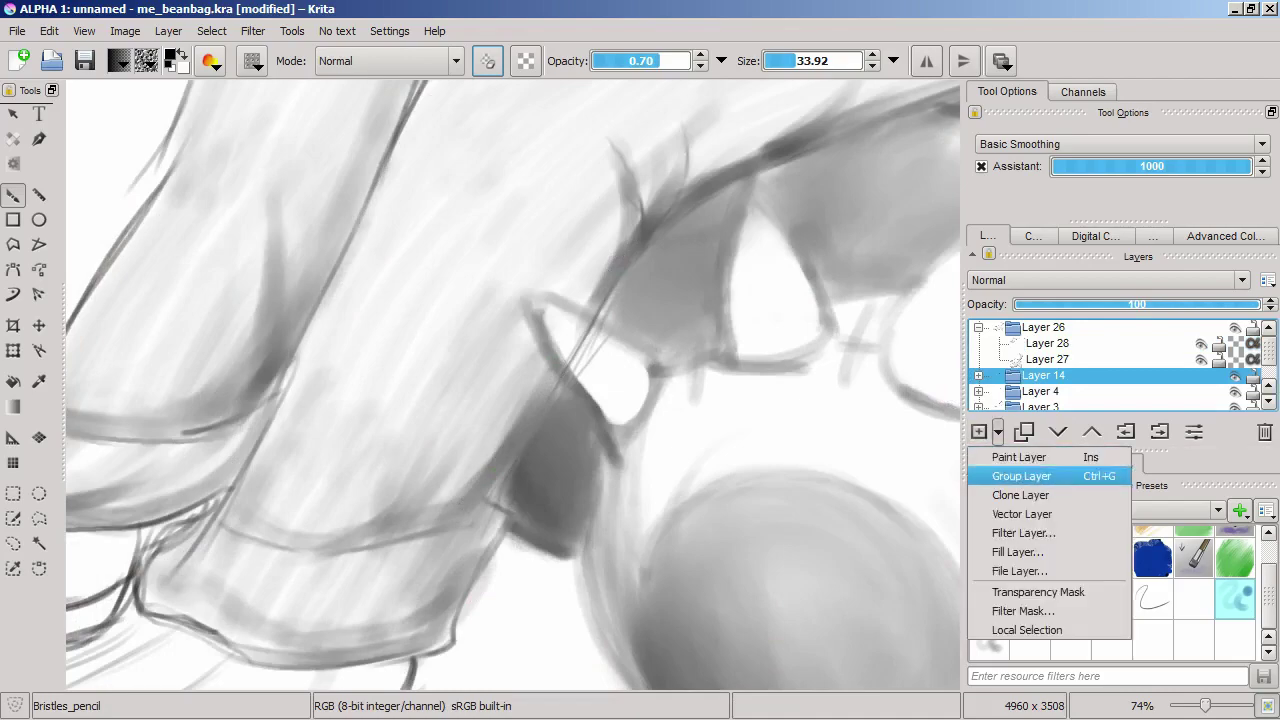
left_click(1100, 591)
left_click(1047, 343)
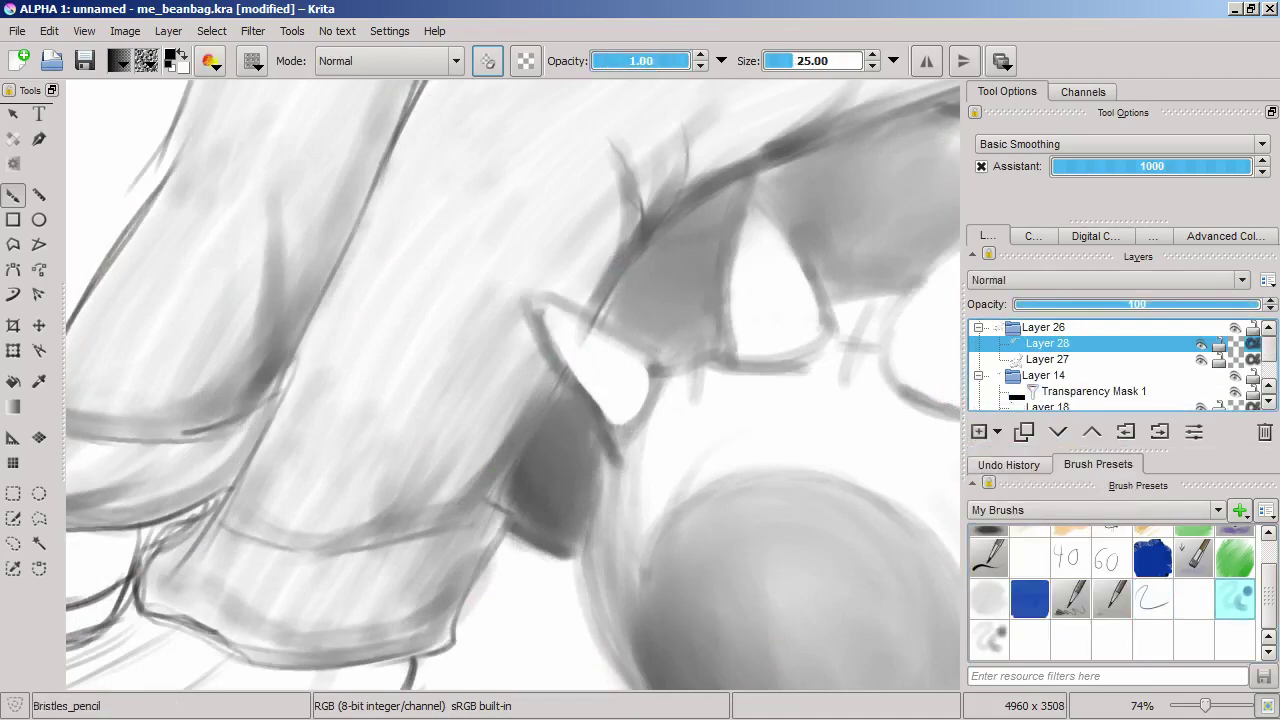
Step: Darken the trouser folds behind the bent knee and shade the far shoe, detailing its sole with a finer brush
mouse_move(600, 462)
left_mouse_down()
mouse_move(636, 558)
mouse_move(674, 438)
left_mouse_up()
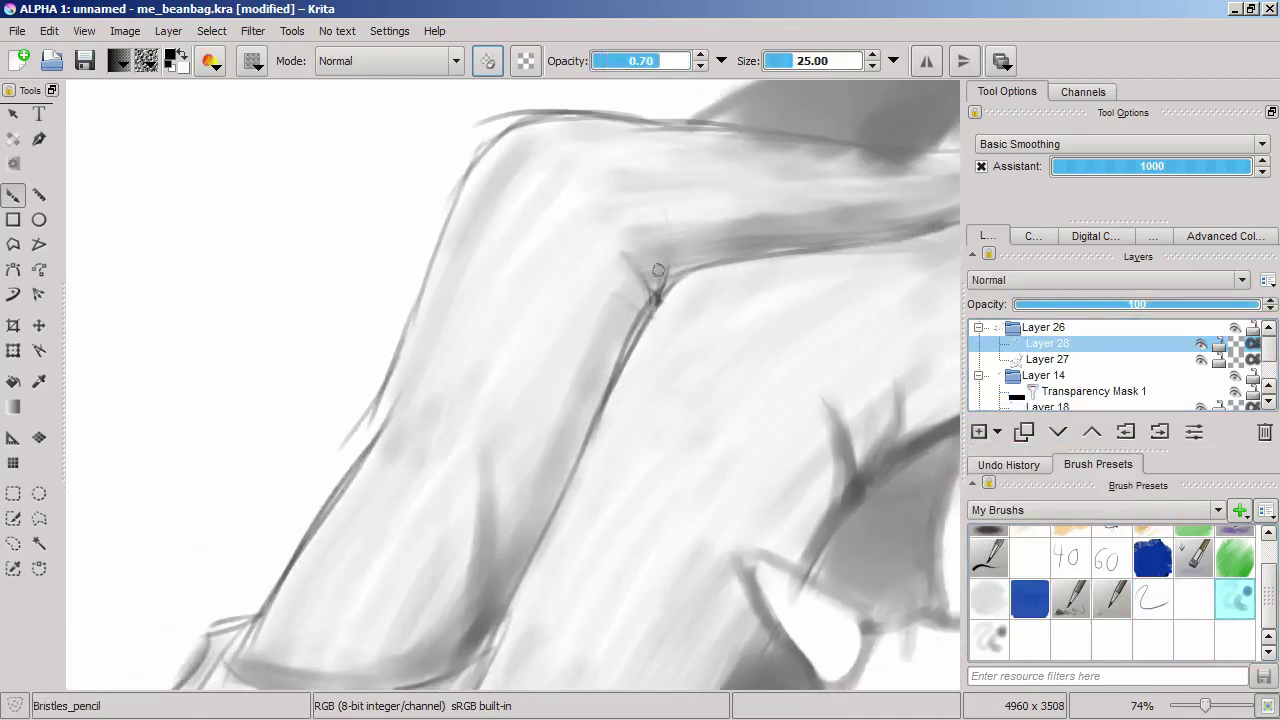
left_click_drag(670, 228, 515, 555)
mouse_move(340, 445)
left_mouse_down()
mouse_move(250, 443)
mouse_move(472, 445)
mouse_move(367, 401)
mouse_move(510, 473)
mouse_move(231, 422)
mouse_move(448, 398)
mouse_move(423, 456)
mouse_move(528, 432)
mouse_move(557, 412)
left_mouse_up()
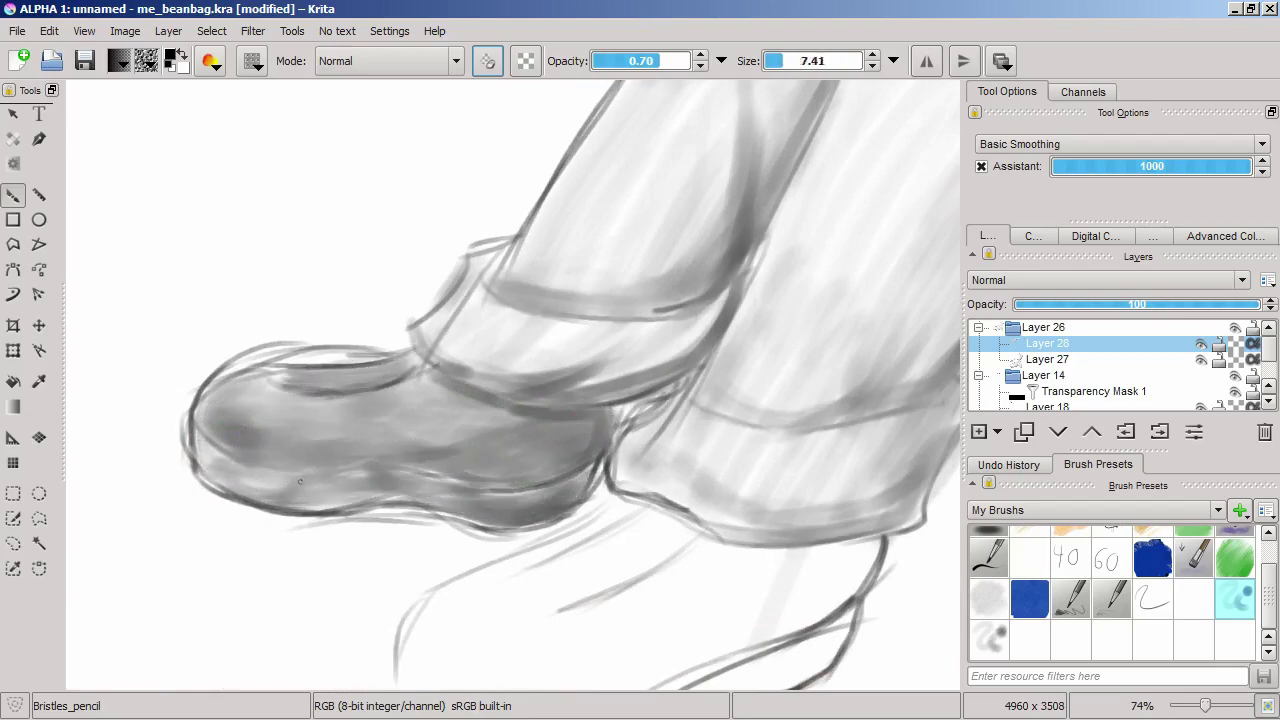
mouse_move(288, 468)
left_mouse_down()
mouse_move(439, 478)
mouse_move(289, 457)
mouse_move(332, 423)
mouse_move(471, 397)
left_mouse_up()
mouse_move(300, 440)
left_mouse_down()
mouse_move(287, 531)
mouse_move(403, 497)
mouse_move(606, 383)
mouse_move(611, 514)
mouse_move(439, 583)
mouse_move(449, 586)
mouse_move(698, 470)
mouse_move(591, 449)
mouse_move(626, 435)
mouse_move(409, 400)
mouse_move(454, 526)
mouse_move(594, 471)
mouse_move(698, 415)
mouse_move(735, 375)
left_mouse_up()
left_click_drag(767, 335, 651, 354)
Step: Shade the folds of the figure's shirt around the waist and sleeves, and the resting hand
scroll(651, 354, "down", 5)
scroll(606, 329, "up", 7)
key("bracketleft")
key("bracketleft")
key("bracketleft")
mouse_move(364, 501)
left_mouse_down()
mouse_move(197, 498)
mouse_move(210, 560)
left_mouse_up()
scroll(210, 560, "down", 3)
scroll(366, 503, "up", 4)
mouse_move(366, 503)
left_mouse_down()
mouse_move(591, 438)
mouse_move(800, 480)
left_mouse_up()
scroll(786, 491, "down", 3)
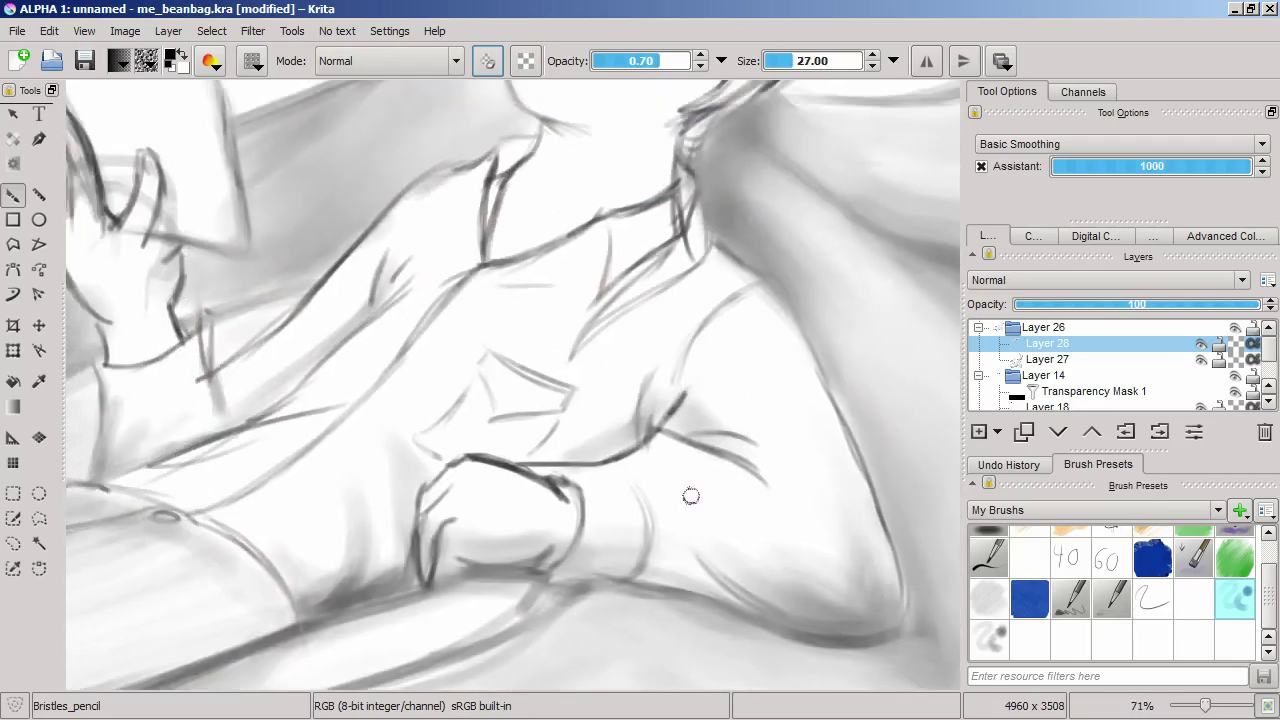
Step: Shade the shirt folds around the chest pocket, darkening the crease between the pocket and the resting hand
scroll(829, 443, "up", 3)
scroll(829, 443, "up", 3)
mouse_move(720, 400)
left_mouse_down()
mouse_move(771, 354)
mouse_move(660, 420)
left_mouse_up()
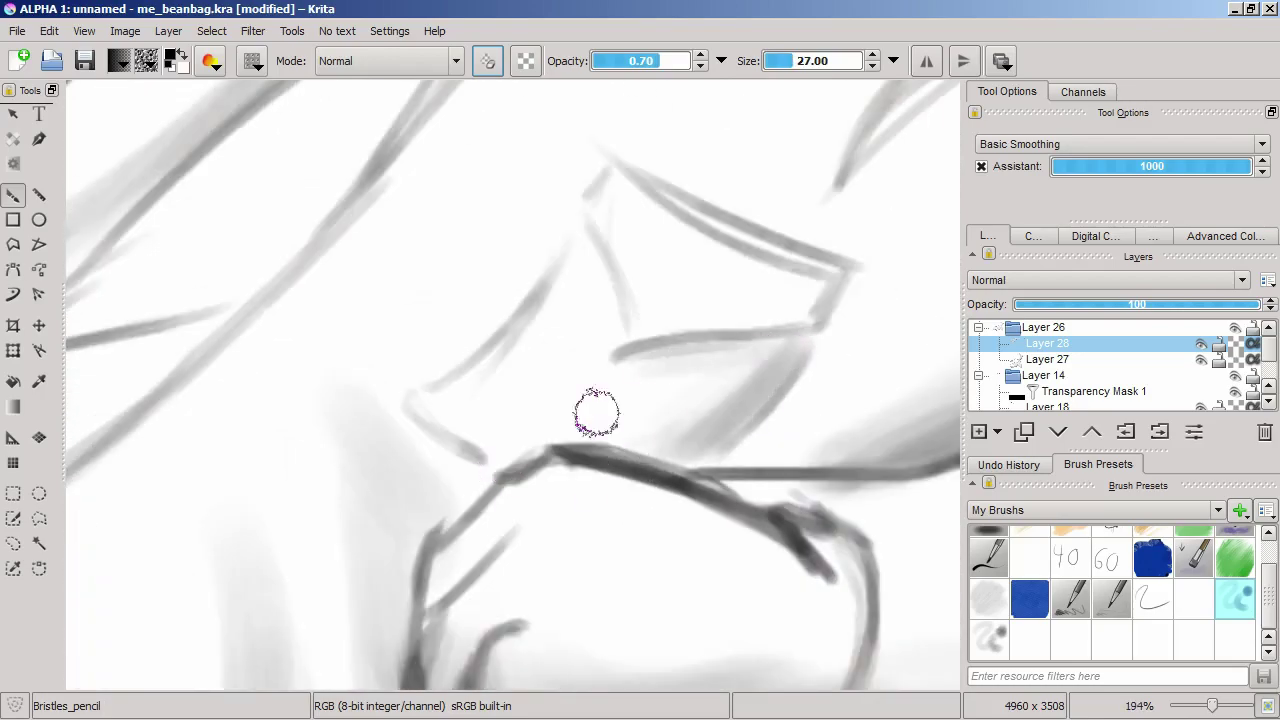
scroll(507, 467, "down", 3)
scroll(649, 337, "up", 3)
mouse_move(649, 337)
left_mouse_down()
mouse_move(661, 380)
mouse_move(543, 457)
left_mouse_up()
scroll(543, 457, "down", 1)
scroll(337, 354, "up", 1)
mouse_move(337, 354)
left_mouse_down()
mouse_move(400, 381)
mouse_move(366, 258)
mouse_move(709, 354)
mouse_move(558, 429)
mouse_move(384, 354)
mouse_move(654, 420)
left_mouse_up()
Step: Darken the shadow beneath the shirt collar and shade and smudge the beanbag's shadow behind the figure's head
scroll(600, 430, "down", 4)
mouse_move(480, 300)
left_mouse_down()
mouse_move(546, 457)
mouse_move(567, 471)
mouse_move(500, 300)
mouse_move(486, 443)
mouse_move(500, 520)
mouse_move(406, 325)
mouse_move(460, 400)
left_mouse_up()
left_click_drag(340, 290, 230, 330)
left_click_drag(435, 647, 418, 412)
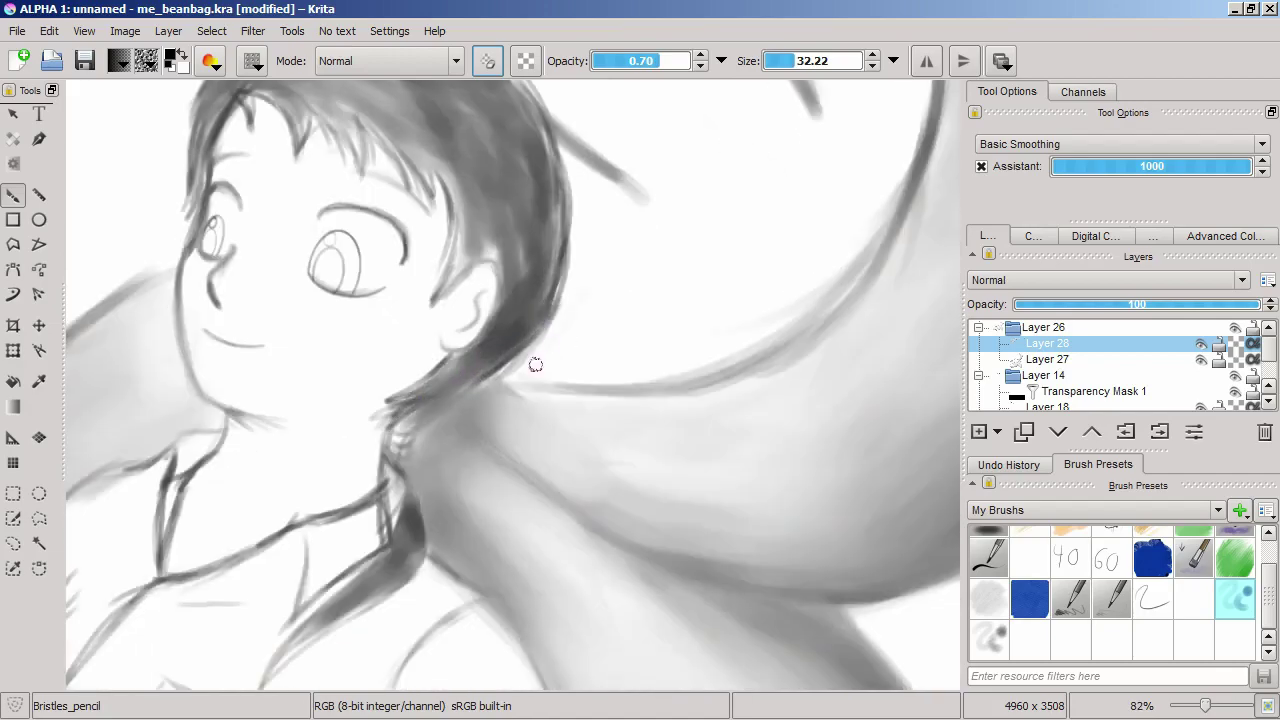
left_click_drag(585, 292, 536, 345)
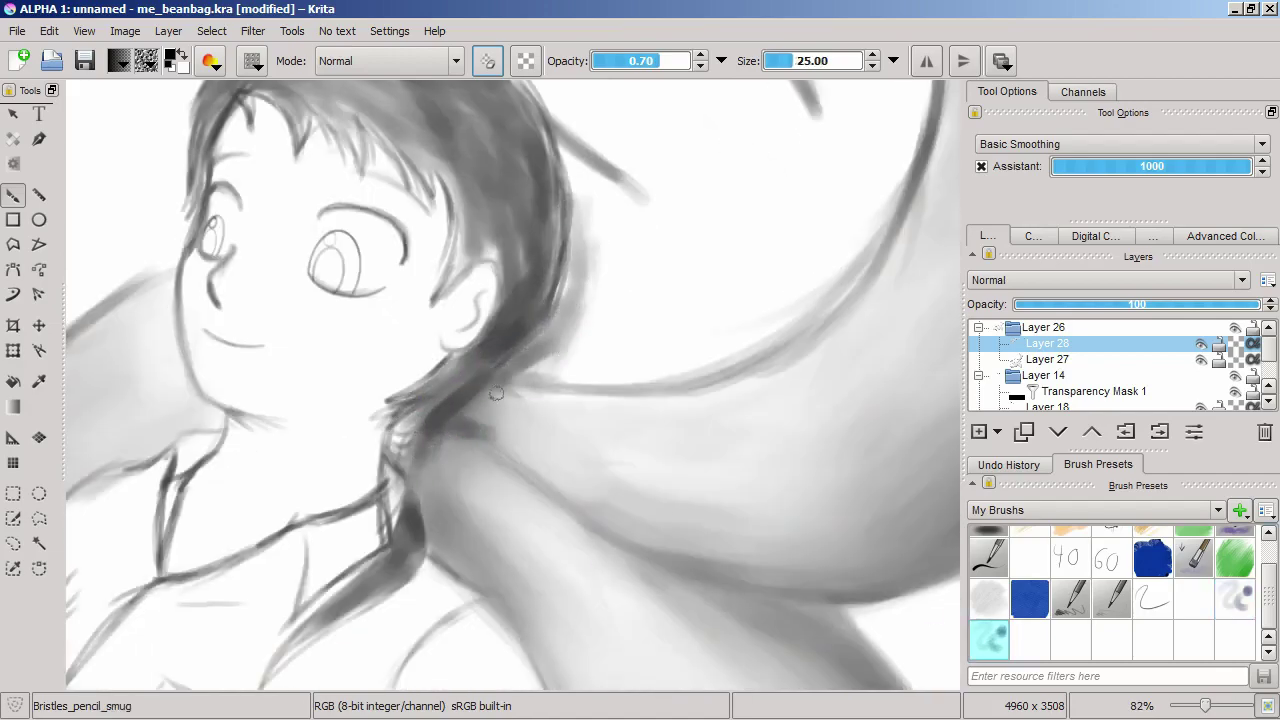
scroll(476, 427, "down", 5)
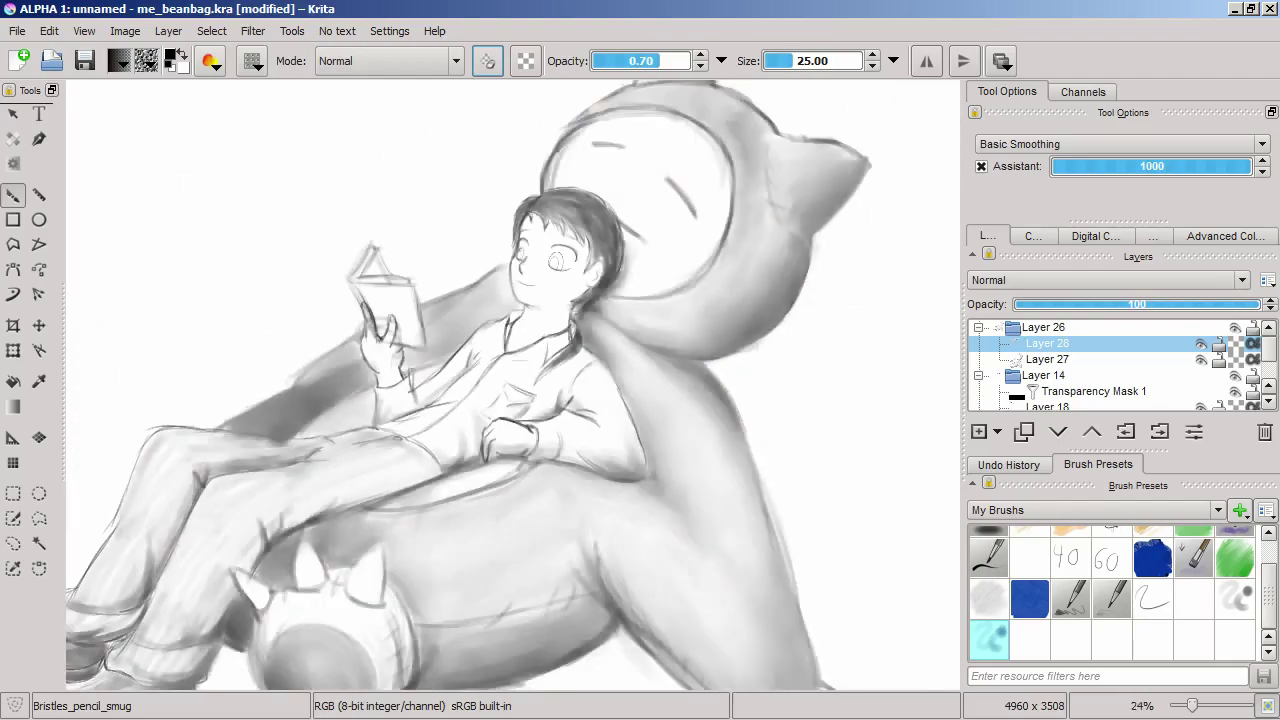
Step: Smooth the shading on the lower trouser legs, cuffs and shoes with the Bristles_pencil_smug brush, and save the drawing
scroll(453, 420, "up", 4)
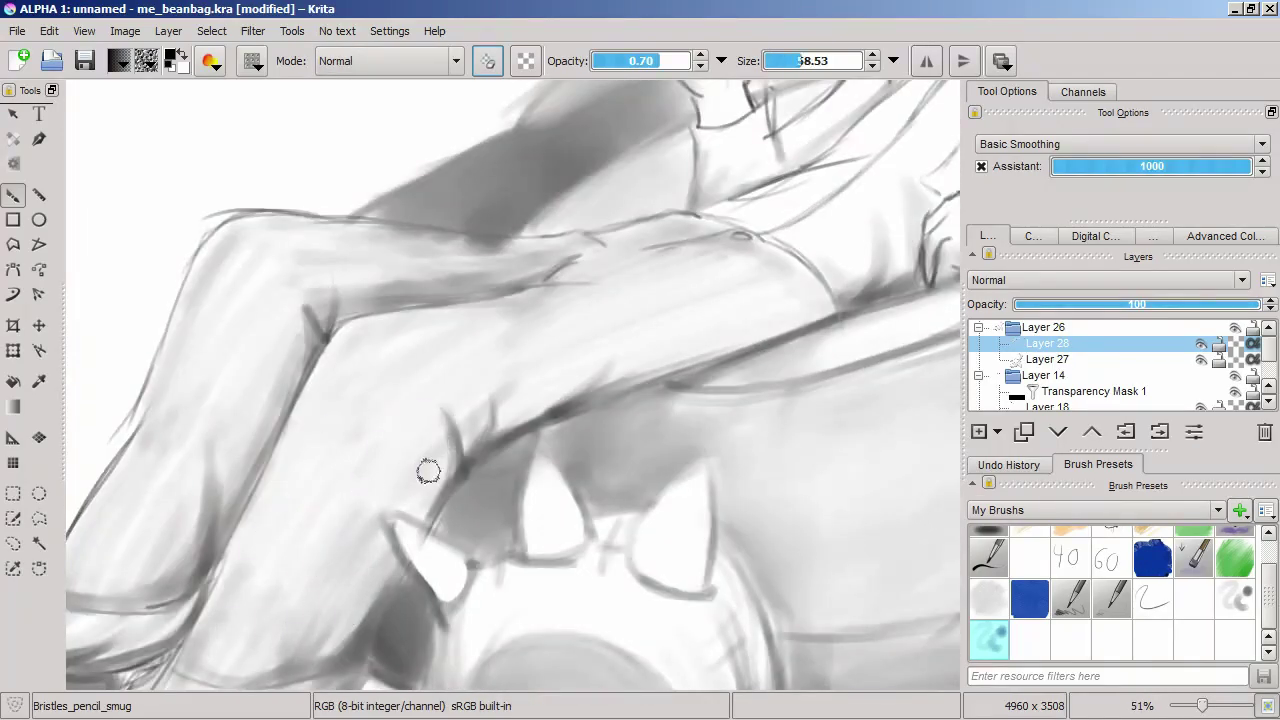
left_click_drag(166, 554, 528, 476)
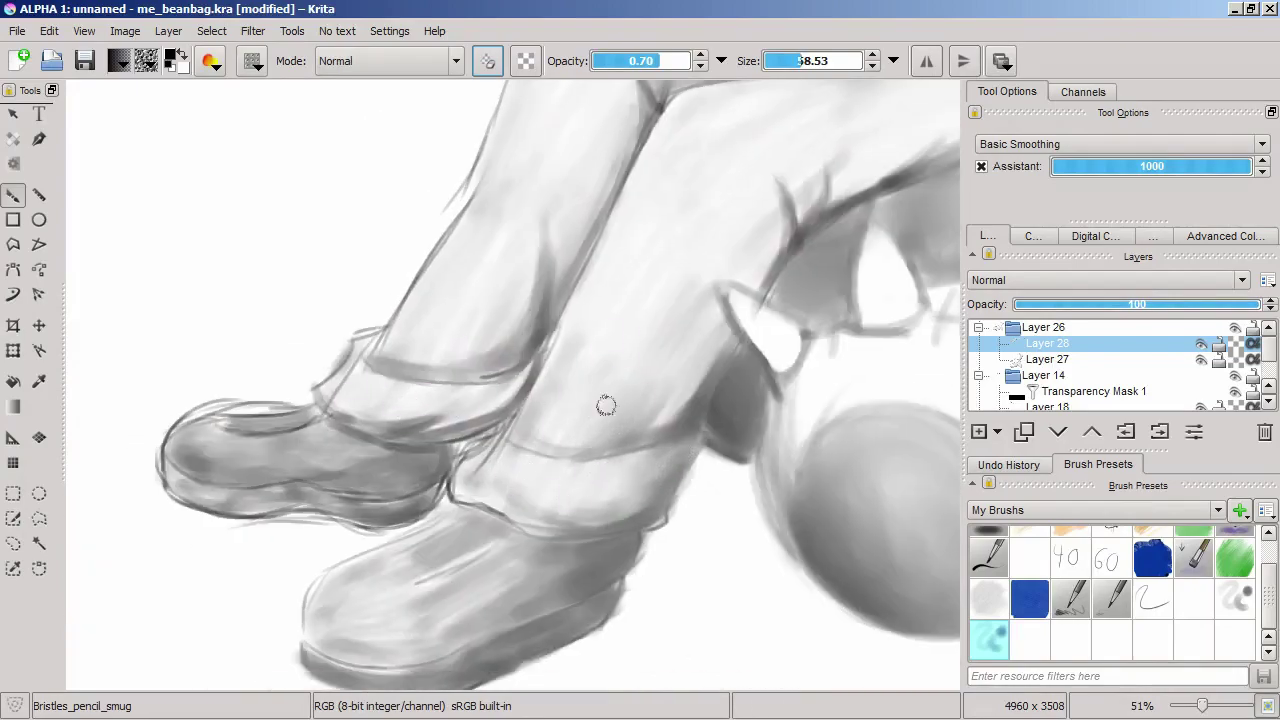
left_click_drag(729, 296, 869, 156)
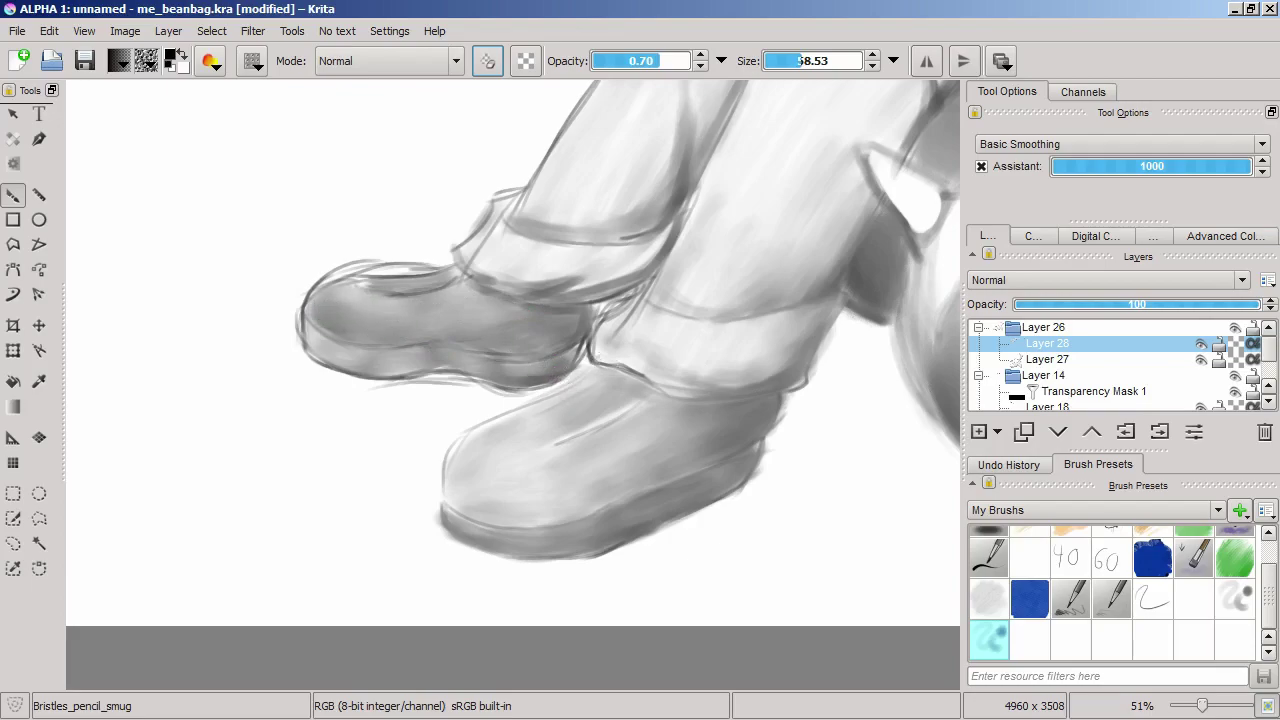
left_click_drag(606, 366, 618, 467)
key("2")
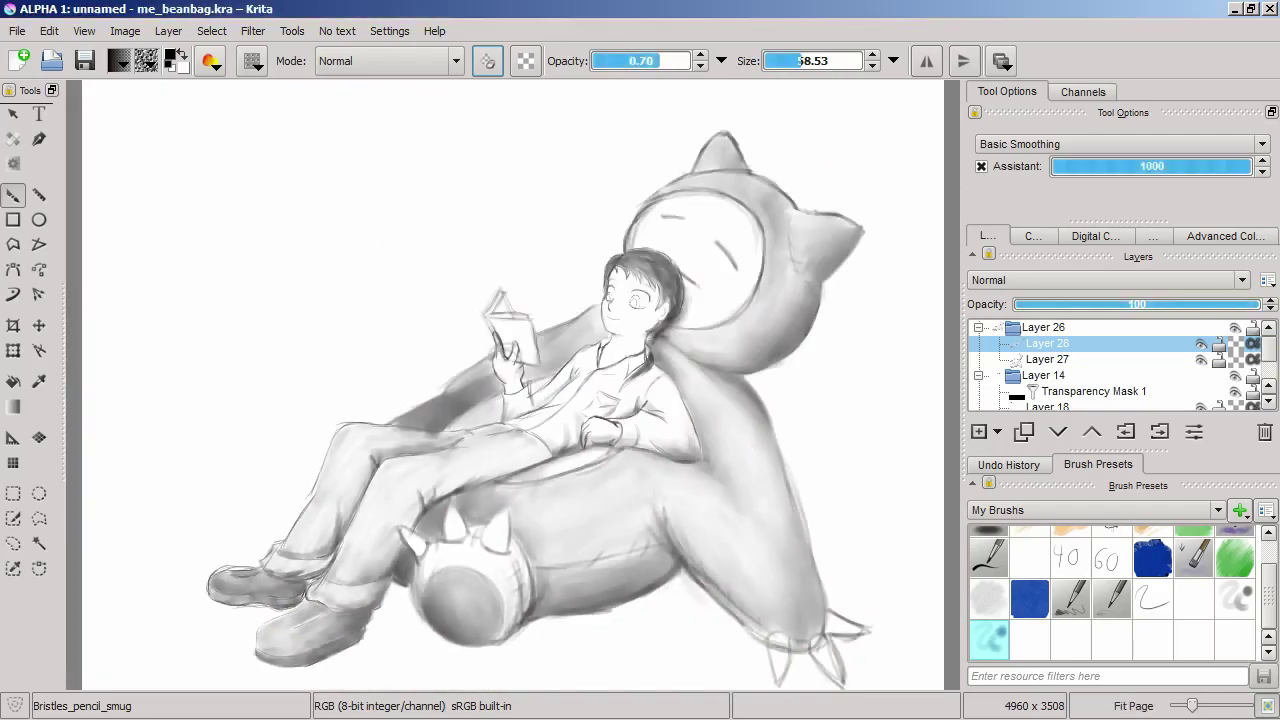
Step: Add a new layer above Layer 28 and fill the near eye's pupil with dark gray using a fine Bristles_pencil brush
scroll(635, 300, "up", 10)
scroll(603, 290, "up", 5)
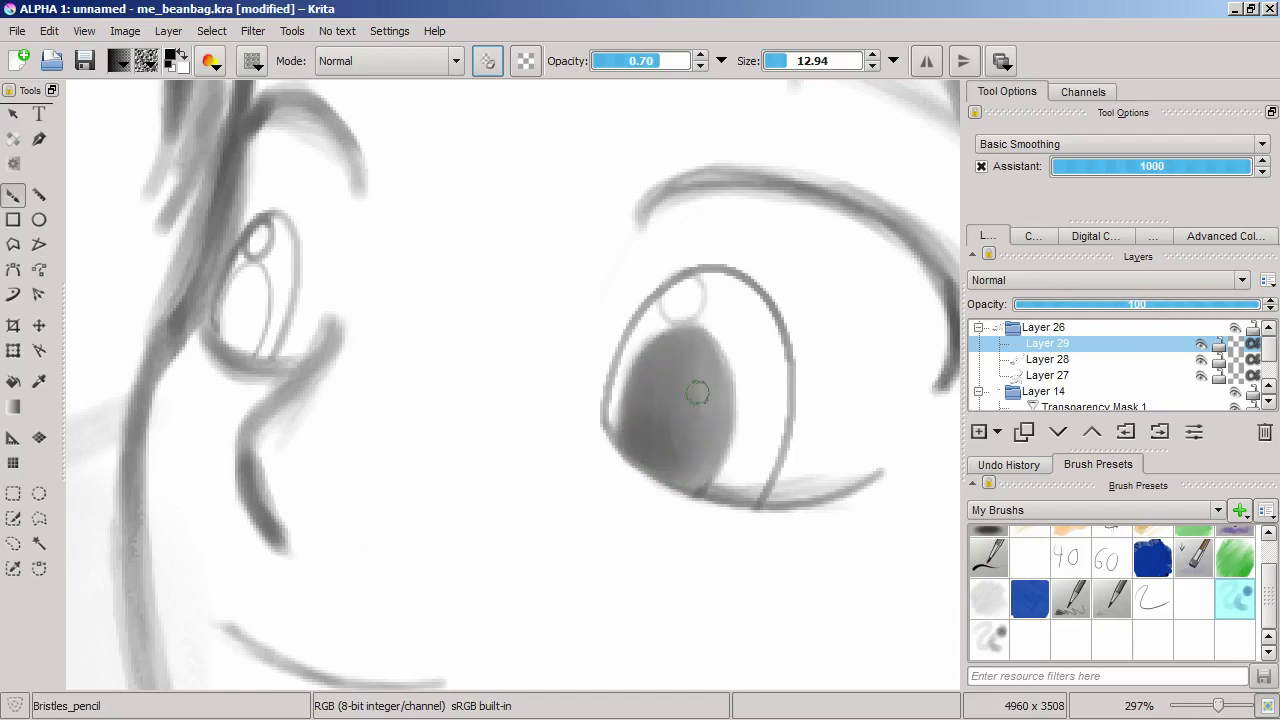
scroll(686, 483, "down", 5)
scroll(700, 470, "up", 5)
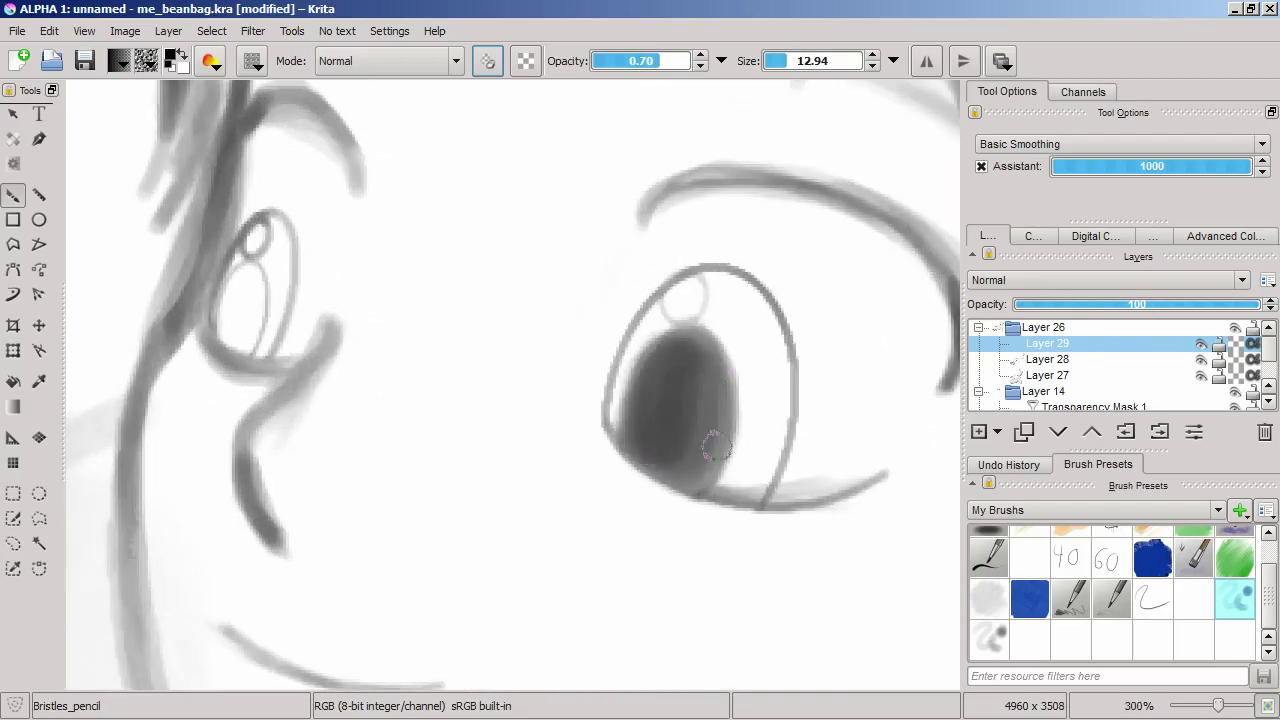
scroll(670, 424, "down", 5)
scroll(641, 372, "up", 6)
Step: Shade the near eye's iris in graded gray around a white highlight, and clean its outer edge with the eraser
mouse_move(690, 511)
left_mouse_down()
mouse_move(551, 451)
mouse_move(585, 400)
mouse_move(704, 514)
left_mouse_up()
mouse_move(627, 583)
left_mouse_down()
mouse_move(651, 371)
mouse_move(566, 514)
mouse_move(591, 474)
left_mouse_up()
scroll(591, 474, "down", 6)
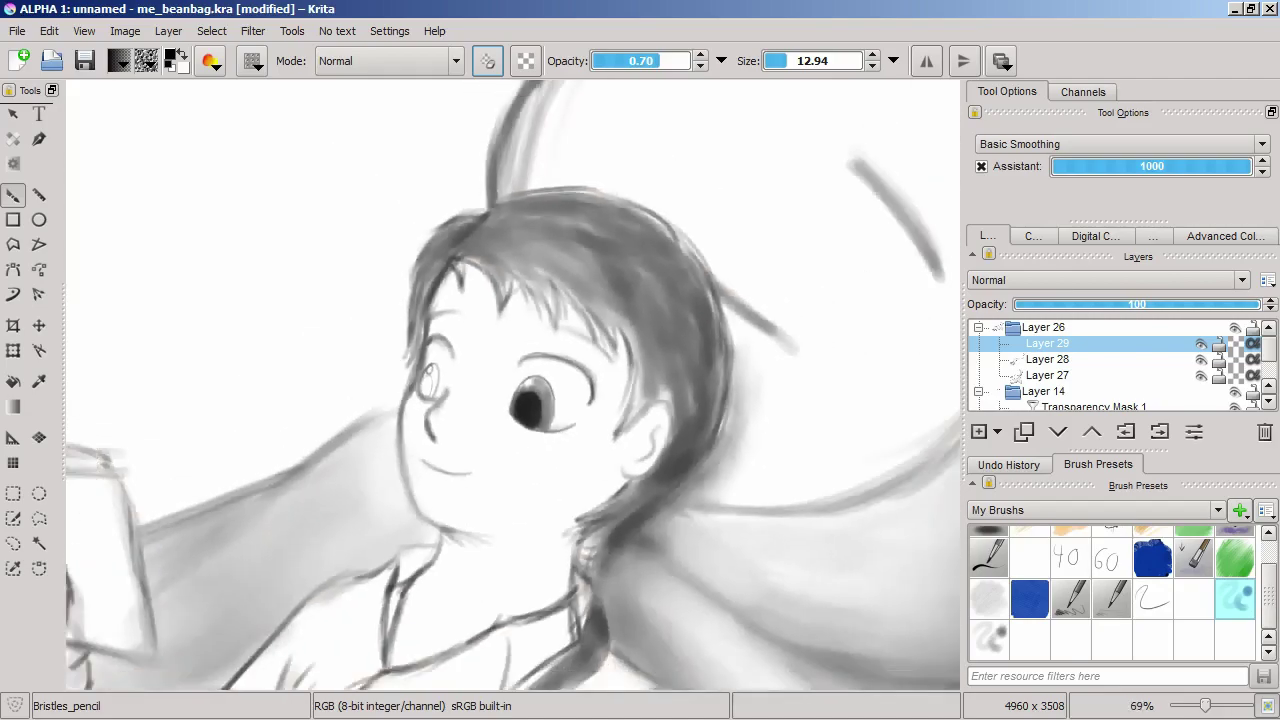
scroll(510, 378, "up", 6)
mouse_move(700, 433)
left_mouse_down()
mouse_move(543, 509)
mouse_move(629, 366)
mouse_move(582, 465)
mouse_move(514, 543)
left_mouse_up()
key("e")
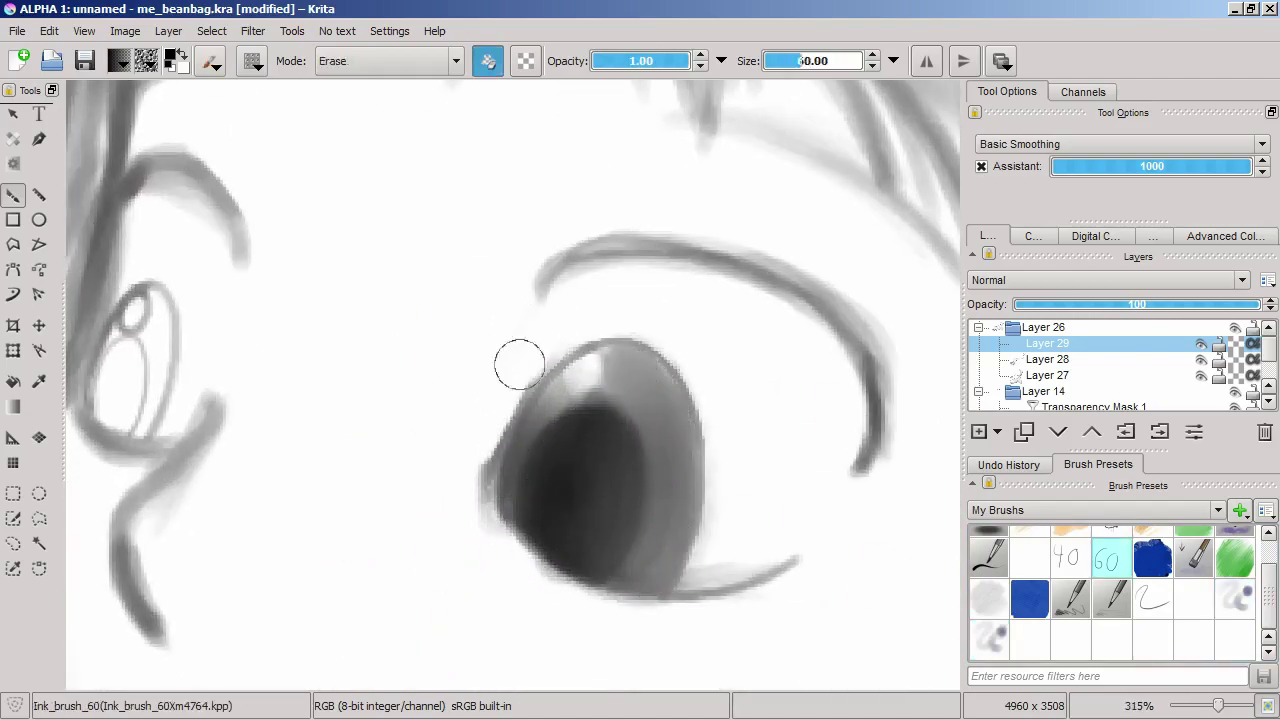
scroll(585, 375, "down", 6)
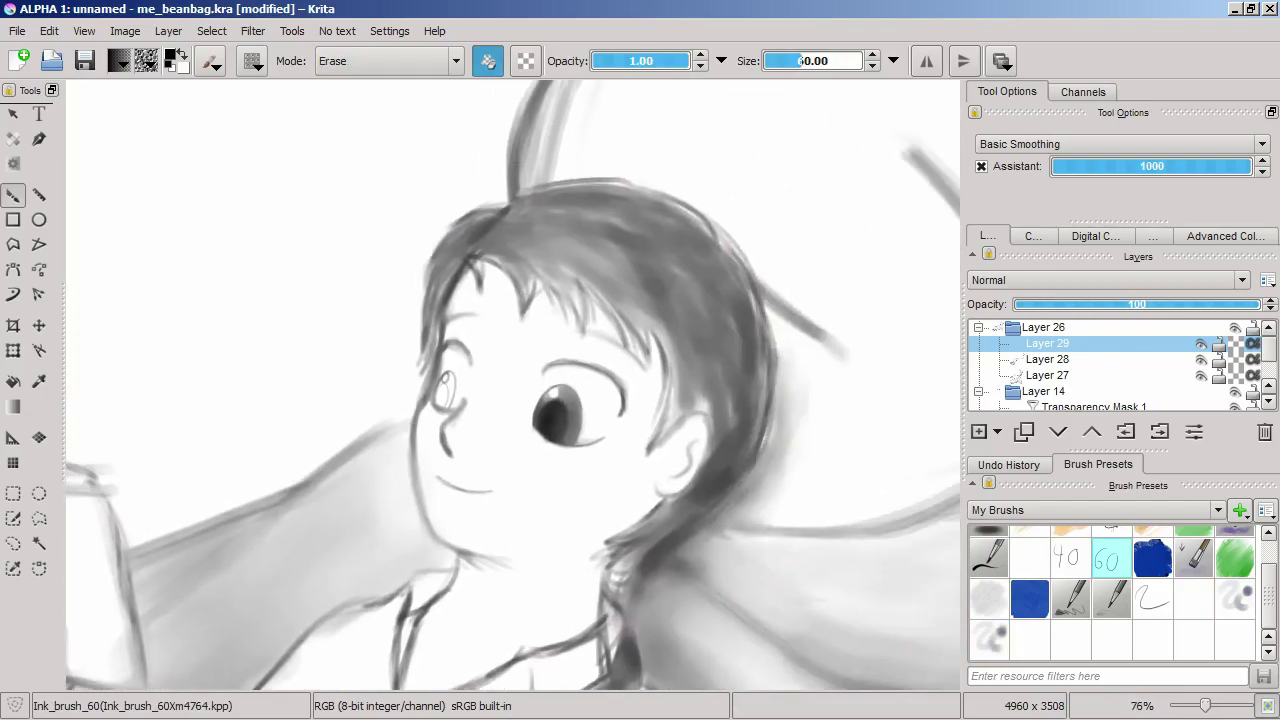
scroll(871, 457, "up", 5)
scroll(871, 457, "down", 5)
Step: Shade the far eye with a small brush, filling the pupil near black and blending gray across the iris
scroll(457, 400, "up", 10)
key("/")
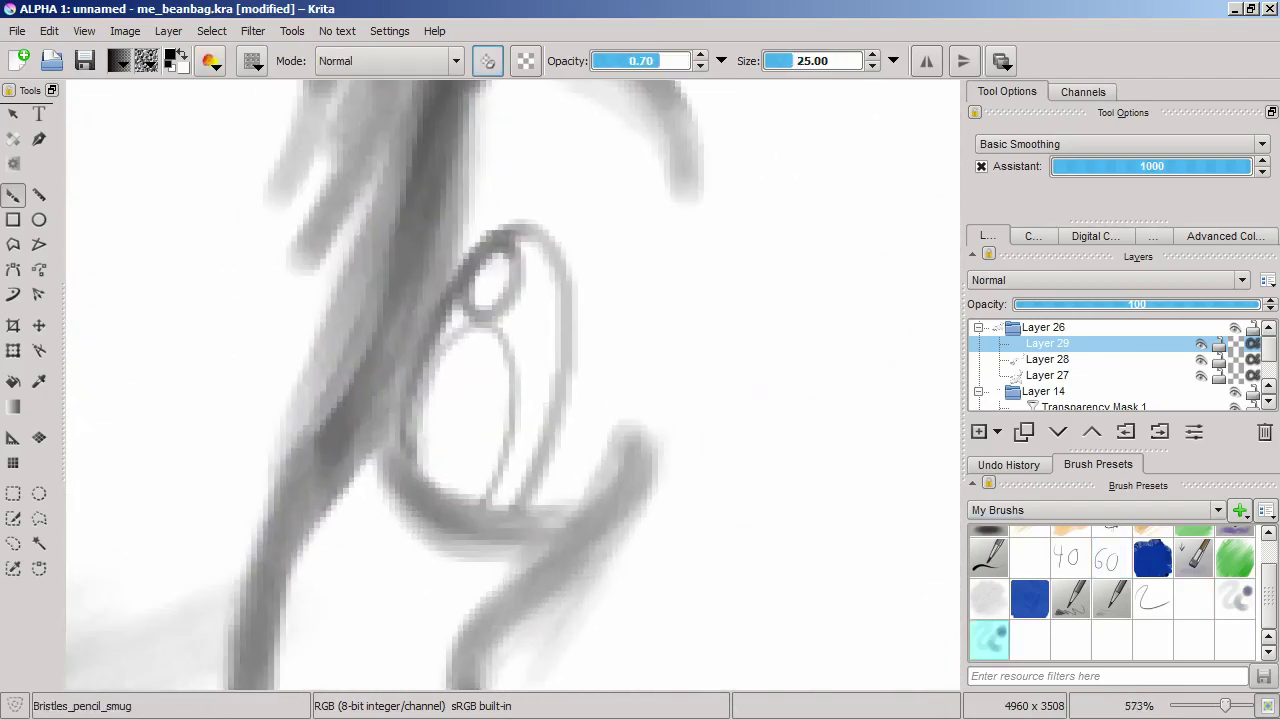
key("bracketleft")
key("bracketleft")
key("bracketleft")
key("bracketleft")
mouse_move(533, 370)
left_mouse_down()
mouse_move(451, 406)
mouse_move(529, 371)
mouse_move(471, 443)
mouse_move(460, 375)
left_mouse_up()
key("/")
mouse_move(541, 337)
left_mouse_down()
mouse_move(546, 417)
mouse_move(477, 457)
mouse_move(537, 274)
mouse_move(389, 424)
mouse_move(527, 370)
left_mouse_up()
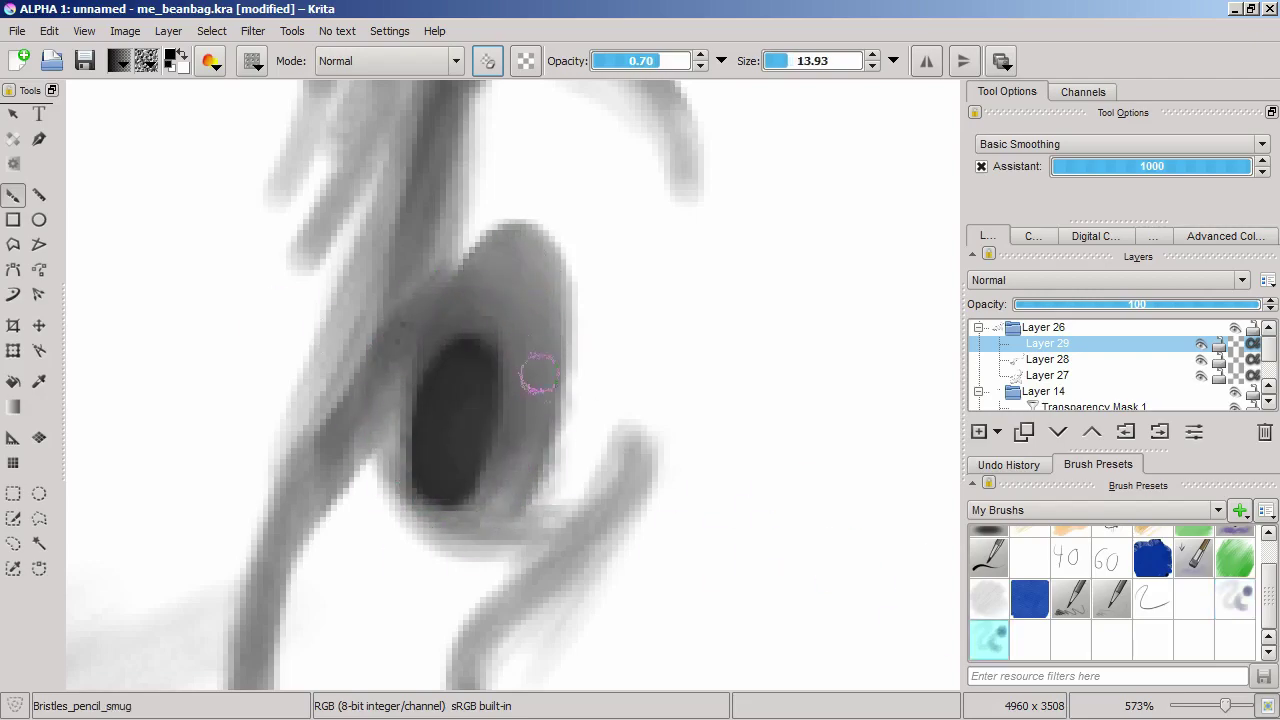
left_click_drag(565, 211, 513, 432)
key("slash")
key("slash")
scroll(508, 443, "down", 10)
Step: Shade the figure's neck with the Bristles_pencil brush, adding shadow under the chin and beneath the hair
key("slash")
scroll(651, 300, "up", 5)
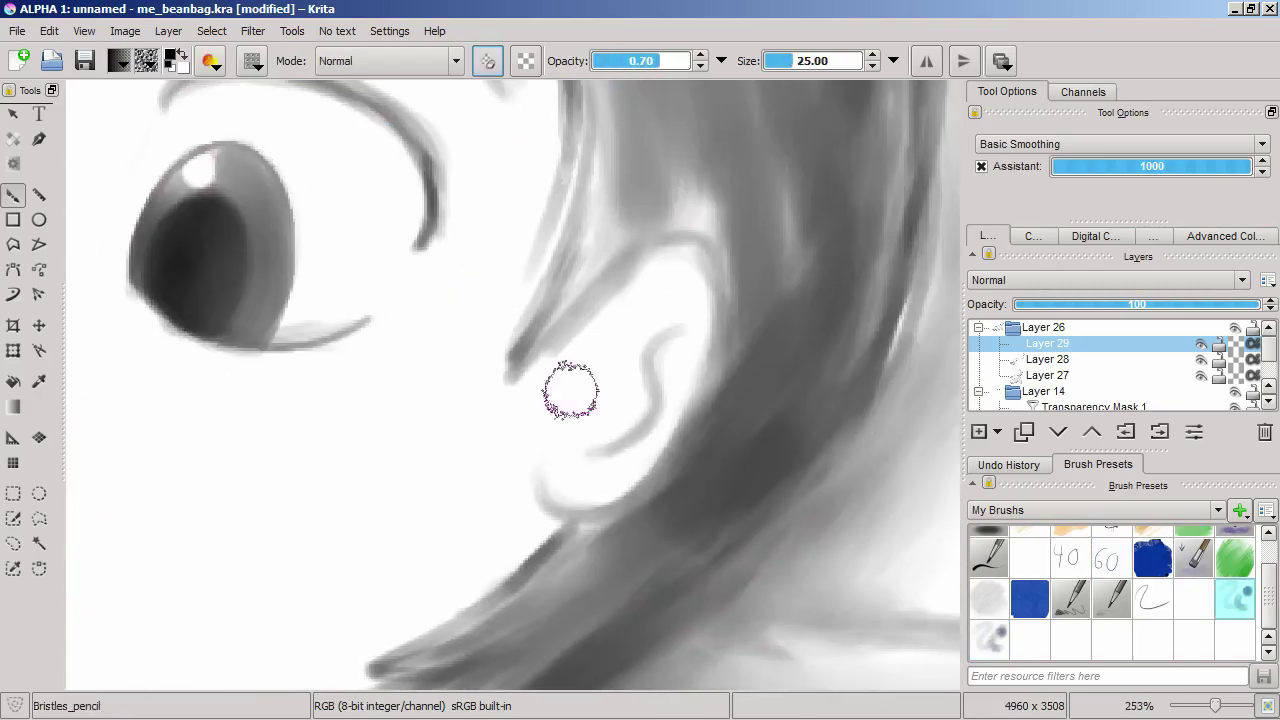
scroll(715, 340, "up", 1)
mouse_move(622, 527)
left_mouse_down()
mouse_move(563, 400)
mouse_move(466, 343)
mouse_move(543, 343)
mouse_move(724, 600)
mouse_move(697, 480)
left_mouse_up()
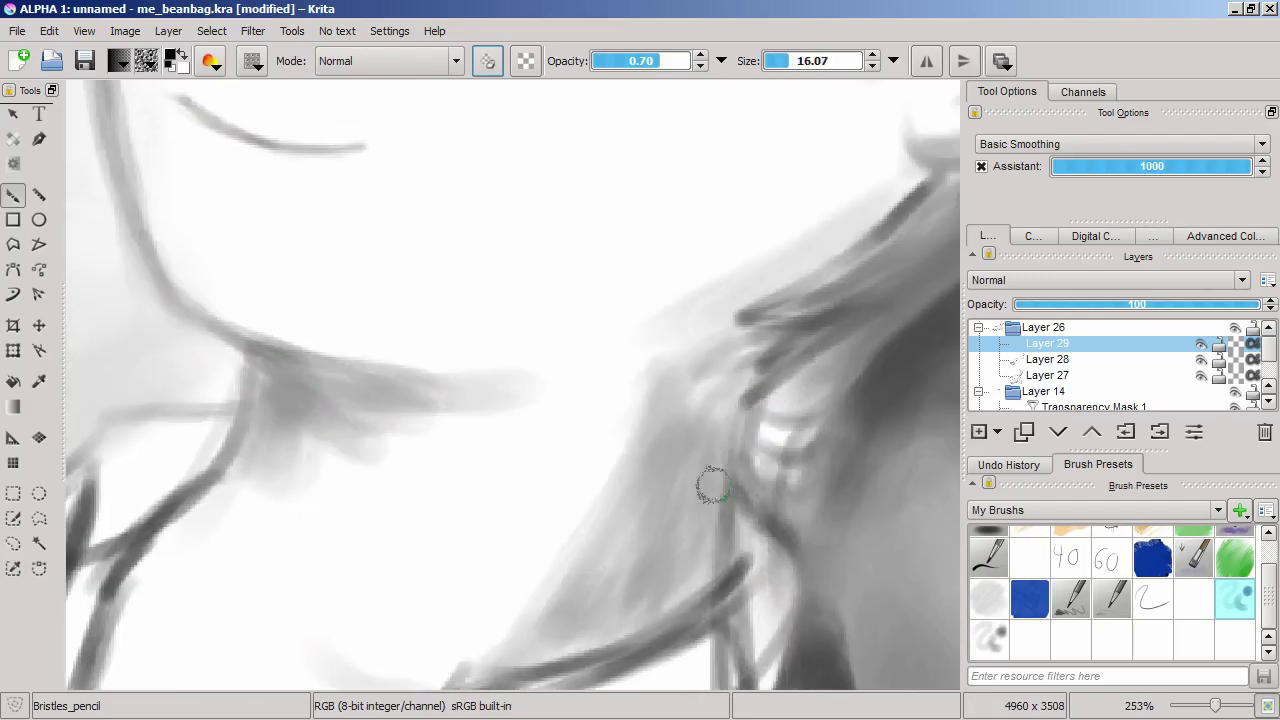
Step: Darken the inside of the shirt collar by the neck, shade its folded tip and paint out the stray collar lines
scroll(711, 413, "down", 3)
scroll(575, 560, "up", 3)
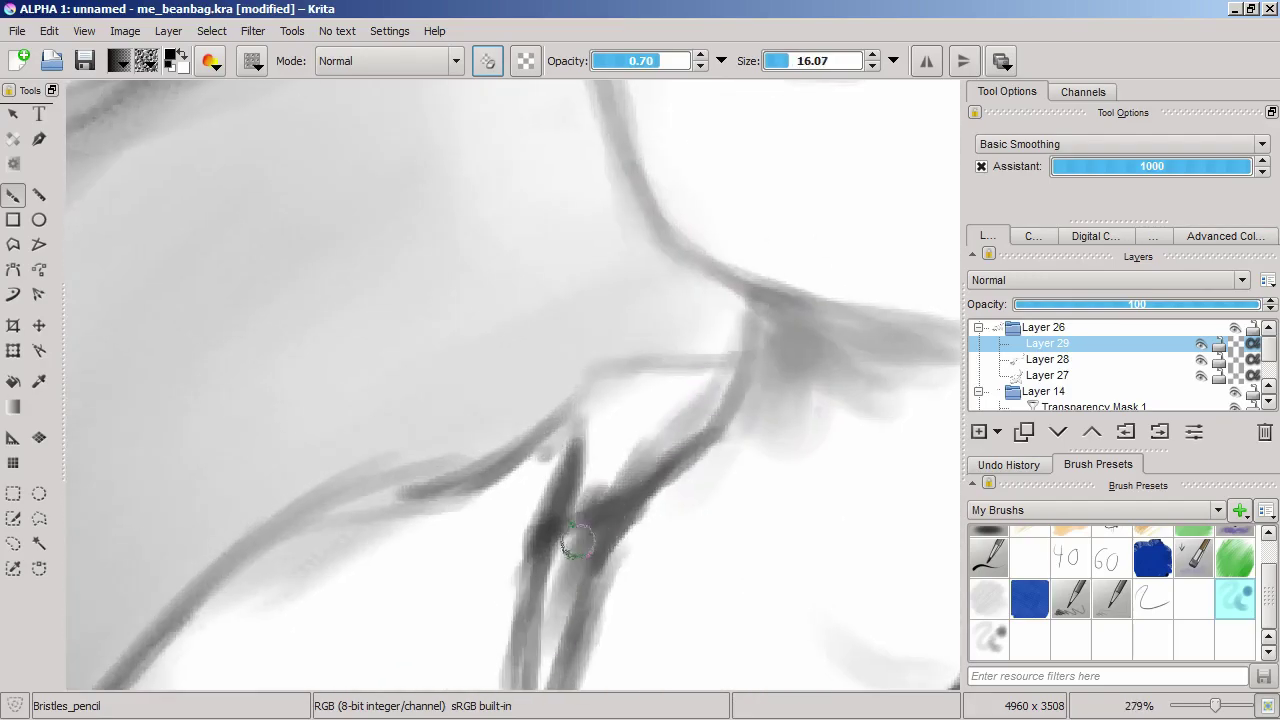
scroll(723, 472, "down", 3)
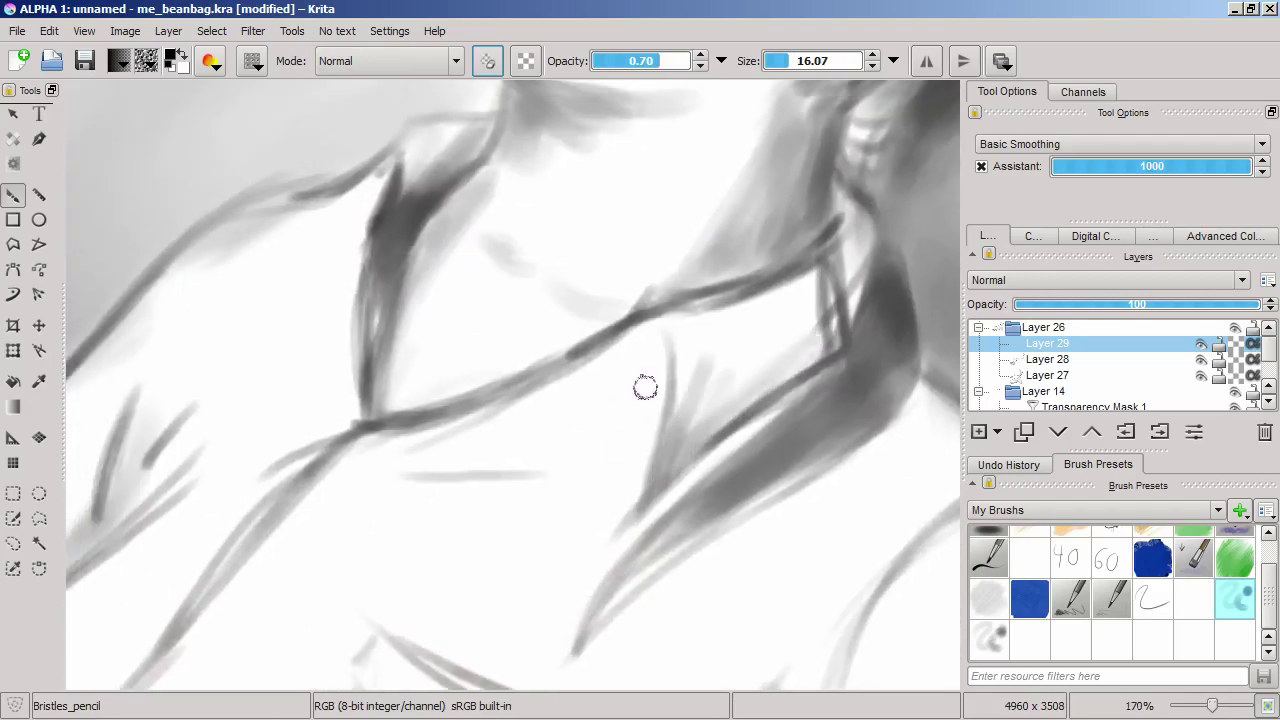
left_click_drag(797, 305, 712, 347)
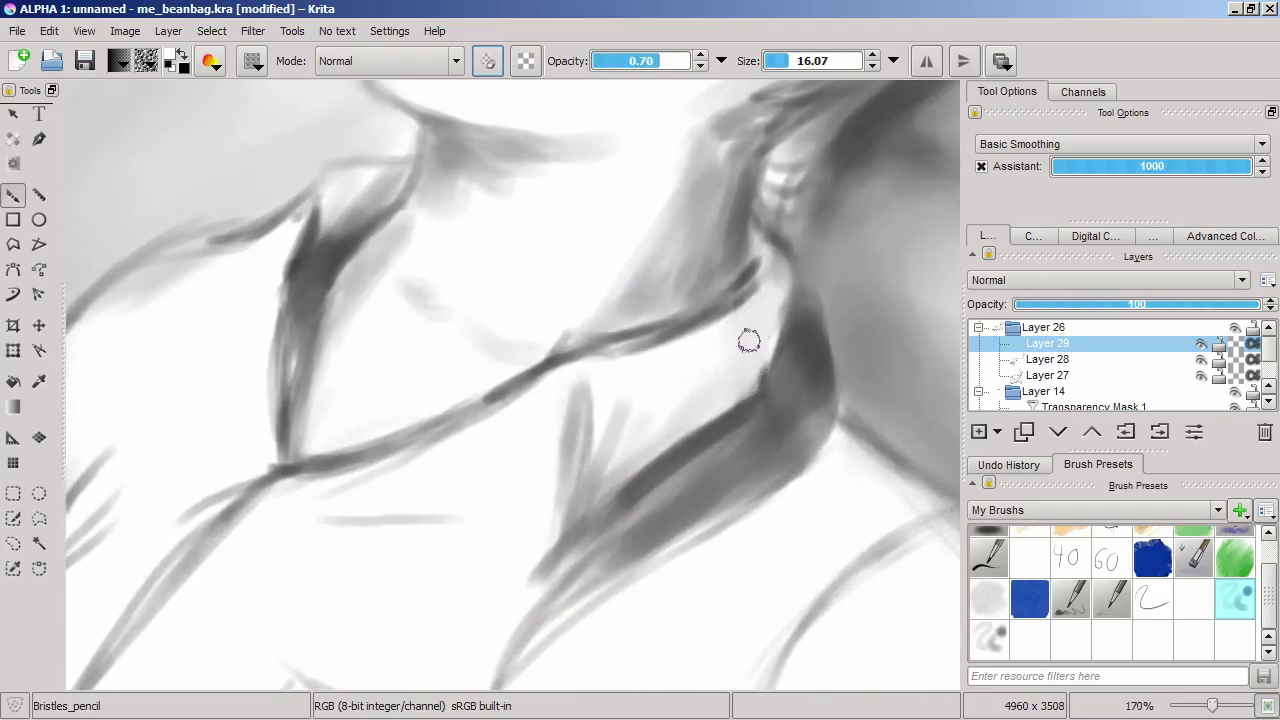